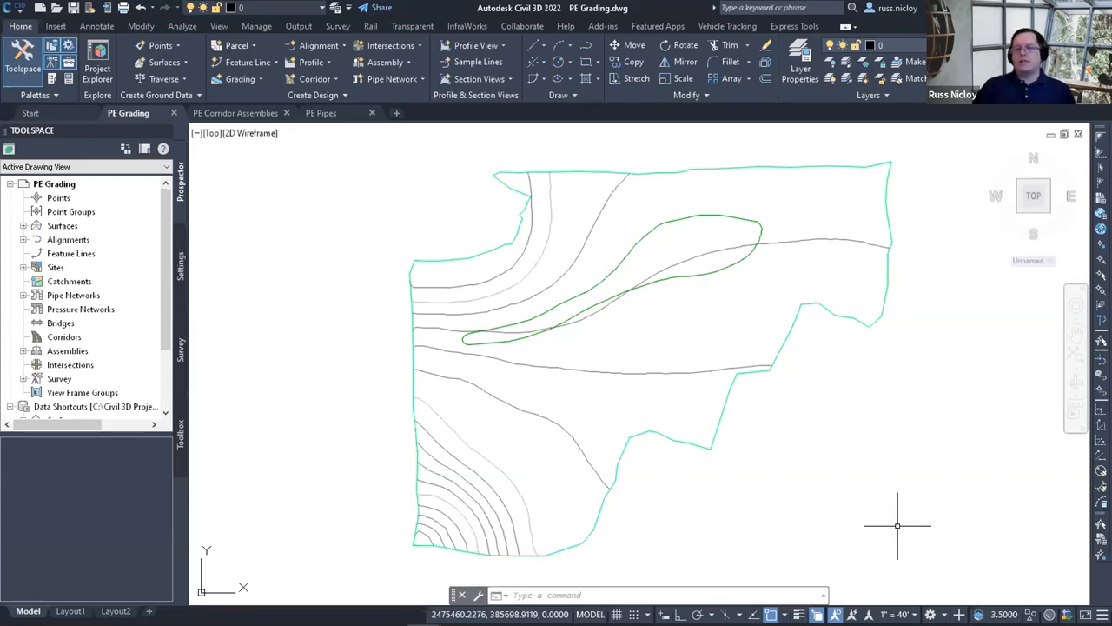
Inspect the closed green feature line from an orbited 3D angle in the Object Viewer.
click(707, 261)
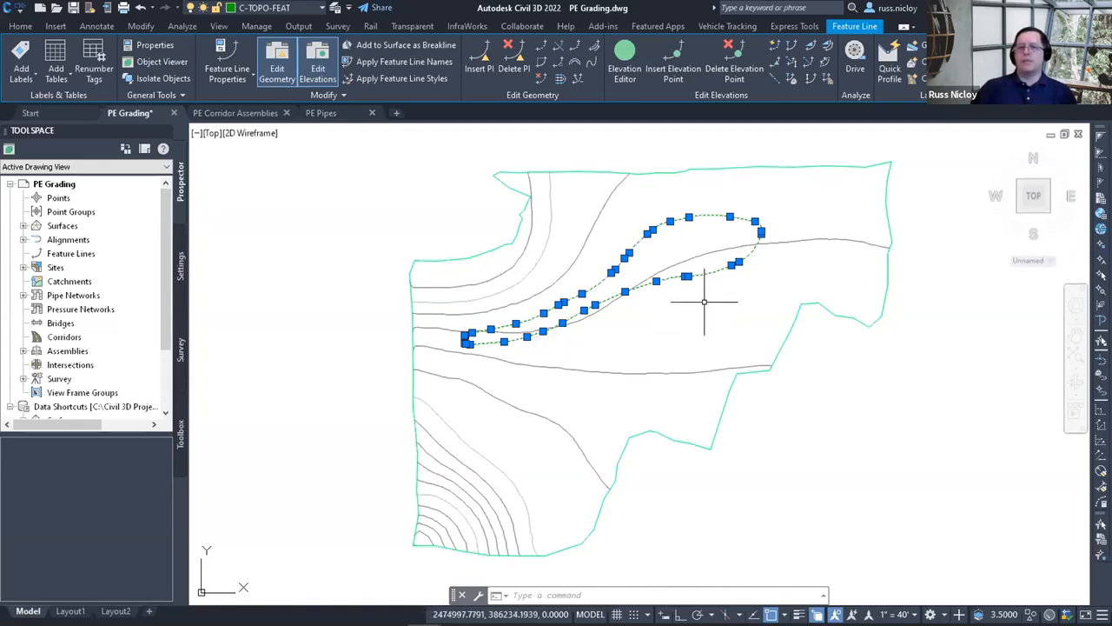
right_click(702, 303)
click(743, 584)
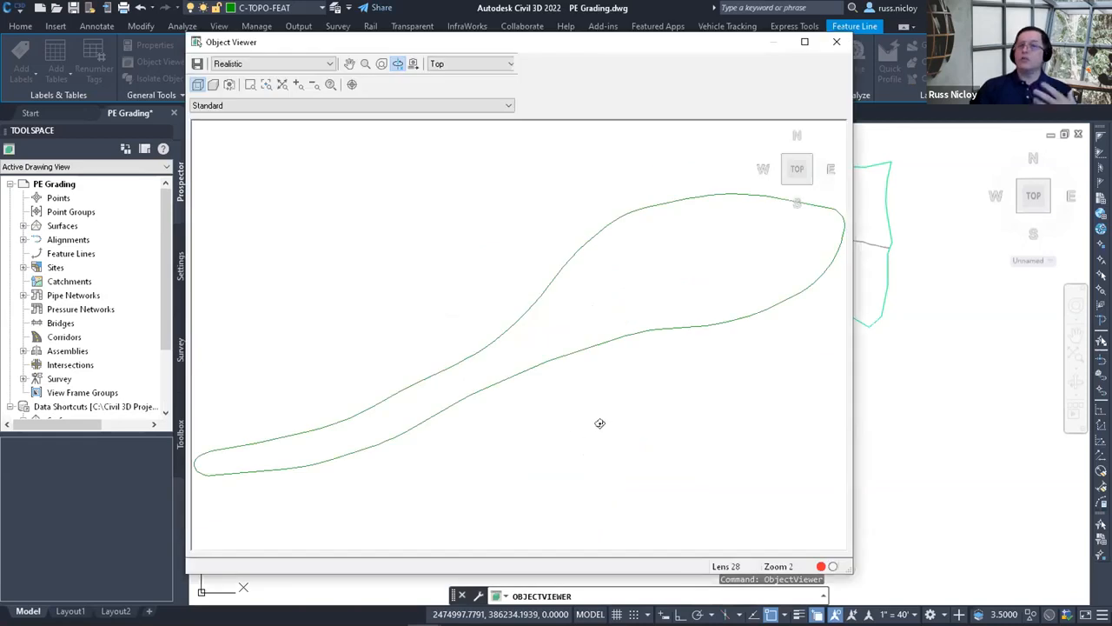
drag(544, 418, 596, 290)
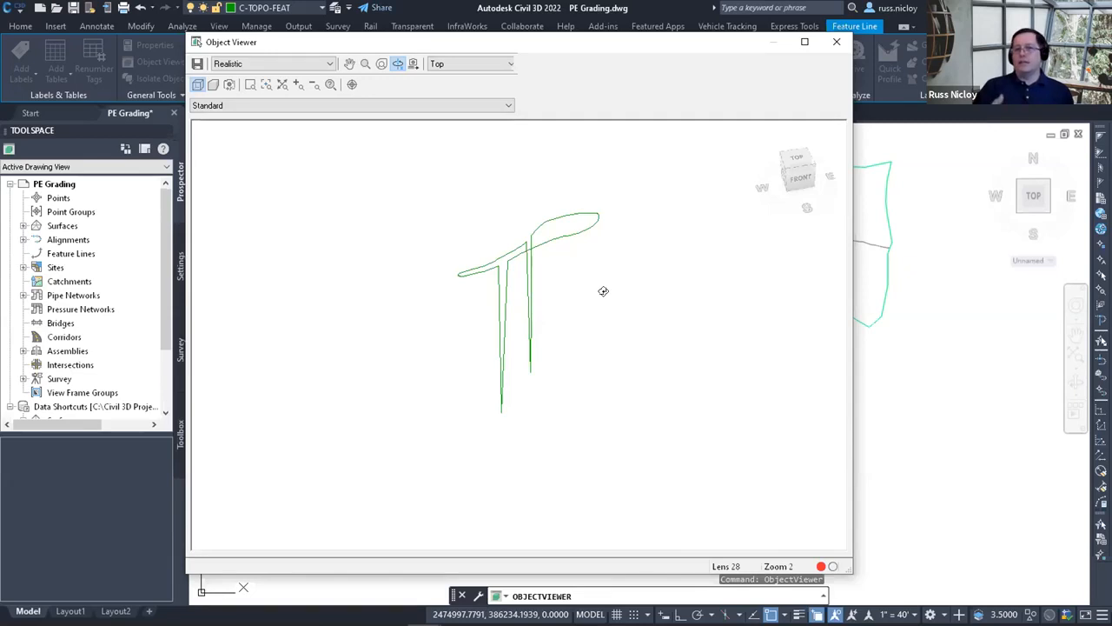
click(834, 43)
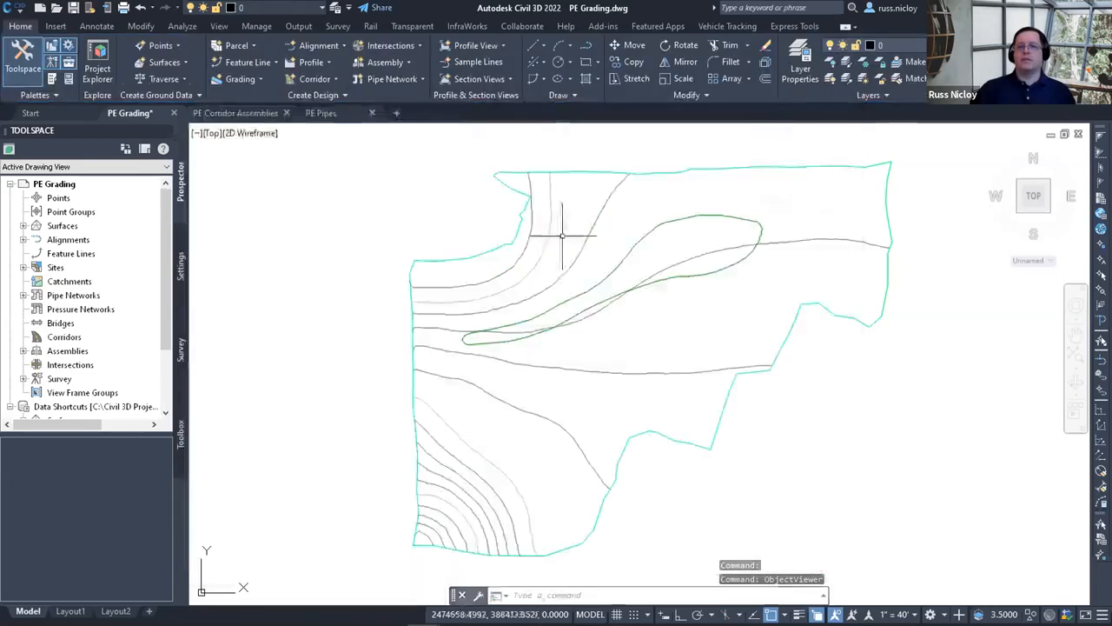
Set the green feature line's elevation at station 11+90.46 to 846' in the Elevation Editor.
click(625, 256)
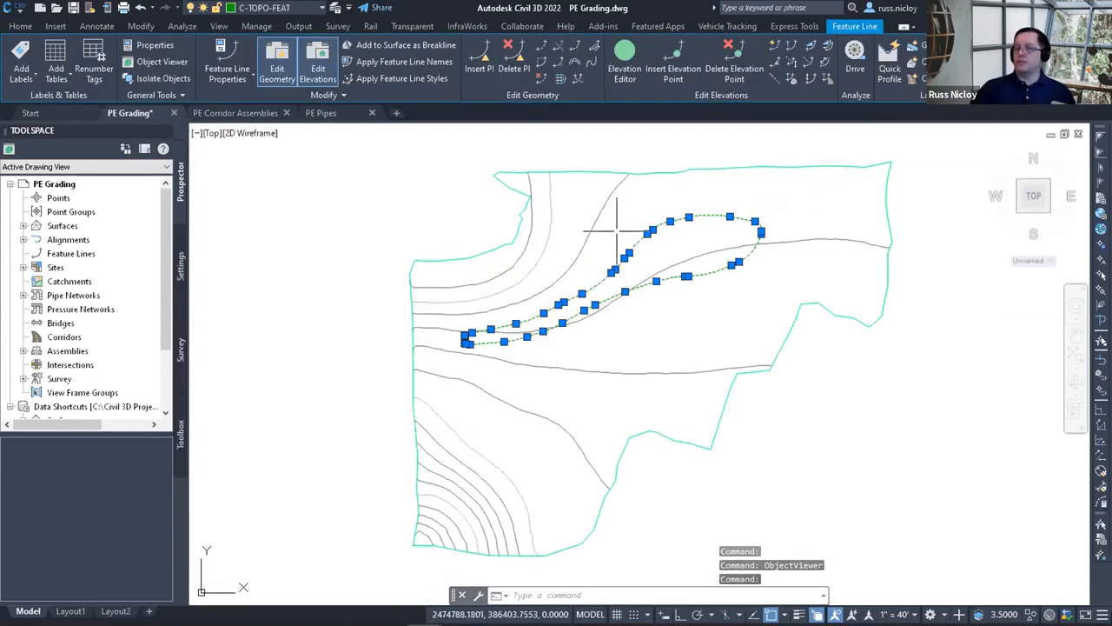
middle_drag(628, 232, 597, 277)
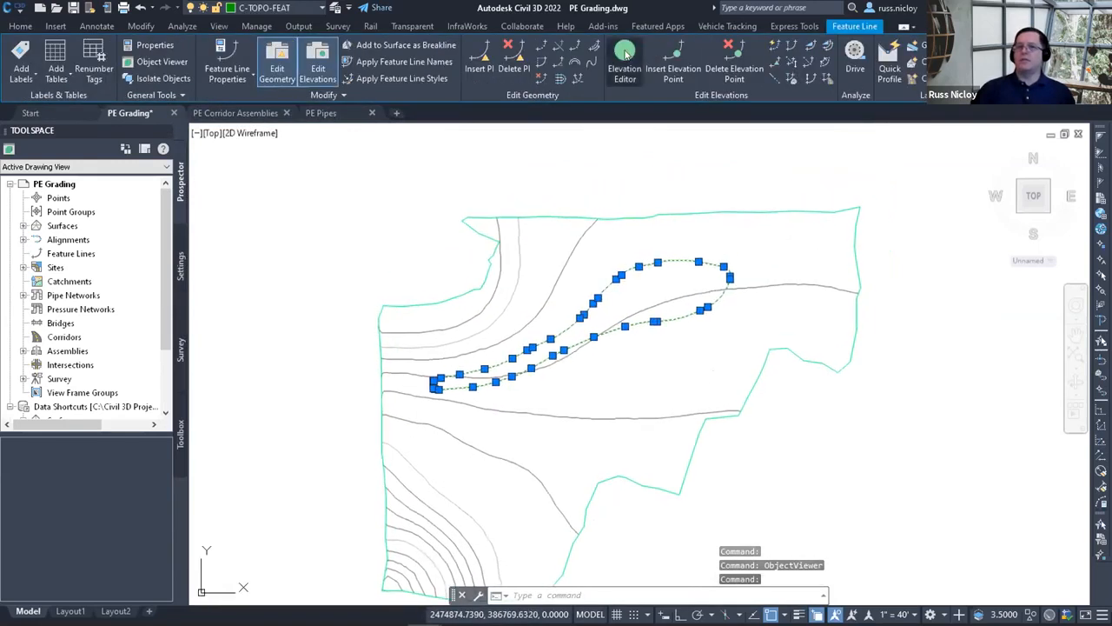
click(625, 53)
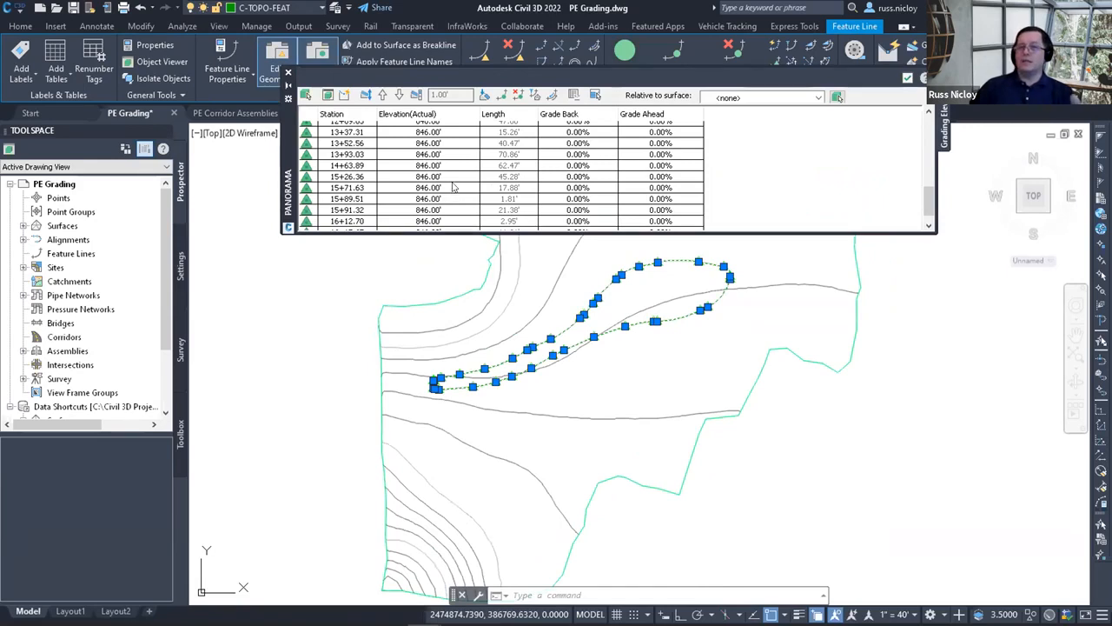
scroll(682, 197, up, 2)
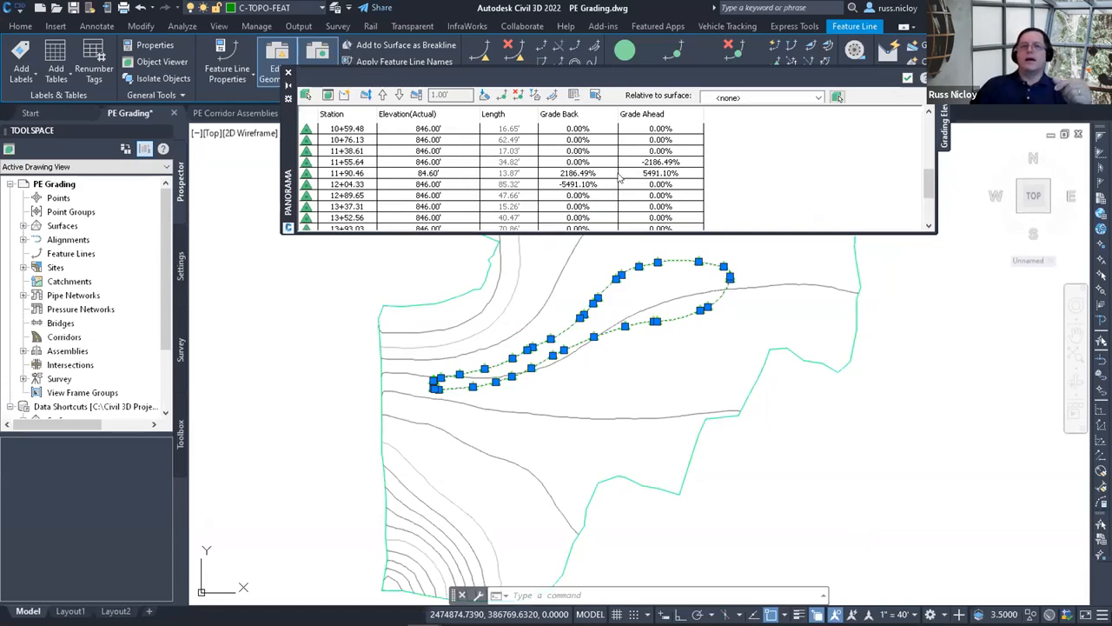
click(439, 173)
double_click(441, 171)
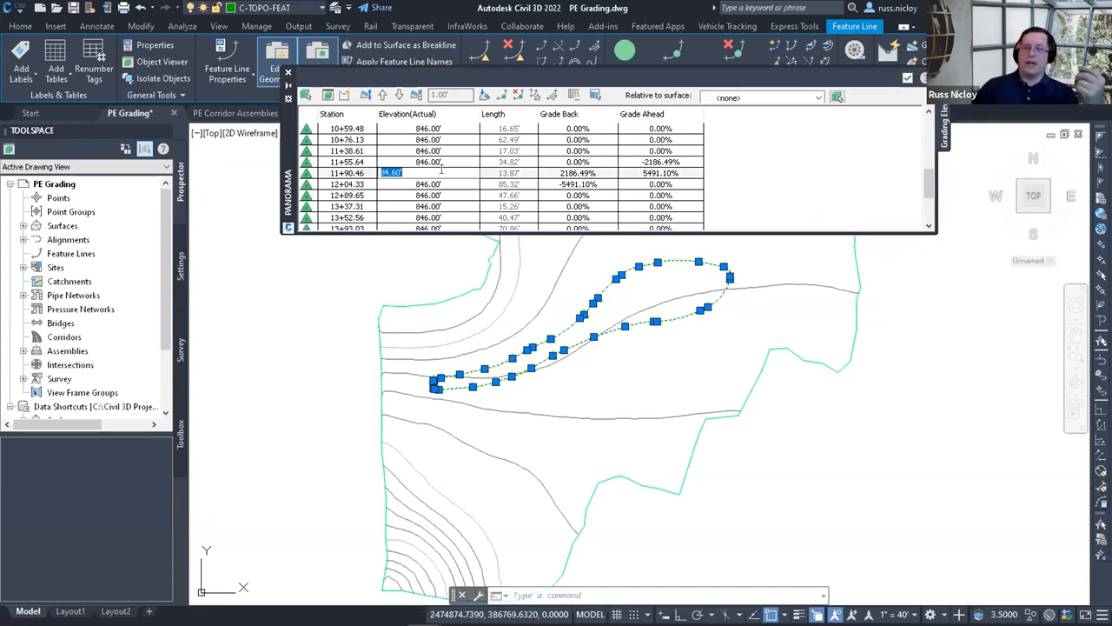
text(846)
key(Return)
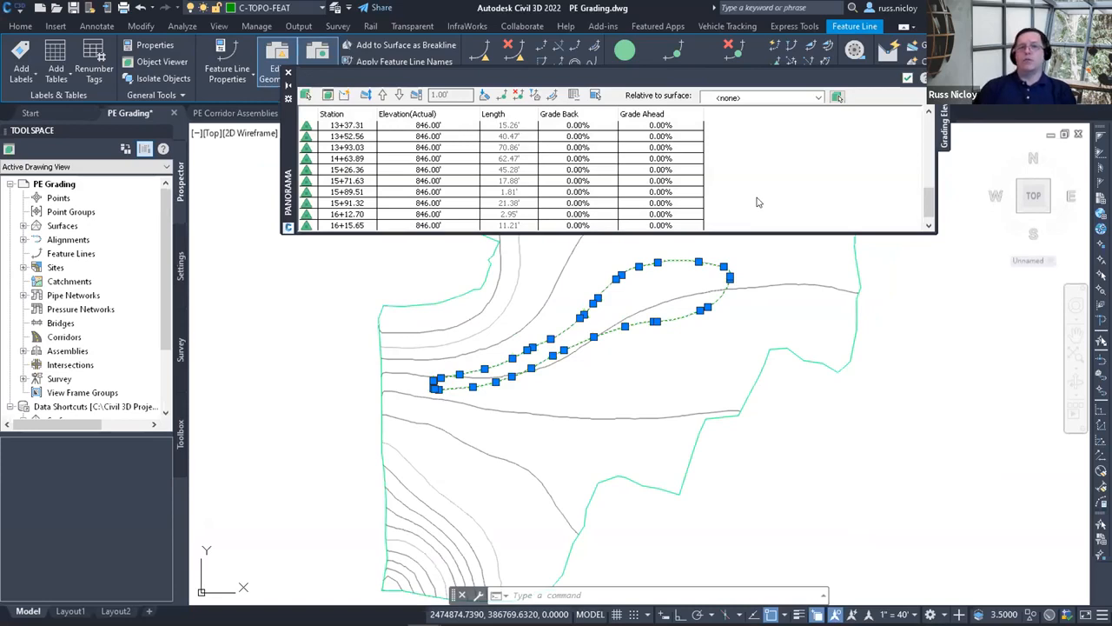
click(908, 77)
key(Escape)
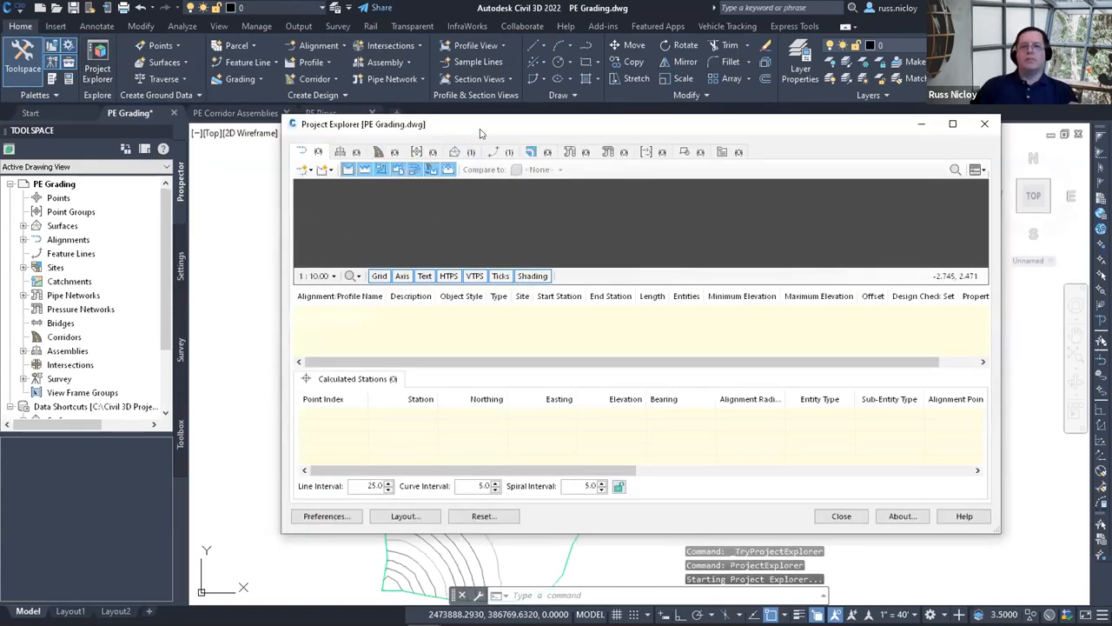
Set the elevation of point 5 on the unnamed feature line to 846 in Project Explorer.
drag(487, 128, 577, 120)
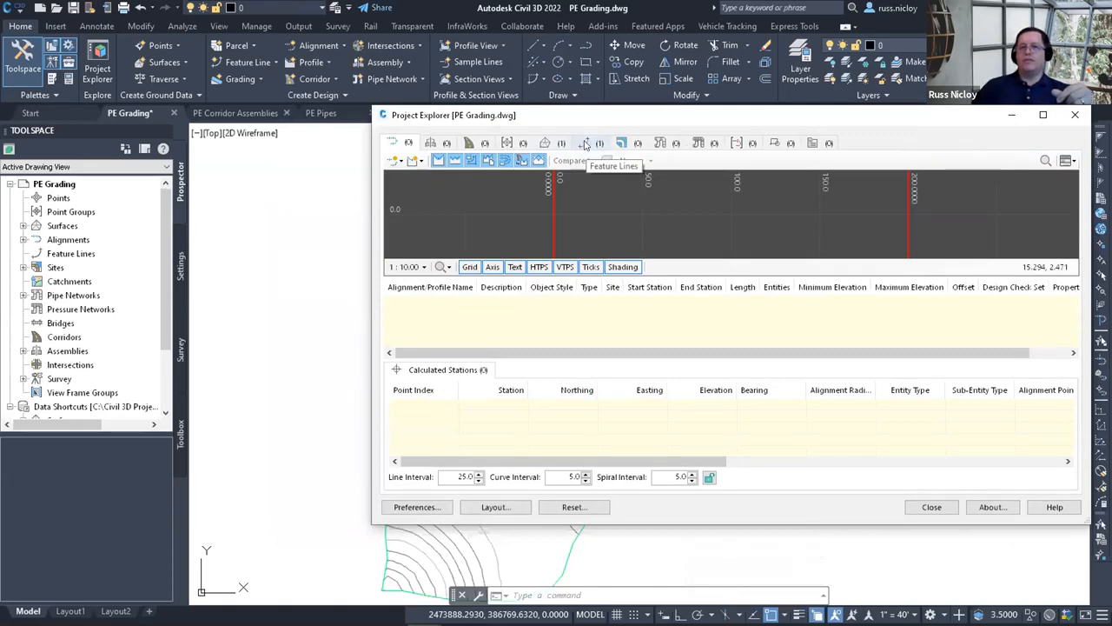
click(586, 145)
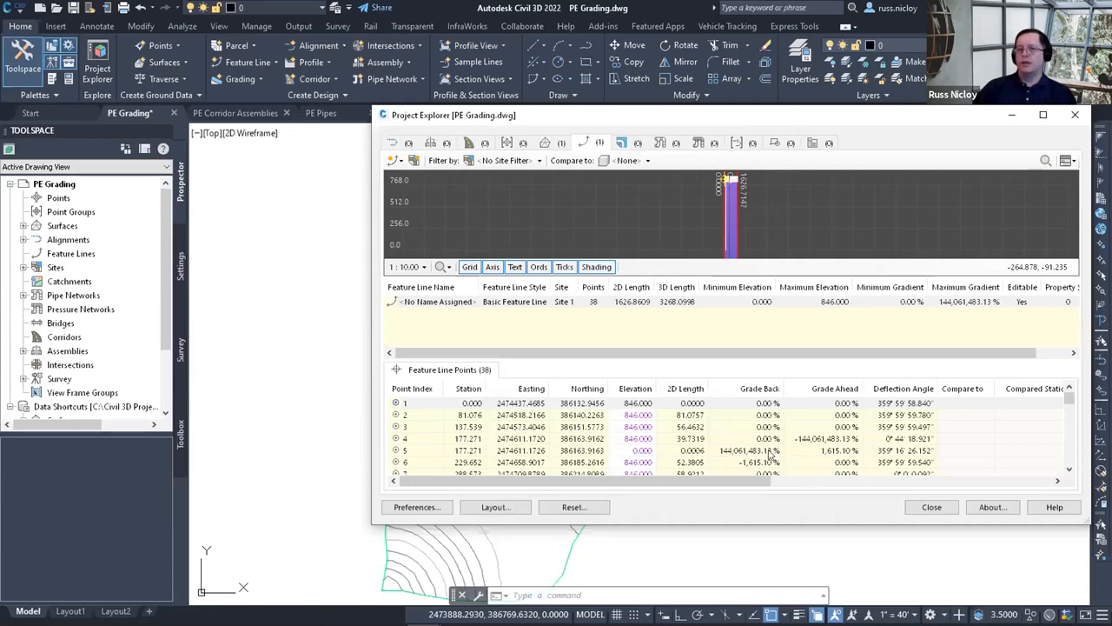
click(640, 451)
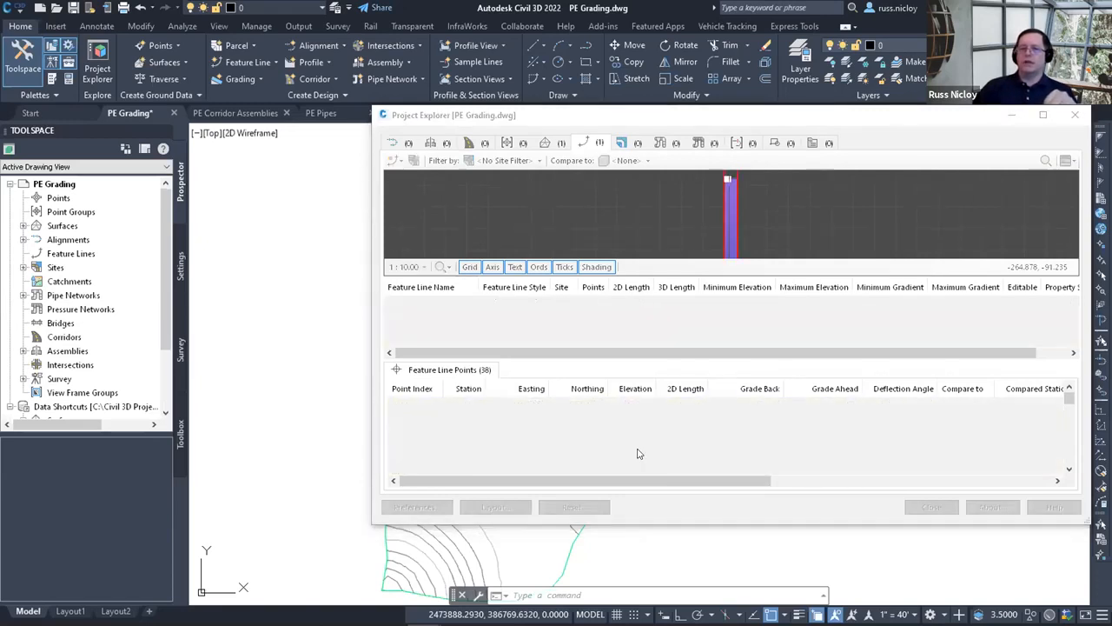
text(84)
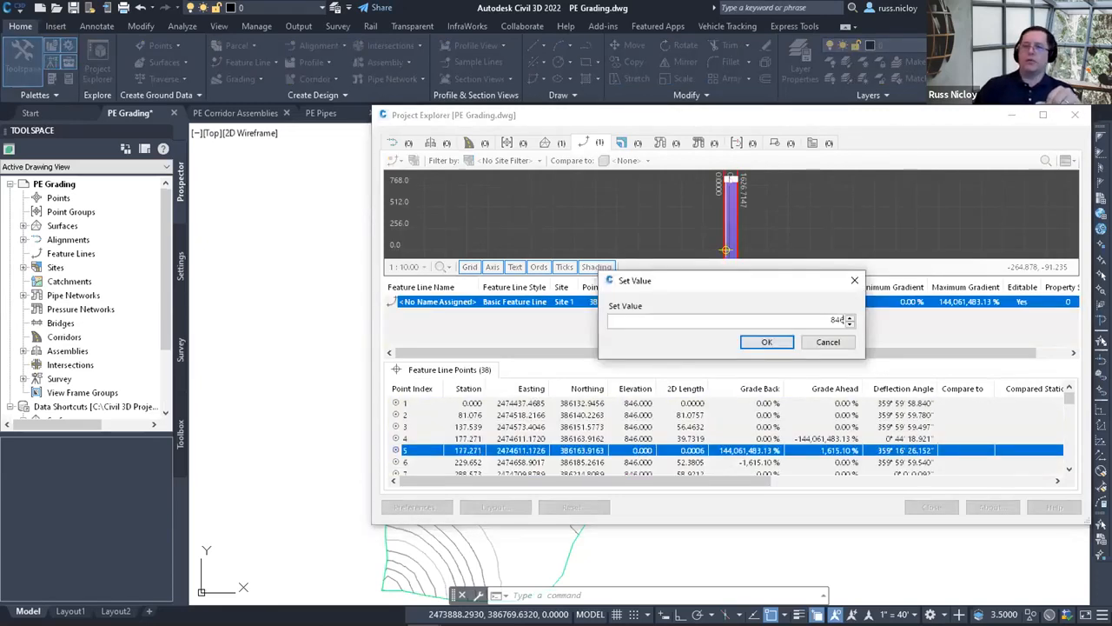
text(6)
key(Return)
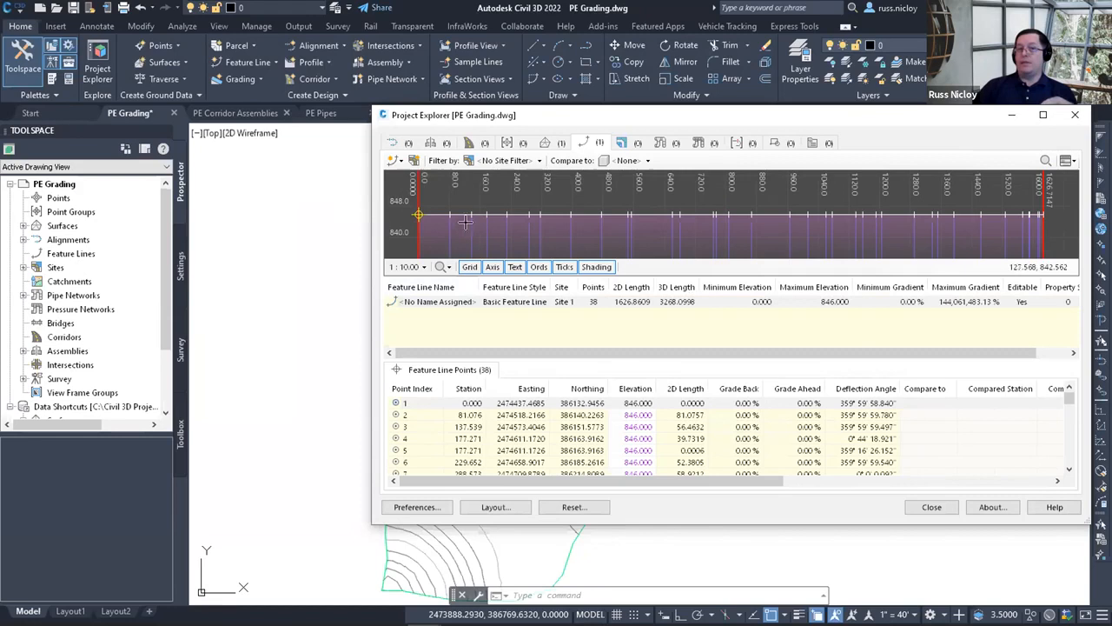
Locate individual feature line points on the profile and review the elevation and grade options for points 4 to 6.
click(430, 427)
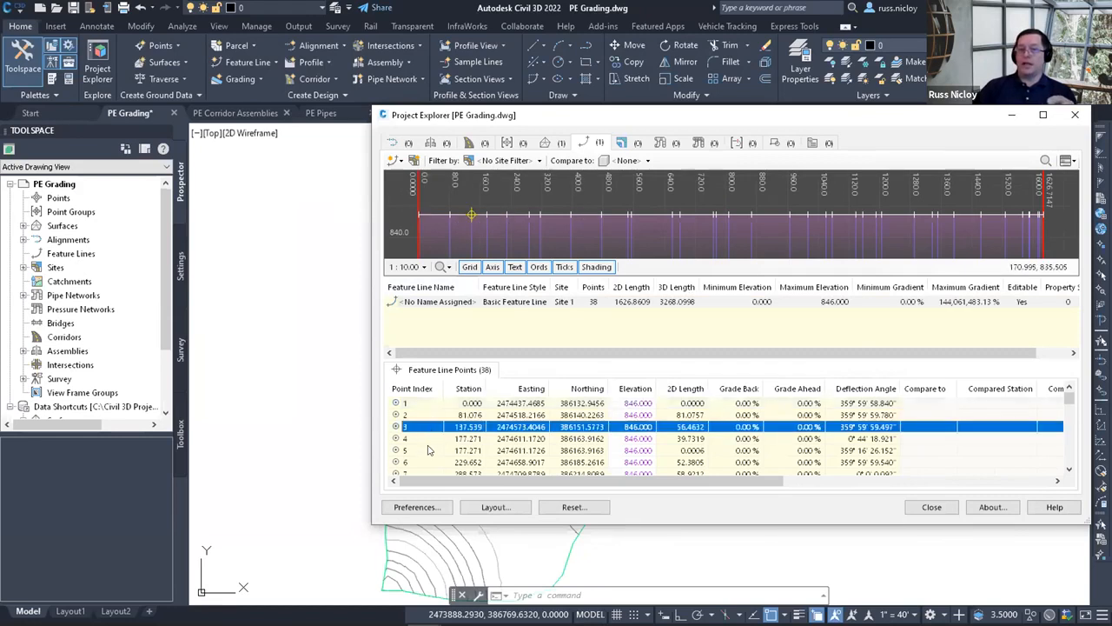
click(428, 451)
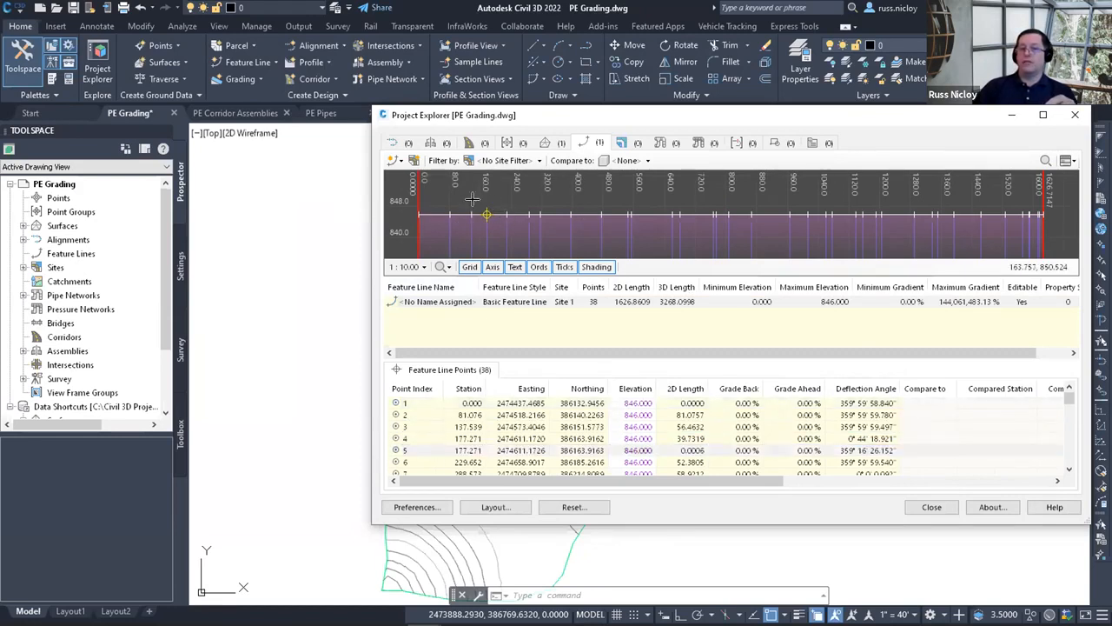
click(430, 462)
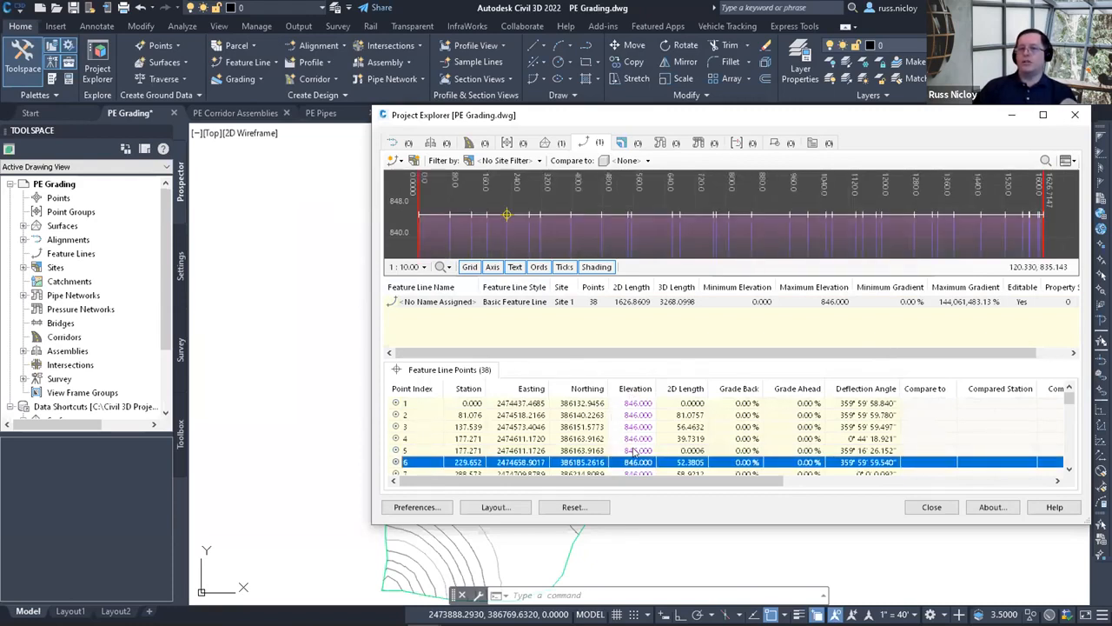
shift+click(426, 439)
right_click(423, 439)
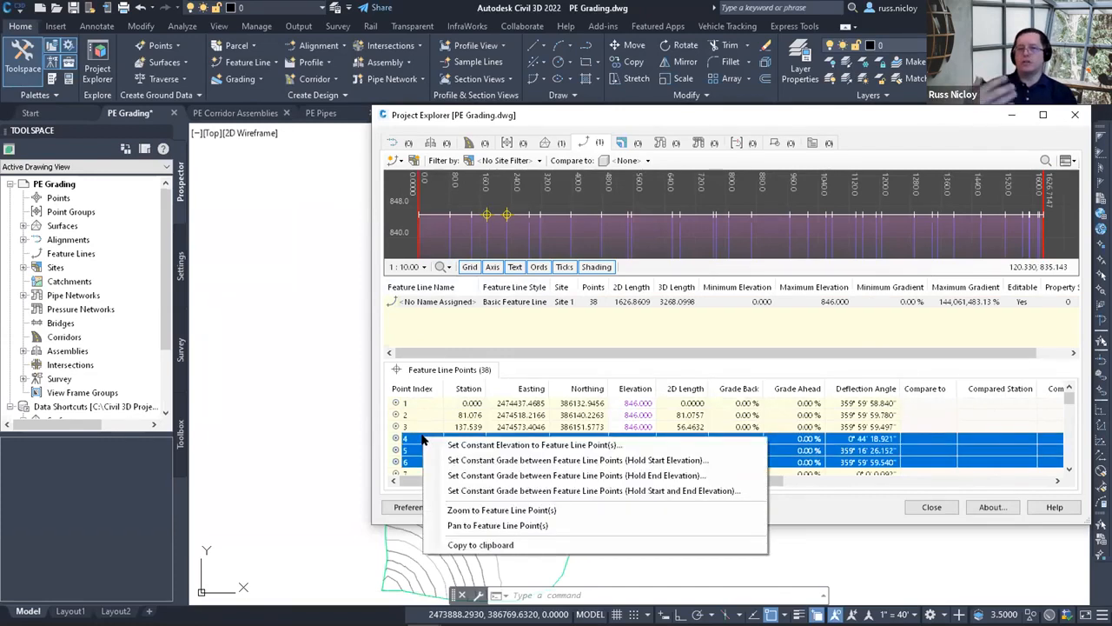
click(435, 427)
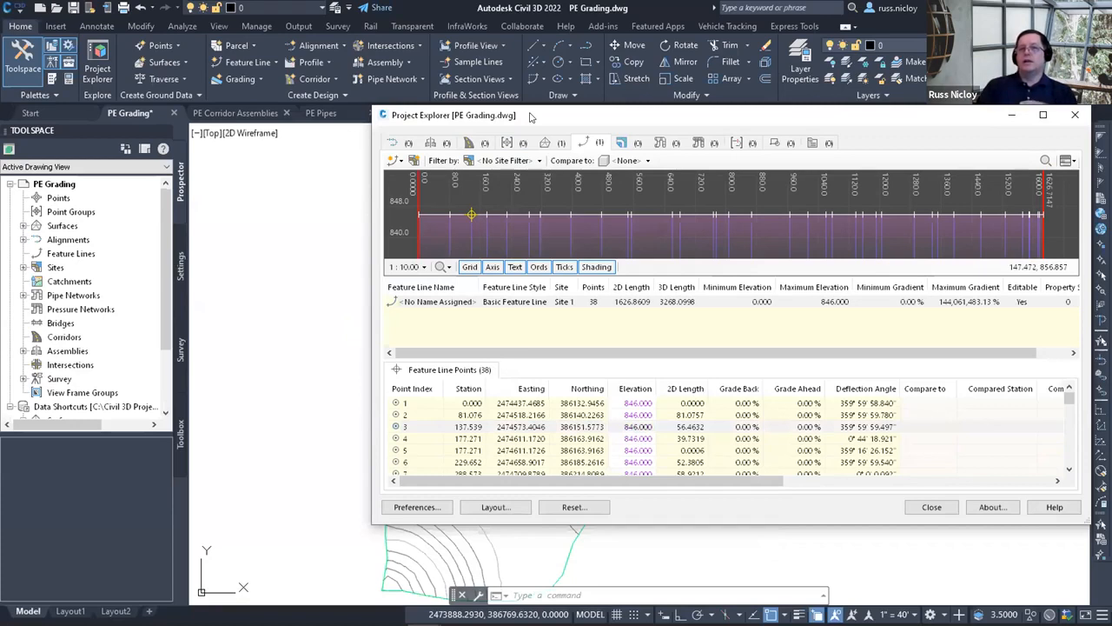
View the site drawing alongside Project Explorer and close Project Explorer.
click(293, 316)
mouse_move(327, 397)
middle_down()
mouse_move(199, 357)
mouse_move(241, 387)
mouse_move(309, 380)
mouse_move(279, 359)
mouse_move(305, 359)
middle_up()
scroll(291, 325, up, 4)
scroll(290, 325, down, 6)
scroll(292, 325, up, 2)
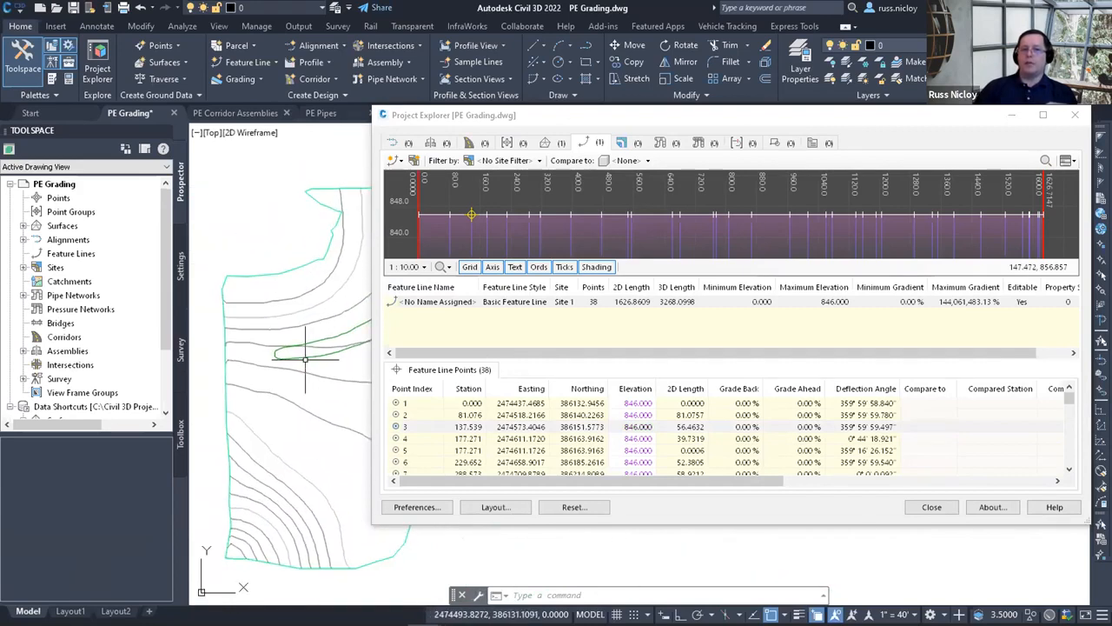
click(525, 118)
drag(525, 120, 666, 130)
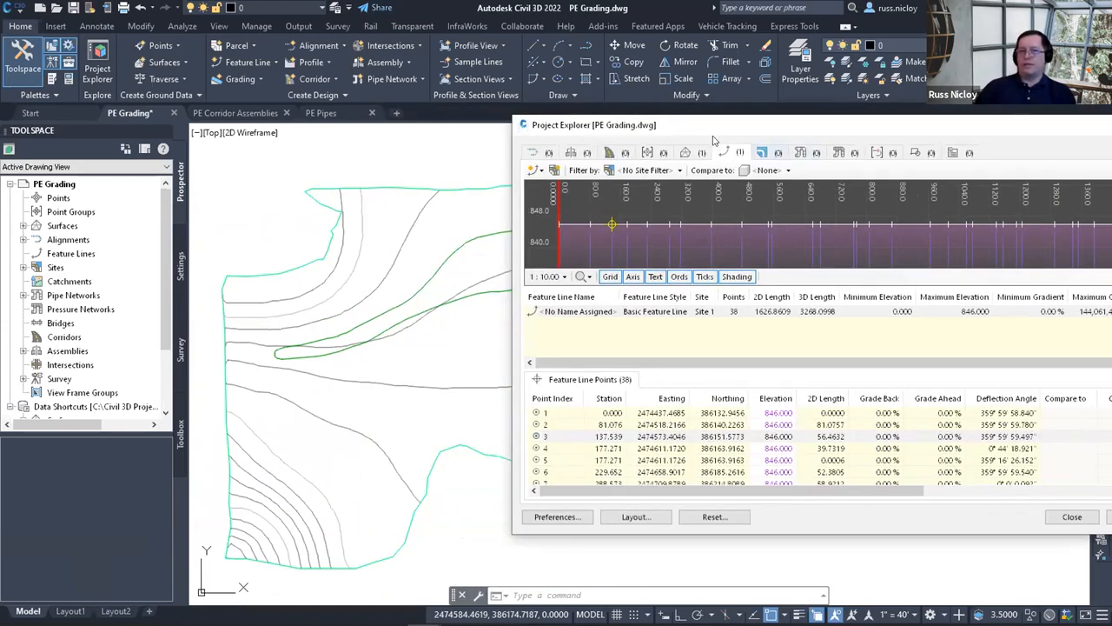
drag(705, 131, 581, 120)
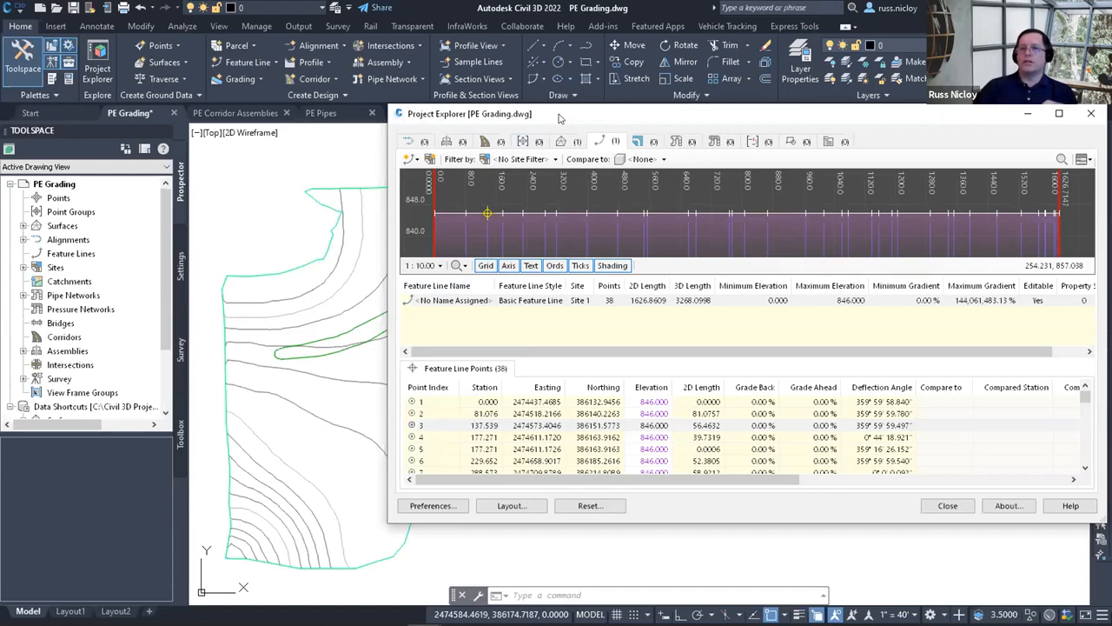
click(1091, 114)
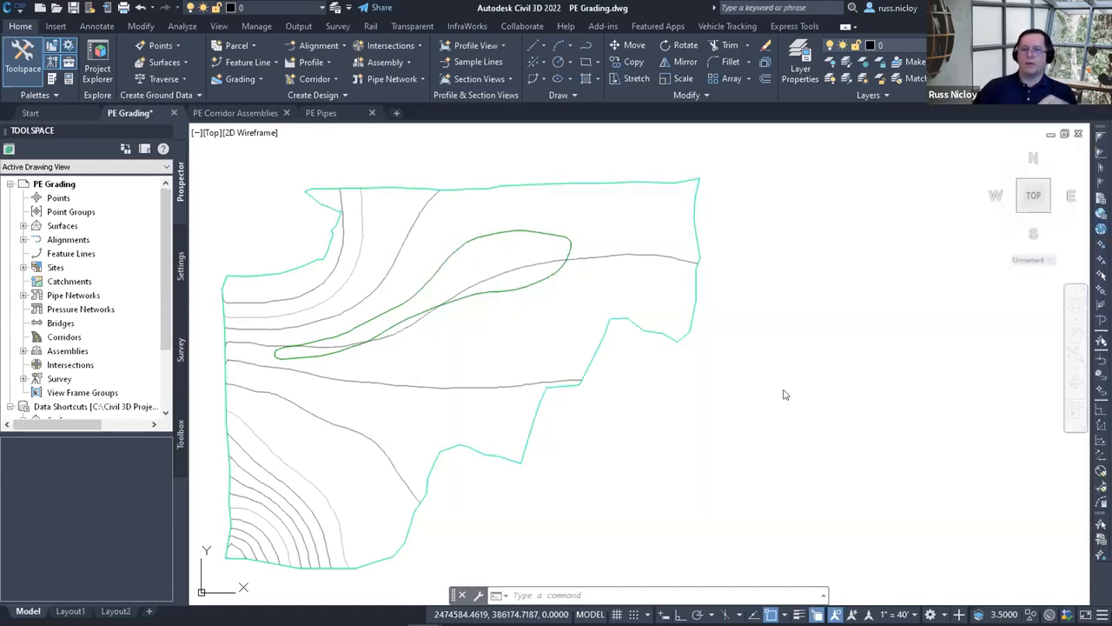
scroll(784, 394, down, 2)
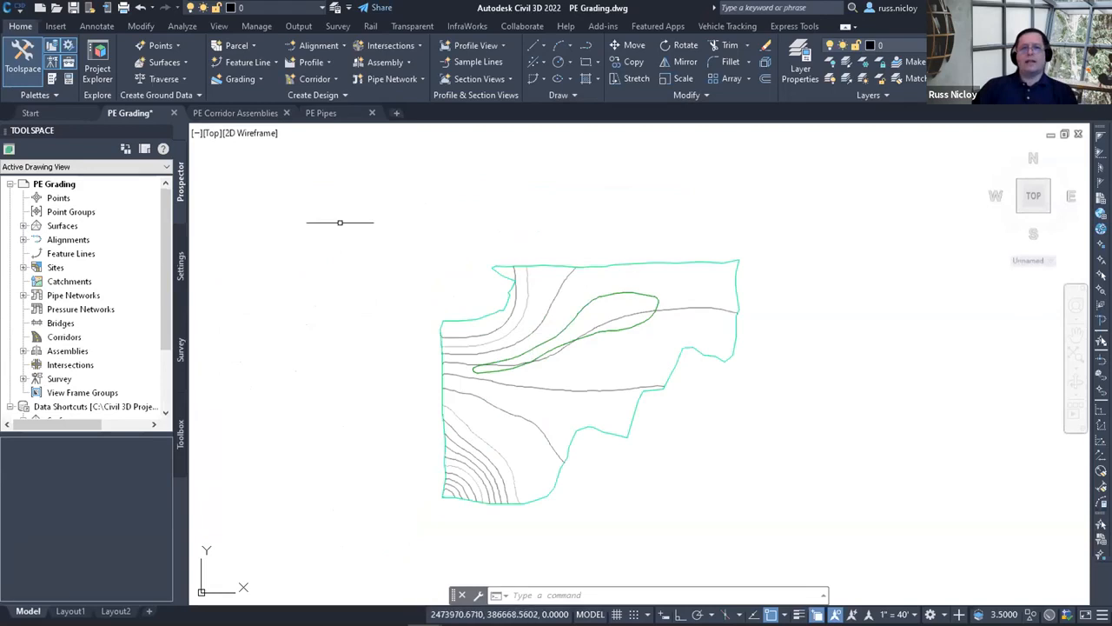
Switch to the PE Corridor Assemblies drawing and open the Streamwood Road corridor's properties beside its Curb no sidewalk region.
click(236, 114)
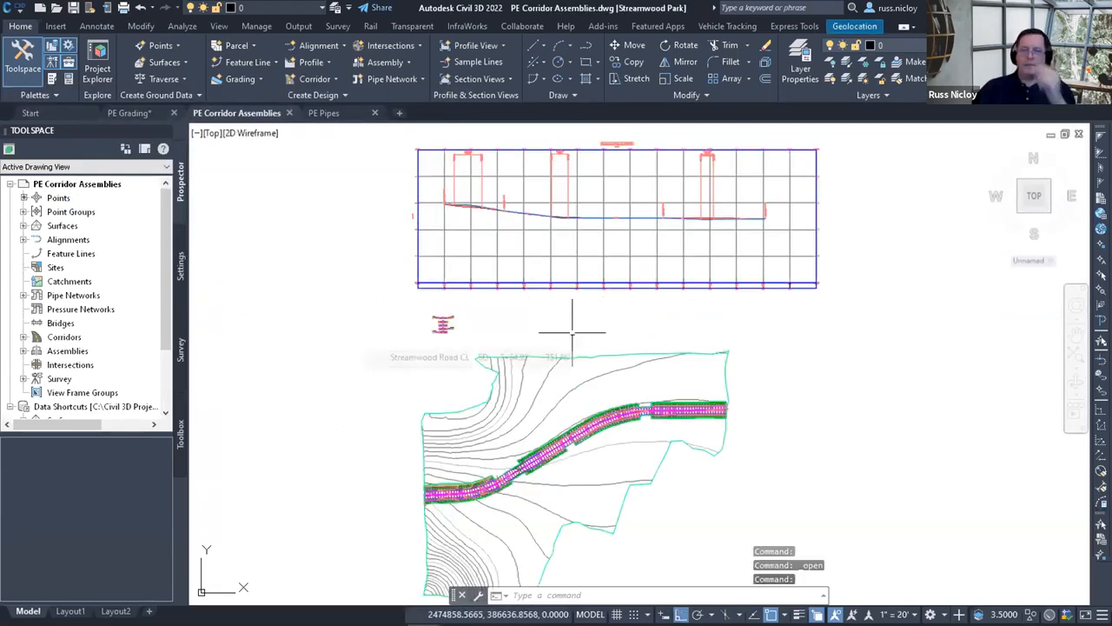
scroll(501, 504, up, 3)
mouse_move(545, 465)
middle_down()
mouse_move(701, 403)
mouse_move(670, 385)
mouse_move(730, 328)
mouse_move(661, 392)
middle_up()
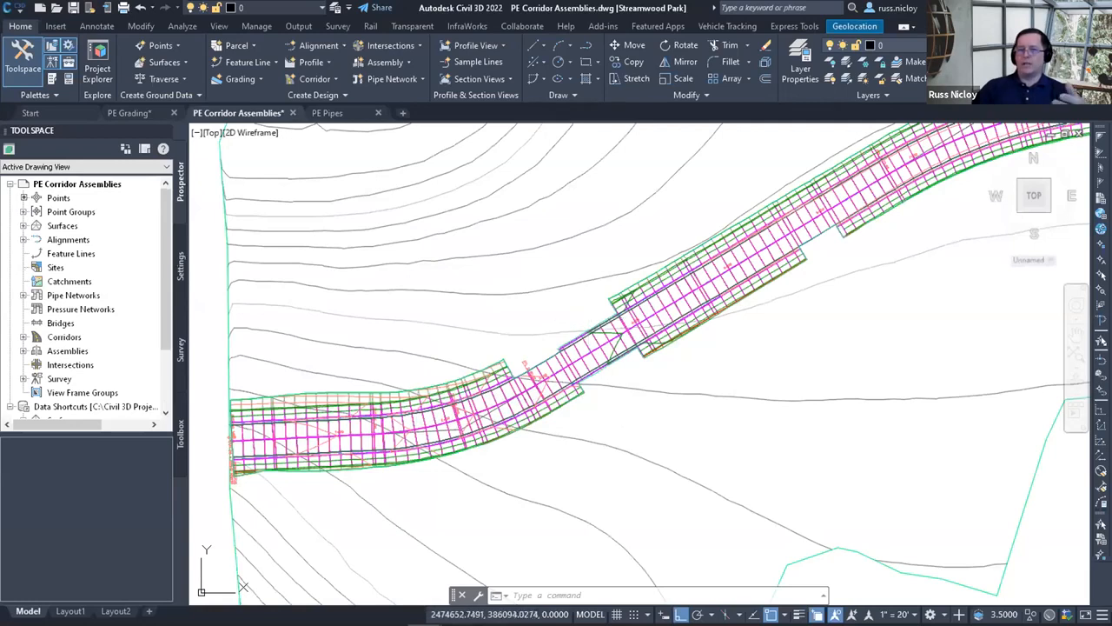
click(650, 321)
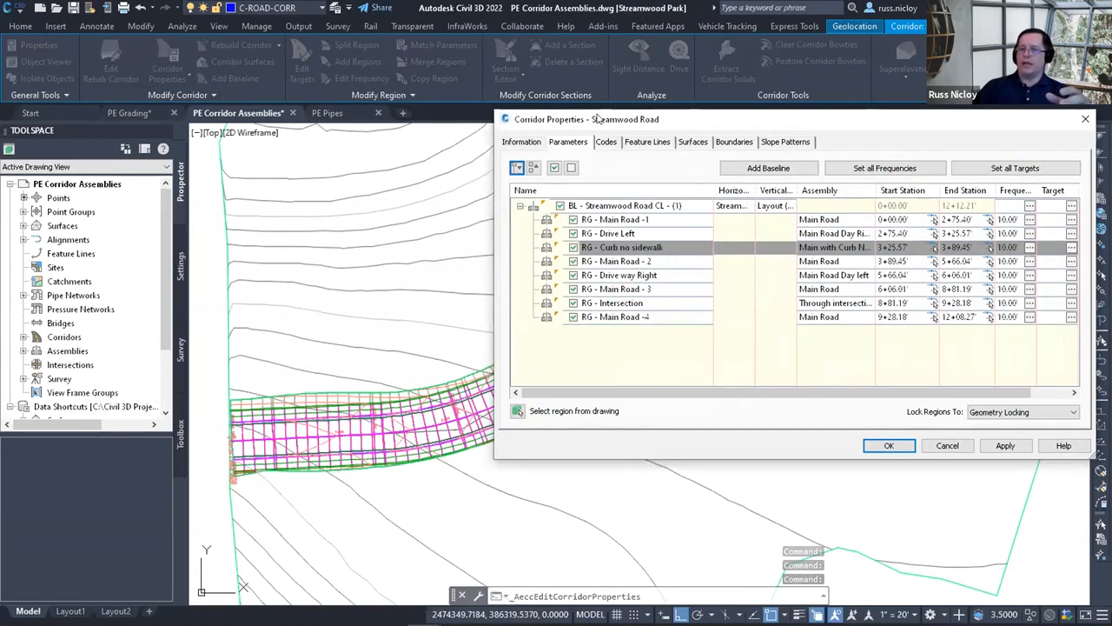
drag(596, 118, 572, 131)
middle_drag(813, 362, 618, 352)
click(171, 58)
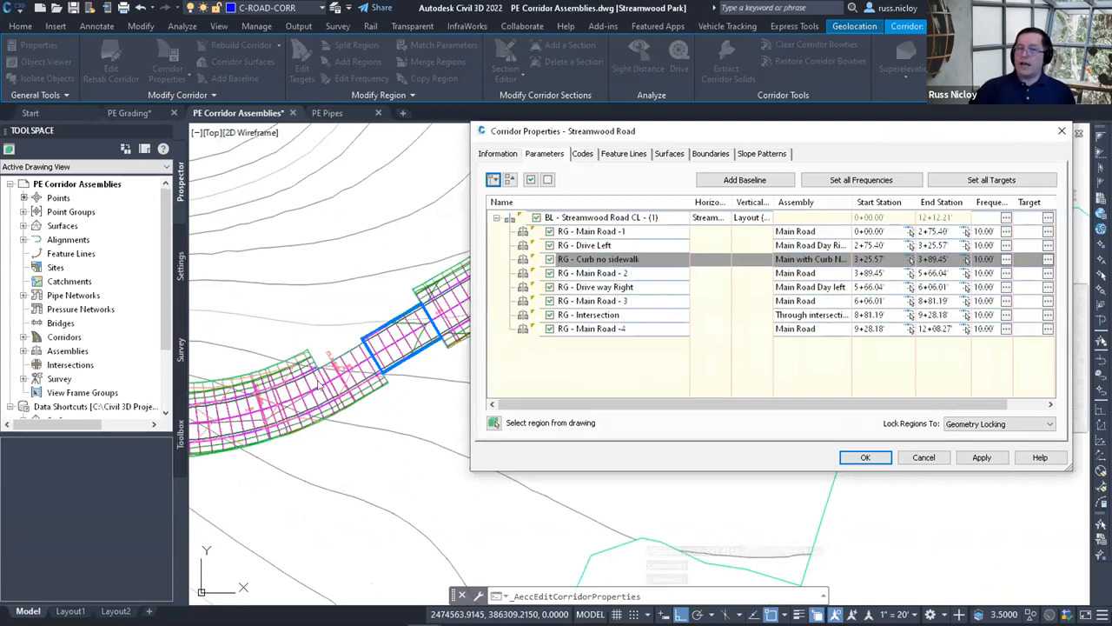
Change the assembly of the Curb no sidewalk region to Main Road Day left in the corridor properties.
click(596, 246)
click(597, 233)
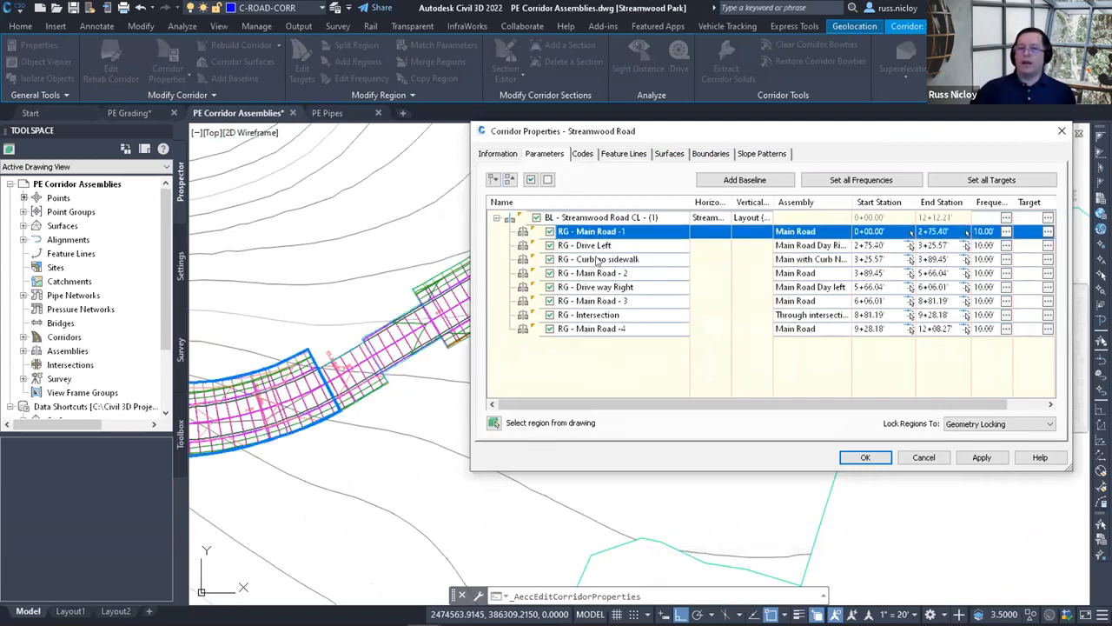
click(599, 260)
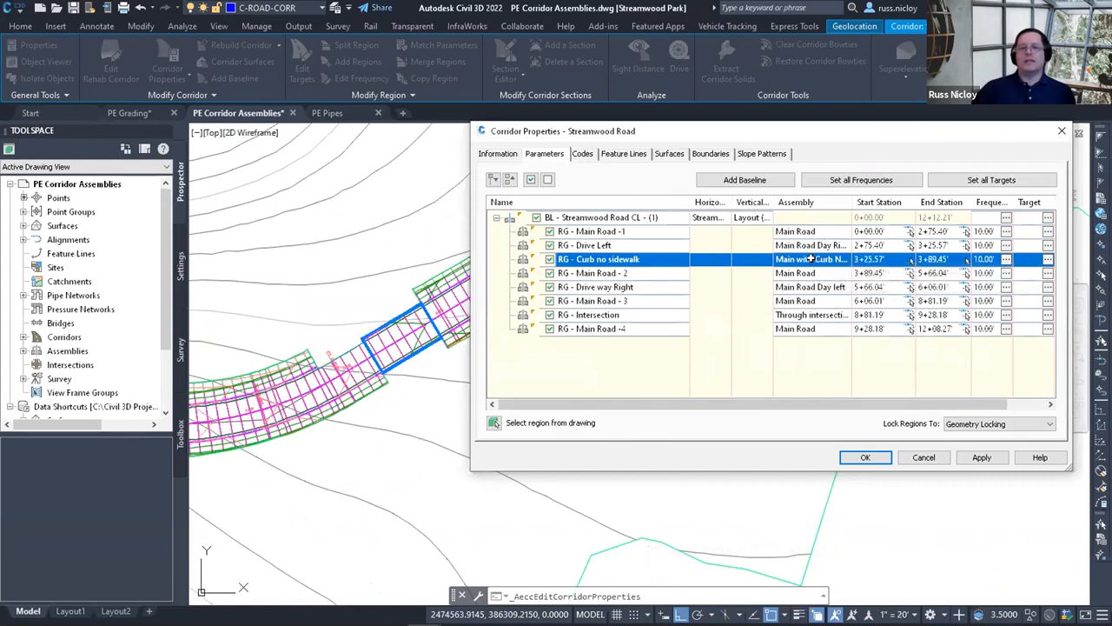
click(825, 260)
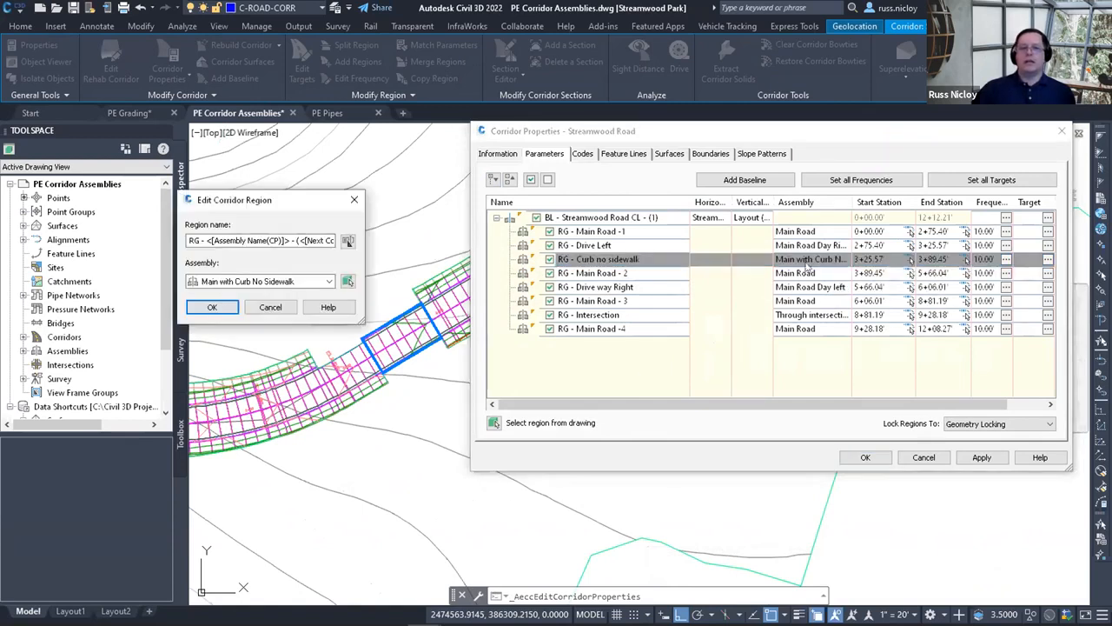
click(330, 280)
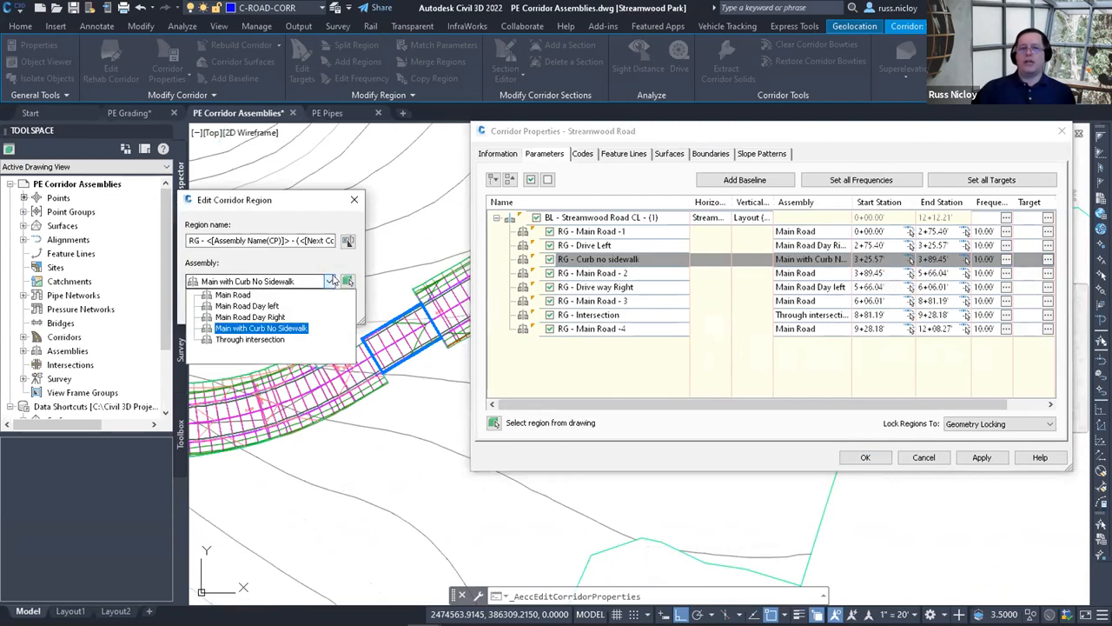
click(233, 307)
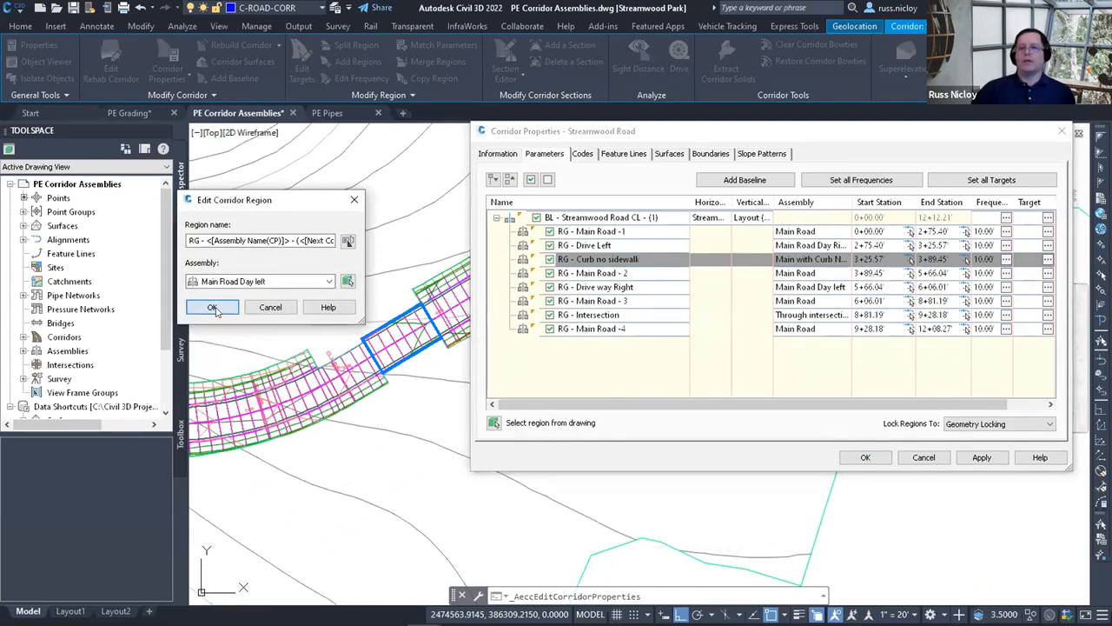
click(220, 309)
Apply the corridor property changes, rebuild the corridor, and dismiss the event list and the corridor selection.
click(864, 457)
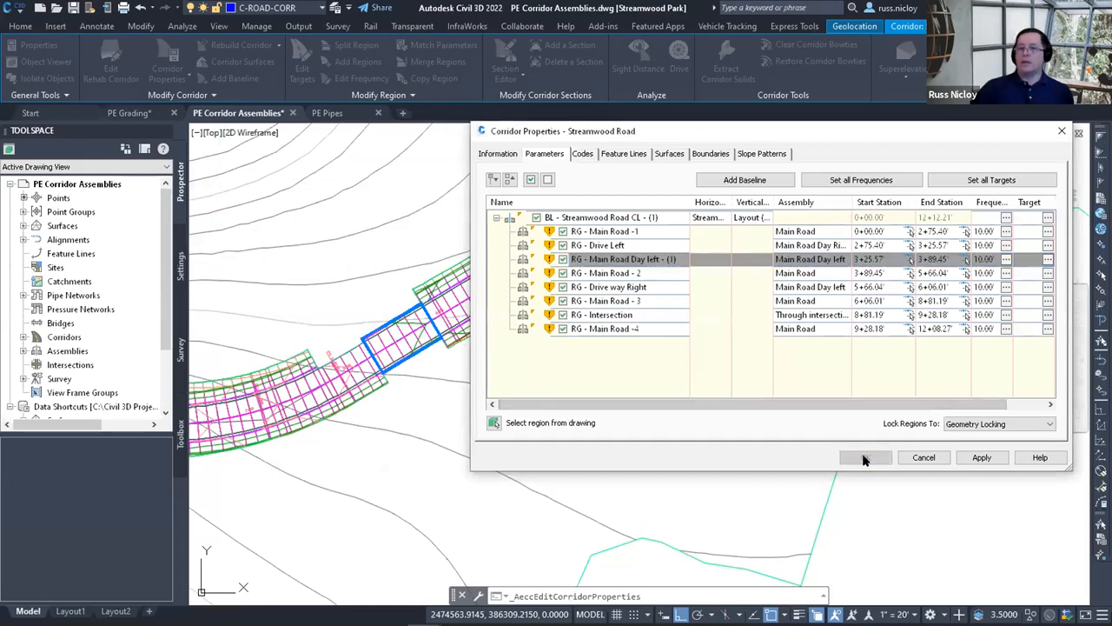
click(518, 292)
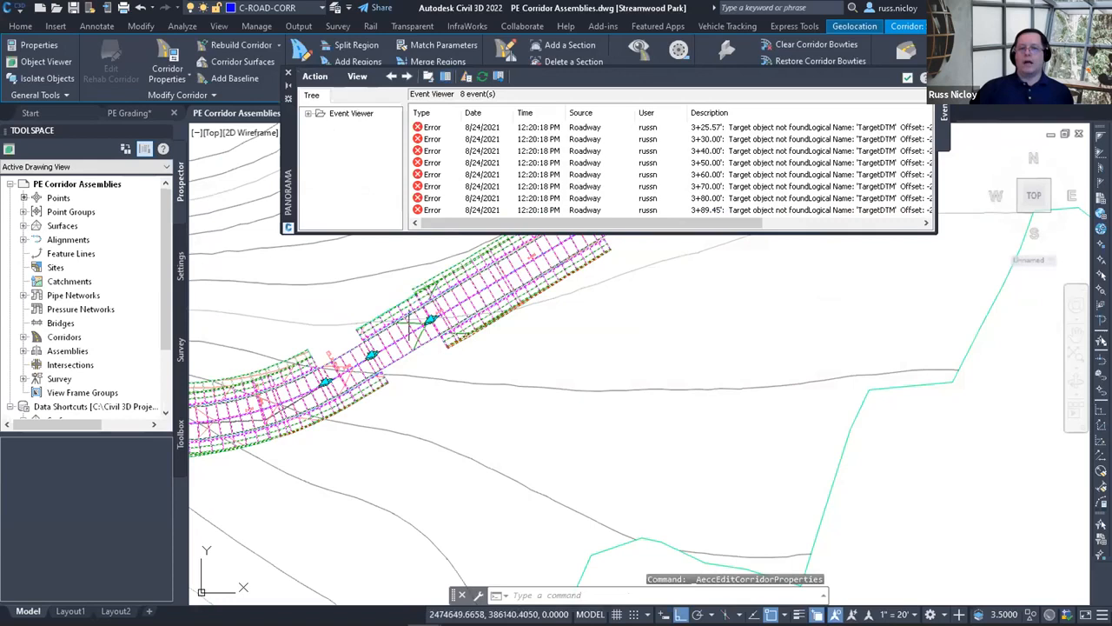
click(907, 79)
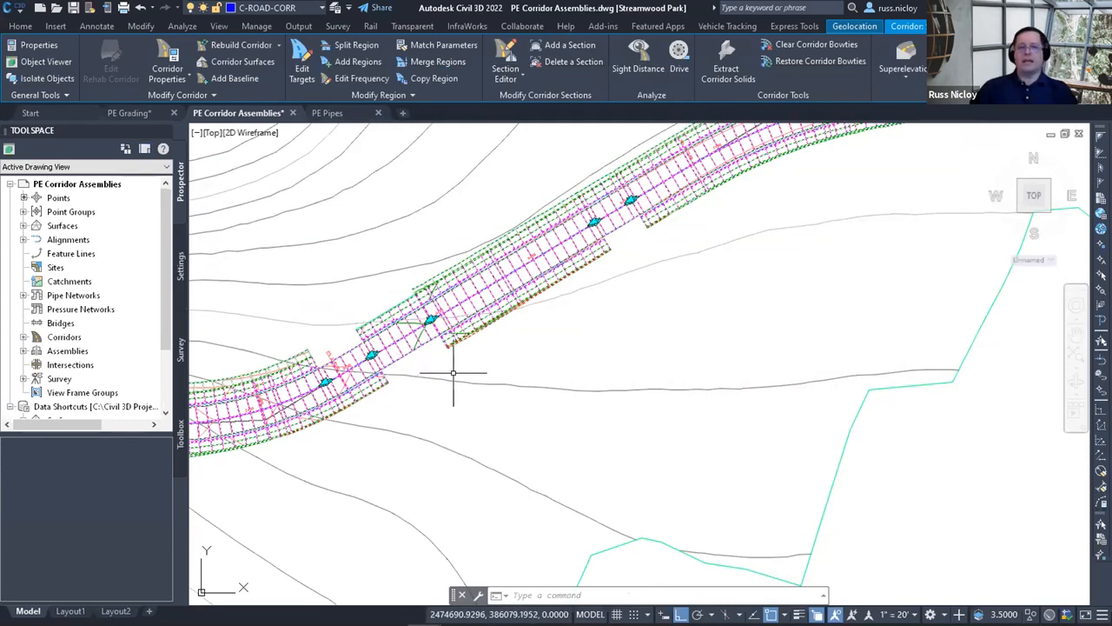
key(Escape)
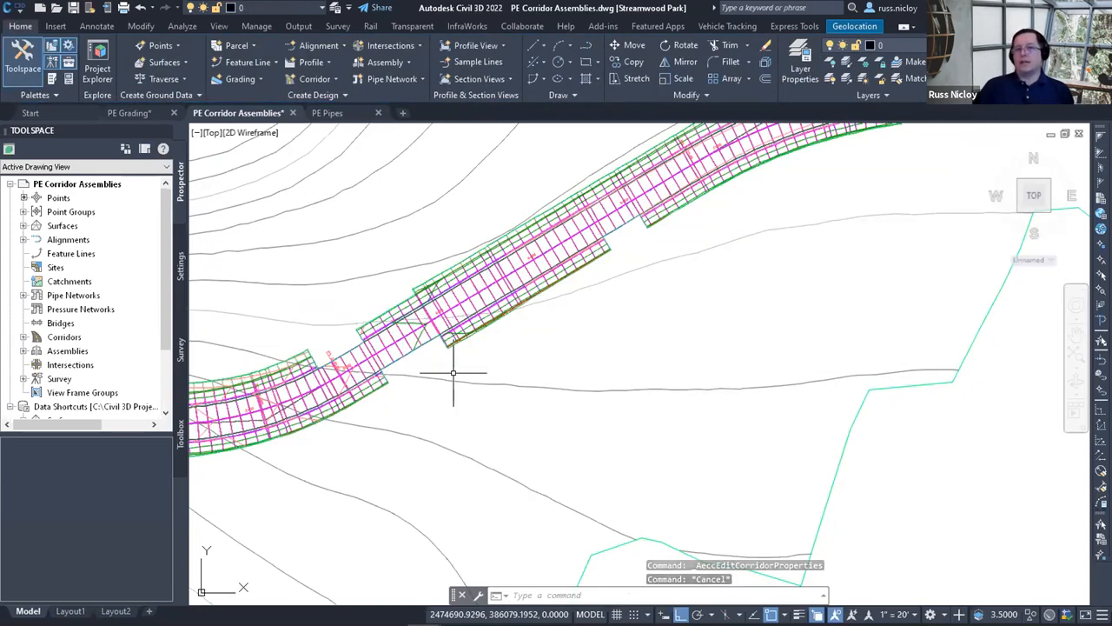
Open Project Explorer on the Streamwood Road corridor and select its RG - Main Road Day left - (1) region.
middle_drag(579, 403, 524, 386)
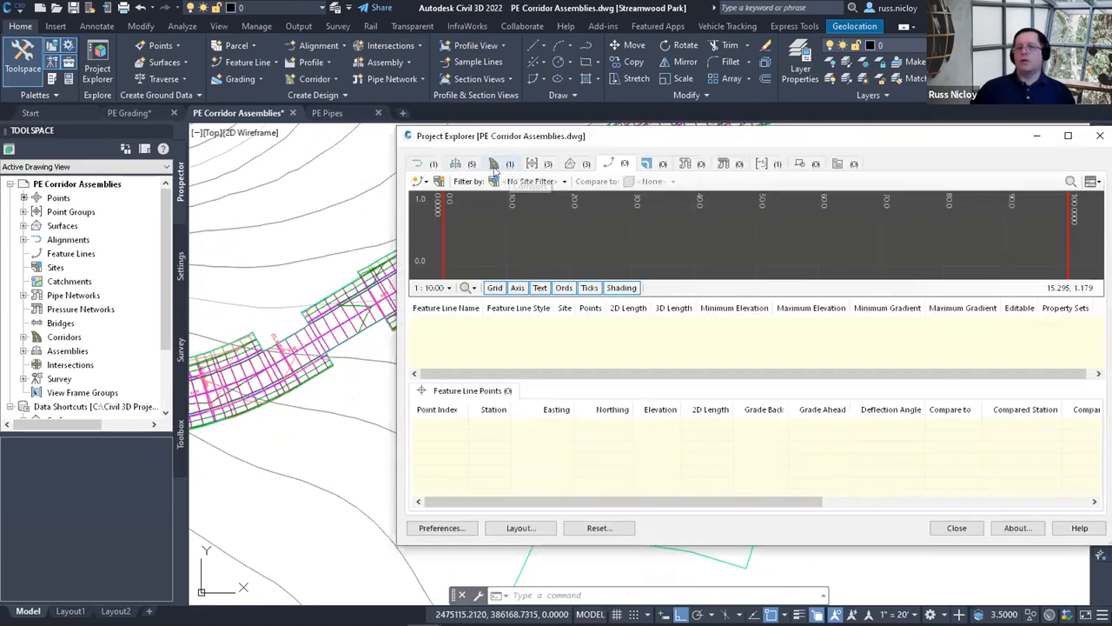
click(497, 169)
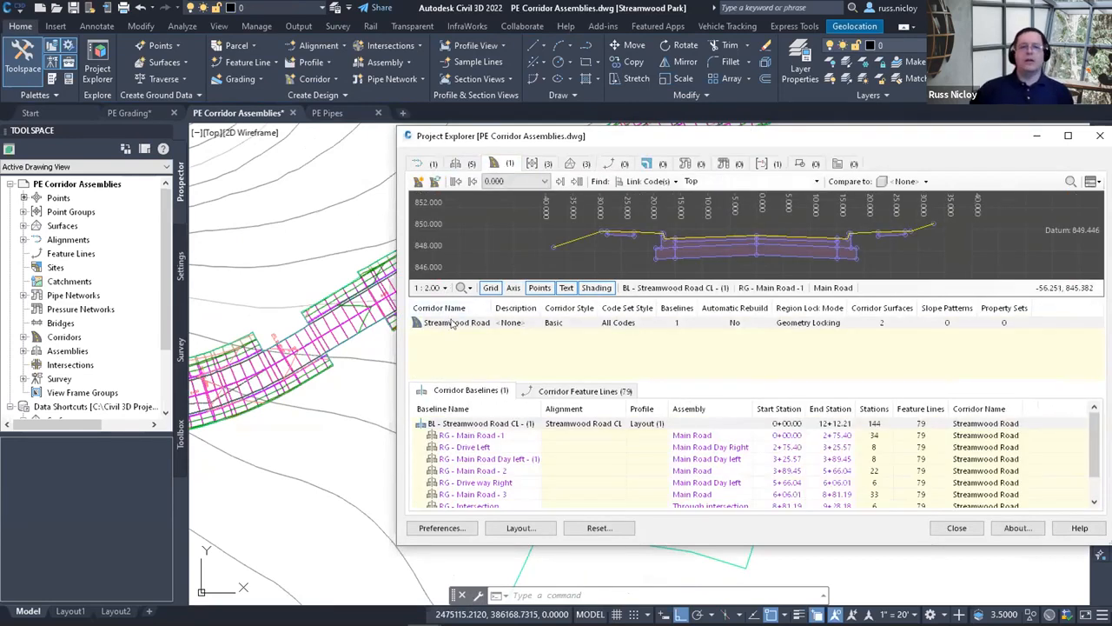
click(452, 323)
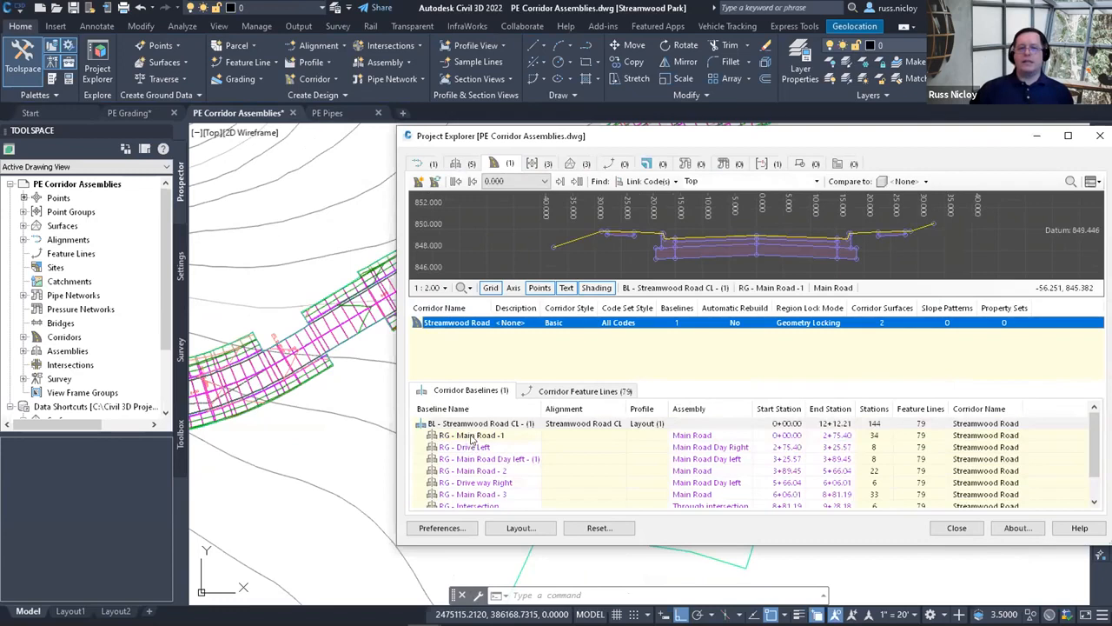
click(471, 436)
click(473, 448)
click(478, 460)
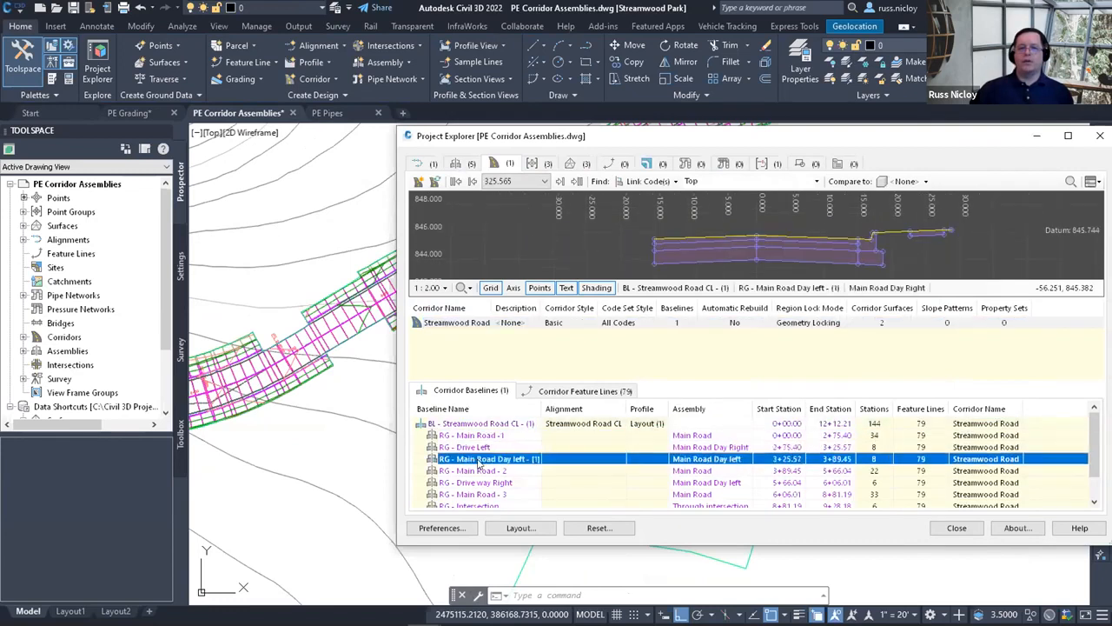
Set the assembly of the RG - Main Road Day left - (1) region to Main with Curb No Sidewalk.
click(718, 461)
click(740, 343)
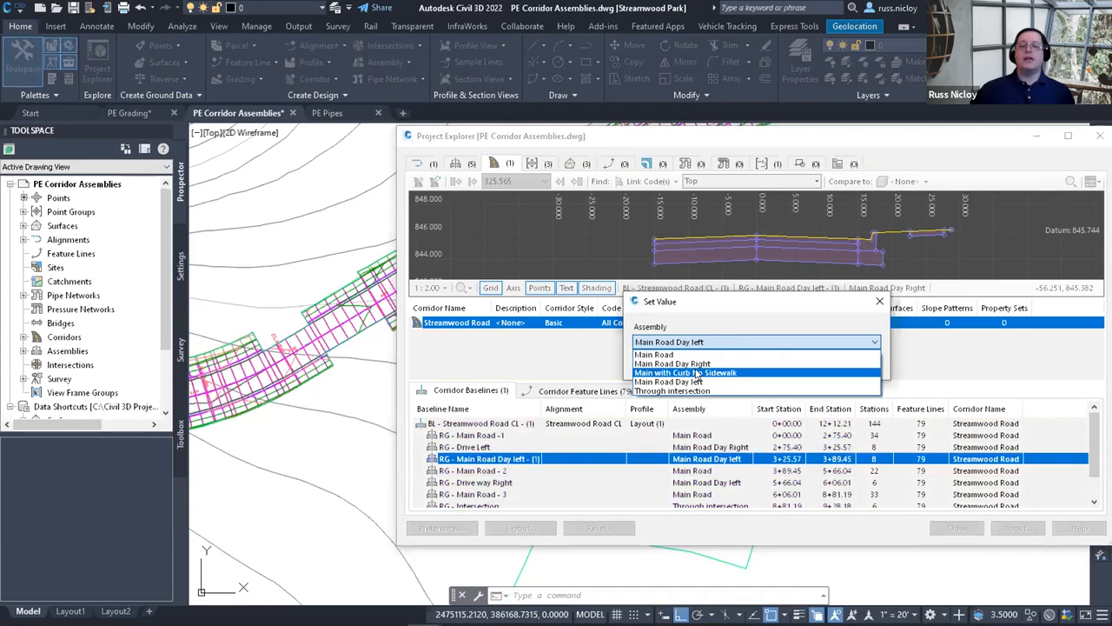
click(696, 373)
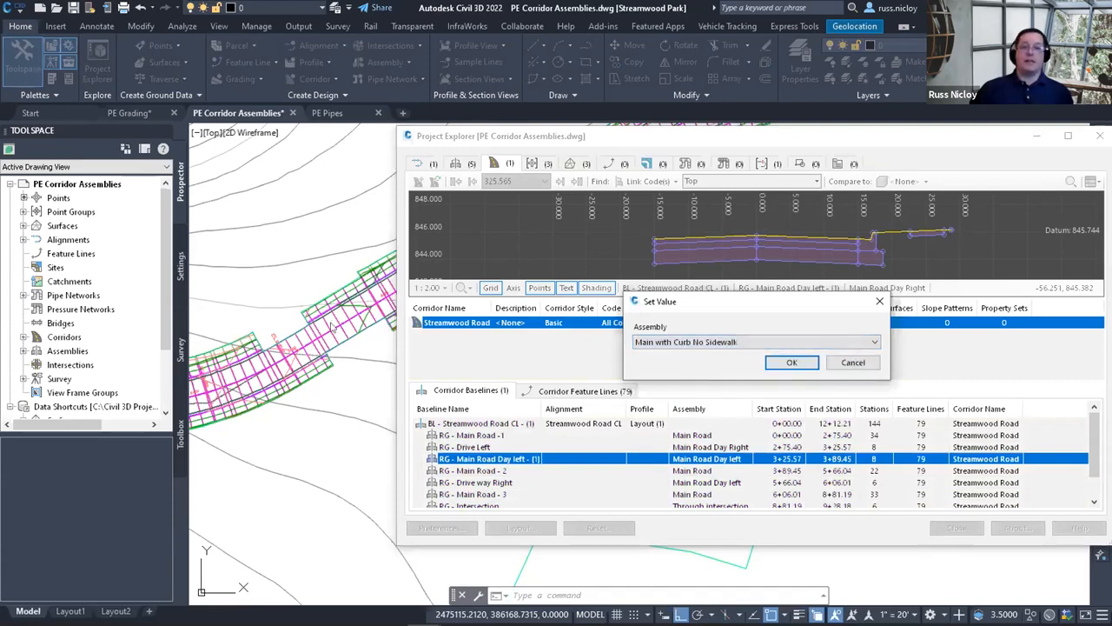
click(787, 365)
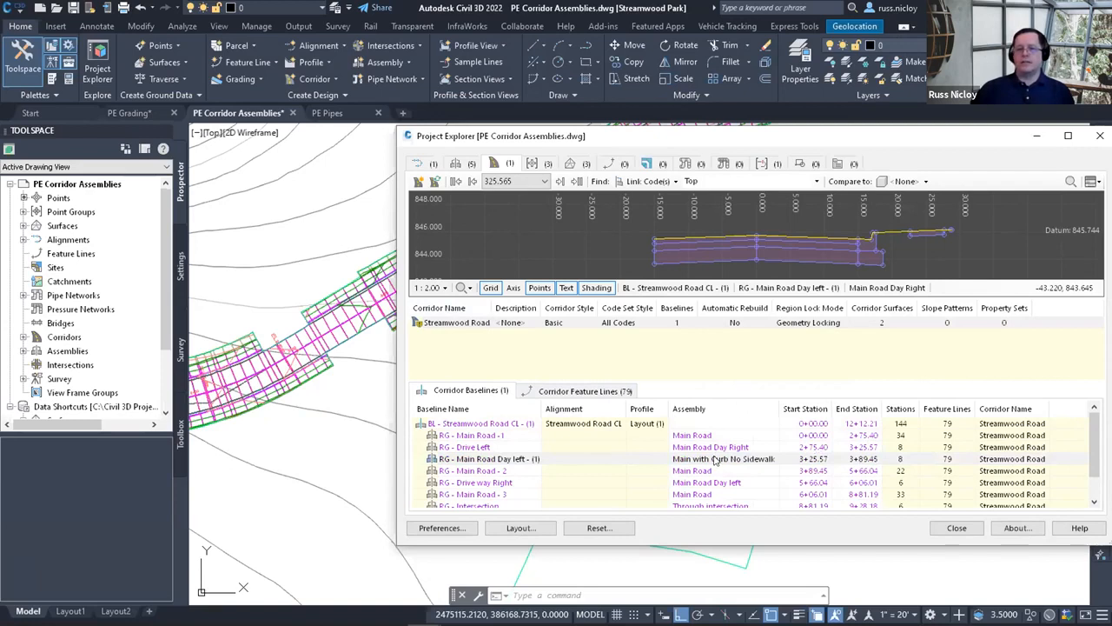
Rebuild the Streamwood Road corridor from Project Explorer and regenerate the drawing.
click(434, 181)
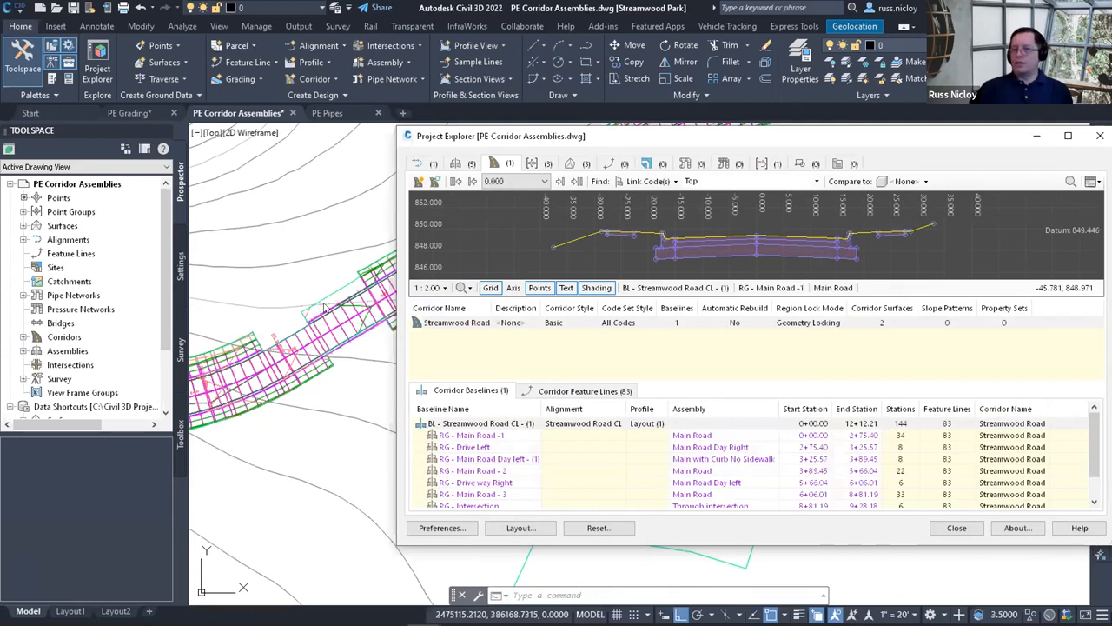
click(536, 596)
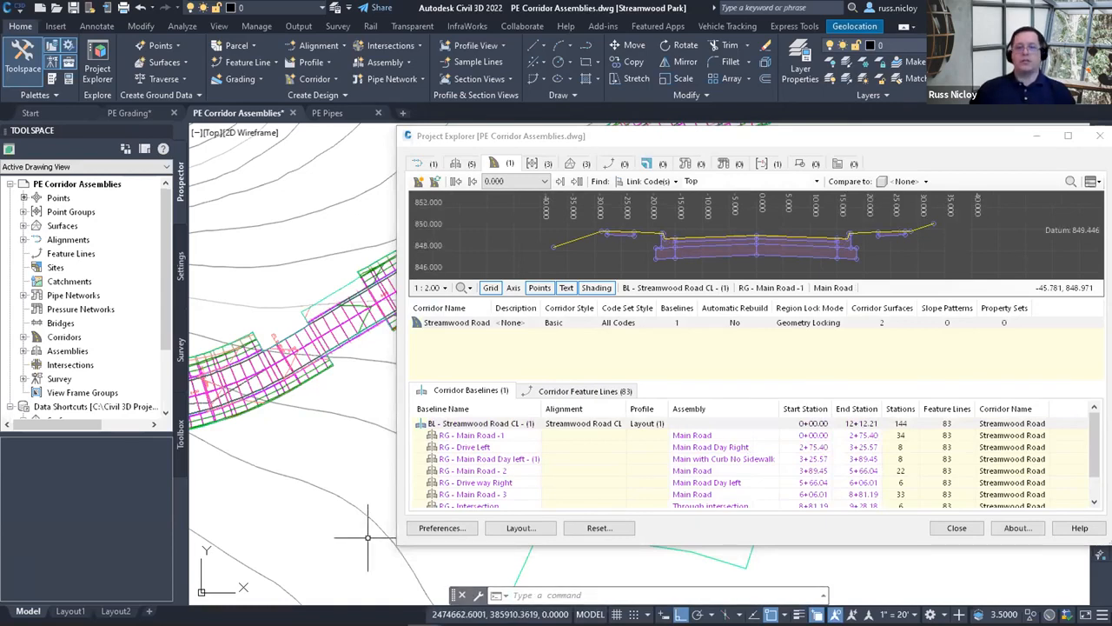
key(Escape)
text(re)
key(Return)
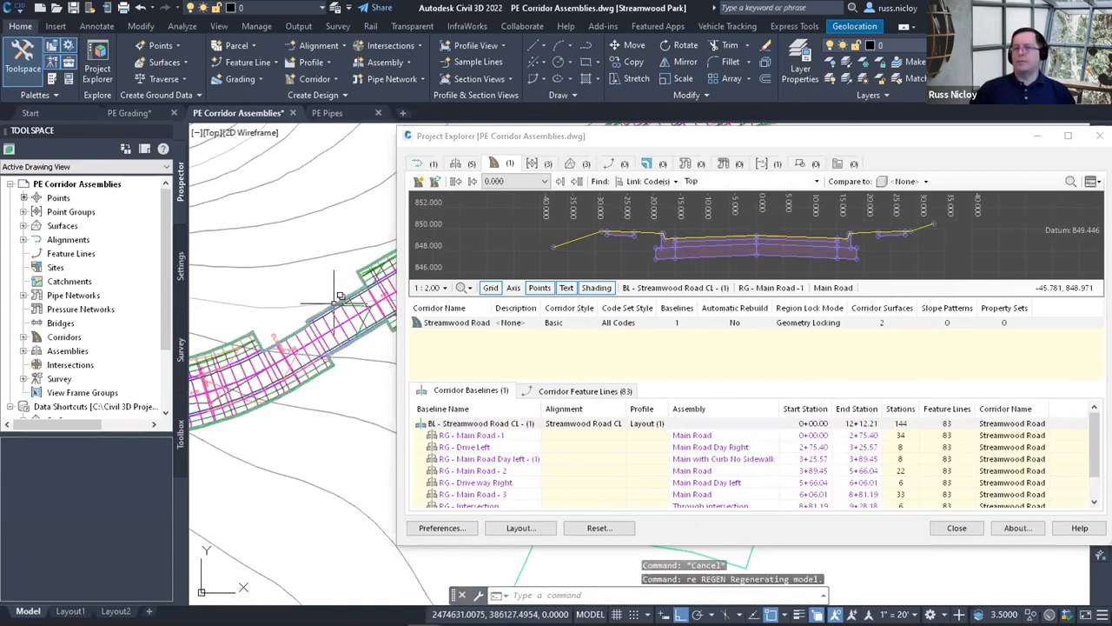
Review the Main Road Day left - (1) region's cross section at its first station and at station 330, and close Project Explorer.
click(492, 459)
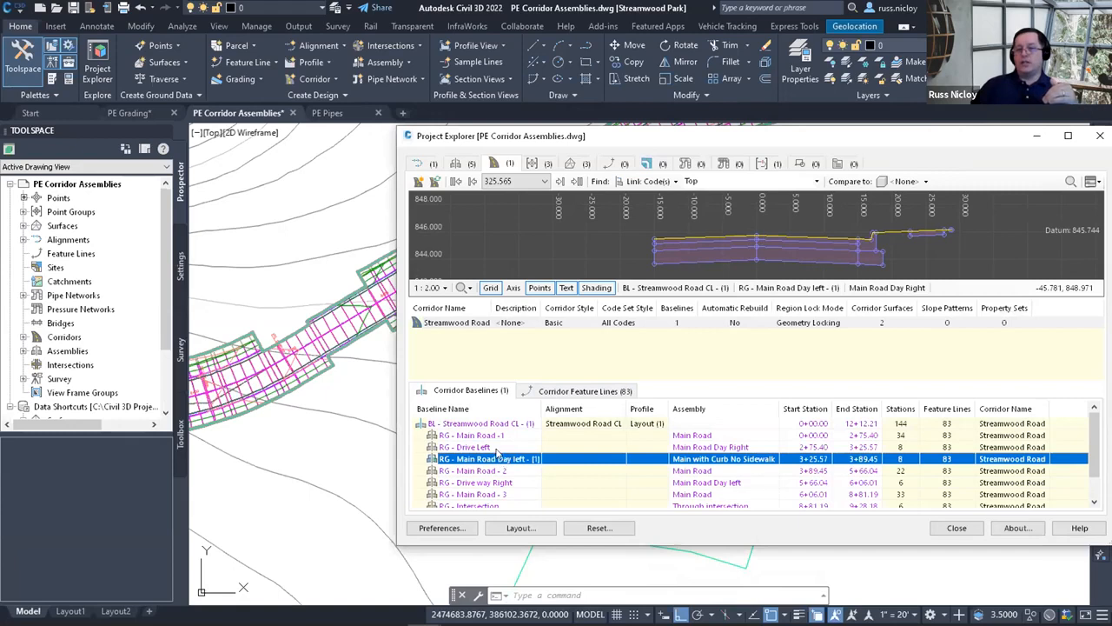
click(497, 448)
click(501, 459)
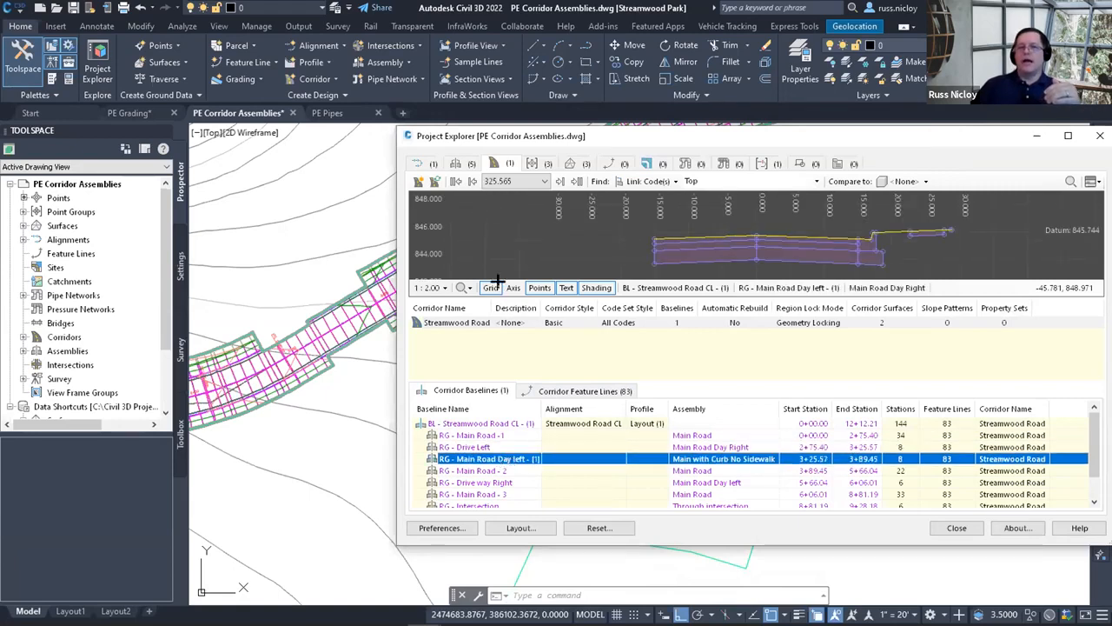
click(560, 181)
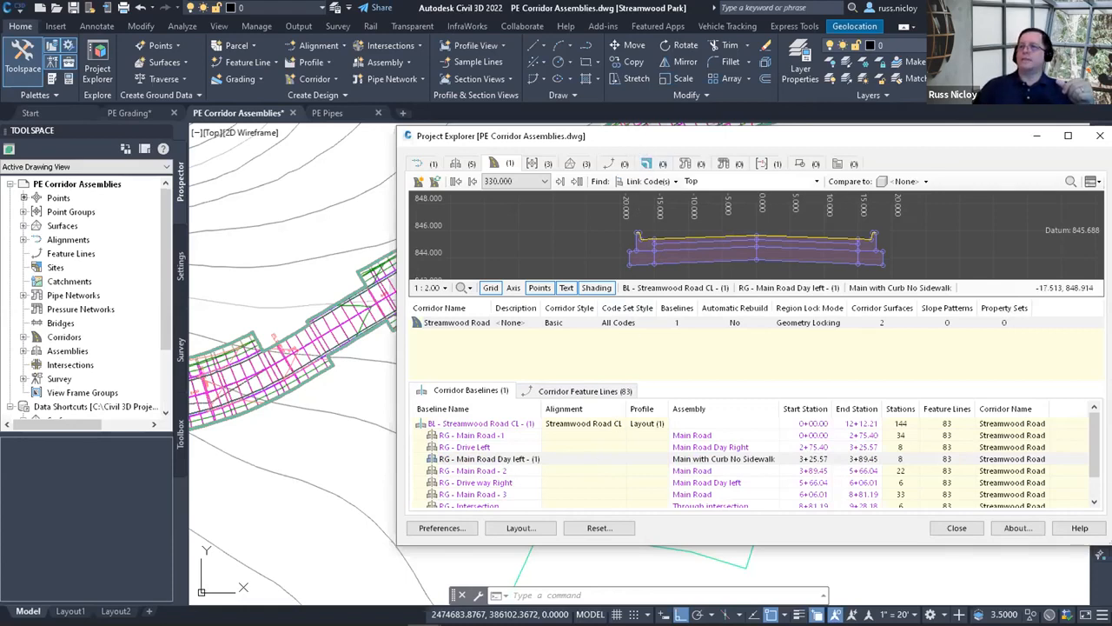
click(1100, 136)
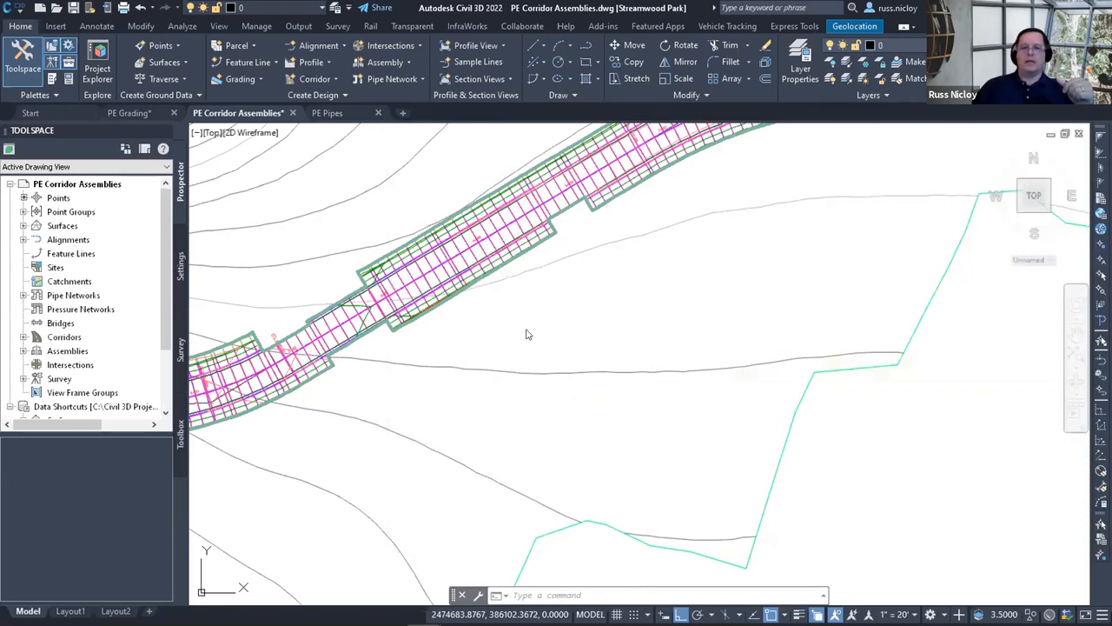
Reopen the Streamwood Road corridor's properties and set the end station of the Main Road -1 region to 2+50.
mouse_move(509, 323)
middle_down()
mouse_move(648, 348)
mouse_move(573, 361)
middle_up()
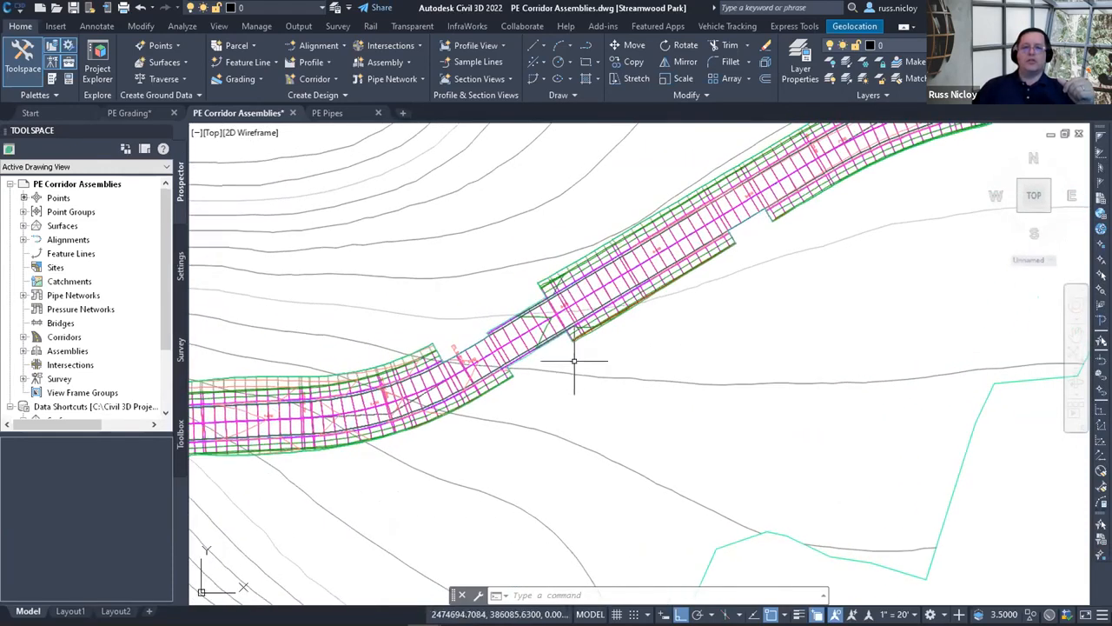
scroll(569, 360, up, 2)
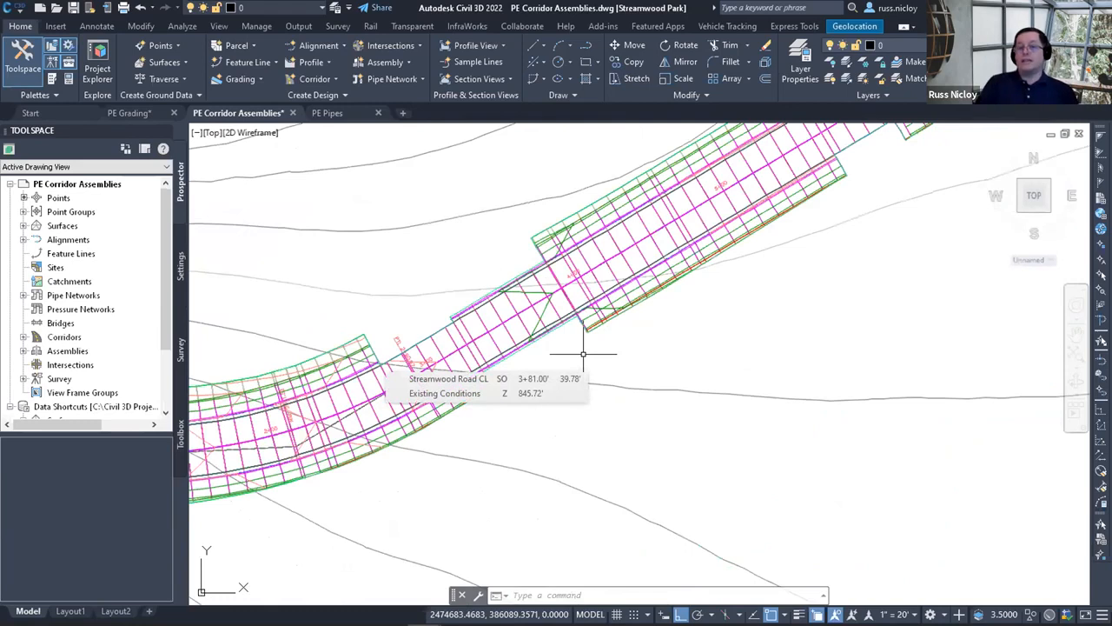
click(625, 259)
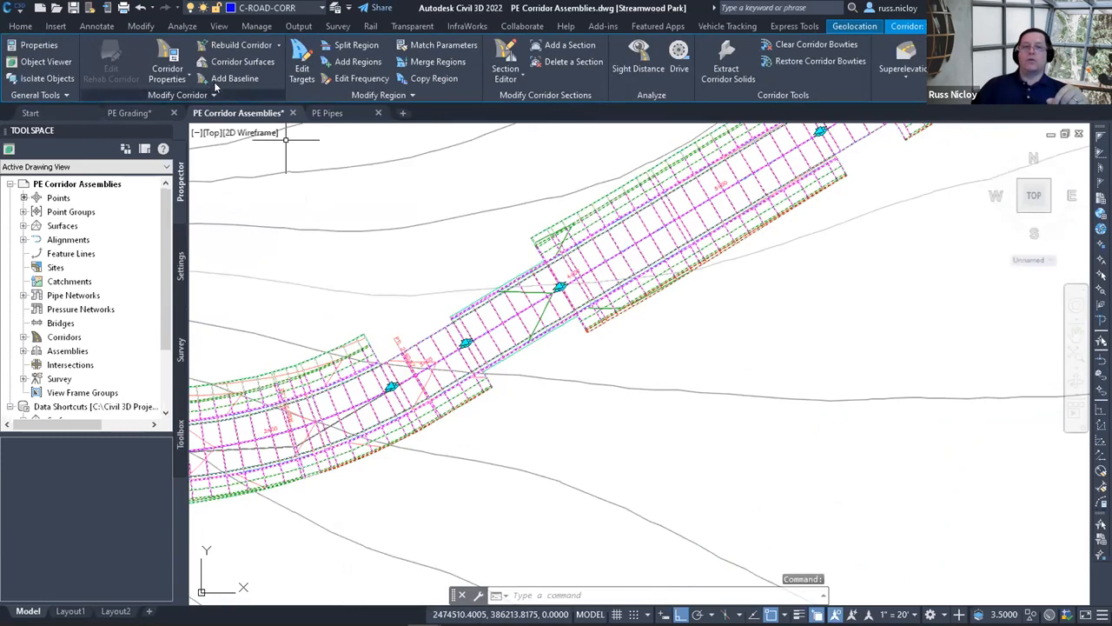
click(164, 52)
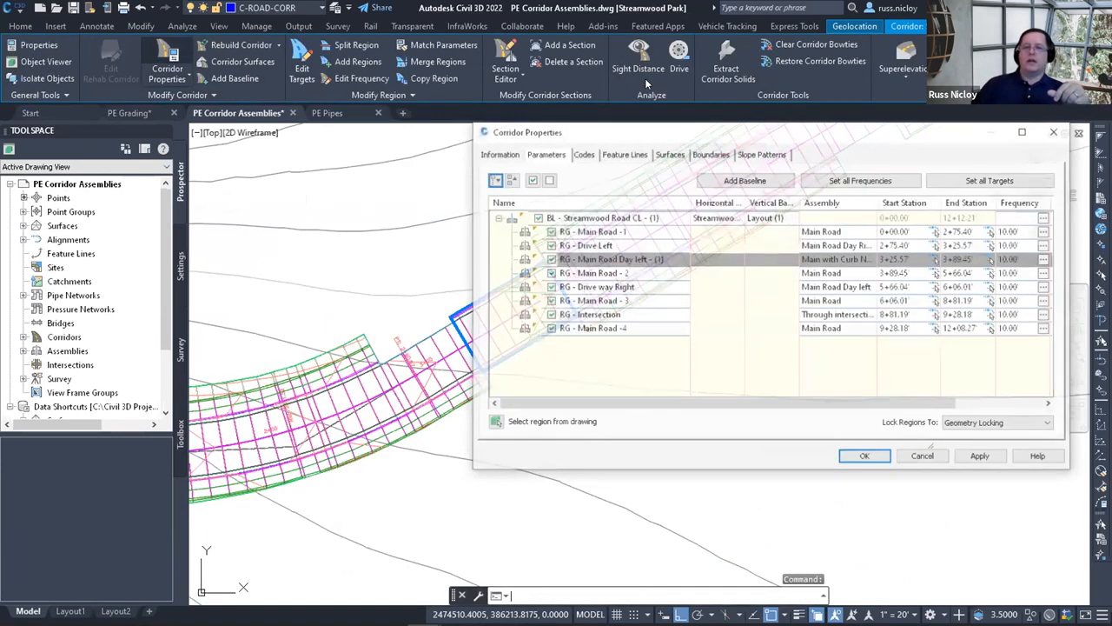
click(648, 176)
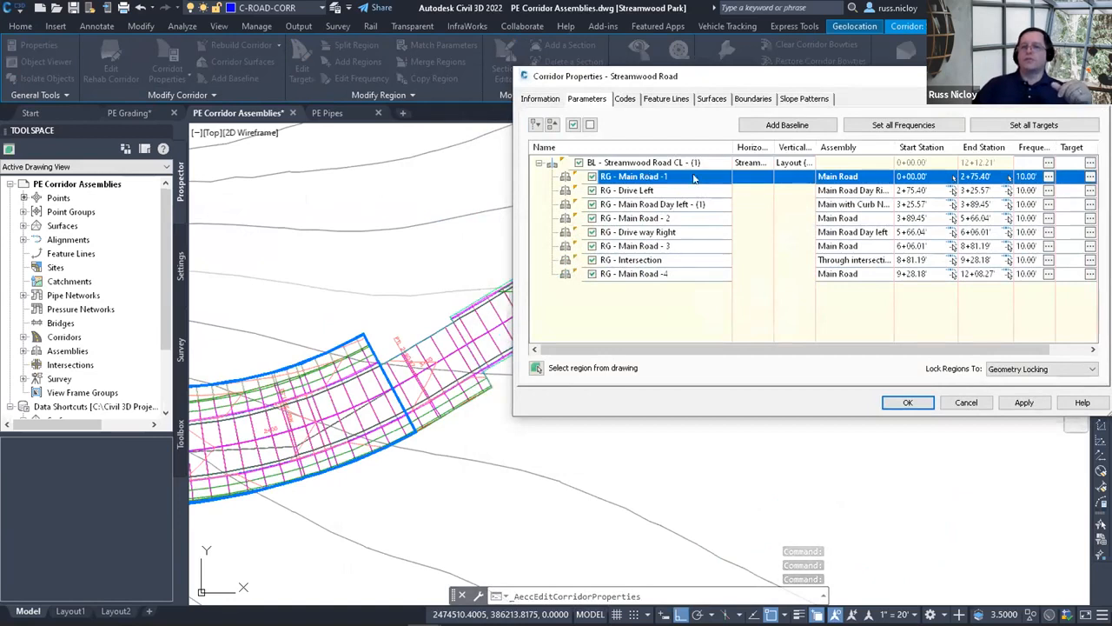
click(977, 172)
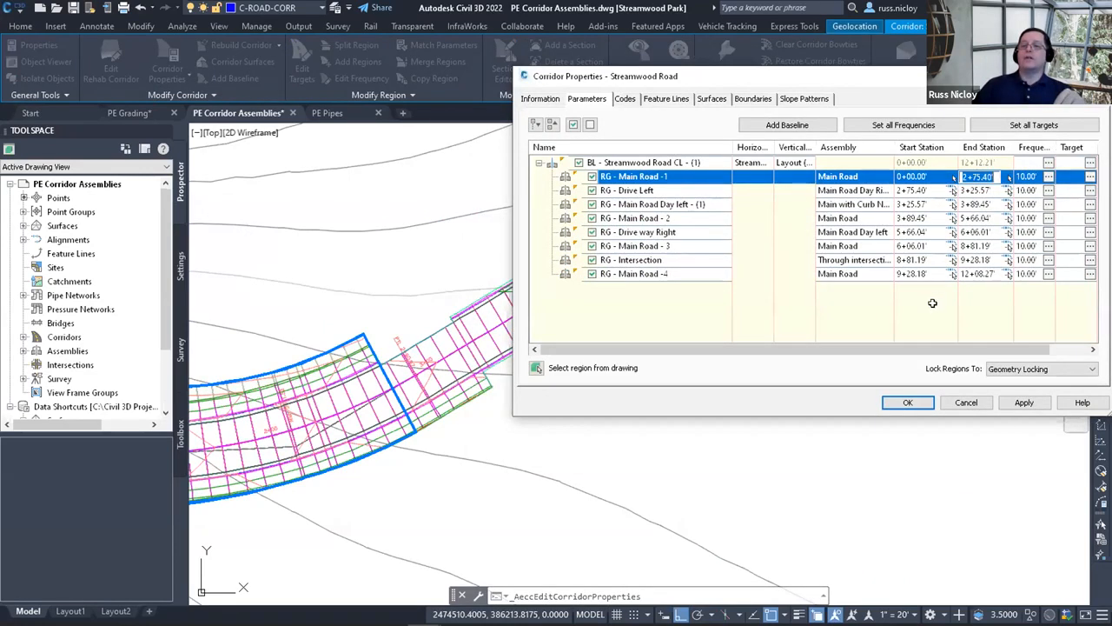
text(250)
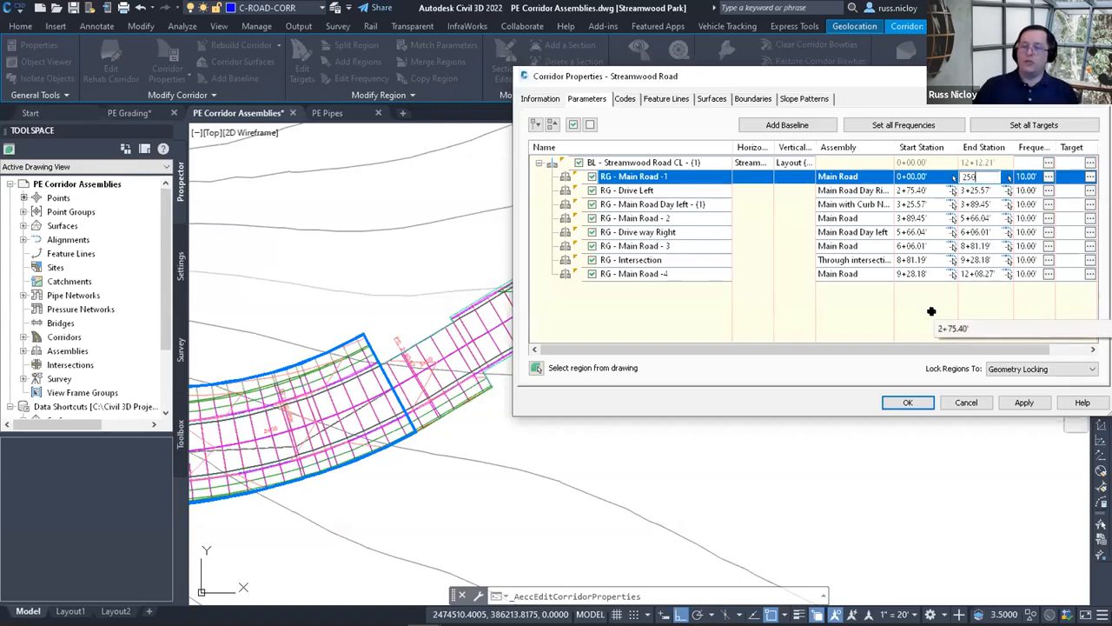
key(Return)
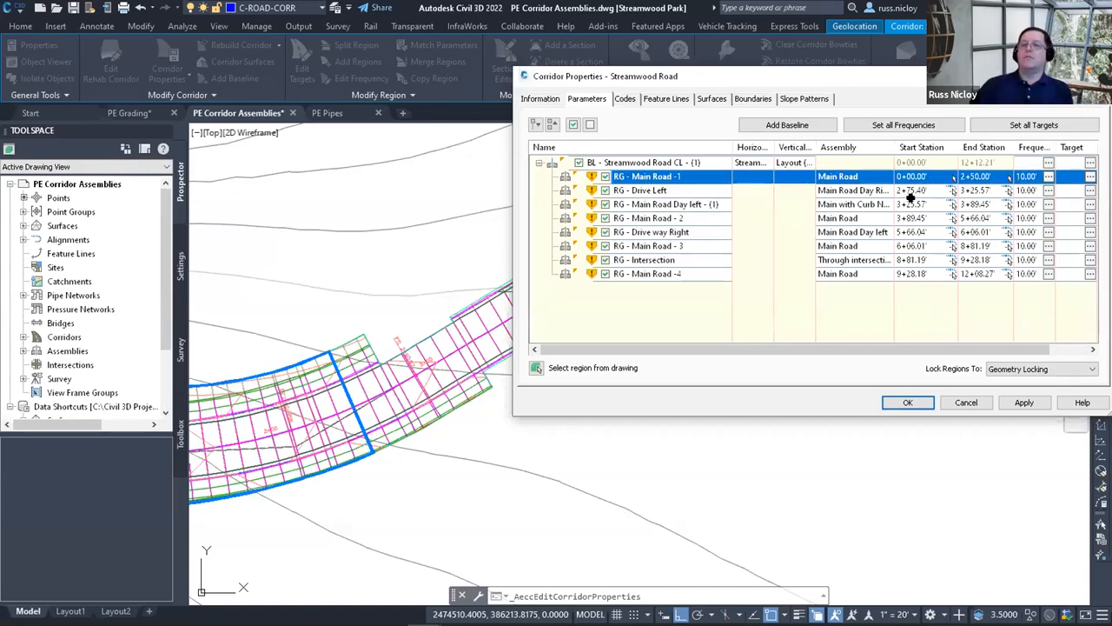
Set the Drive Left region's start station to 2+50 and its end station to 3+20.
click(916, 189)
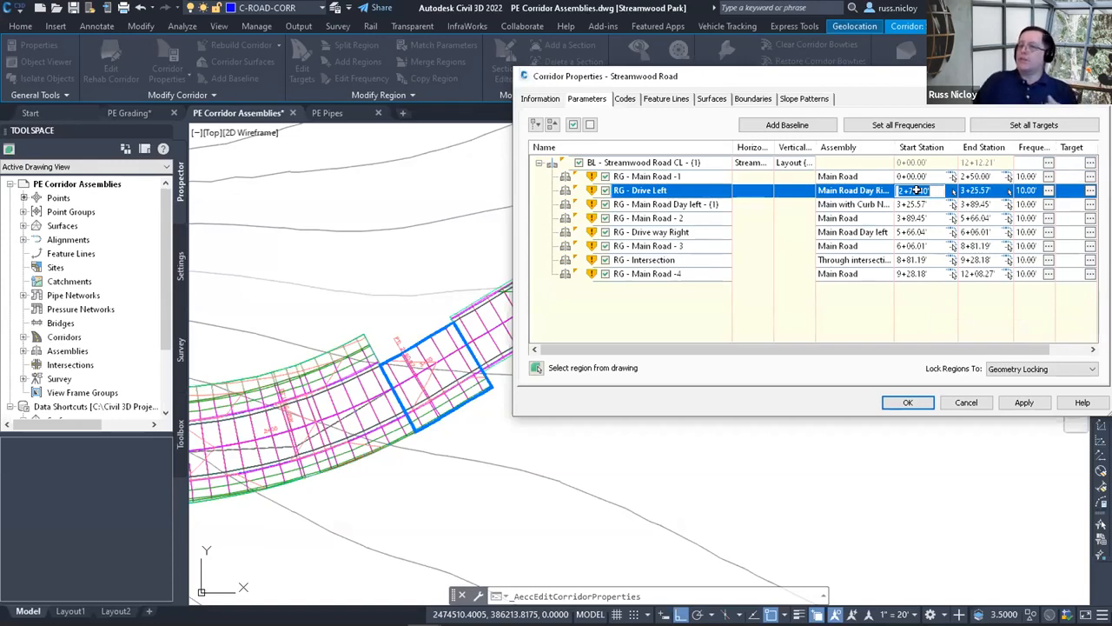
text(2+5)
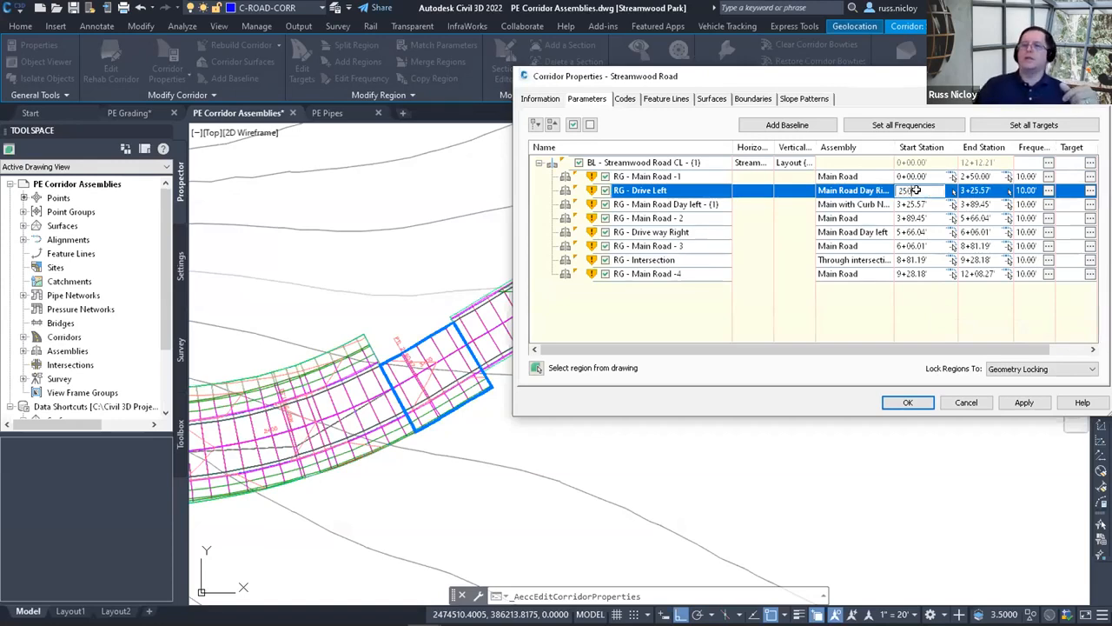
text(0)
key(Return)
click(975, 190)
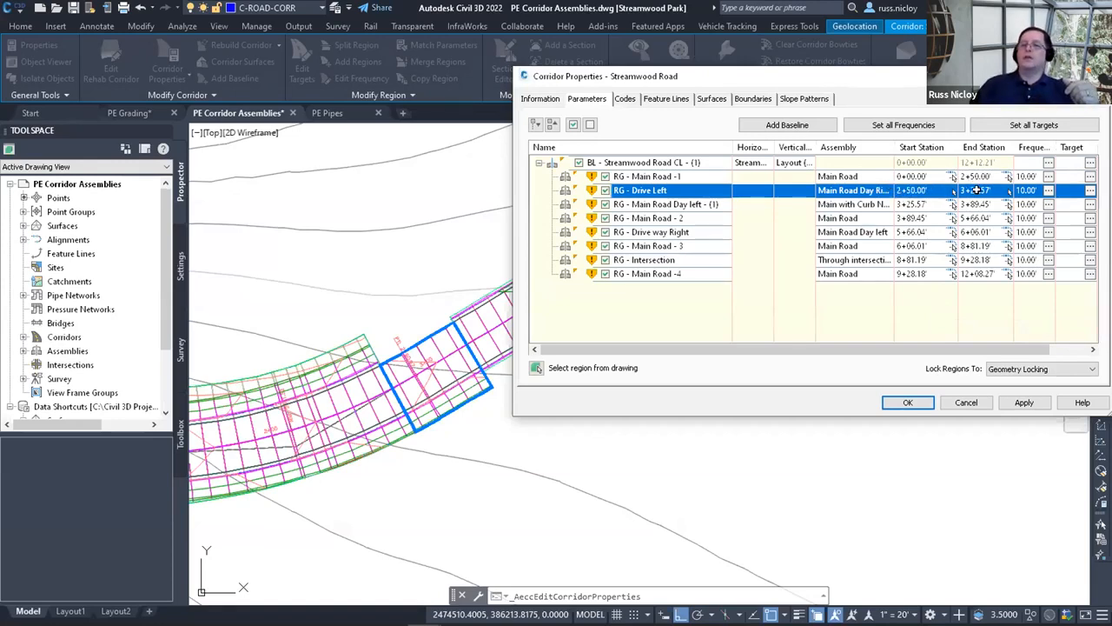
text(320)
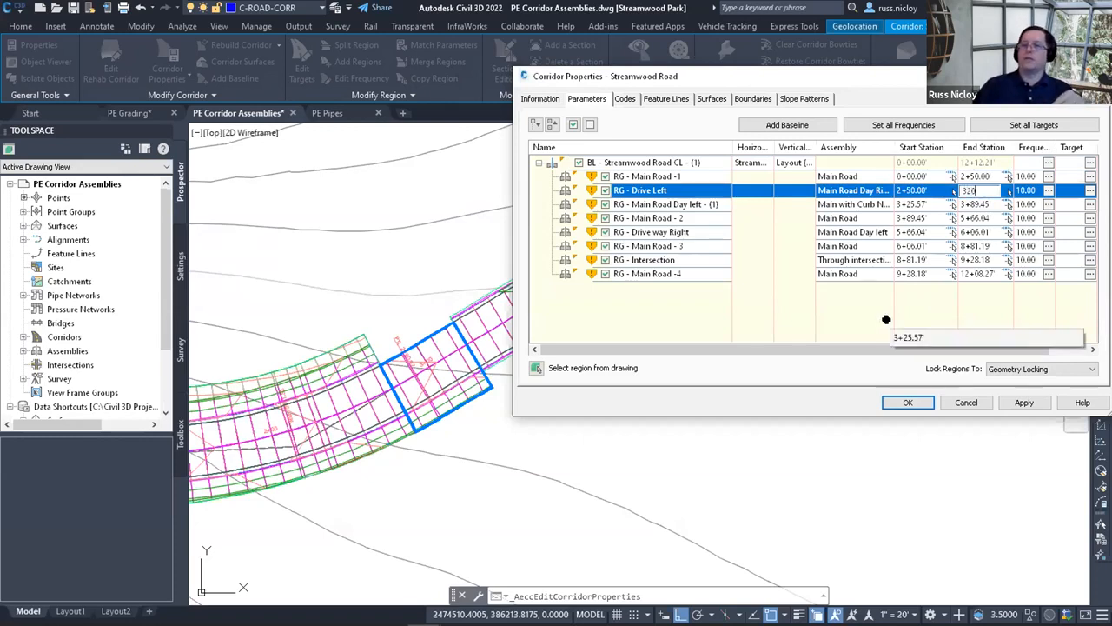
key(Return)
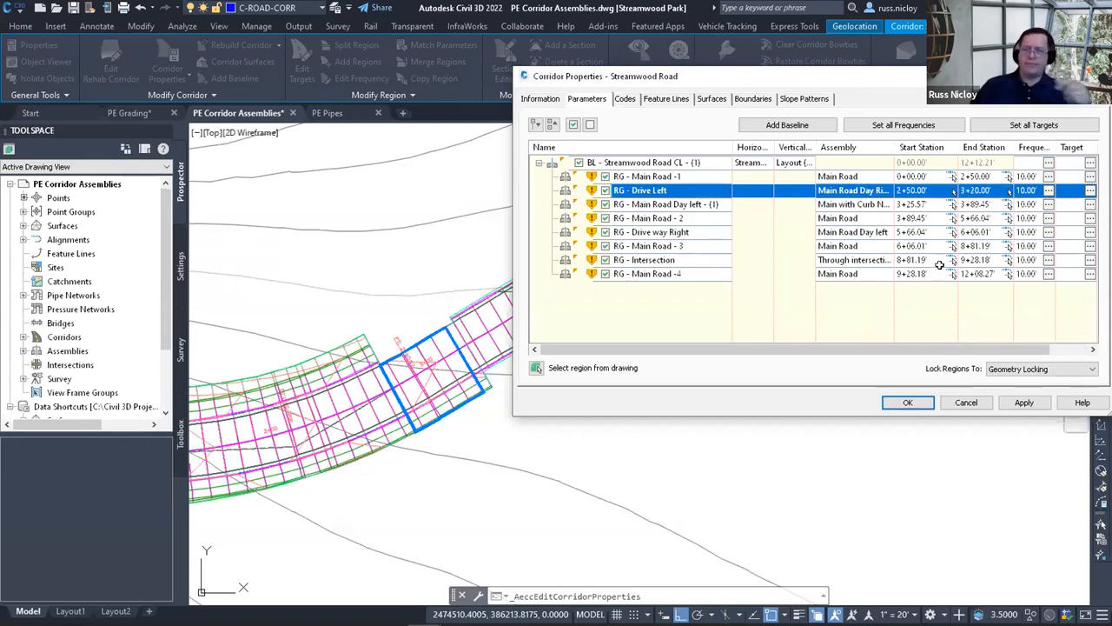
Set the Main Road Day left - (1) region's start station to 3+20 and its end station to 3+90.
click(919, 204)
click(917, 204)
text(320)
key(Return)
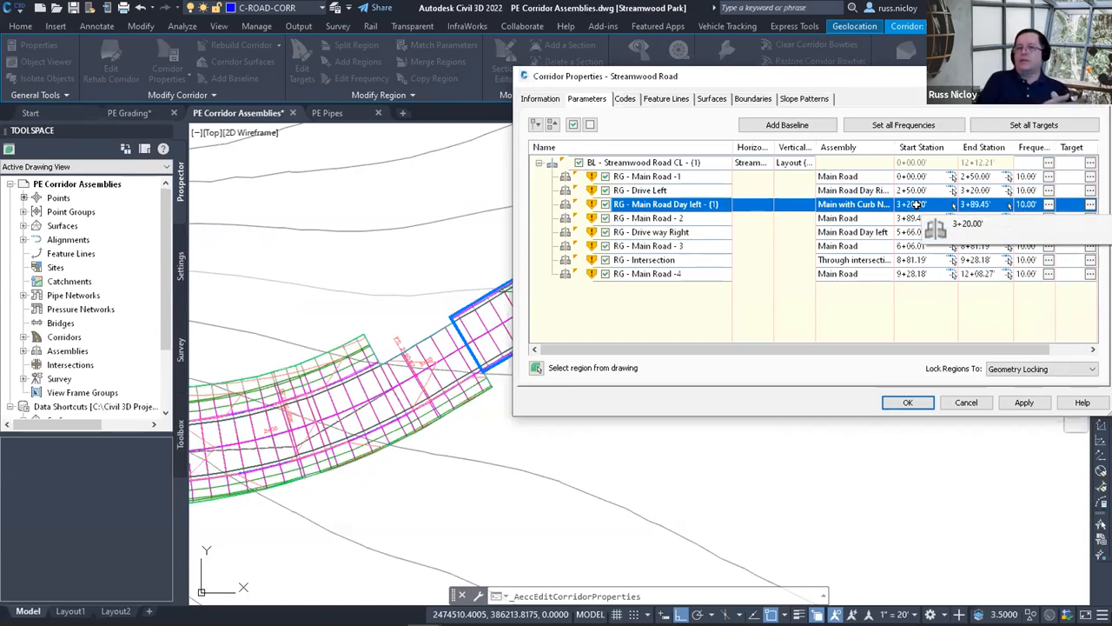
double_click(980, 204)
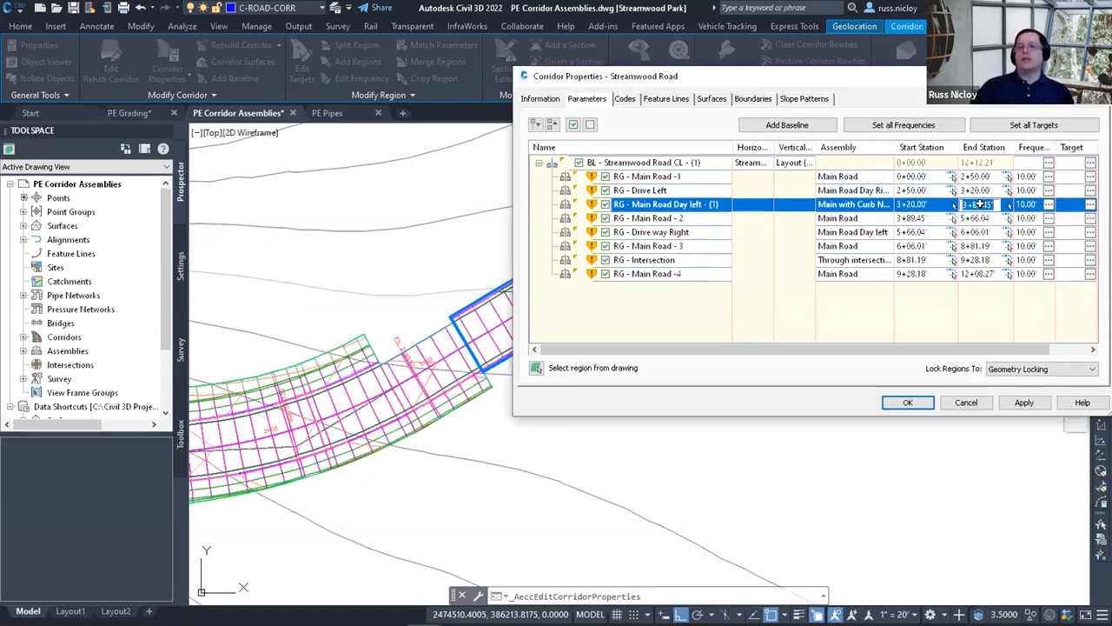
text(3+9)
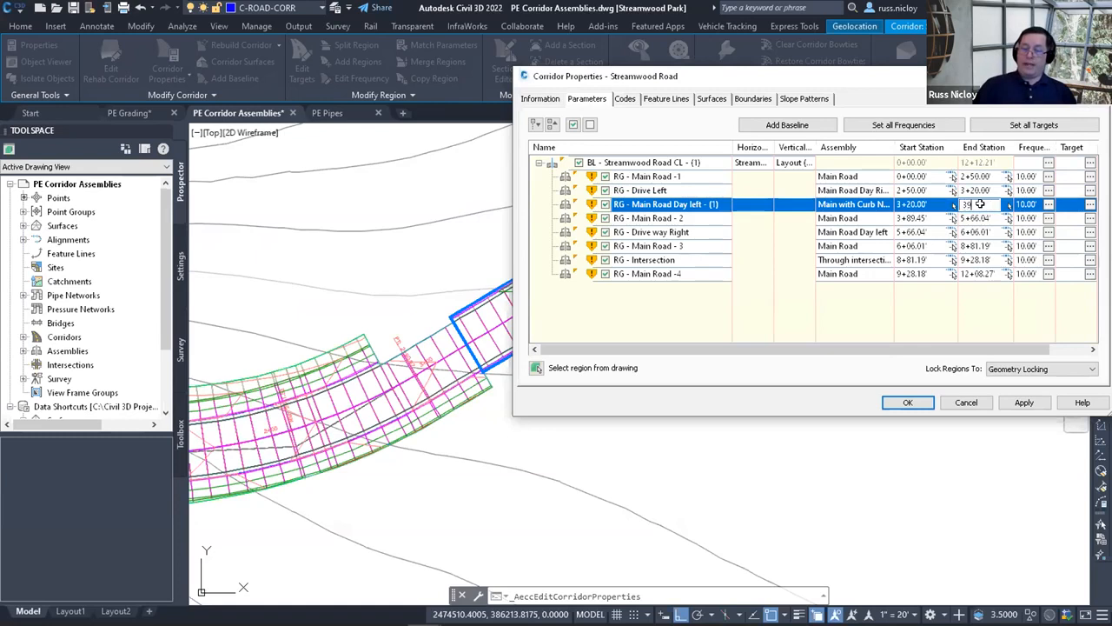
text(0)
key(Return)
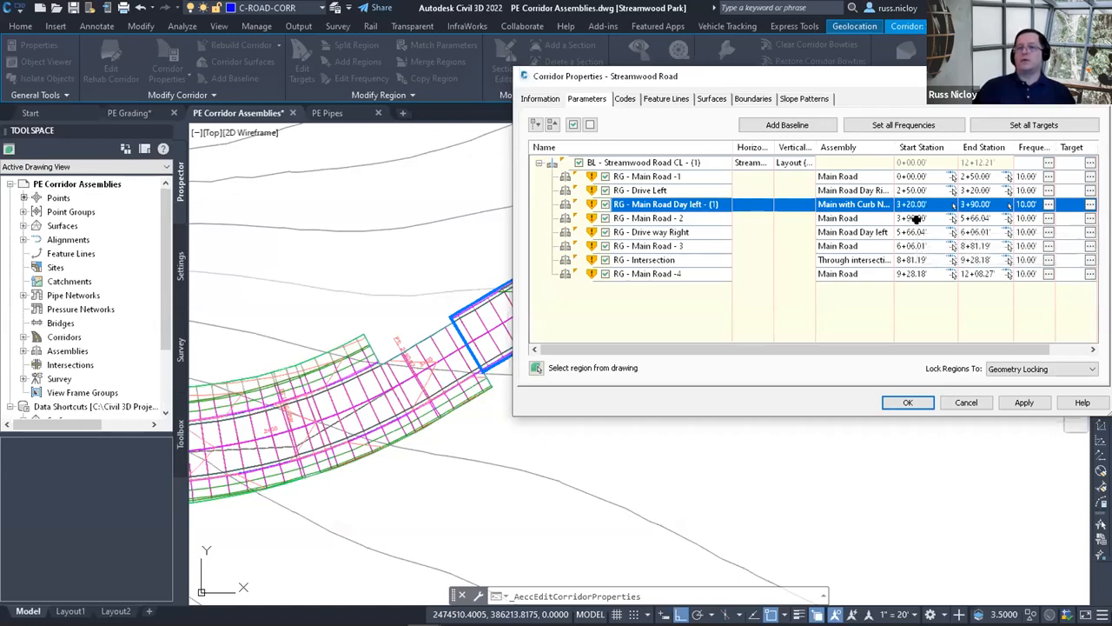
Accept the edited corridor properties and rebuild the Streamwood Road corridor with the modified region stations.
click(917, 218)
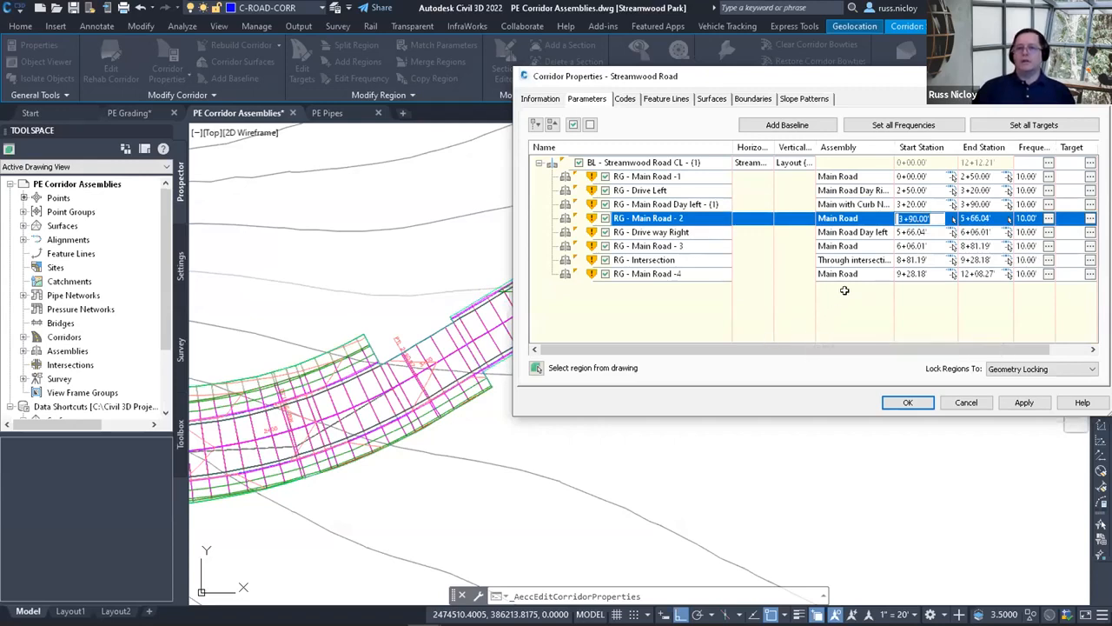
click(904, 404)
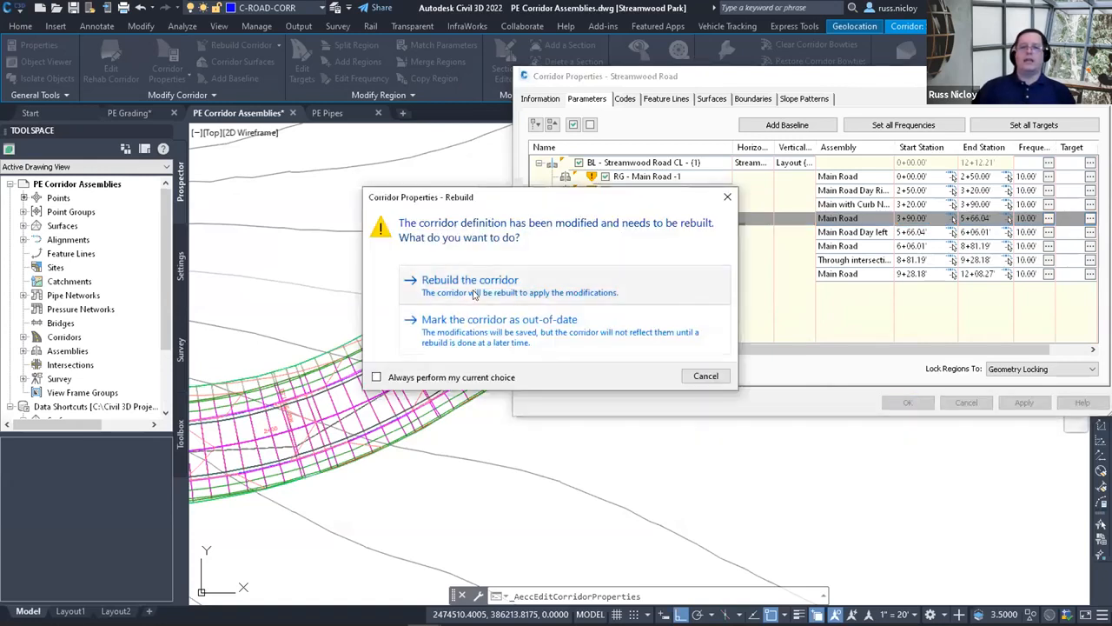
click(475, 295)
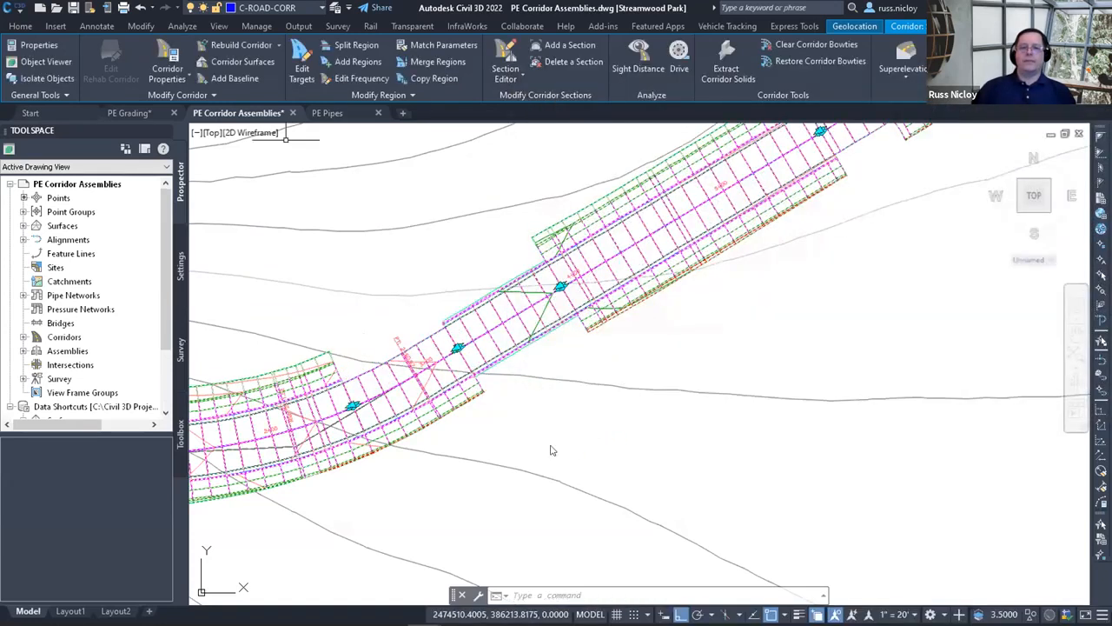
In Project Explorer, set the end station of the Main Road -1 region to 275 and of the Drive Left region to 325.
middle_drag(541, 378, 516, 374)
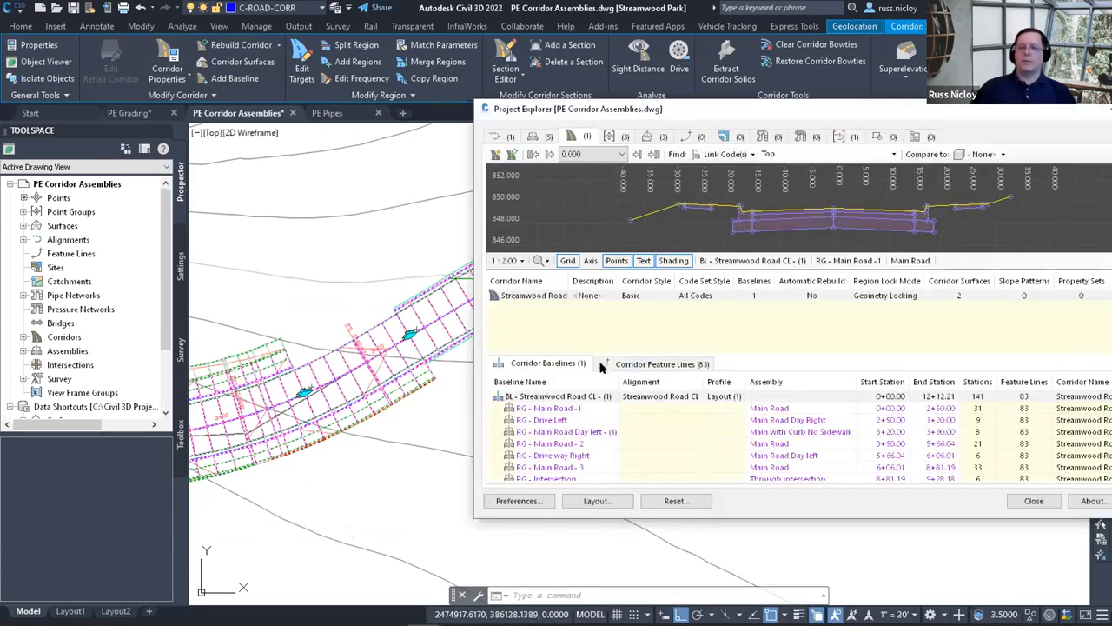
click(623, 410)
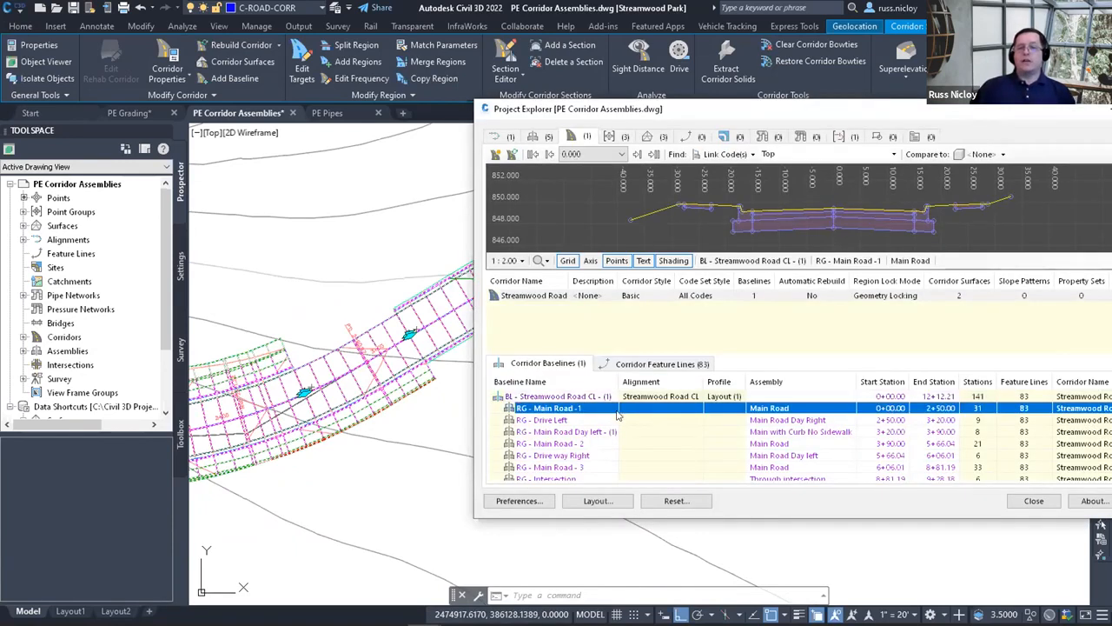
click(939, 409)
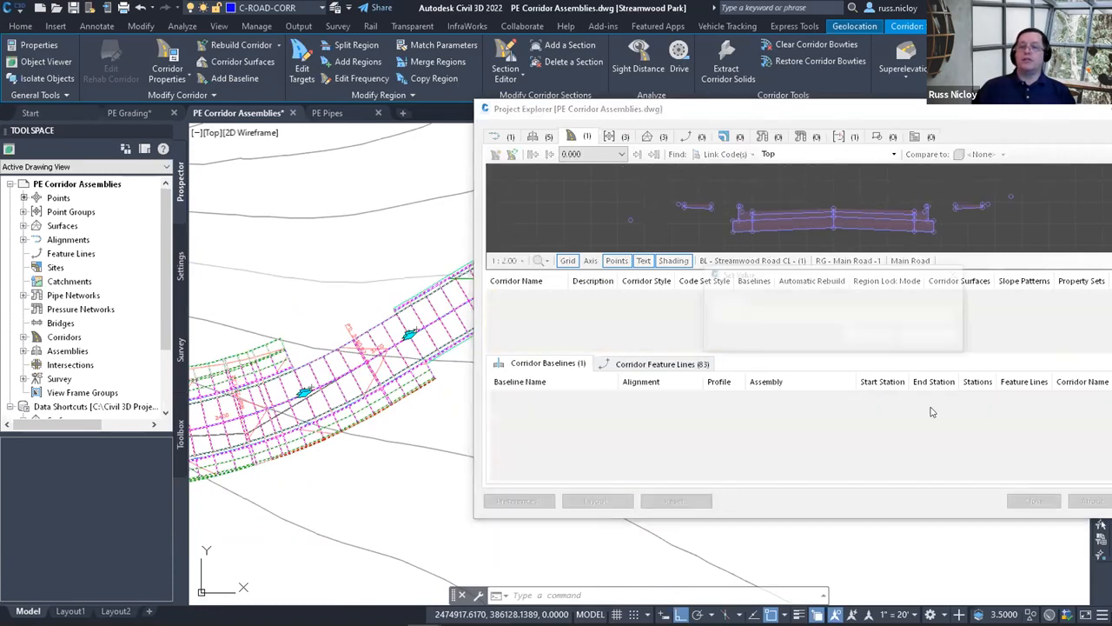
text(275)
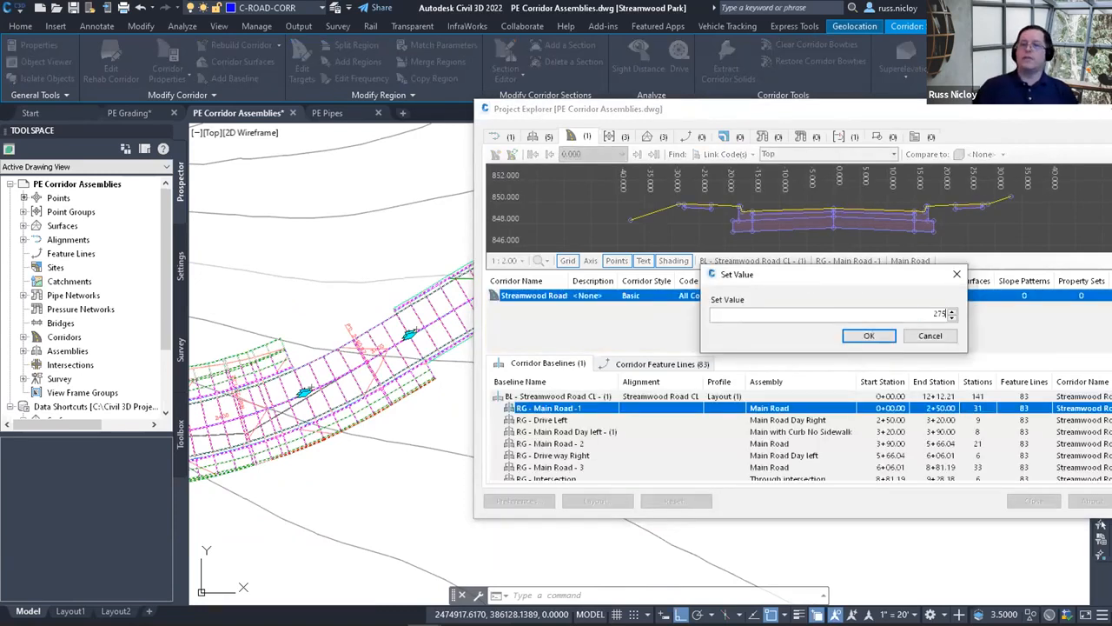
click(870, 335)
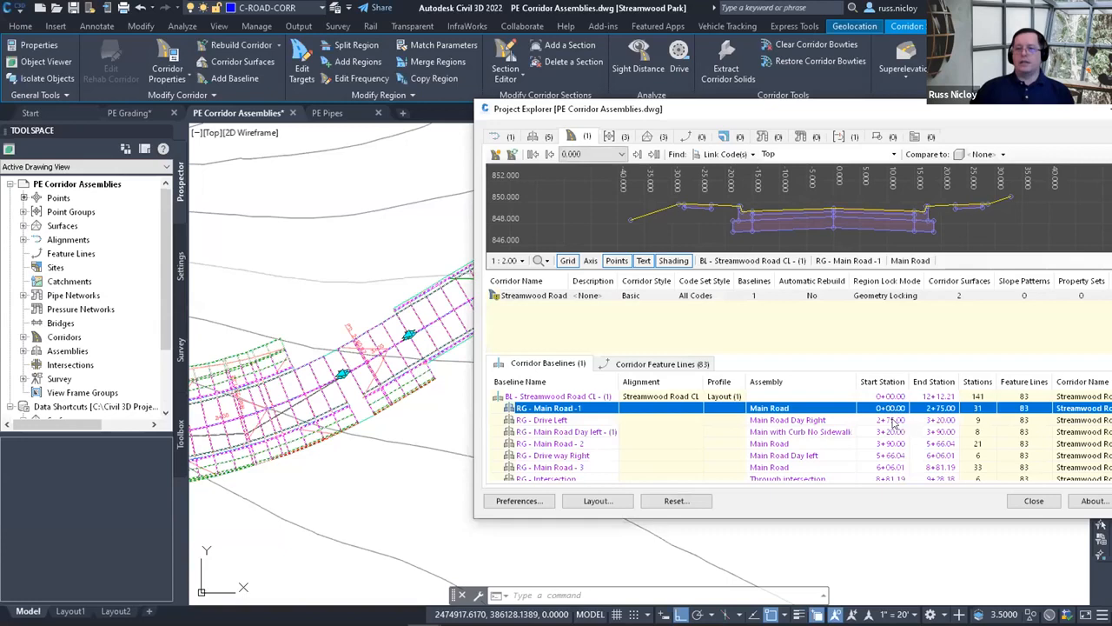
double_click(943, 421)
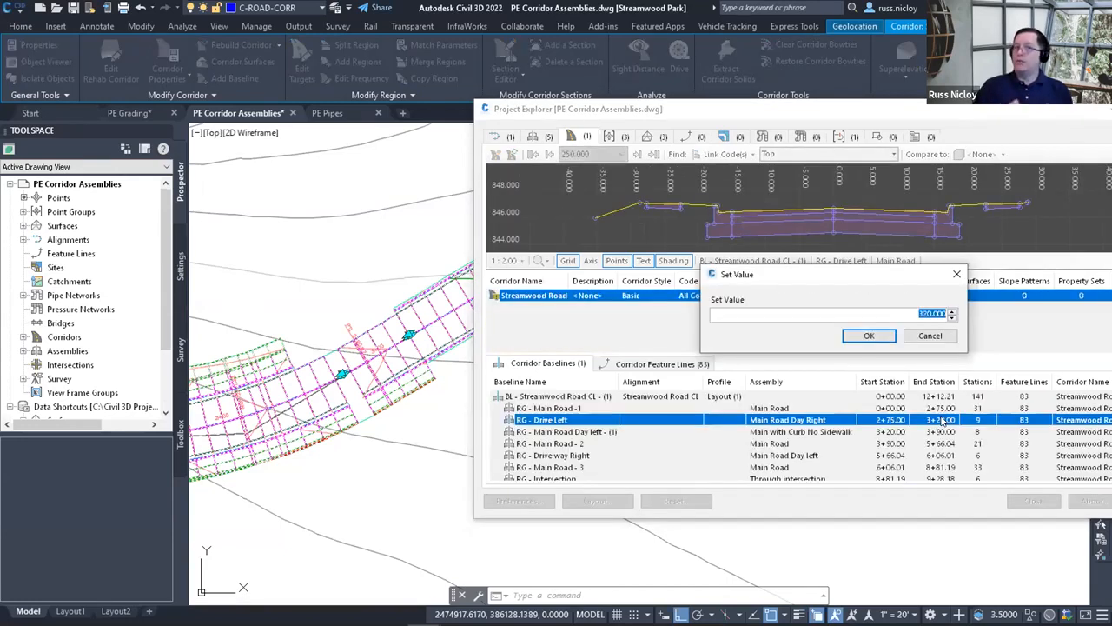
text(325)
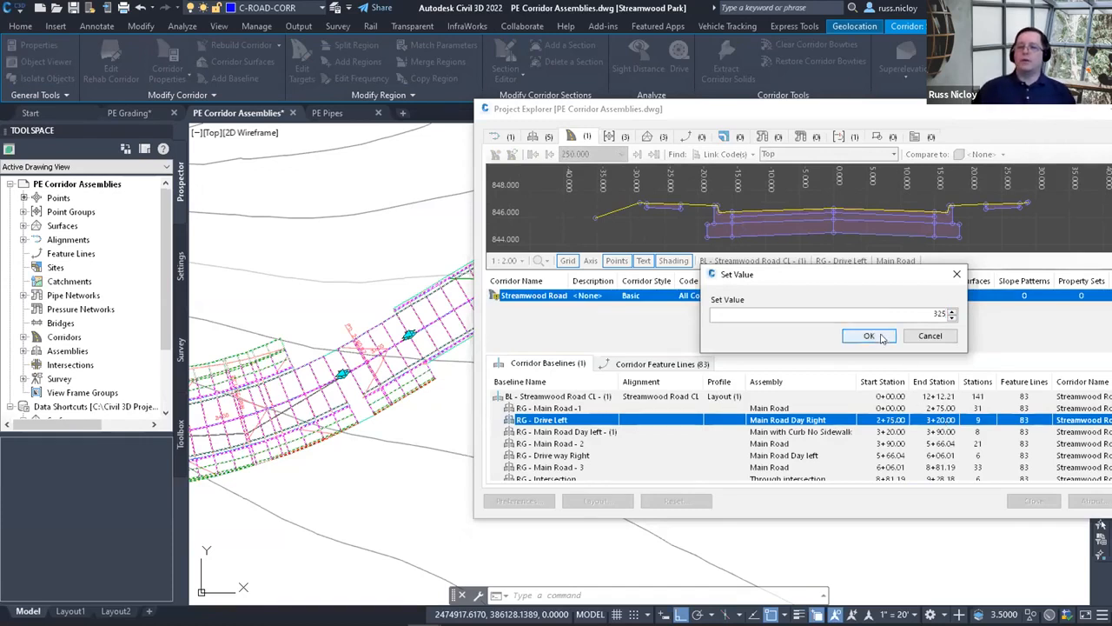
click(882, 337)
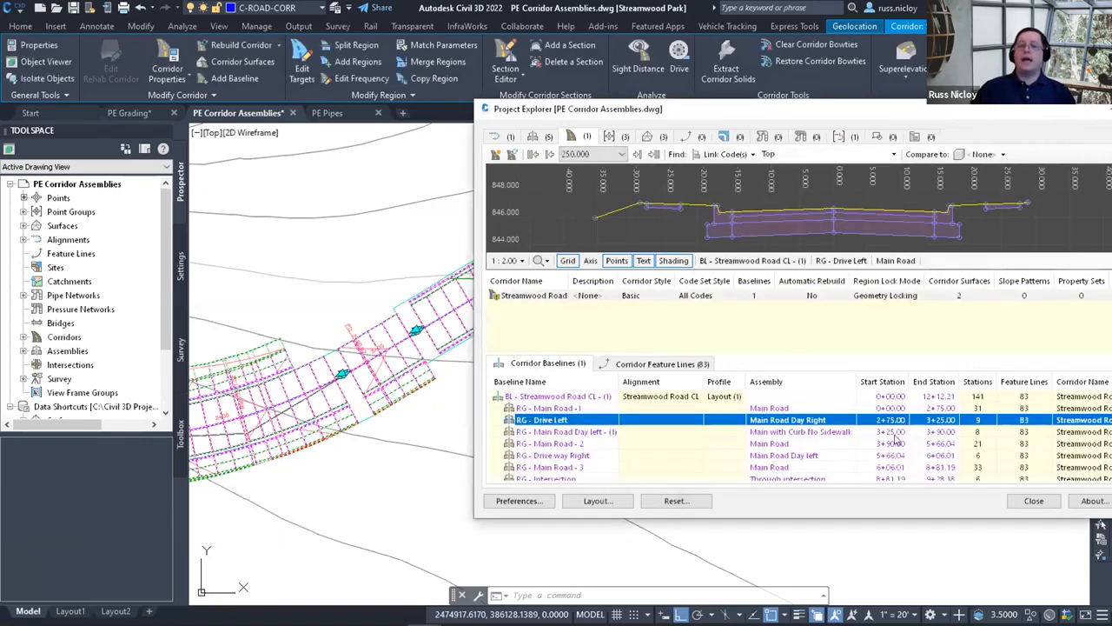
Set the end station of the Main Road Day left - (1) region and the start station of the Main Road - 2 region to 3+85.
click(937, 433)
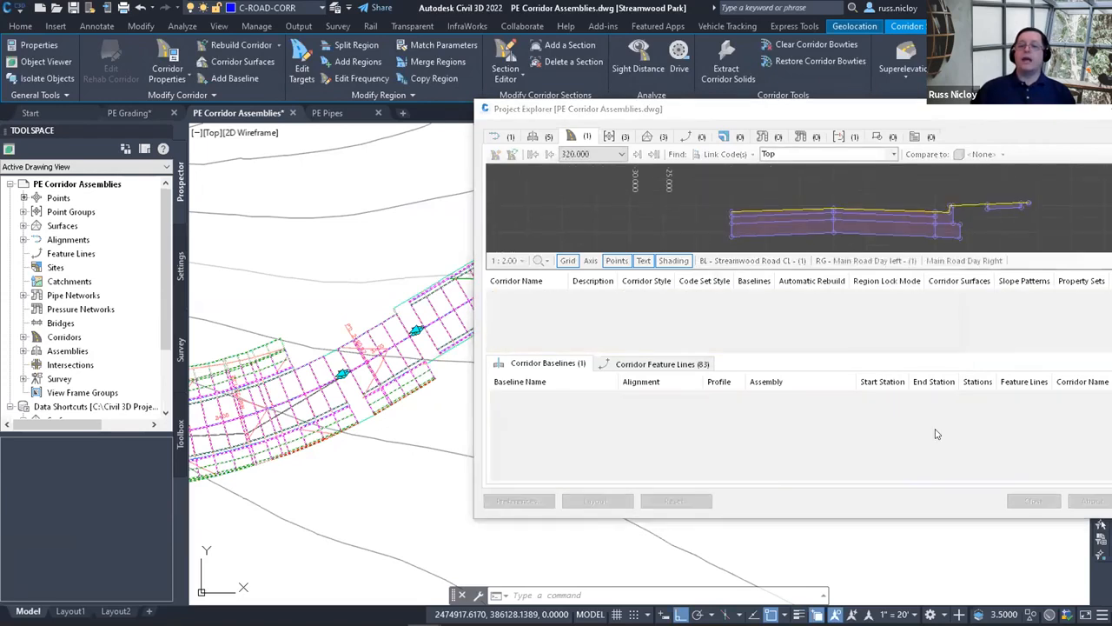
text(385)
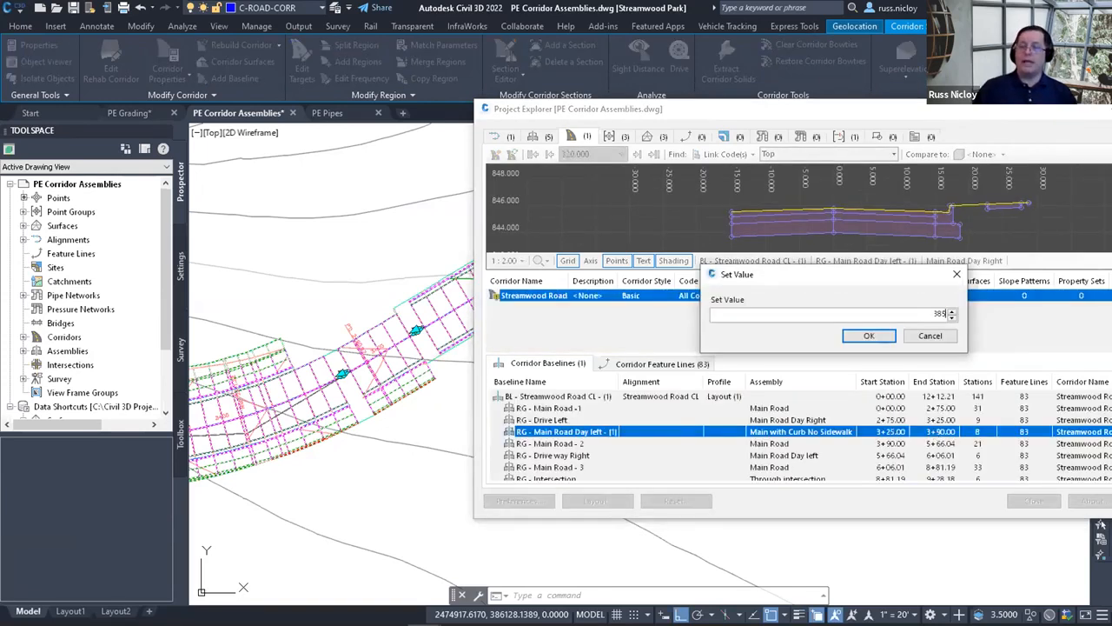
key(Return)
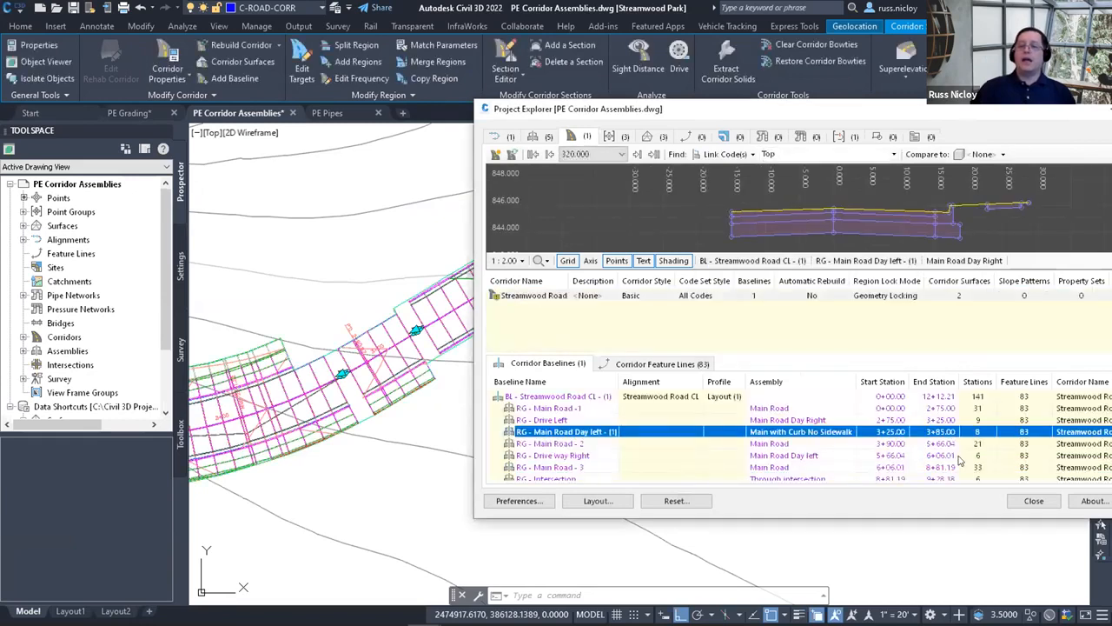
double_click(895, 445)
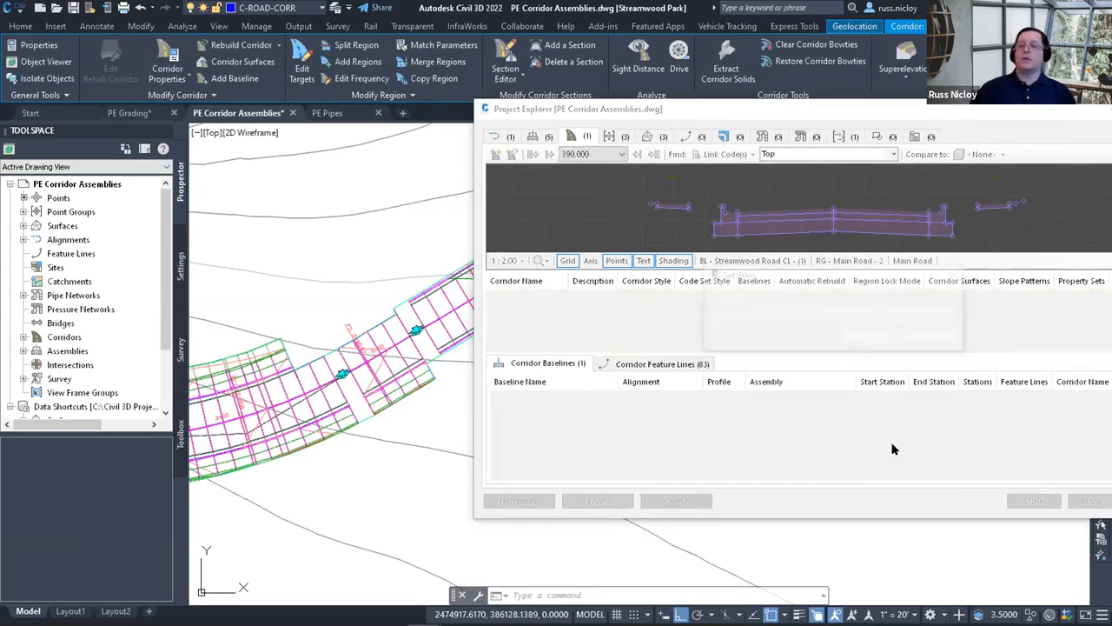
text(3+85)
key(Return)
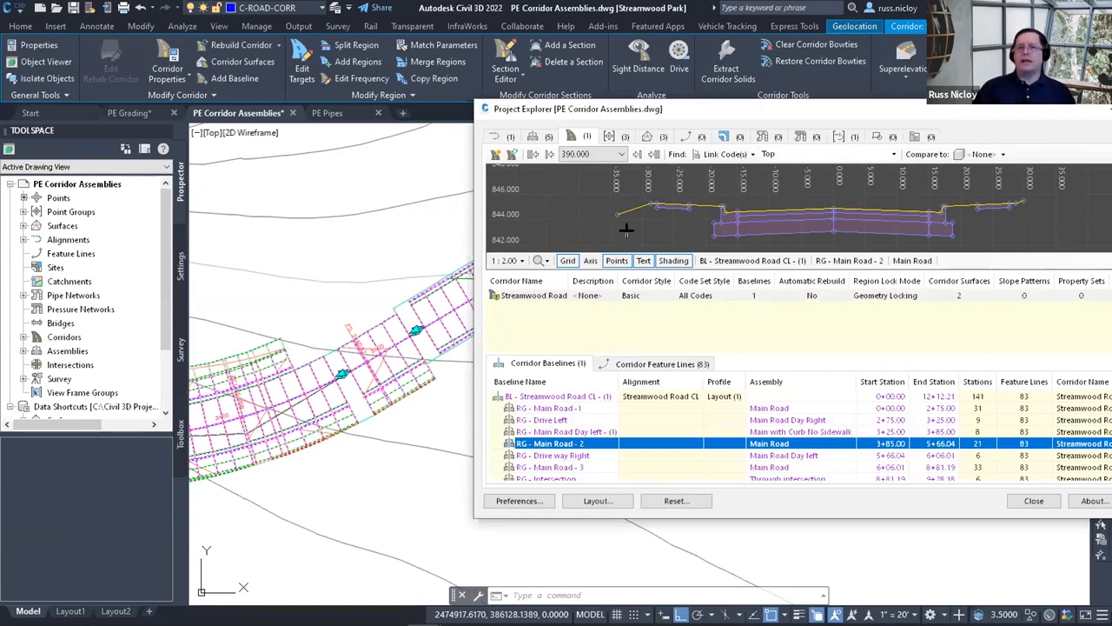
Rebuild the corridor from Project Explorer, then clear that window and the corridor selection from the drawing.
click(512, 154)
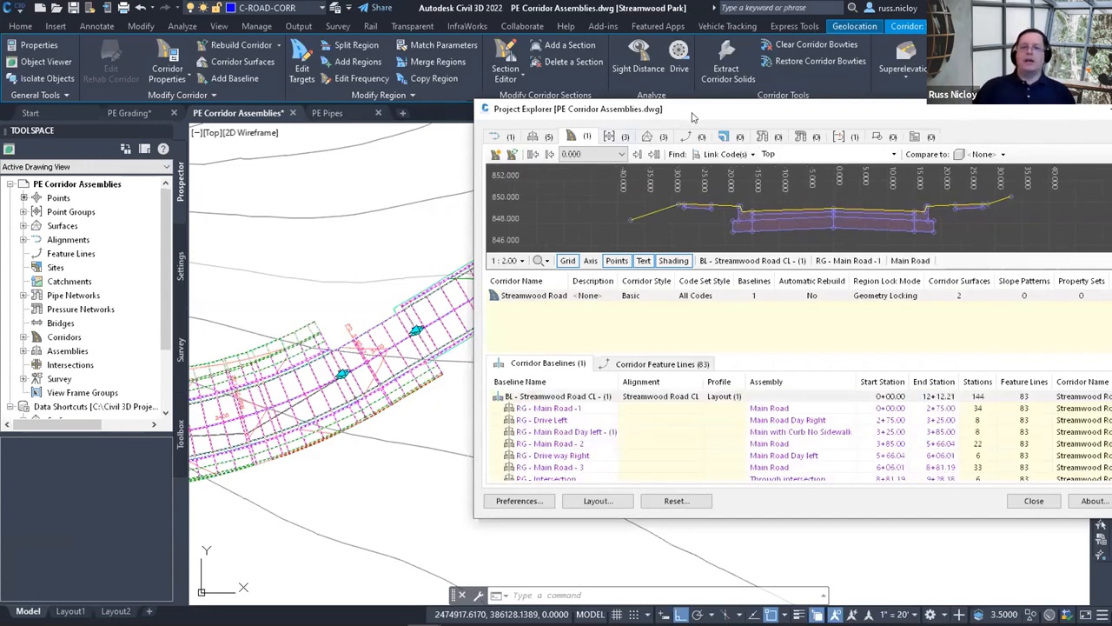
drag(693, 115, 773, 117)
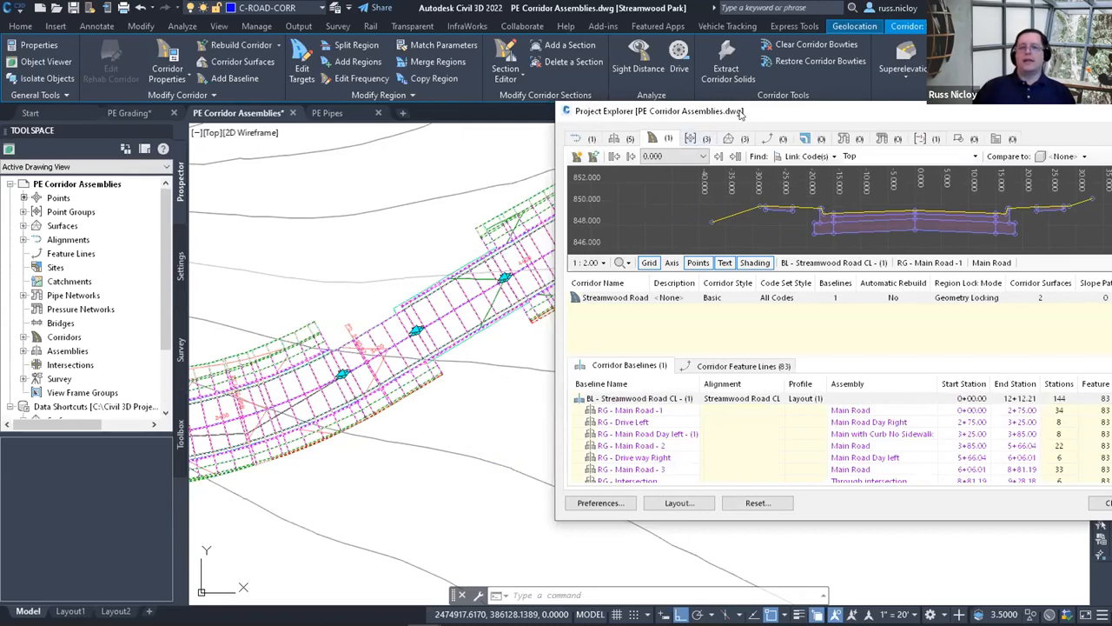
drag(741, 113, 614, 113)
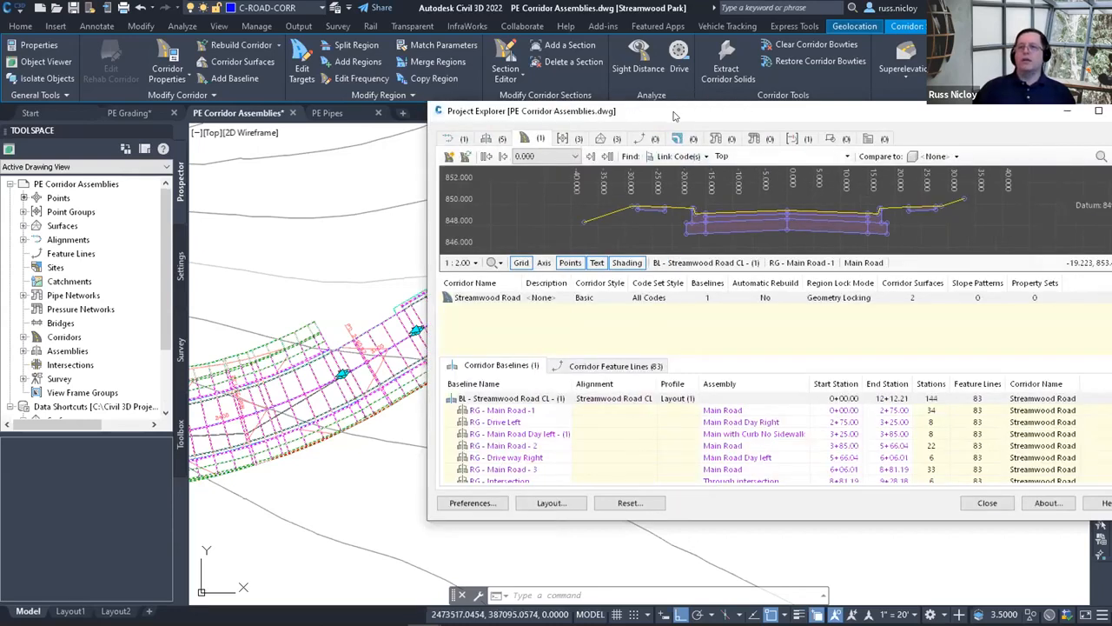
drag(675, 116, 1111, 116)
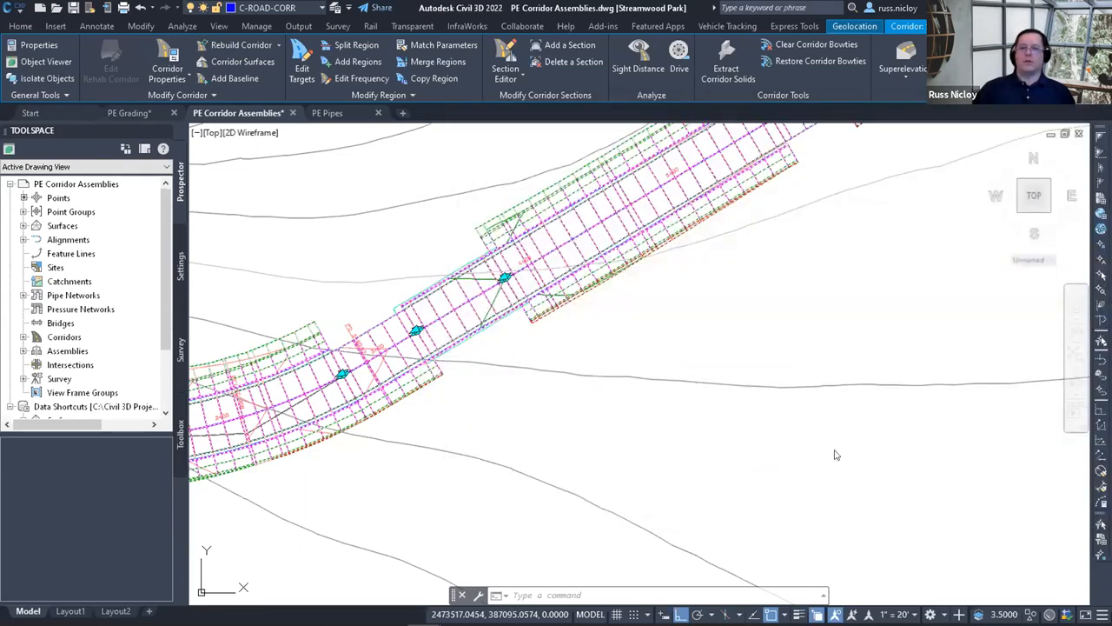
click(667, 329)
key(Escape)
key(Escape)
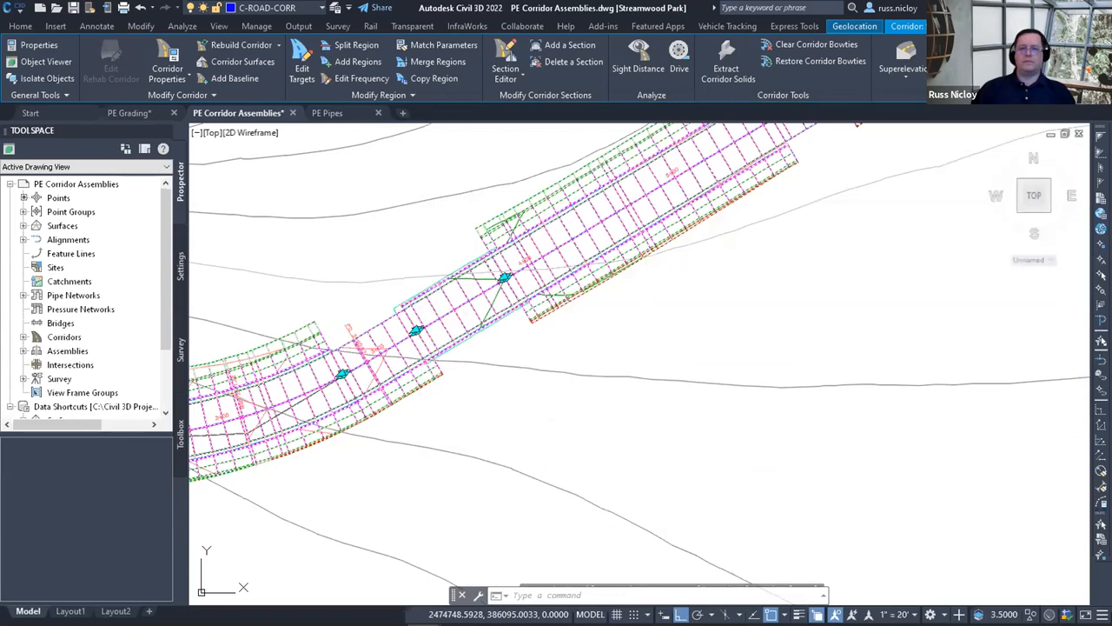
Select the right lane subassemblies of all five assemblies and the left lanes of the second and third assemblies from the top.
scroll(661, 334, down, 5)
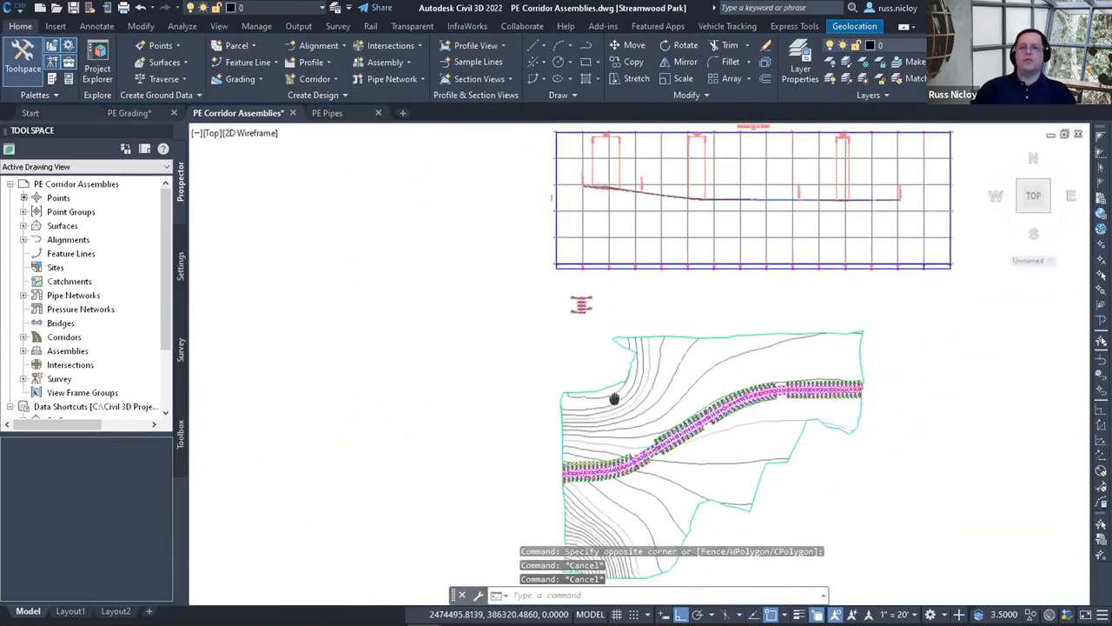
scroll(579, 310, up, 6)
scroll(579, 306, up, 4)
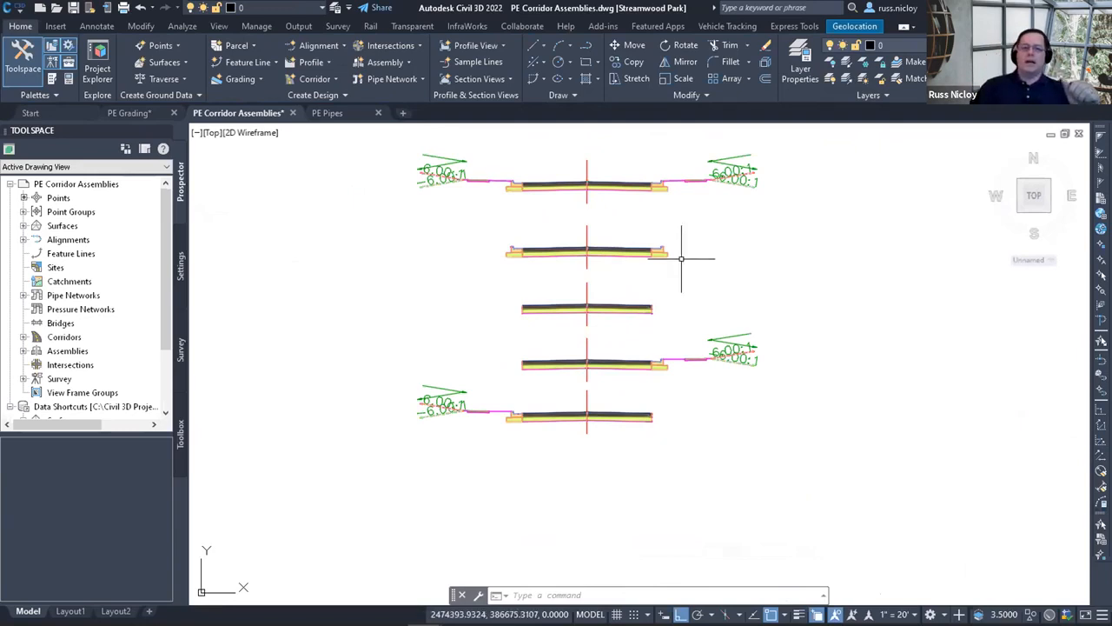
click(629, 161)
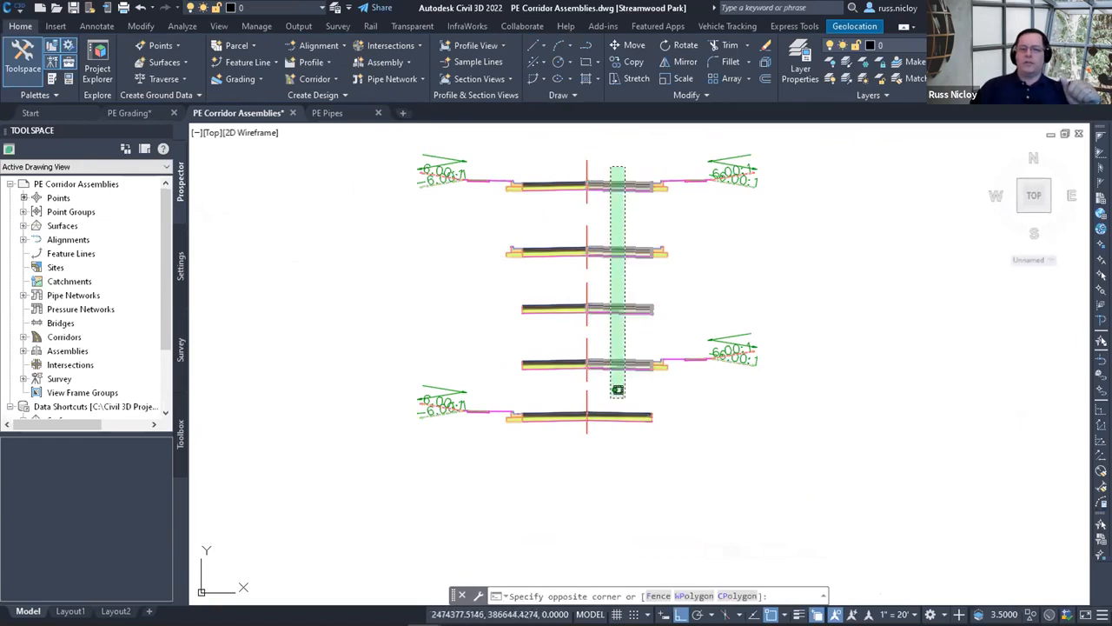
click(603, 450)
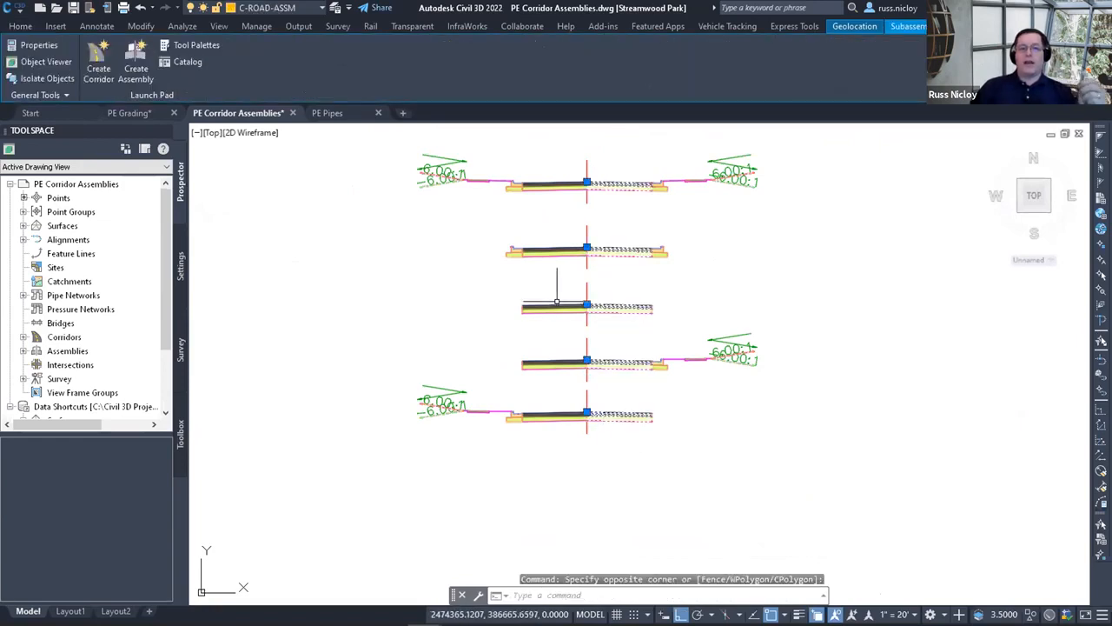
click(559, 322)
click(551, 297)
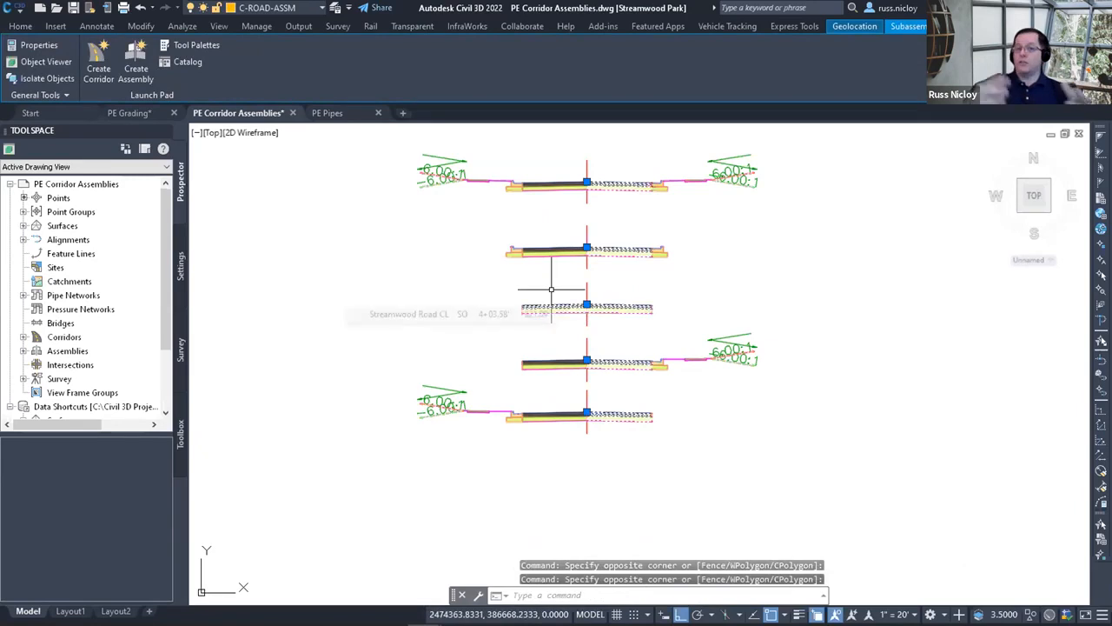
click(561, 266)
click(550, 239)
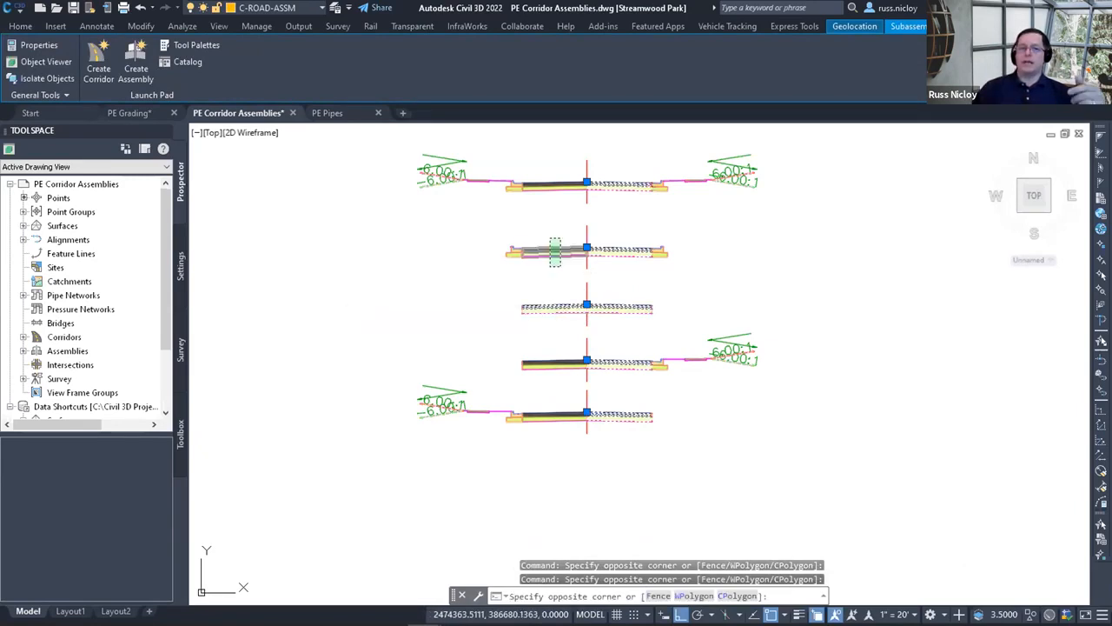
Set the width of the selected LaneSuperelevationAOR subassemblies to 20 feet in their properties.
click(40, 46)
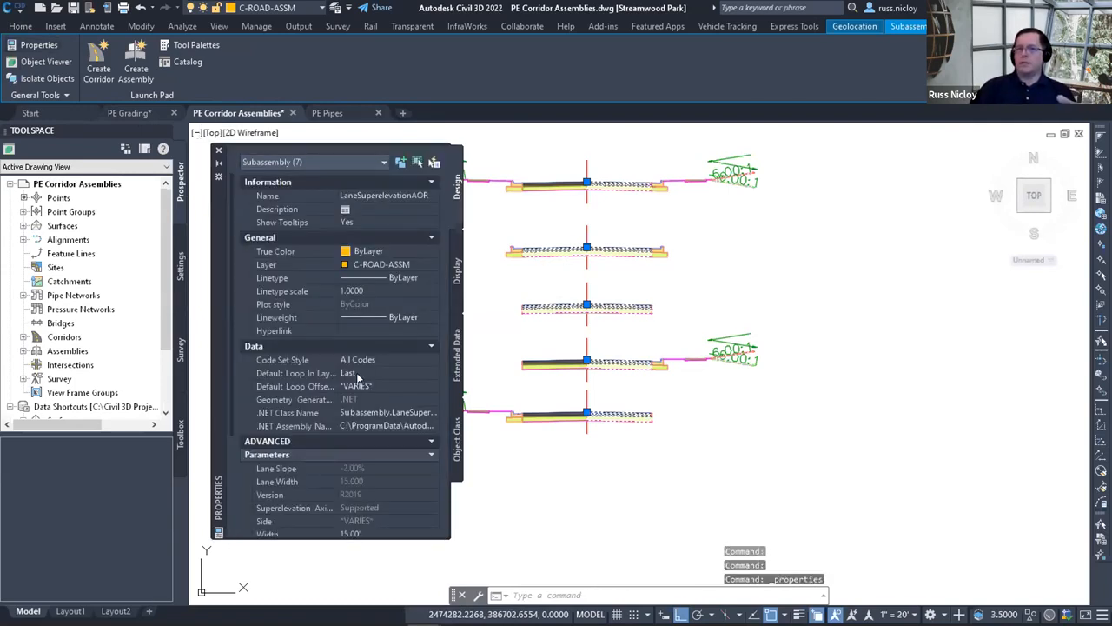
scroll(365, 391, down, 3)
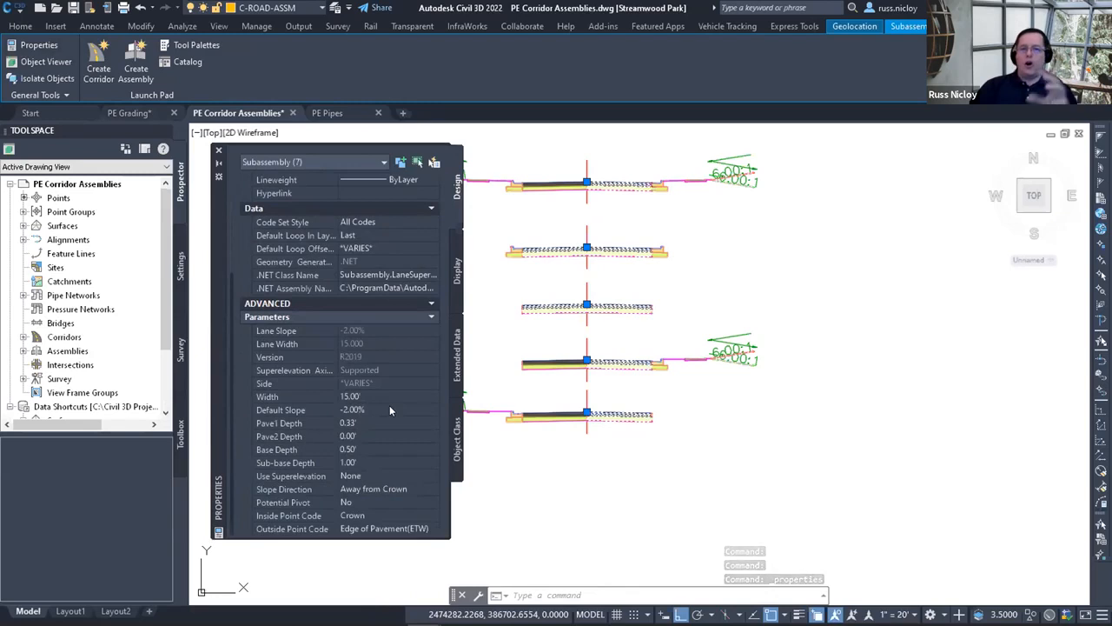
click(369, 393)
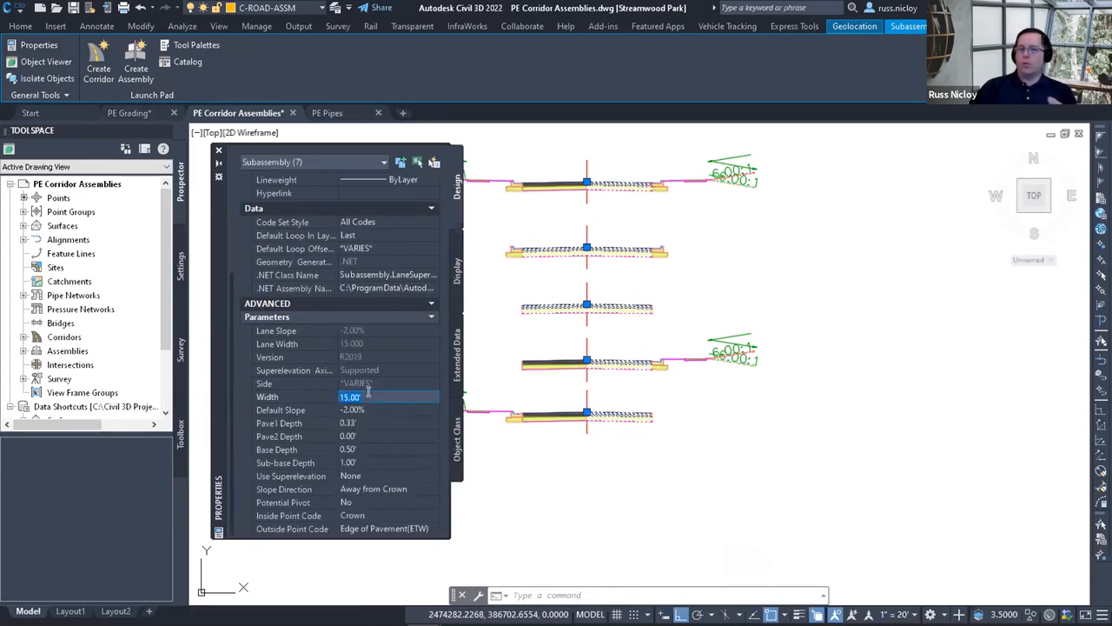
text(20)
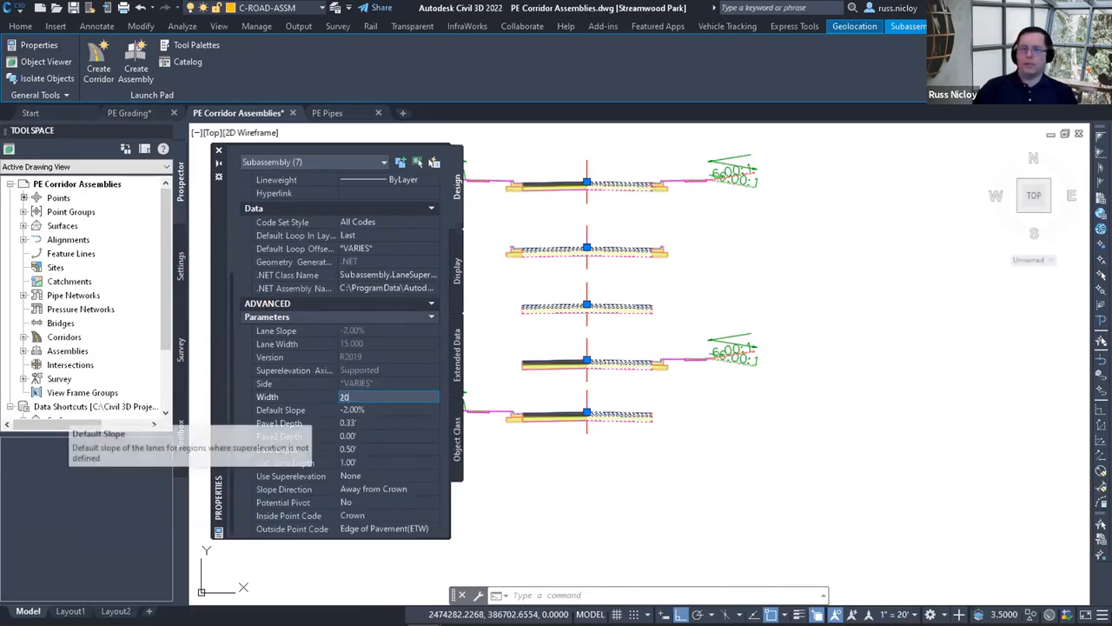
key(Tab)
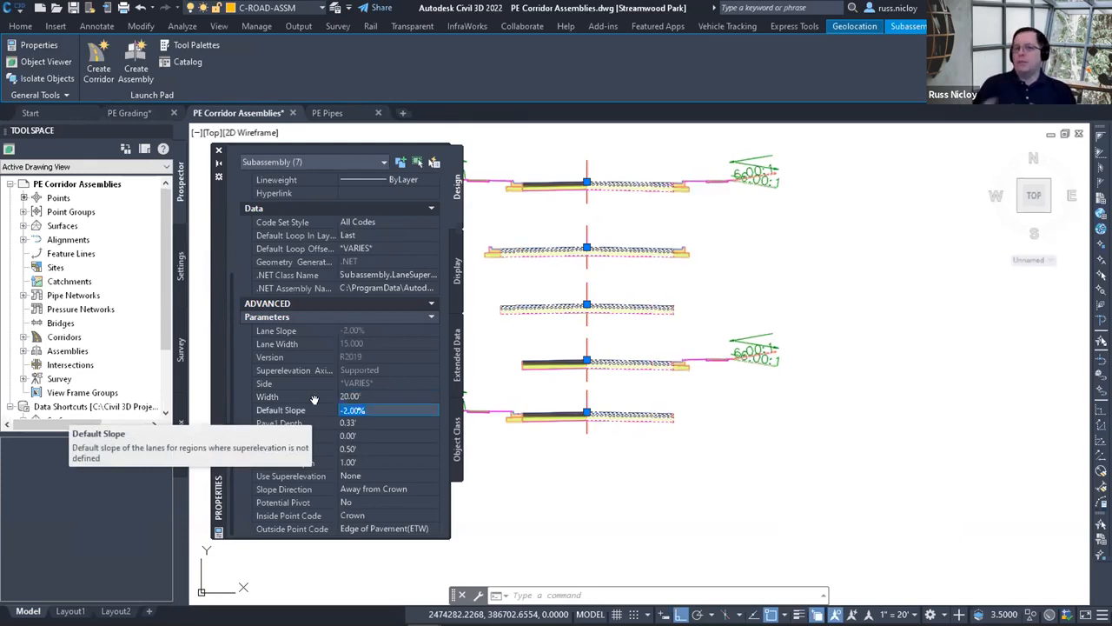
Set the width of the selected lane subassemblies back to 15 feet, then close the properties and clear the selection.
click(366, 396)
text(15)
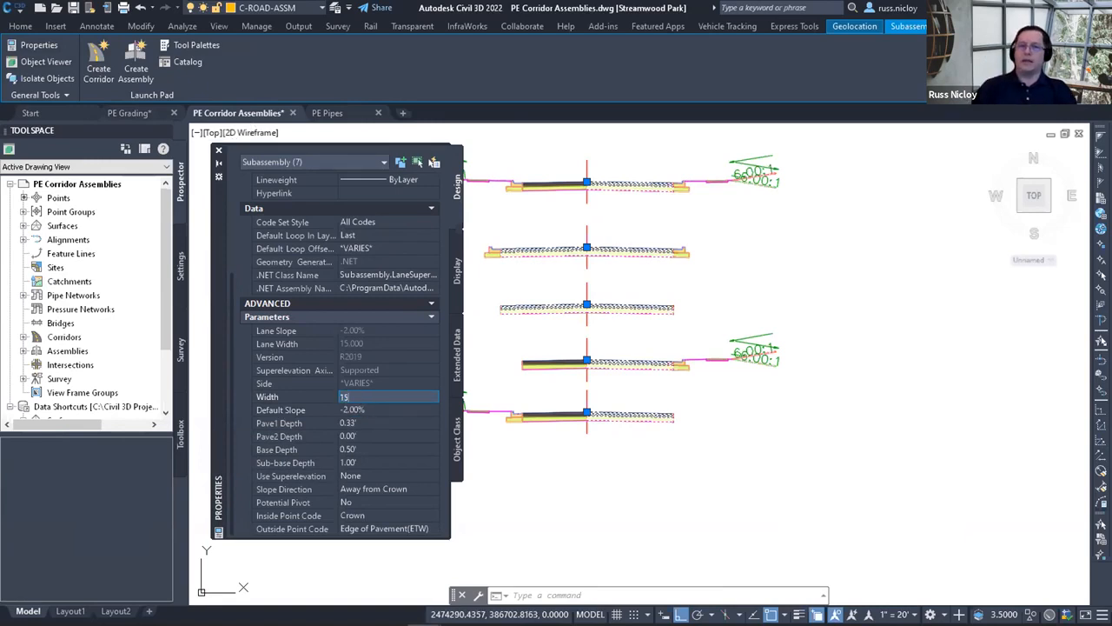
key(Tab)
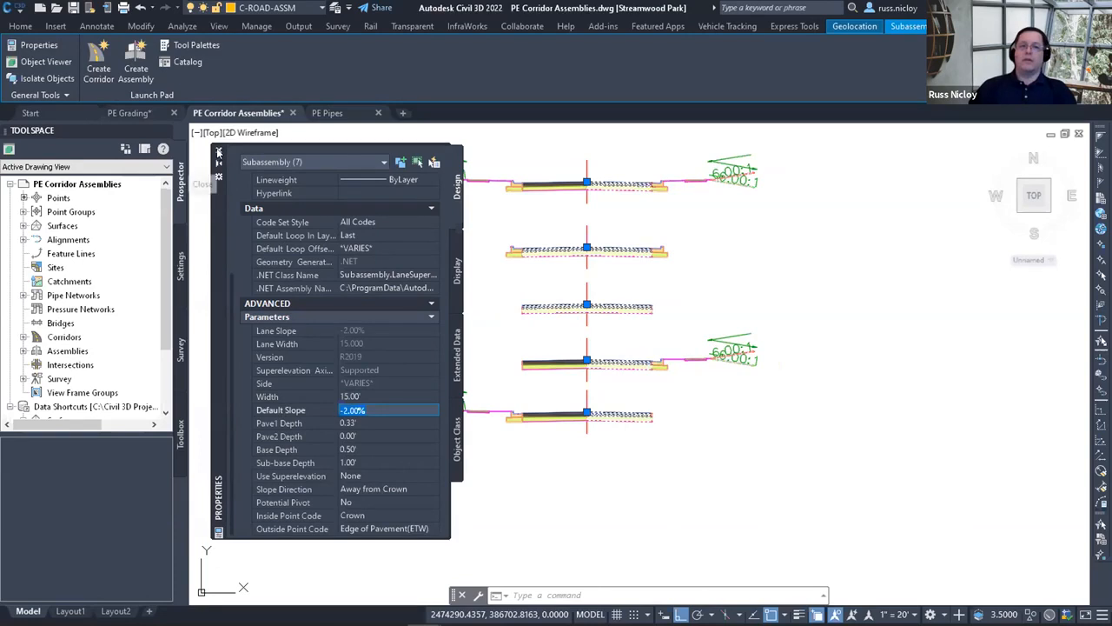
click(219, 150)
key(Escape)
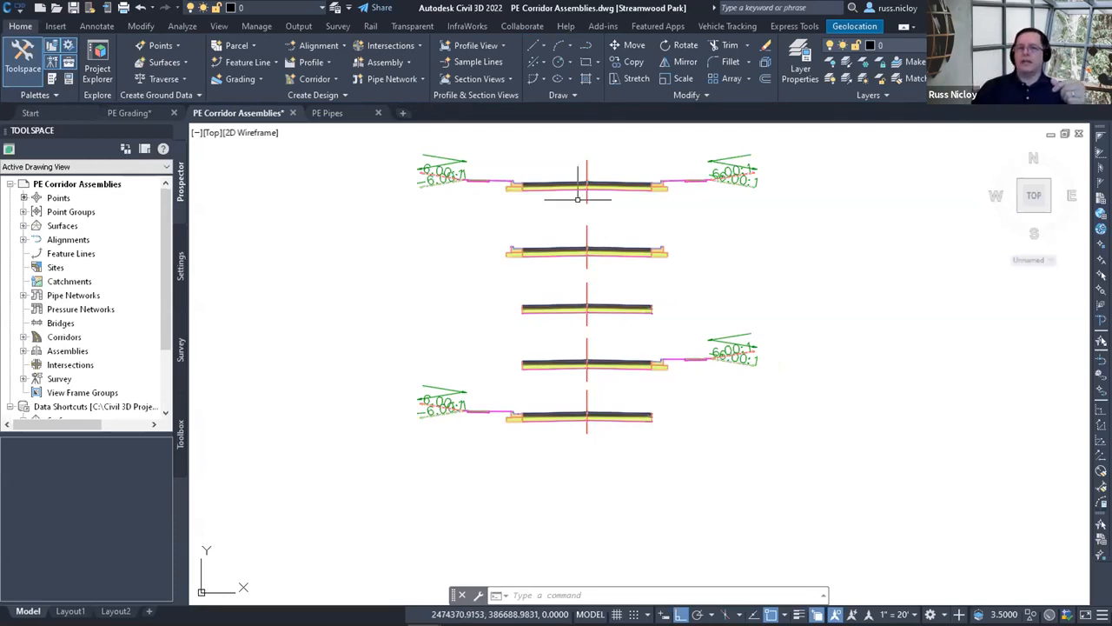
In the Main Road assembly's construction properties, set the left LaneSuperelevationAOR width to 17 feet.
click(586, 169)
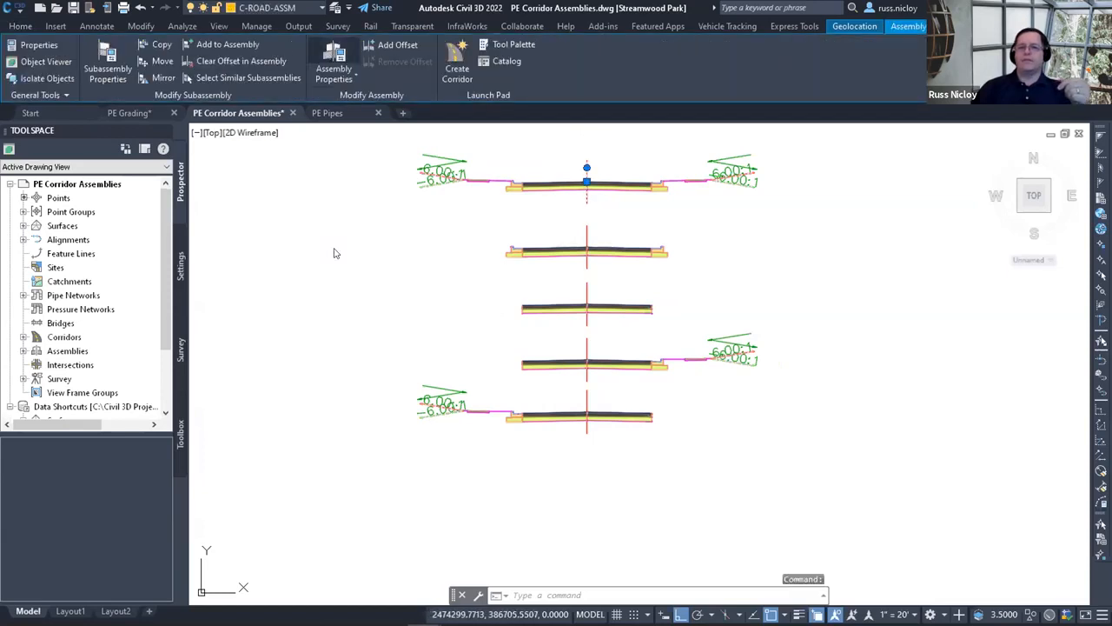
click(661, 169)
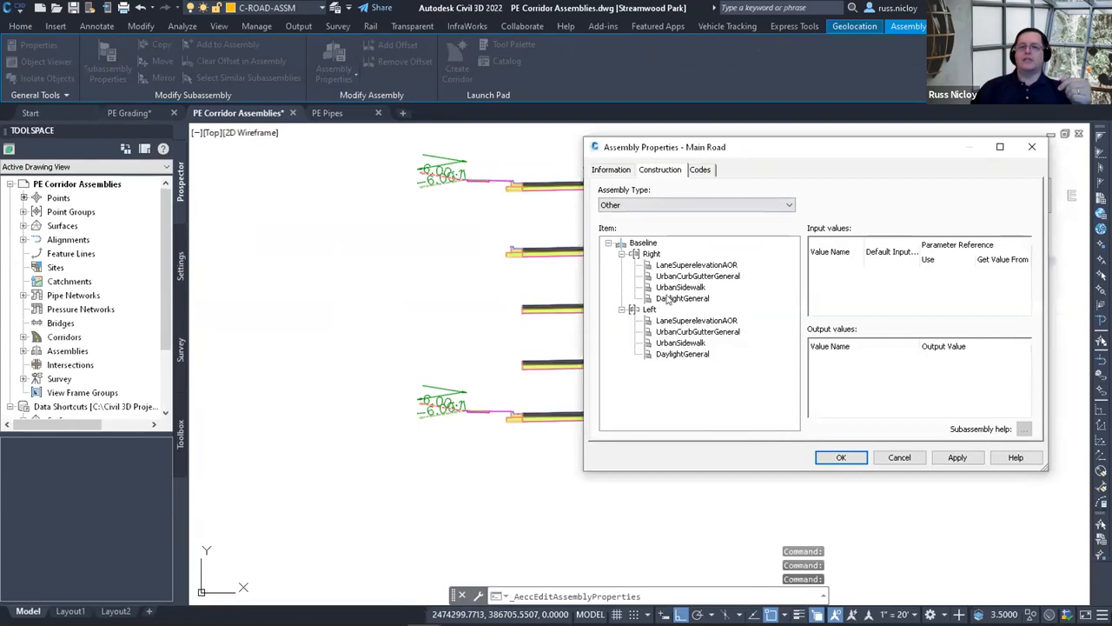
click(686, 320)
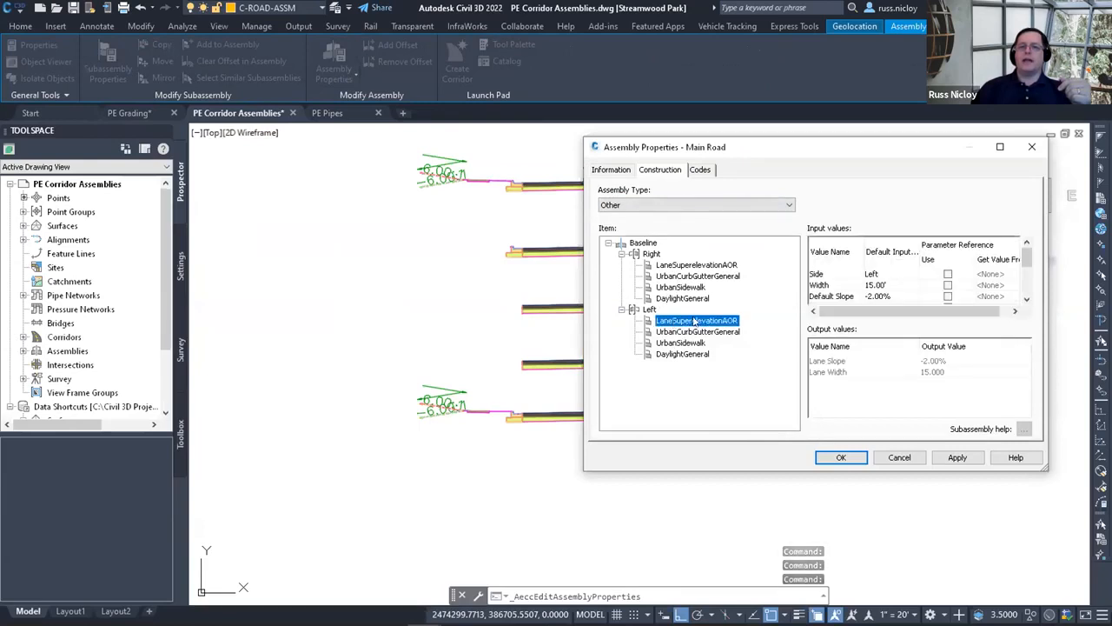
click(885, 285)
click(885, 288)
text(17)
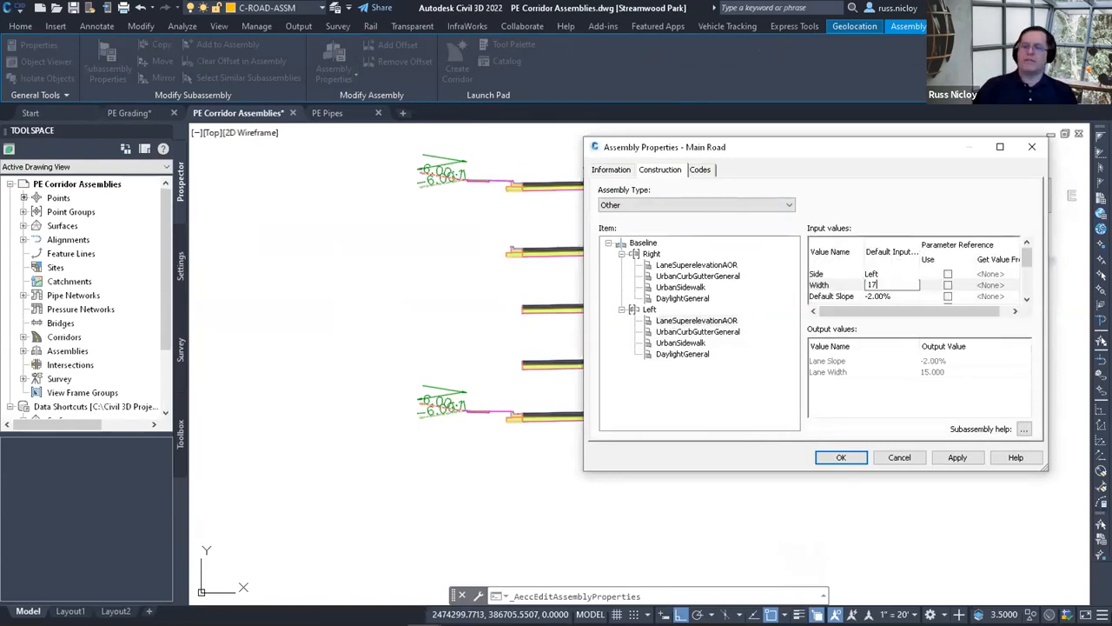
key(Return)
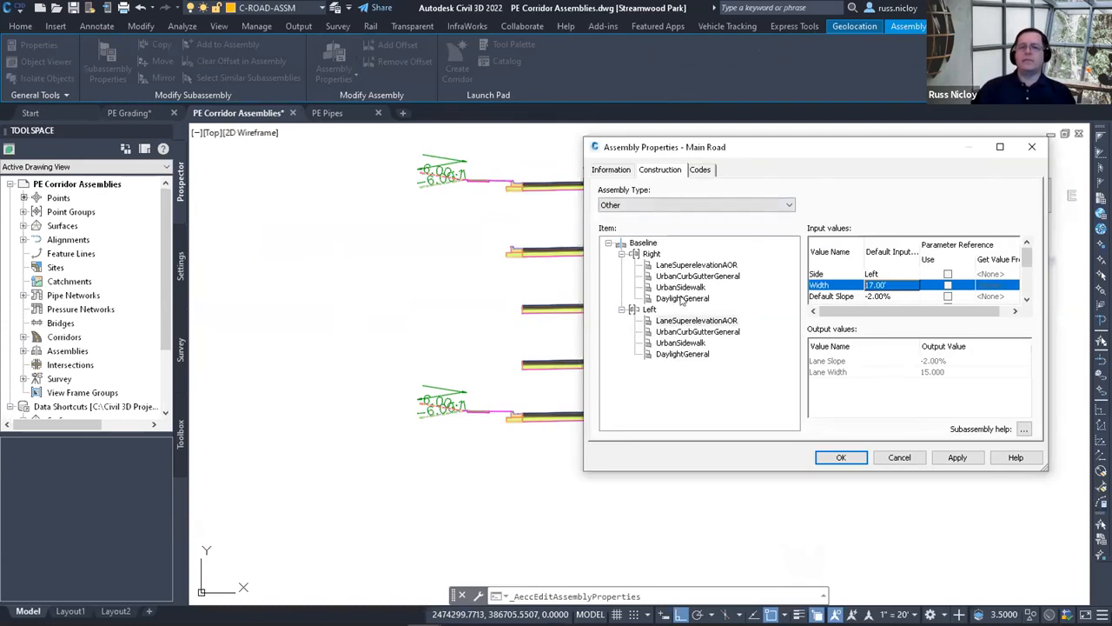
Set the Main Road assembly's right UrbanSidewalk to a 7-foot sidewalk width and a 3-foot inside boulevard width.
click(679, 287)
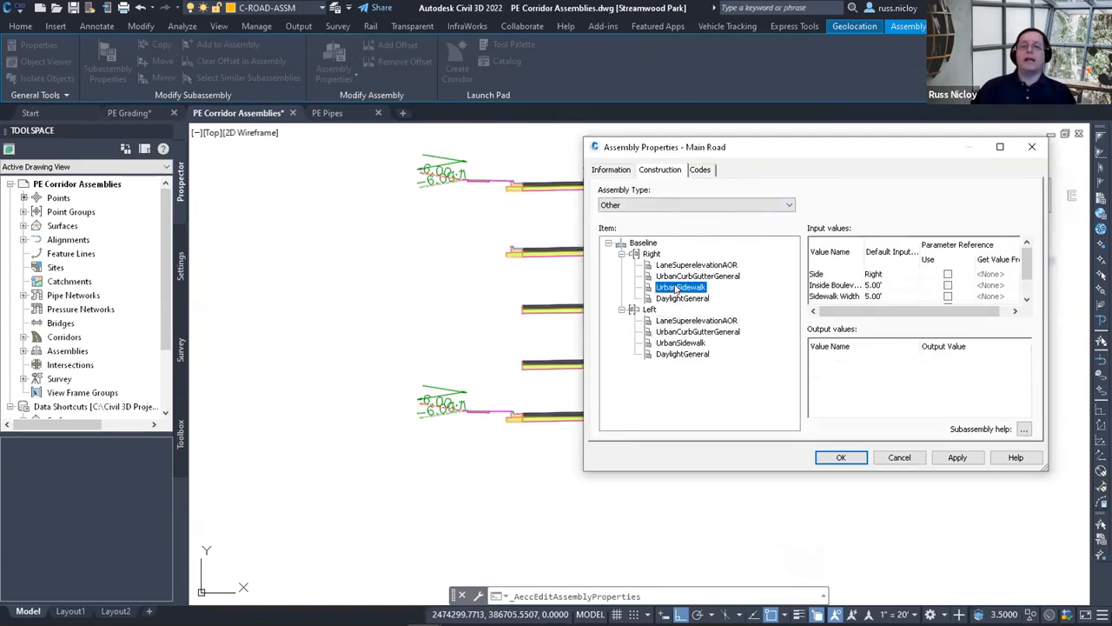
drag(733, 149, 717, 233)
click(861, 382)
click(865, 379)
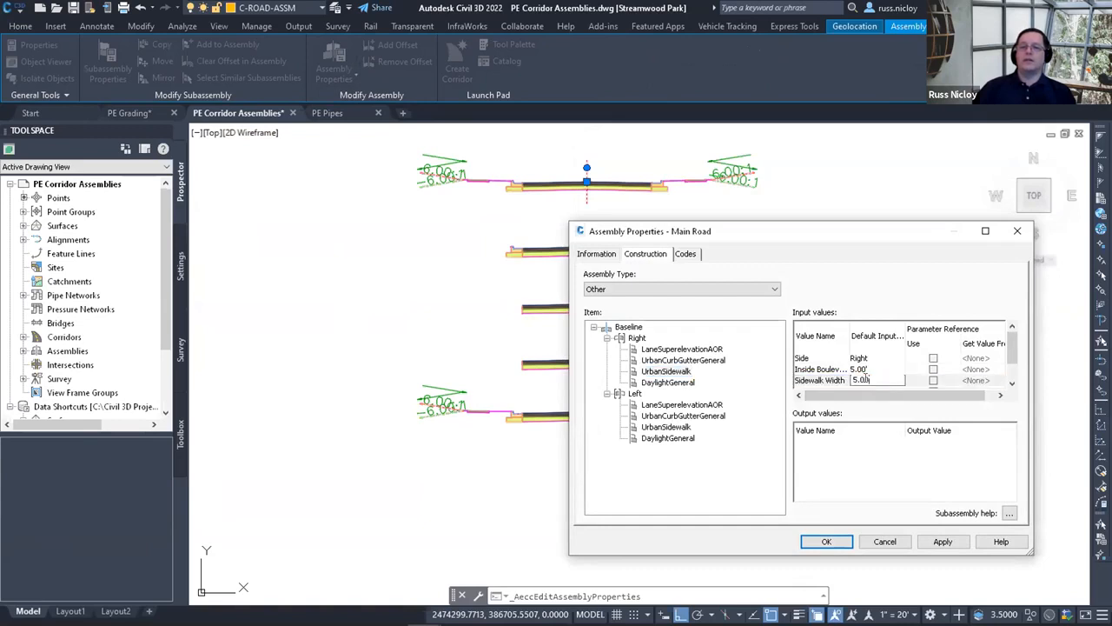
text(7)
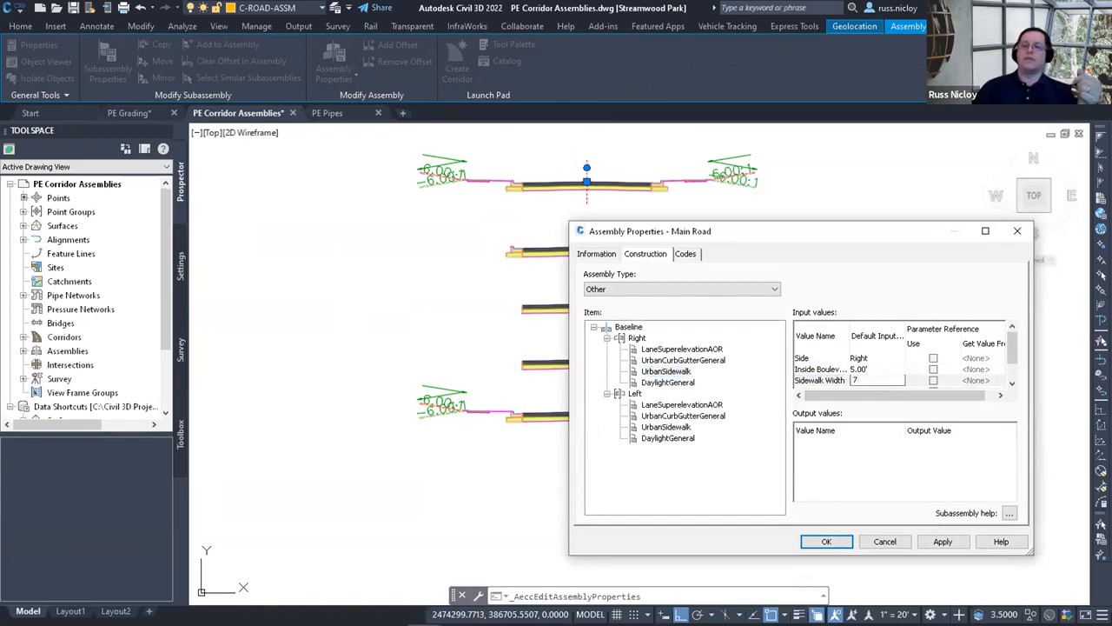
click(864, 369)
click(865, 368)
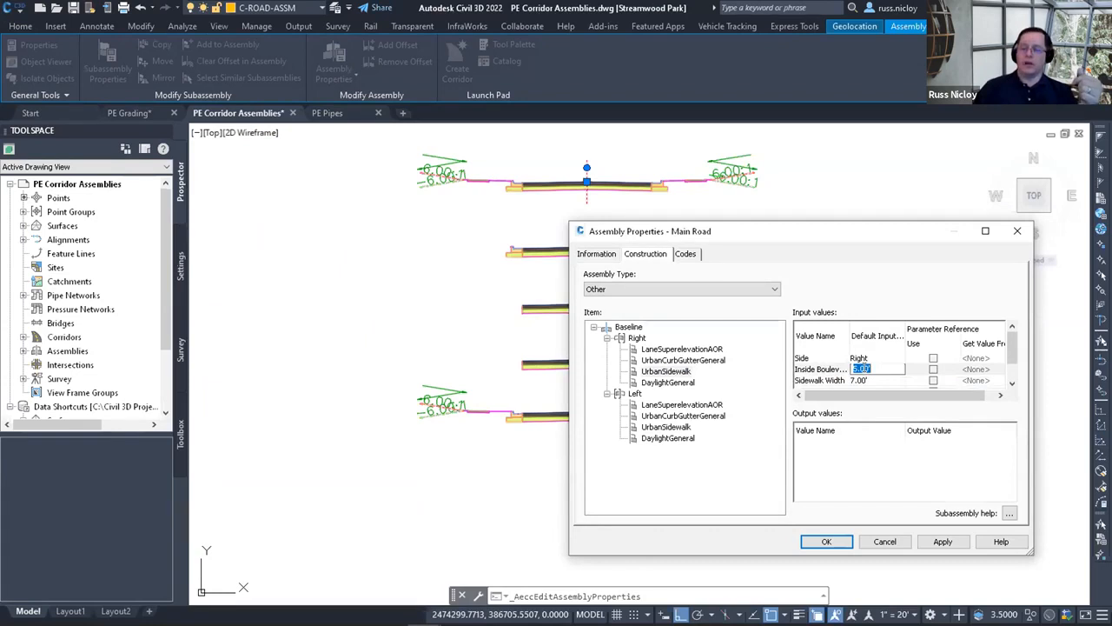
text(3)
key(Return)
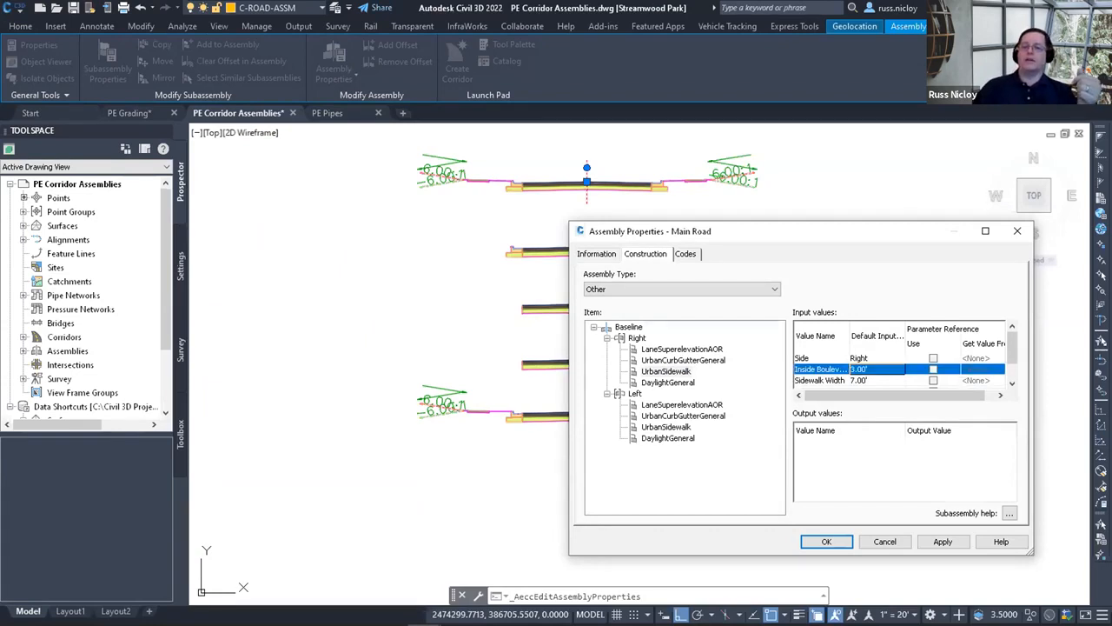
Set the flat cut slope of the Main Road assembly's left DaylightGeneral to 5.5:1 and accept the assembly properties.
click(667, 383)
click(668, 439)
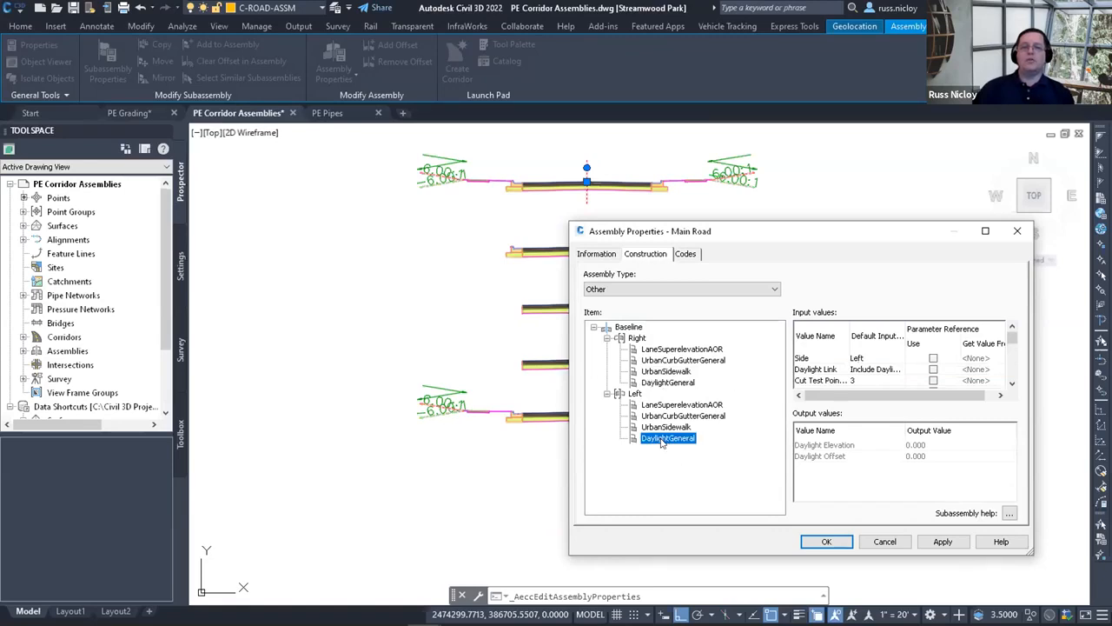
scroll(891, 372, down, 5)
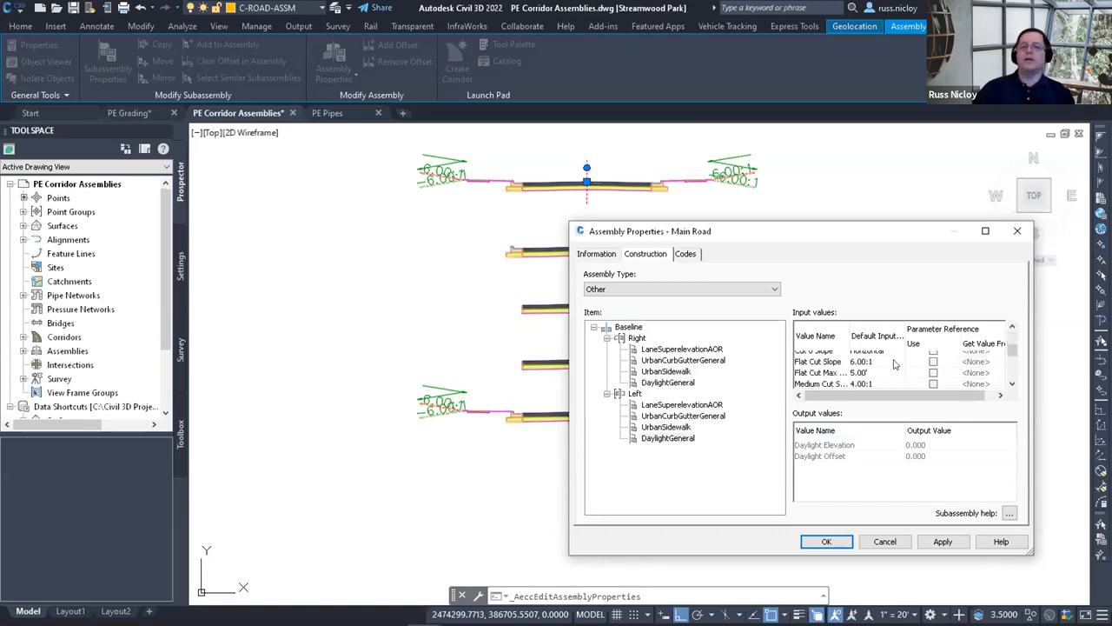
scroll(896, 365, up, 2)
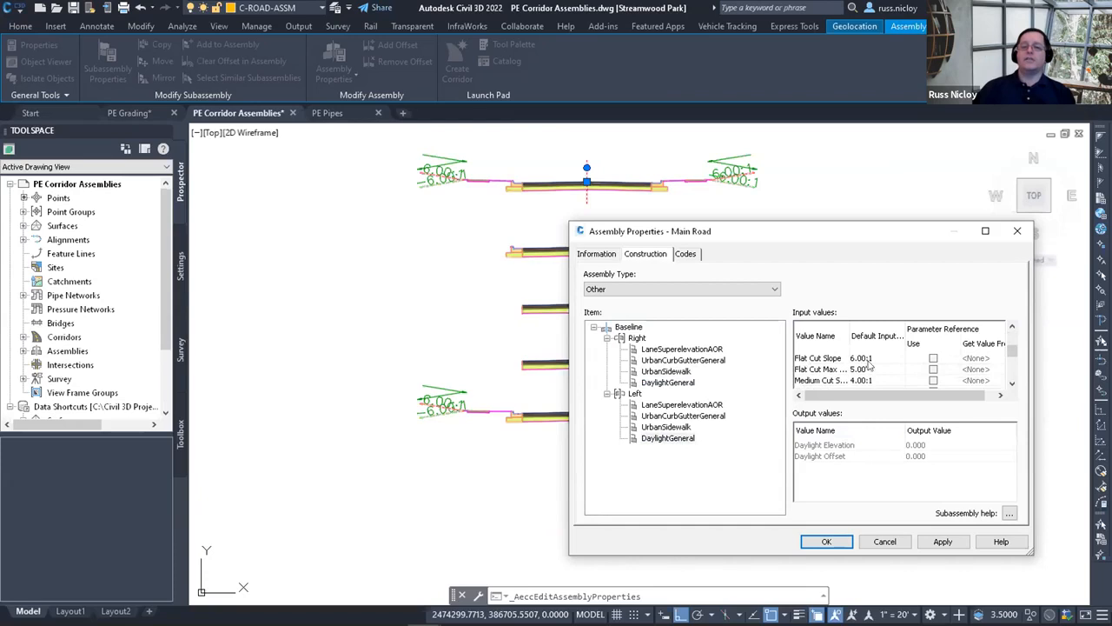
click(860, 358)
text(5)
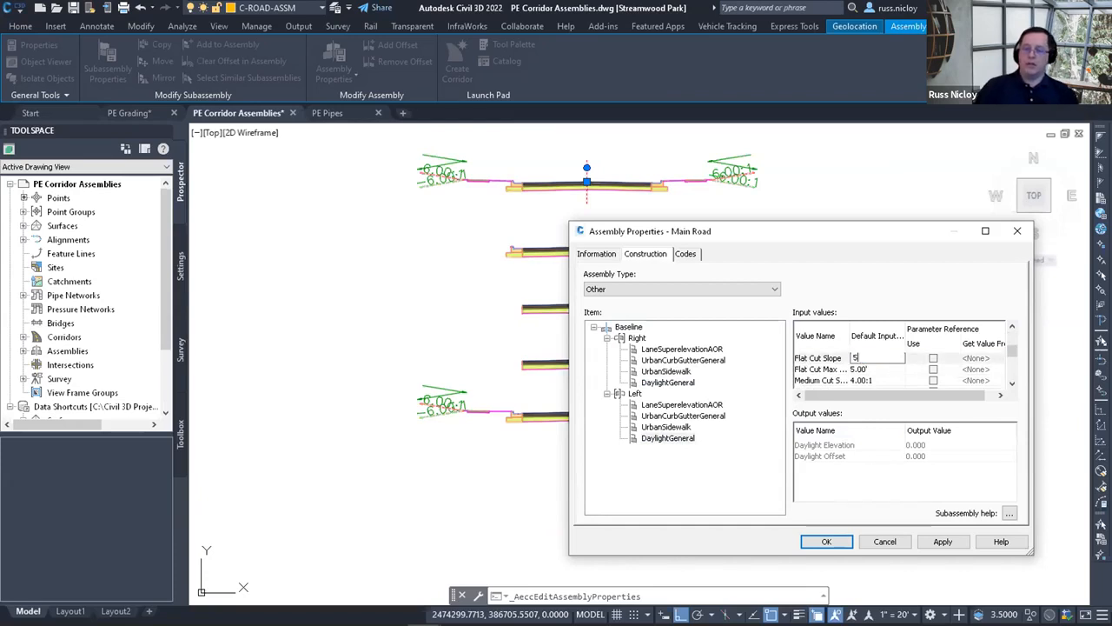
text(.5)
key(Return)
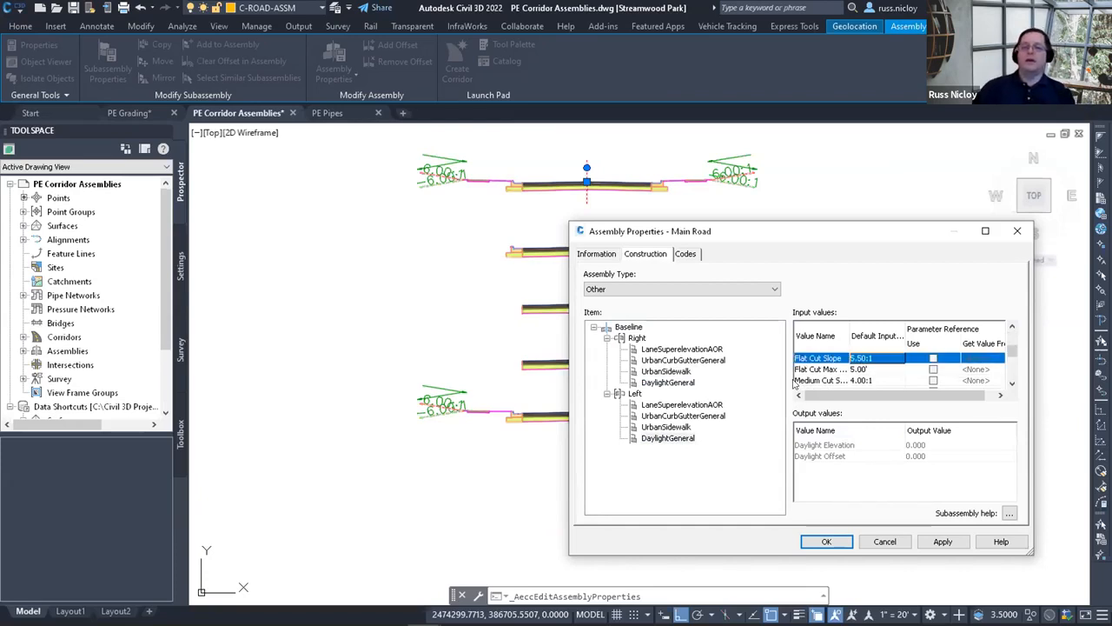
click(826, 541)
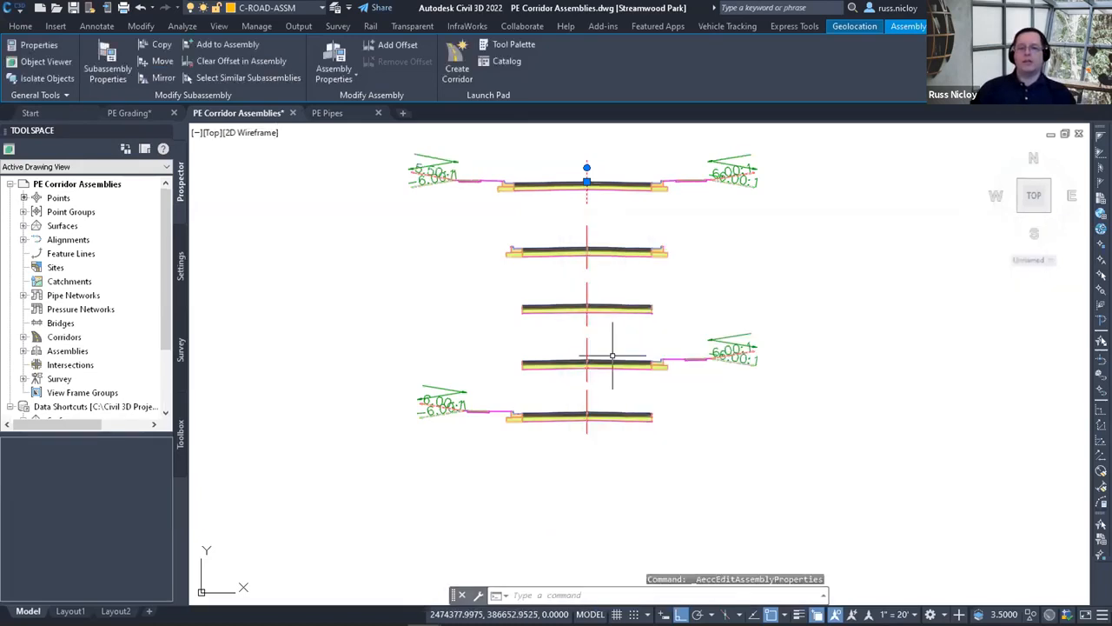
In the Main Road Day left assembly's construction properties, set the left DaylightGeneral flat cut slope to 5.5:1.
key(Escape)
click(587, 416)
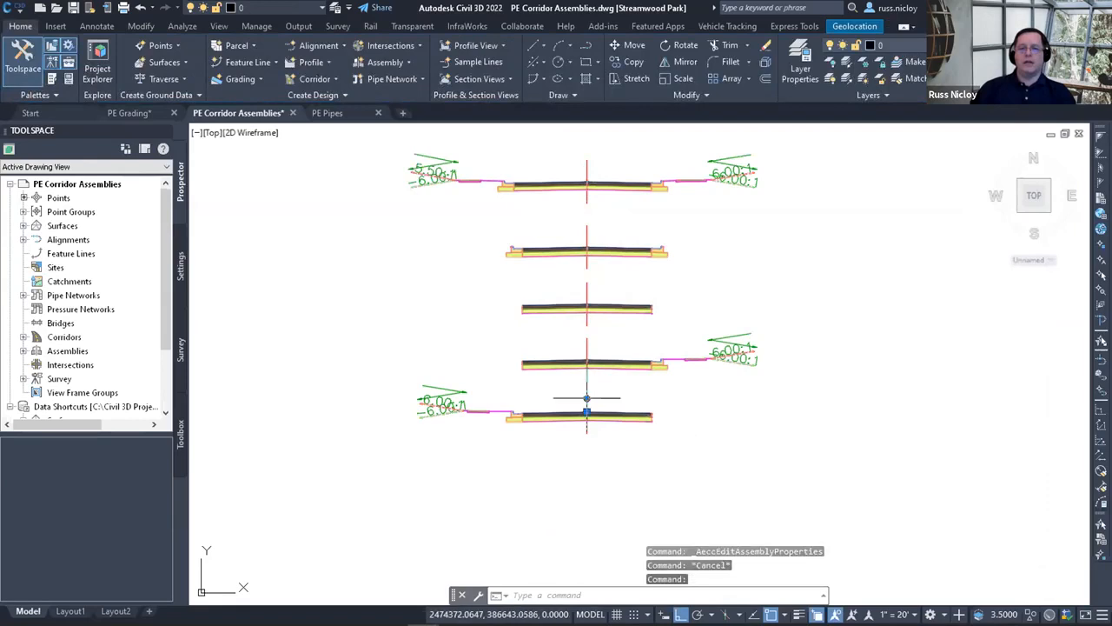
click(334, 54)
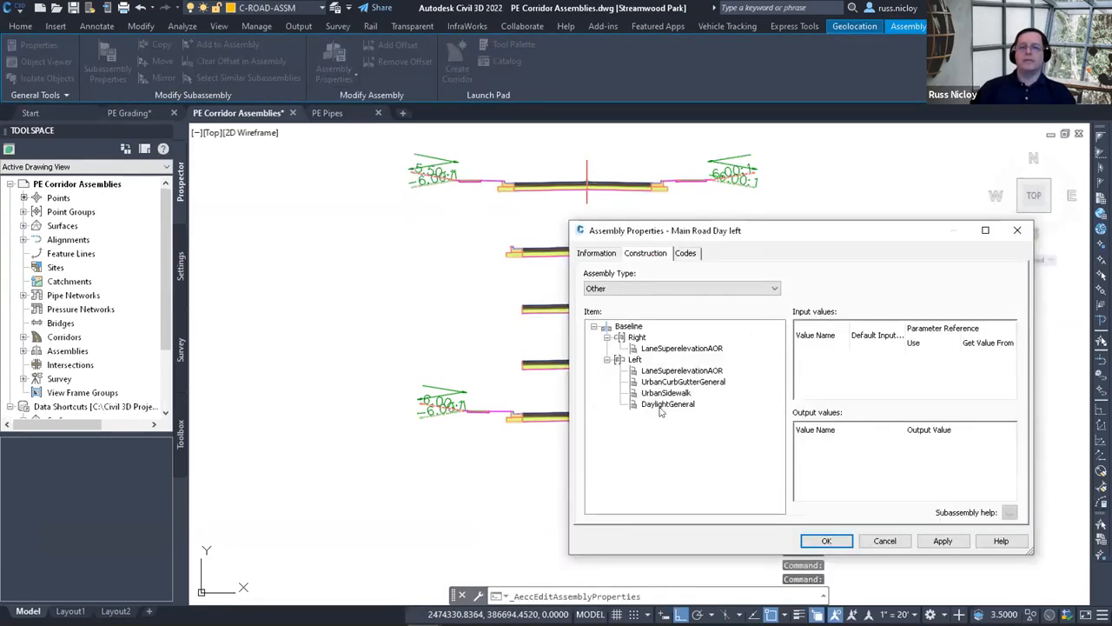
click(665, 404)
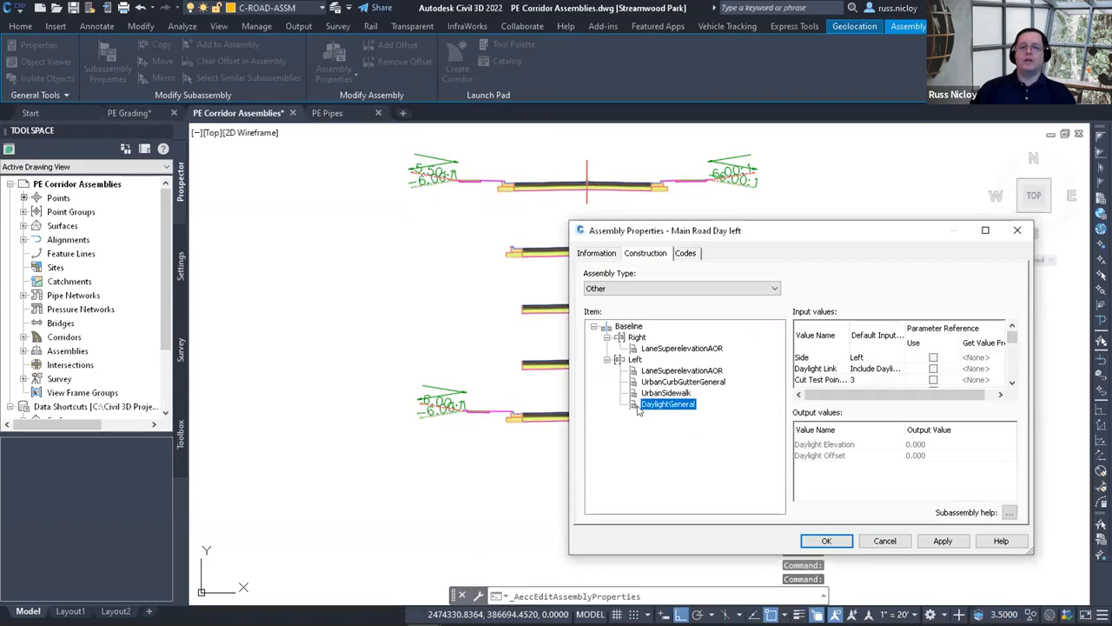
scroll(892, 365, down, 3)
scroll(892, 365, down, 2)
double_click(868, 360)
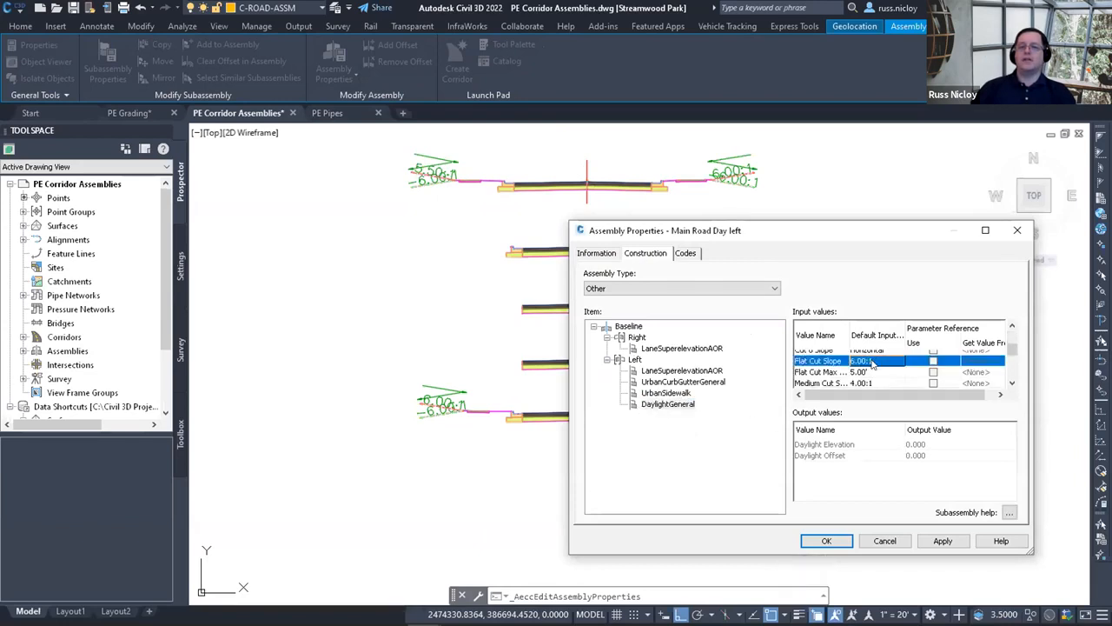
text(5.5)
key(Return)
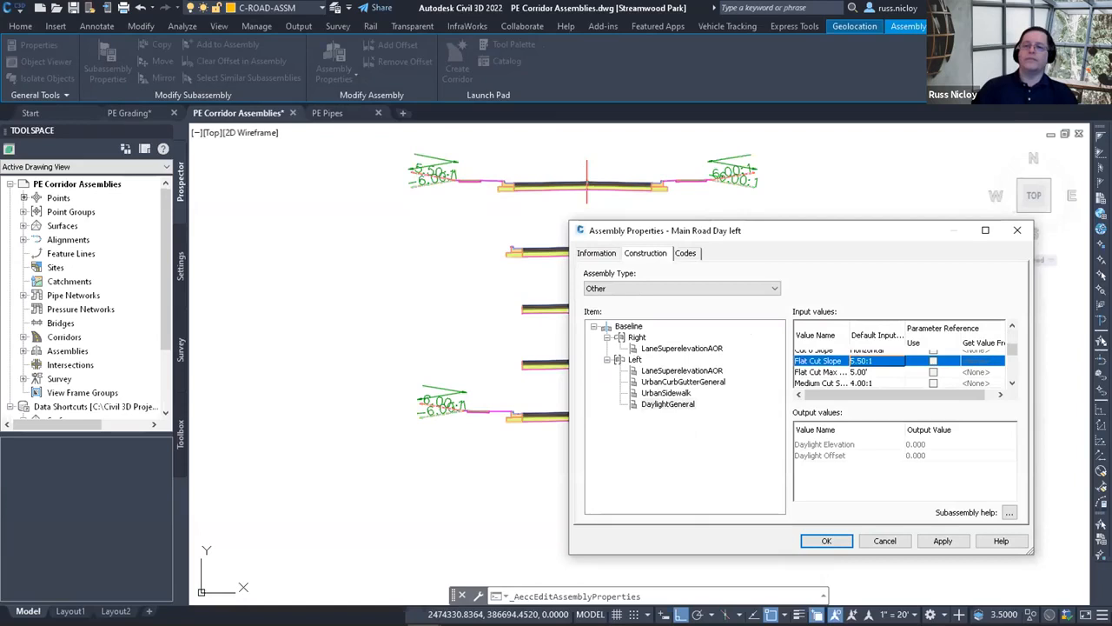
Set the Main Road Day left assembly's UrbanSidewalk to a 7-foot sidewalk width and a 10-foot inside boulevard width.
click(668, 394)
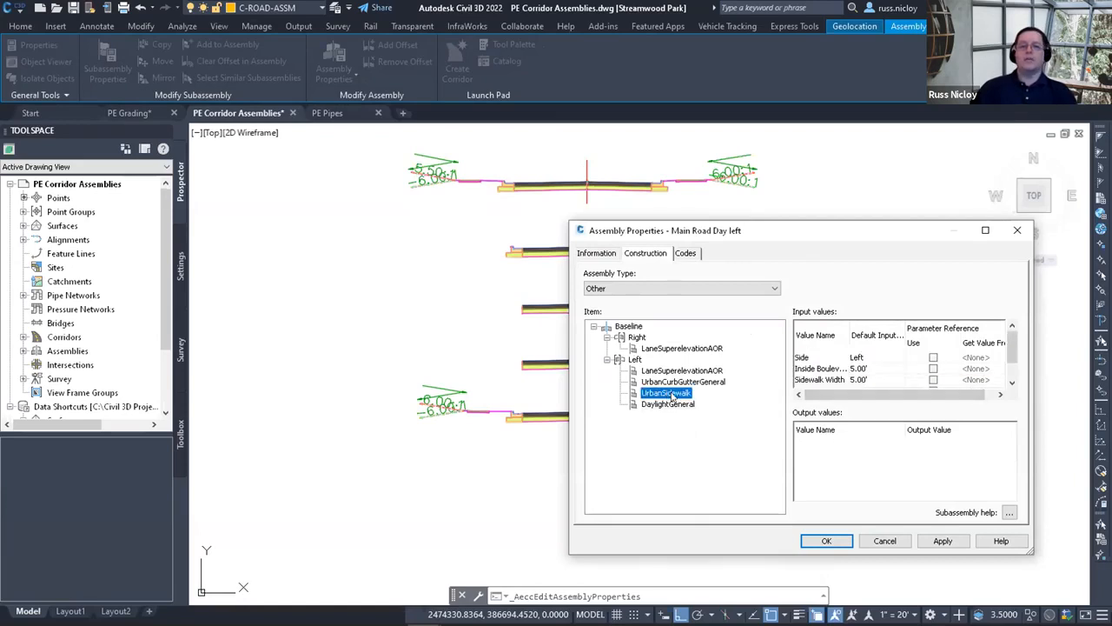
double_click(866, 380)
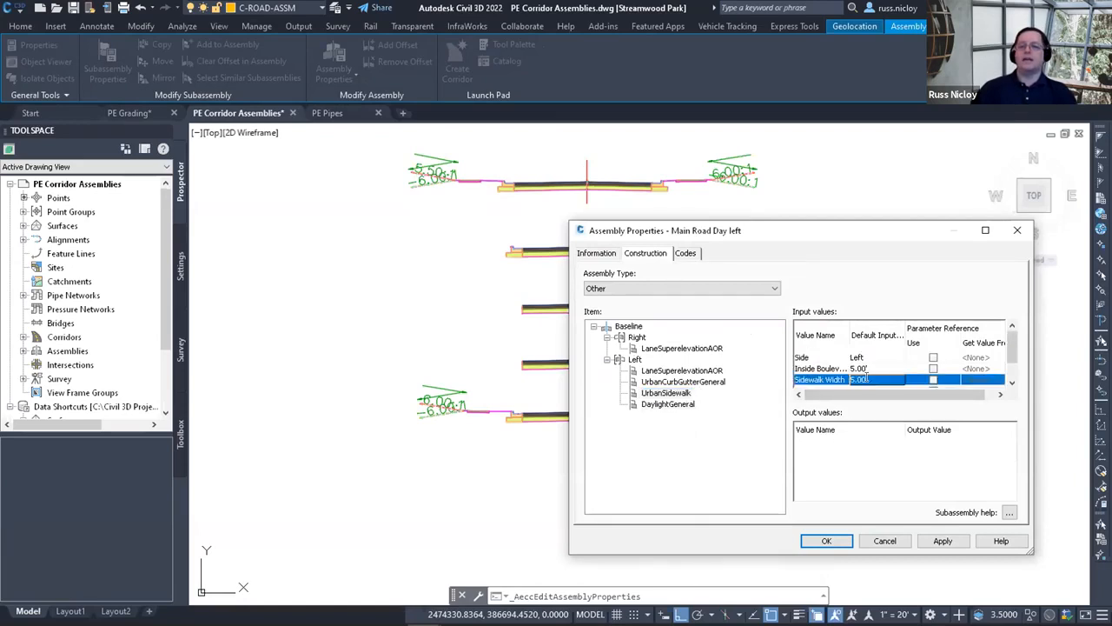
text(1)
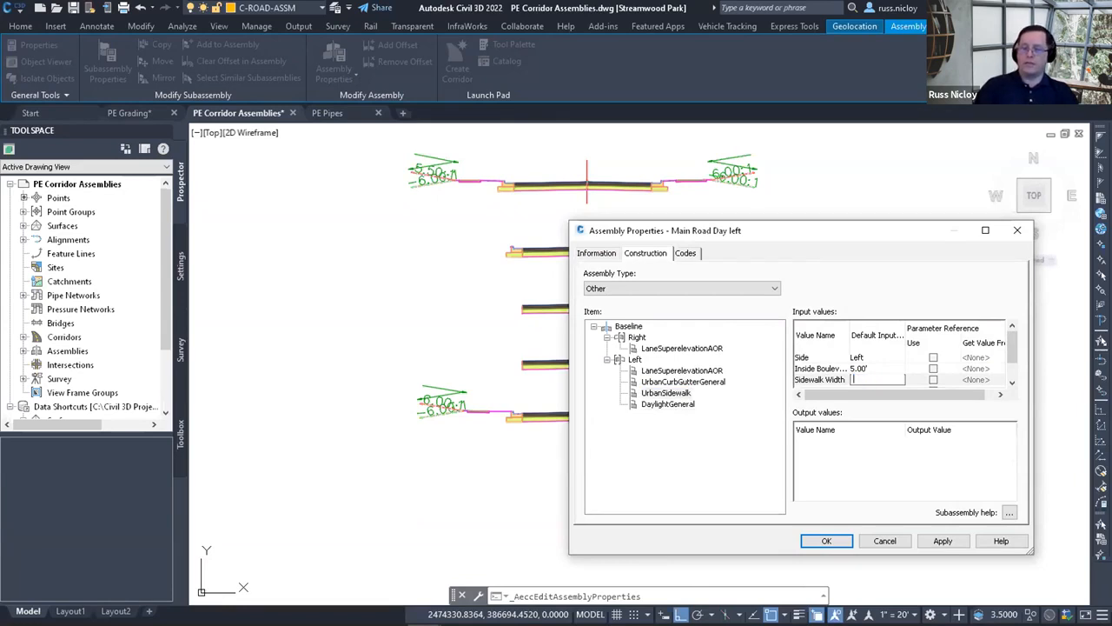
key(Return)
double_click(865, 370)
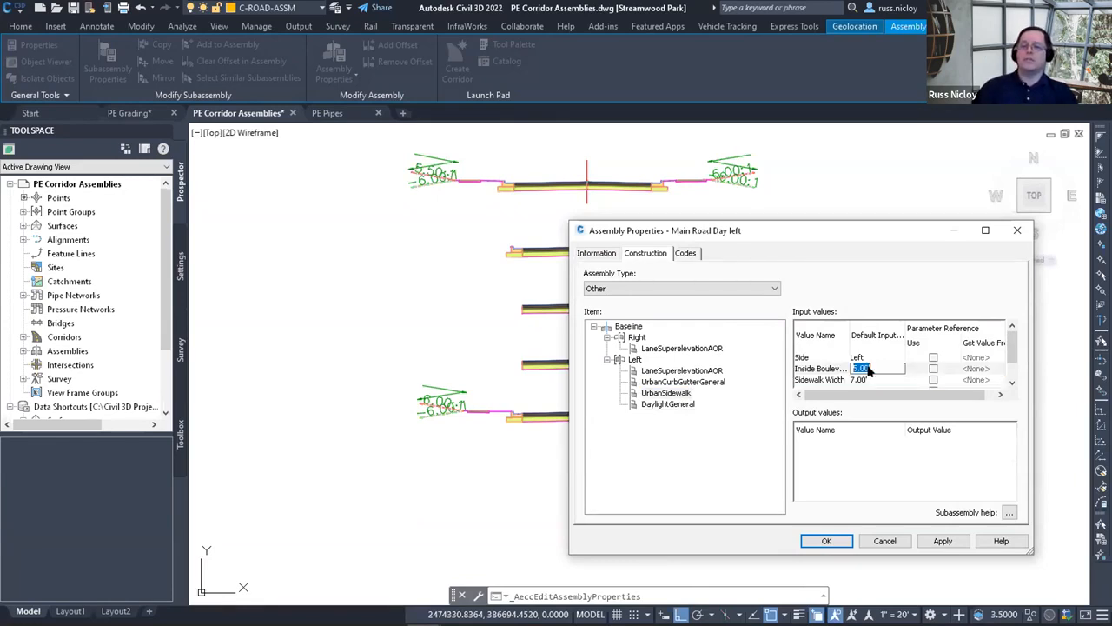
text(10)
key(Return)
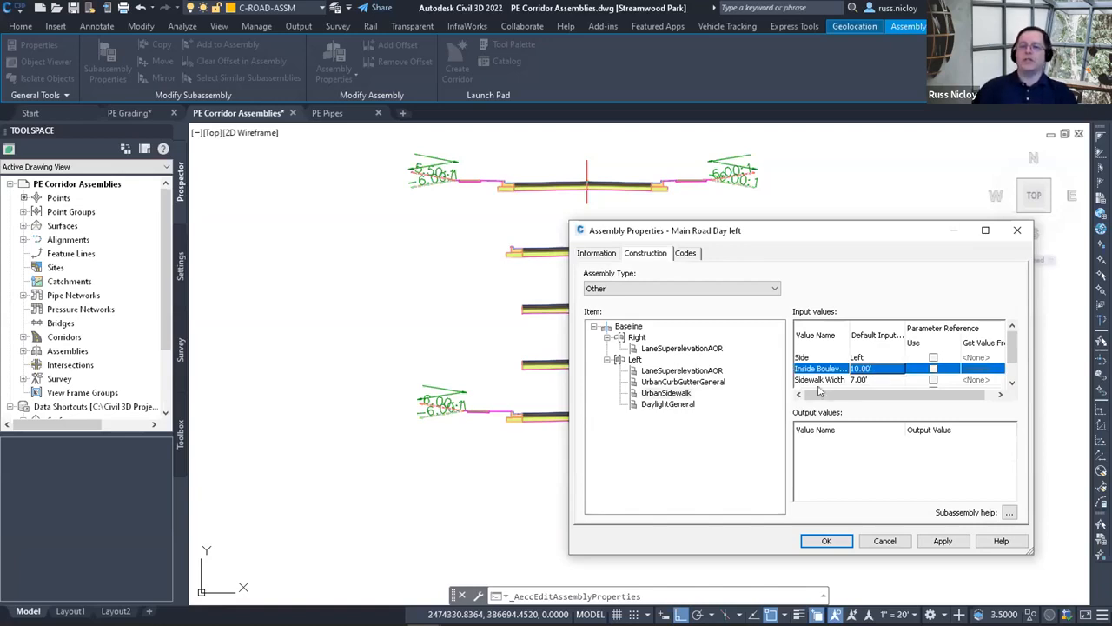
Set the Main Road Day left assembly's right LaneSuperelevationAOR width to 17 feet, accept the properties and clear the selection.
click(680, 347)
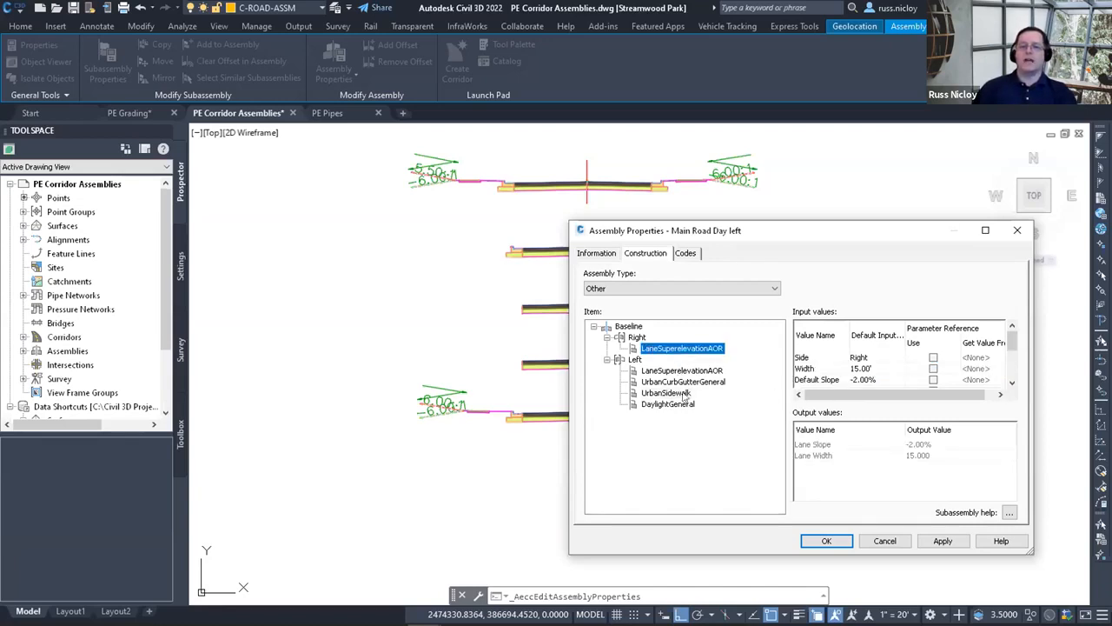
double_click(863, 369)
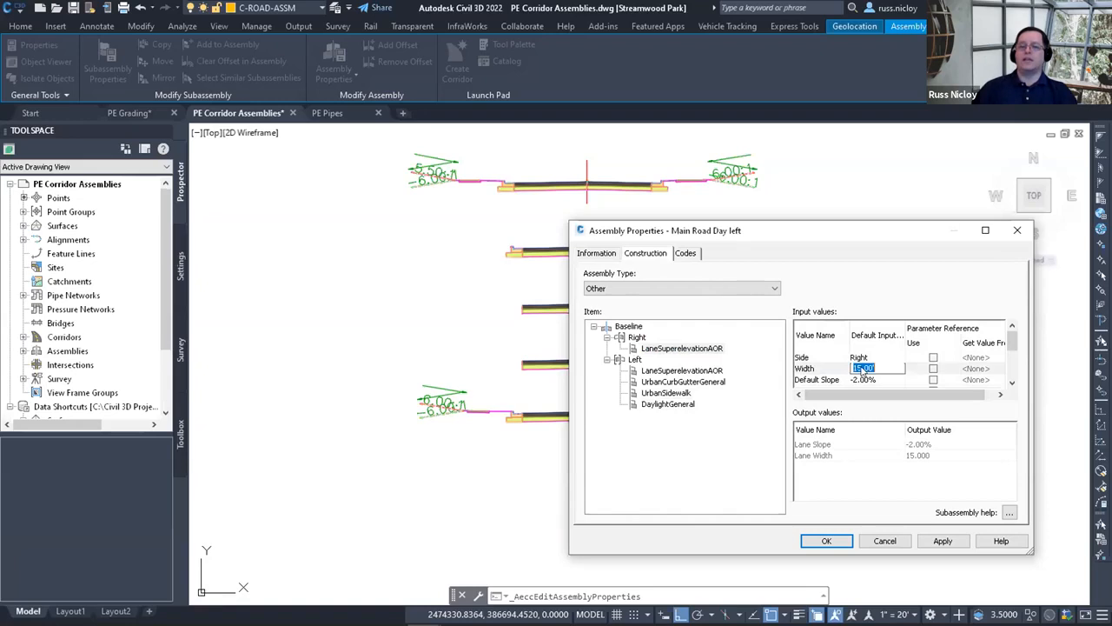
text(17)
key(Return)
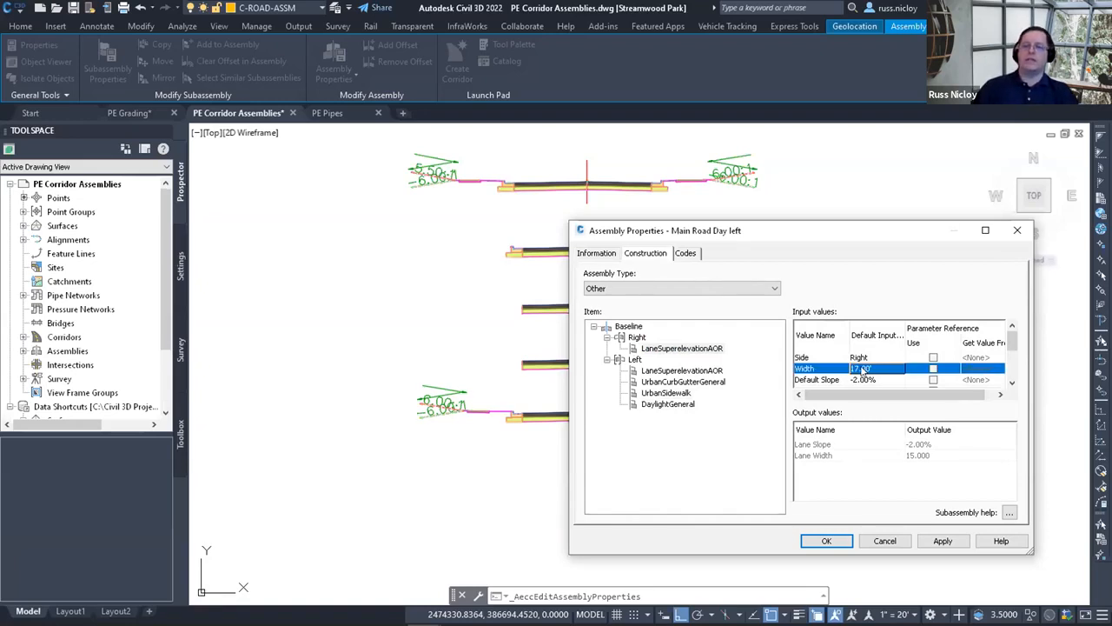
click(826, 541)
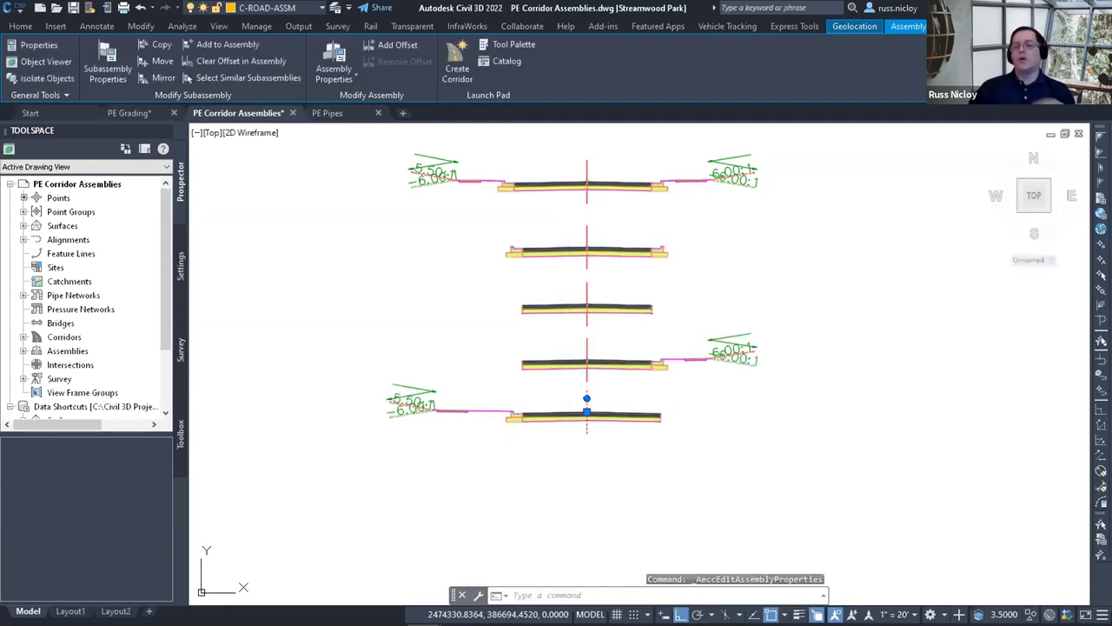
key(Escape)
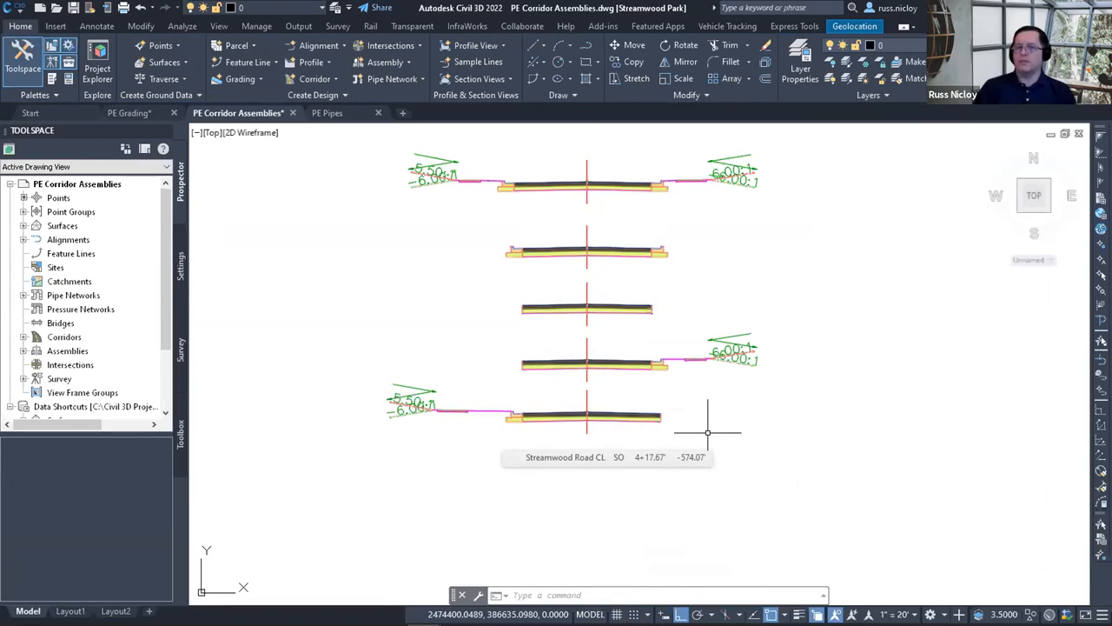
In the subassembly properties of the left lane in the middle assembly without curbs, set the width to 17 feet.
click(554, 307)
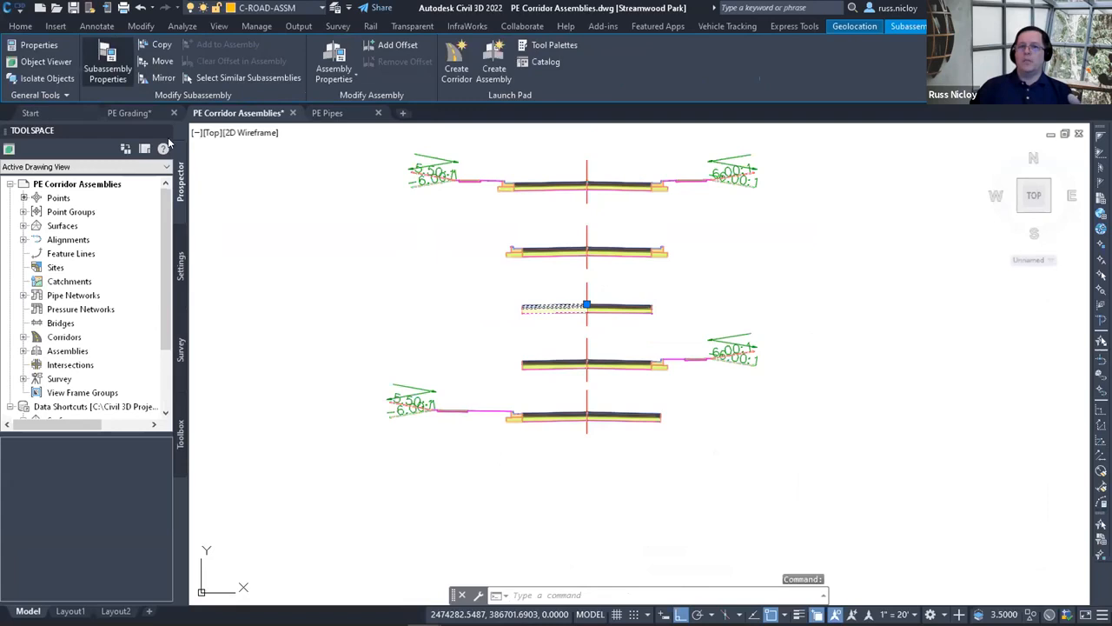
click(651, 192)
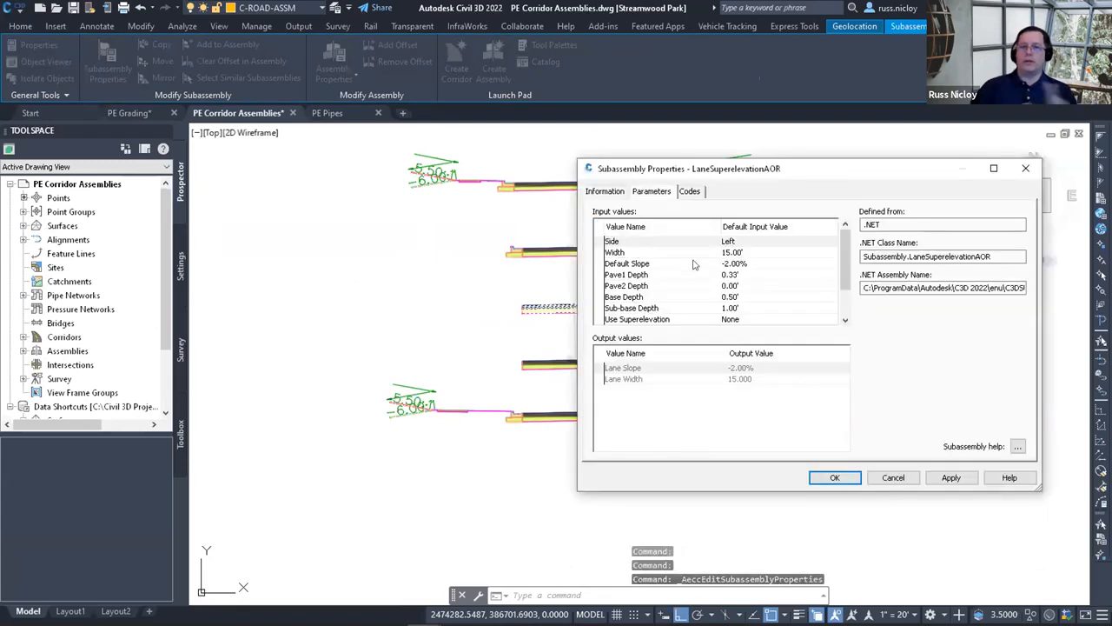
click(745, 252)
click(748, 255)
text(17)
key(Return)
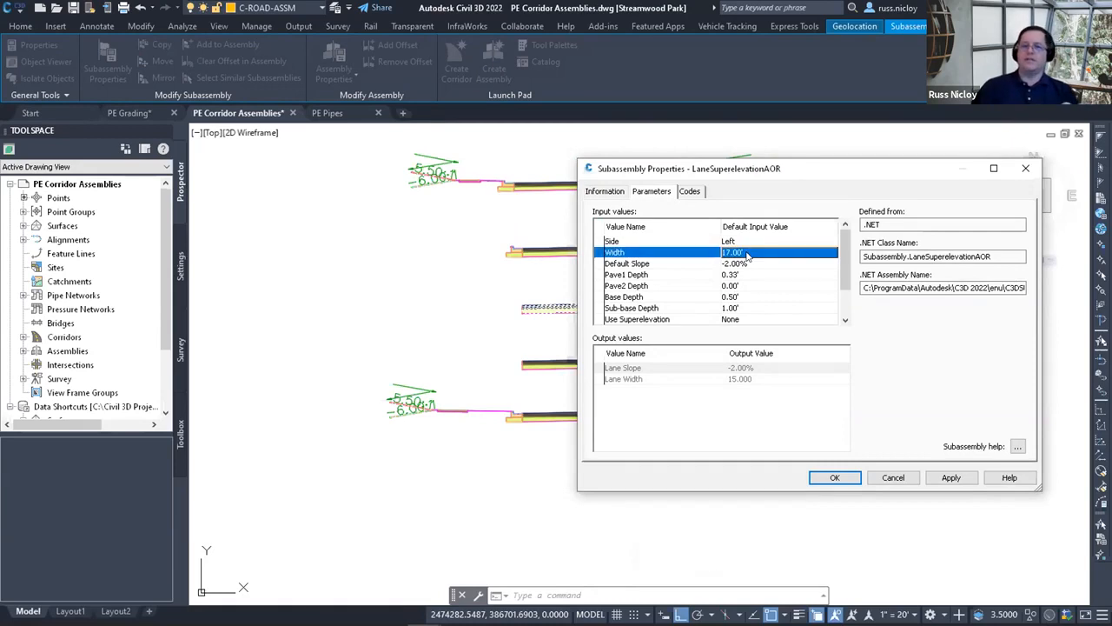
click(830, 478)
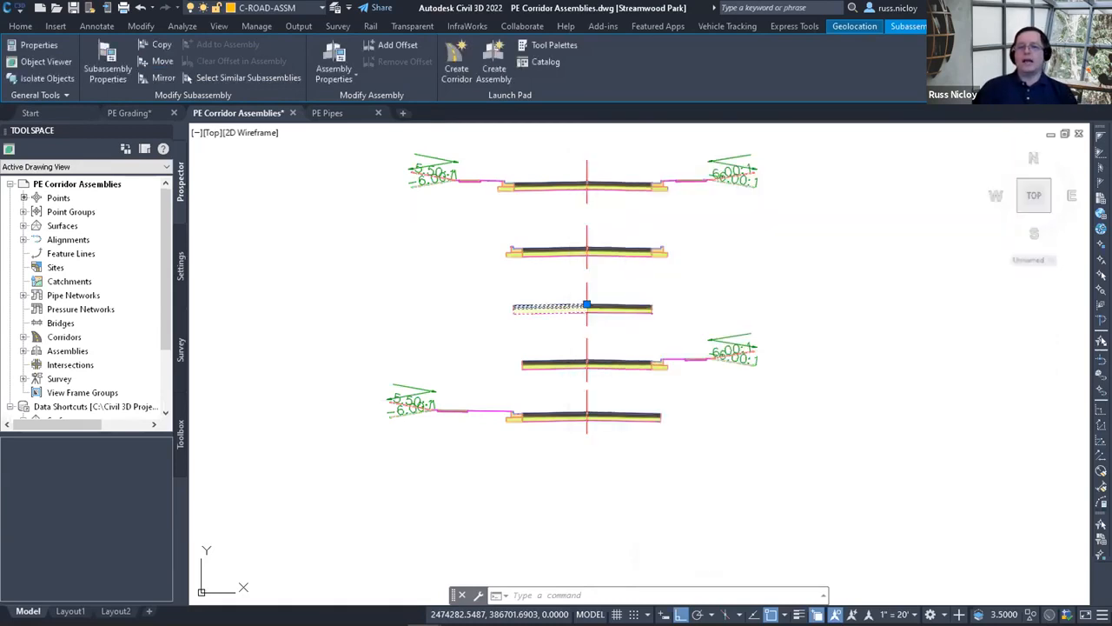
key(Escape)
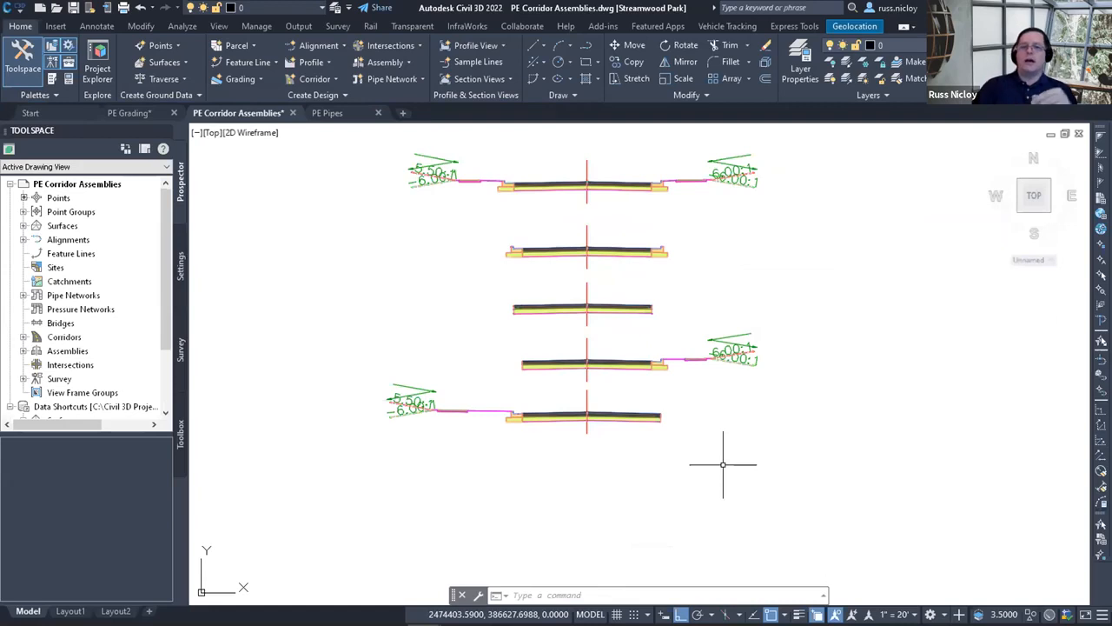
In Project Explorer, set the width of the Main Road assembly's right LaneSuperelevationAOR to 17 feet.
mouse_move(767, 397)
middle_down()
mouse_move(675, 425)
mouse_move(574, 417)
middle_up()
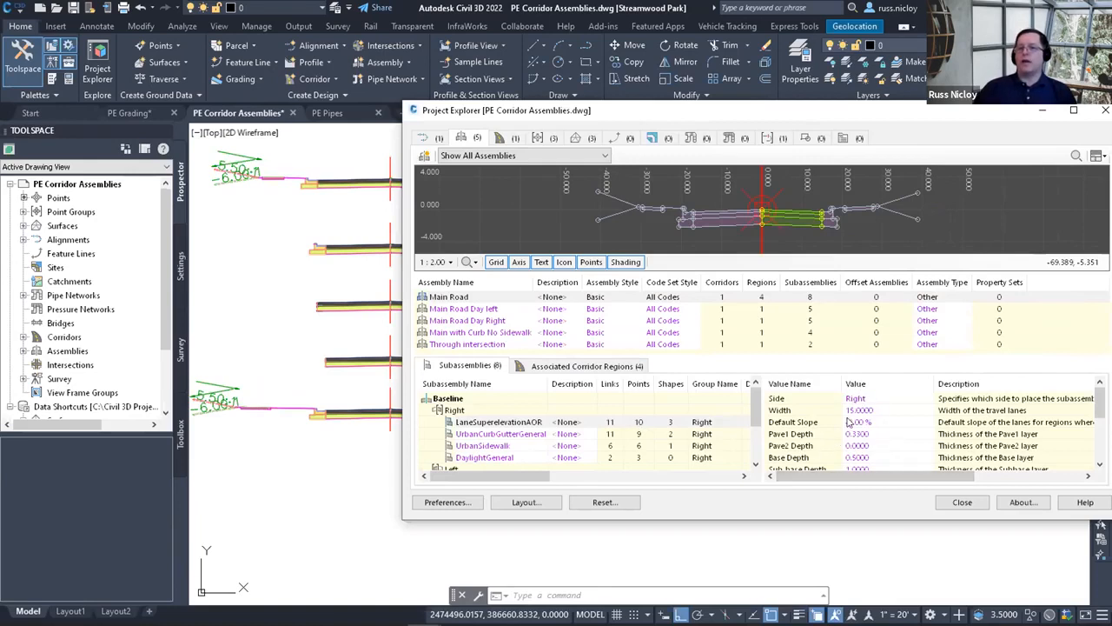
click(448, 297)
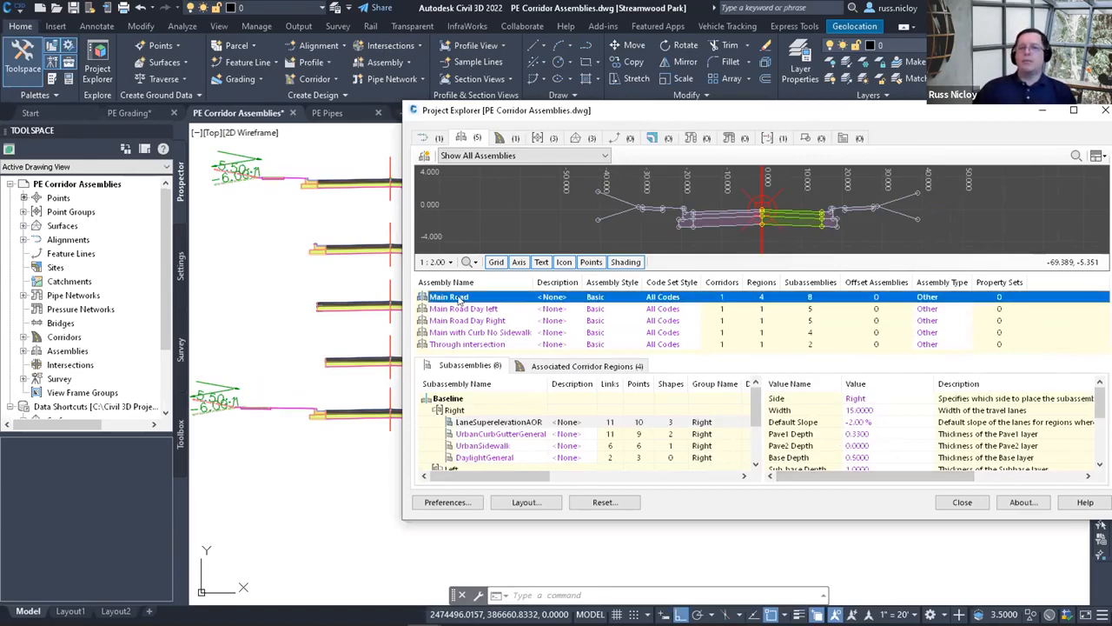
click(502, 423)
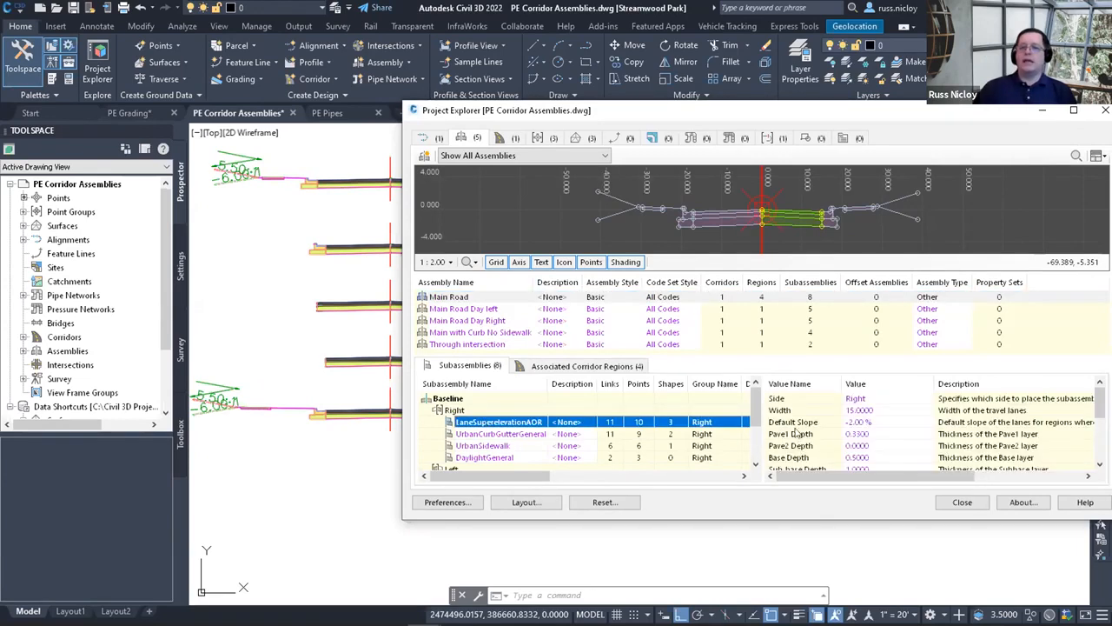
click(860, 411)
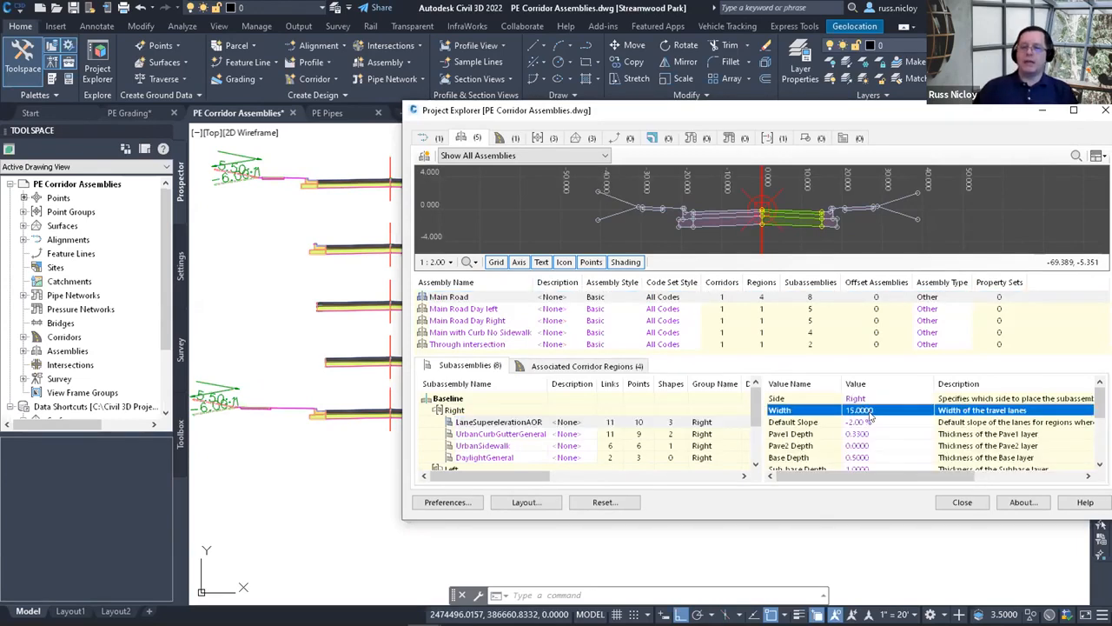
double_click(860, 410)
text(17)
key(Return)
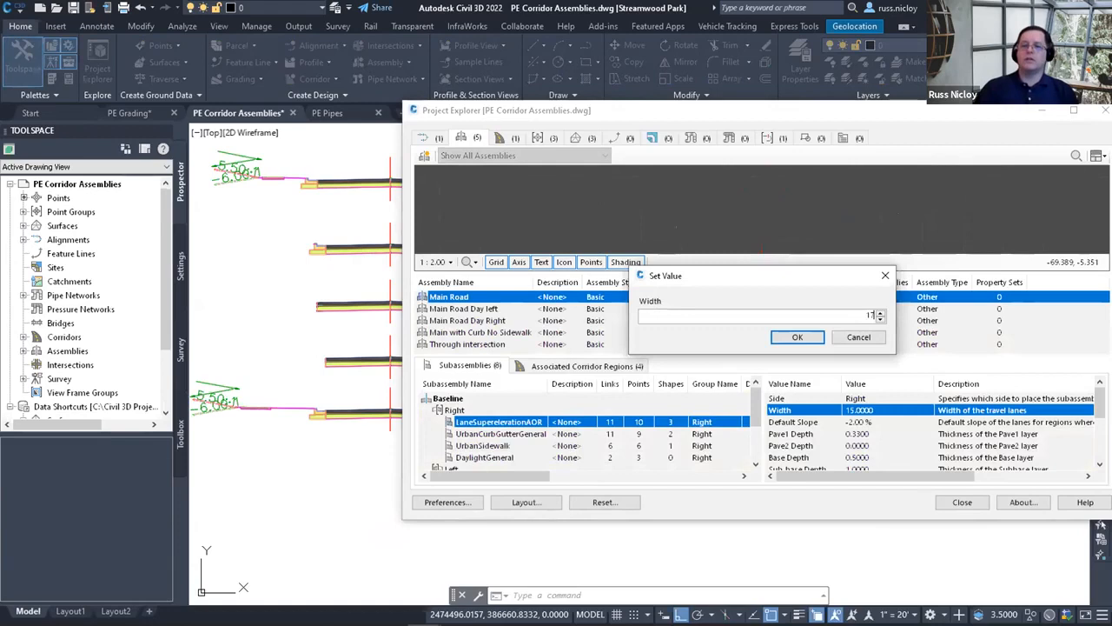
Set the subbase depth of the Main Road assembly's left UrbanCurbGutterGeneral to 2 feet.
click(504, 434)
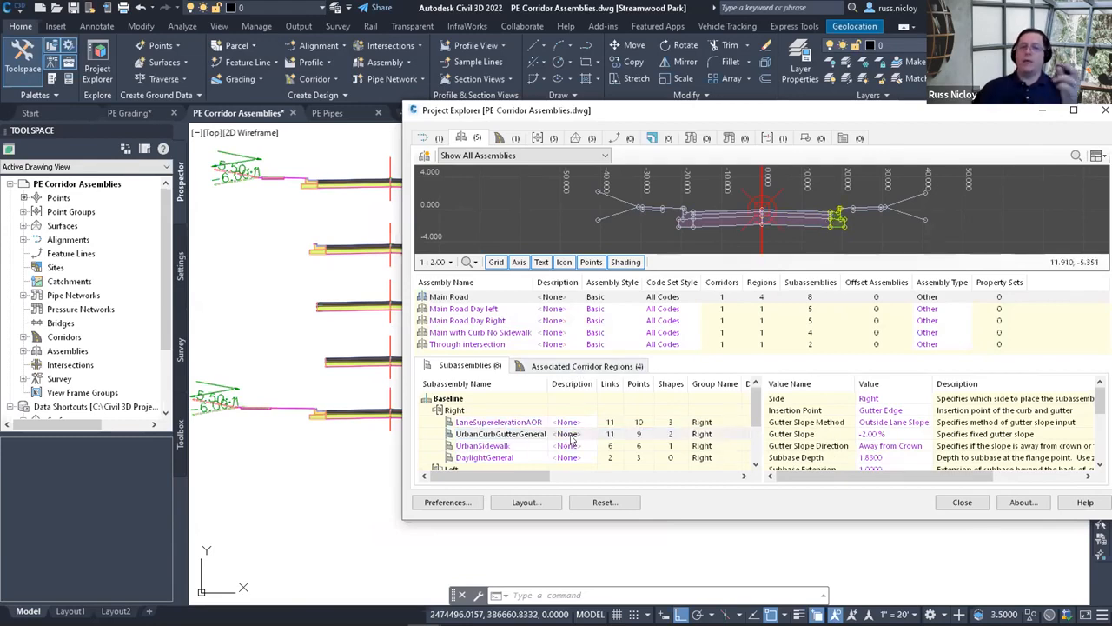
scroll(572, 441, down, 2)
click(510, 435)
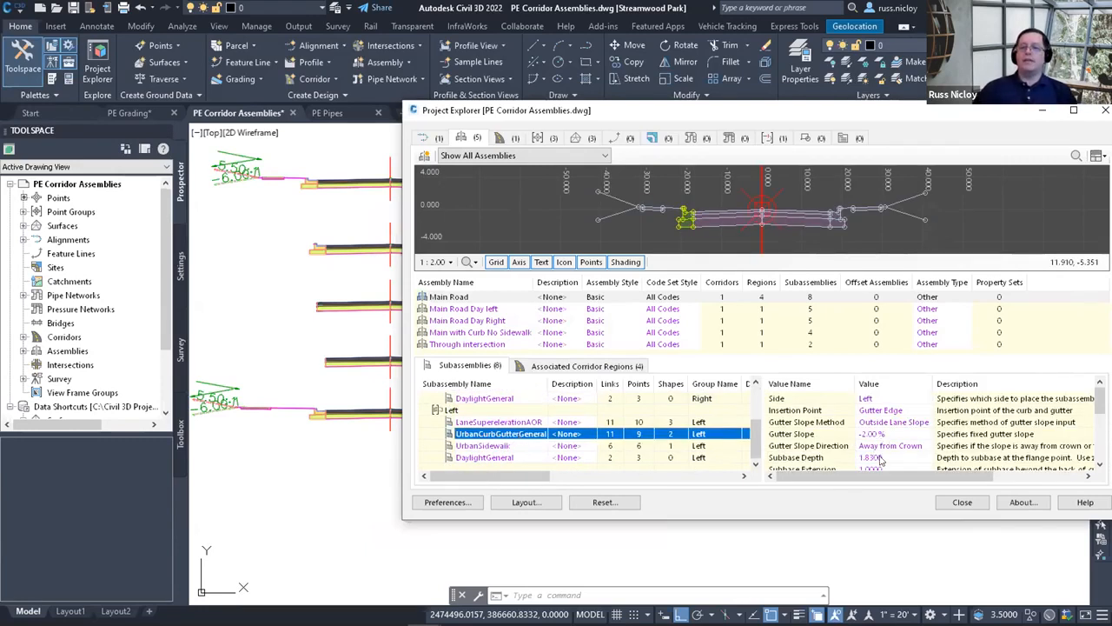
double_click(881, 461)
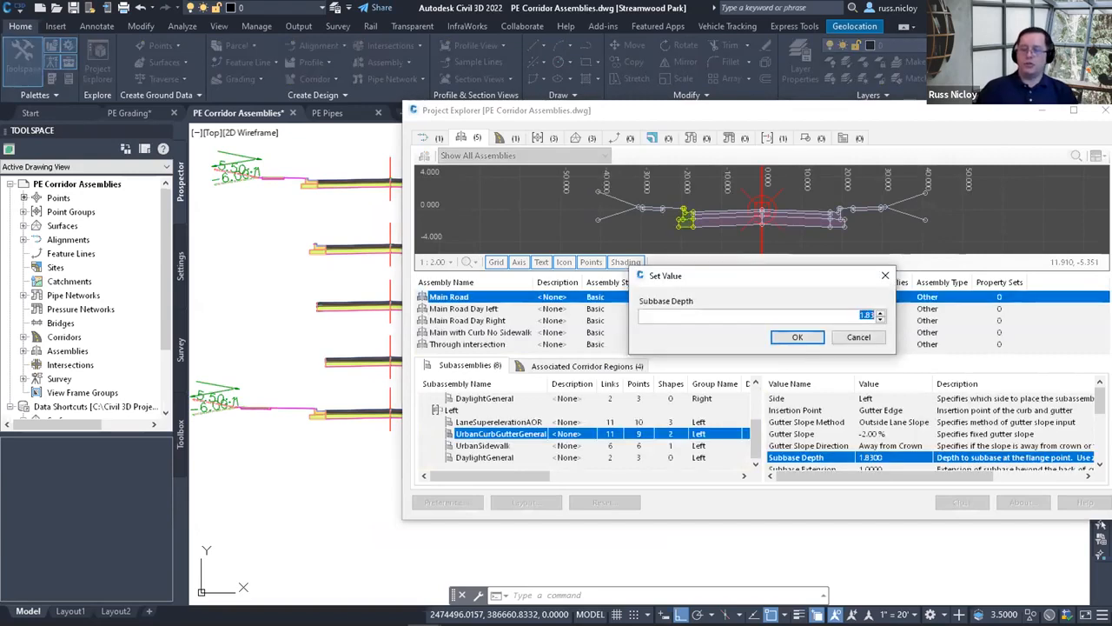
text(2)
key(Return)
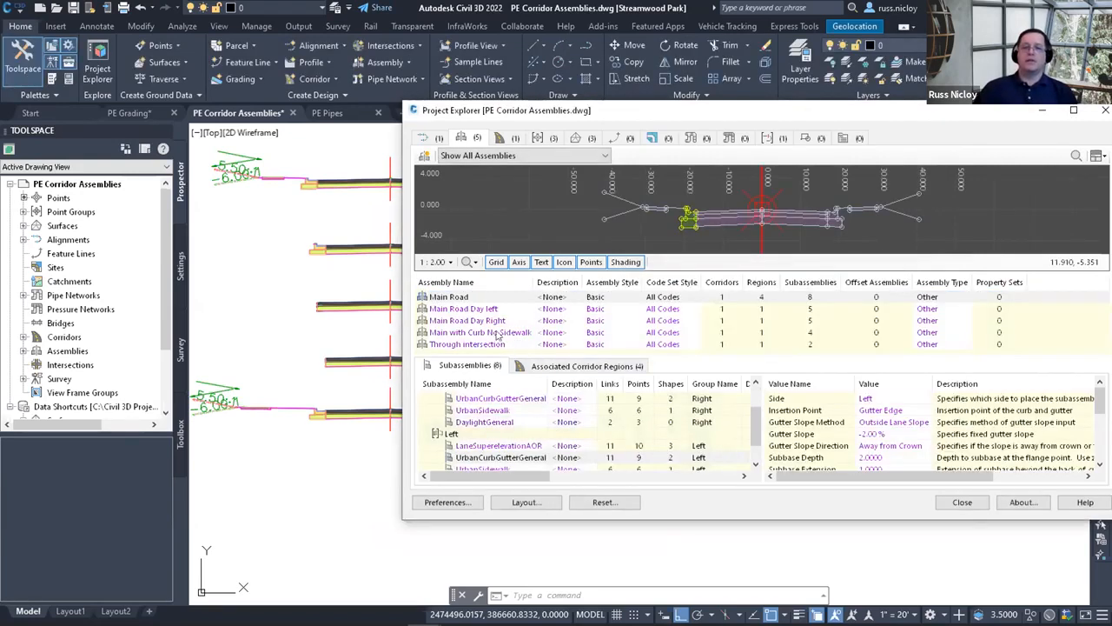
Set the width of the Main Road Day left assembly's left LaneSuperelevationAOR to 17 feet in Project Explorer.
click(474, 310)
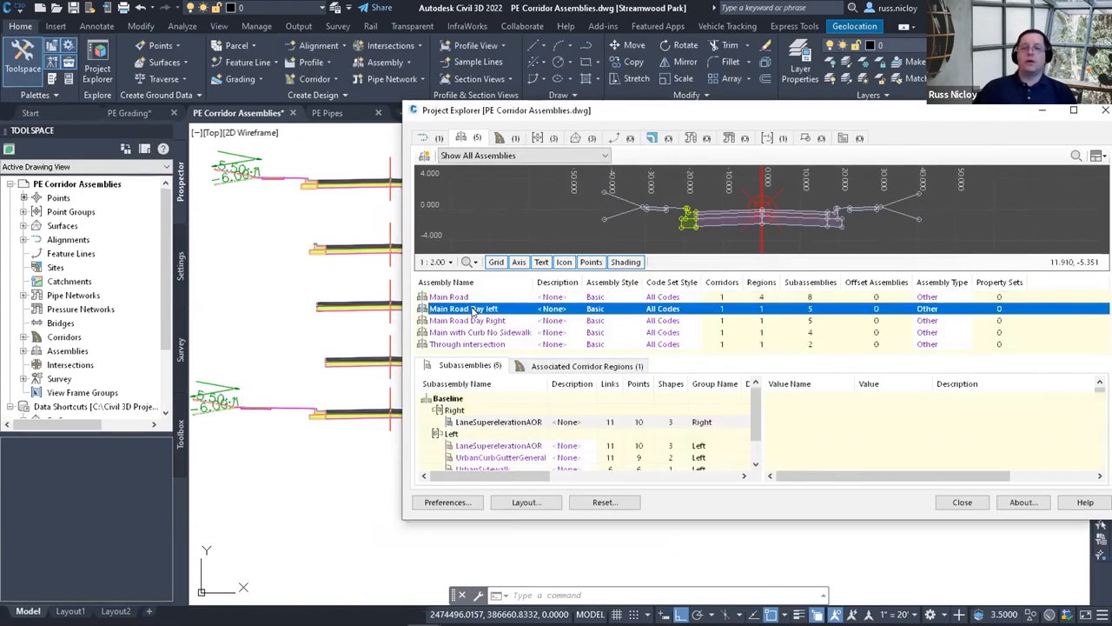
click(495, 446)
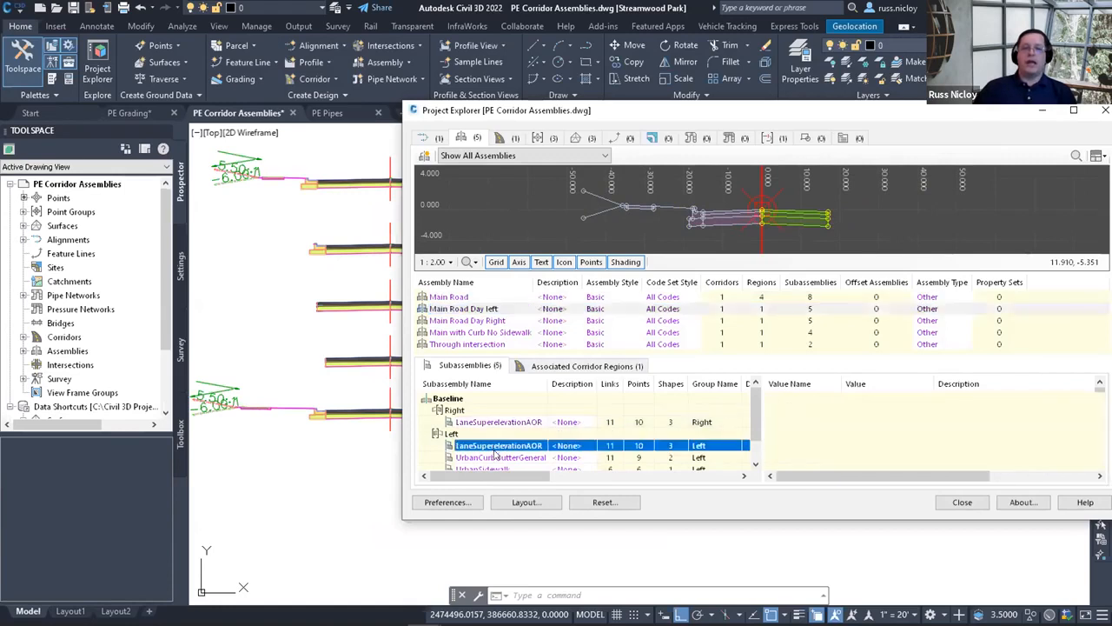
double_click(860, 410)
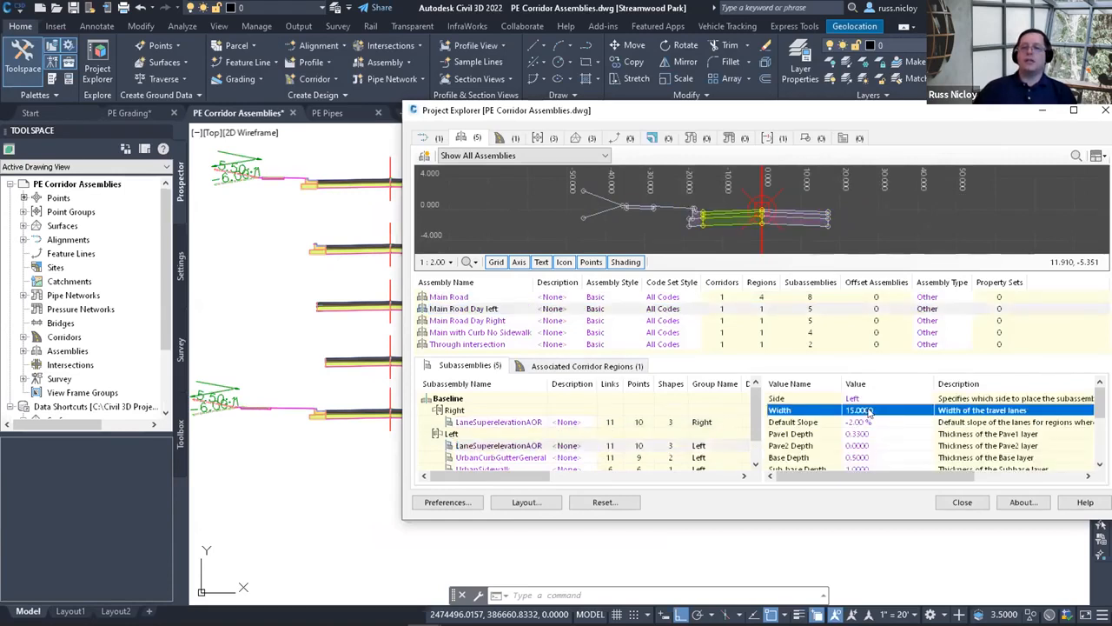
text(17)
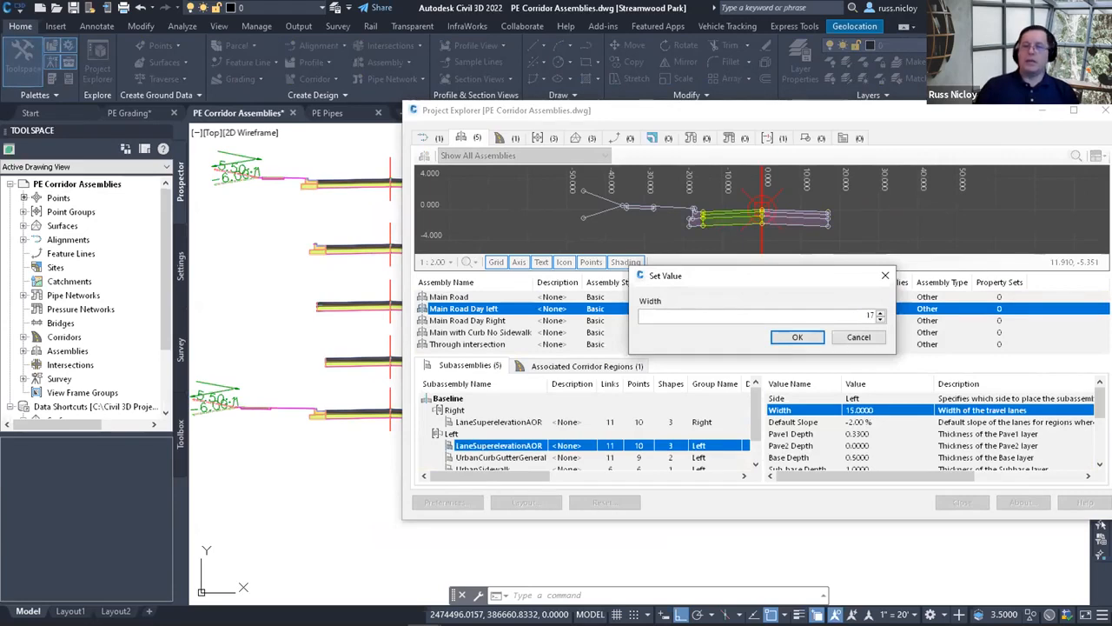
key(Return)
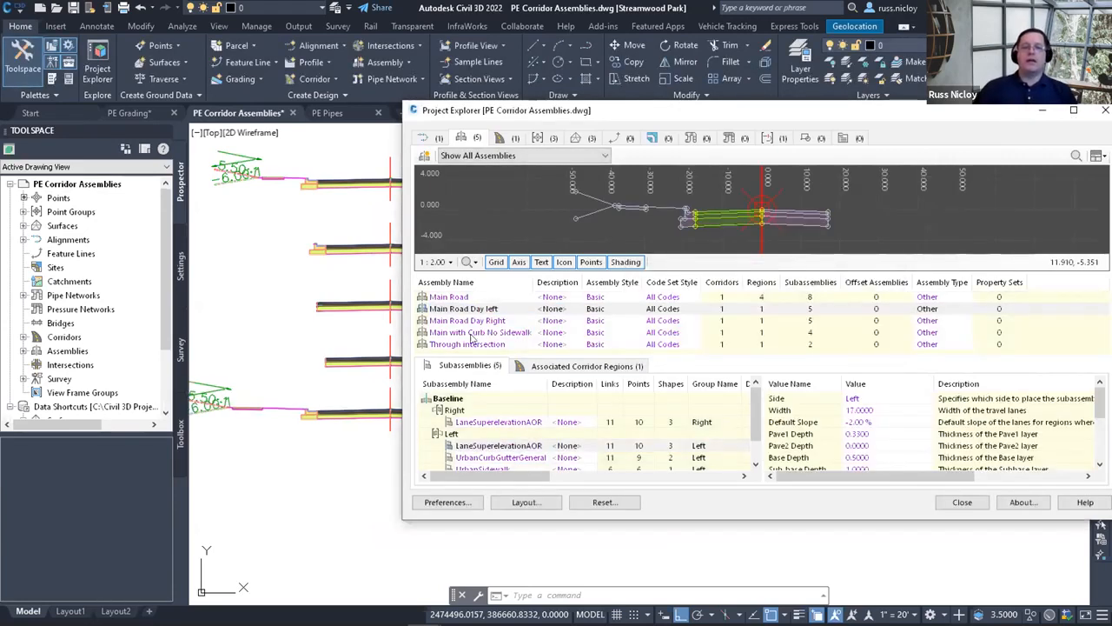
Set the Pave1 depth of the Main with Curb No Sidewalk assembly's right LaneSuperelevationAOR to 0.5.
click(478, 334)
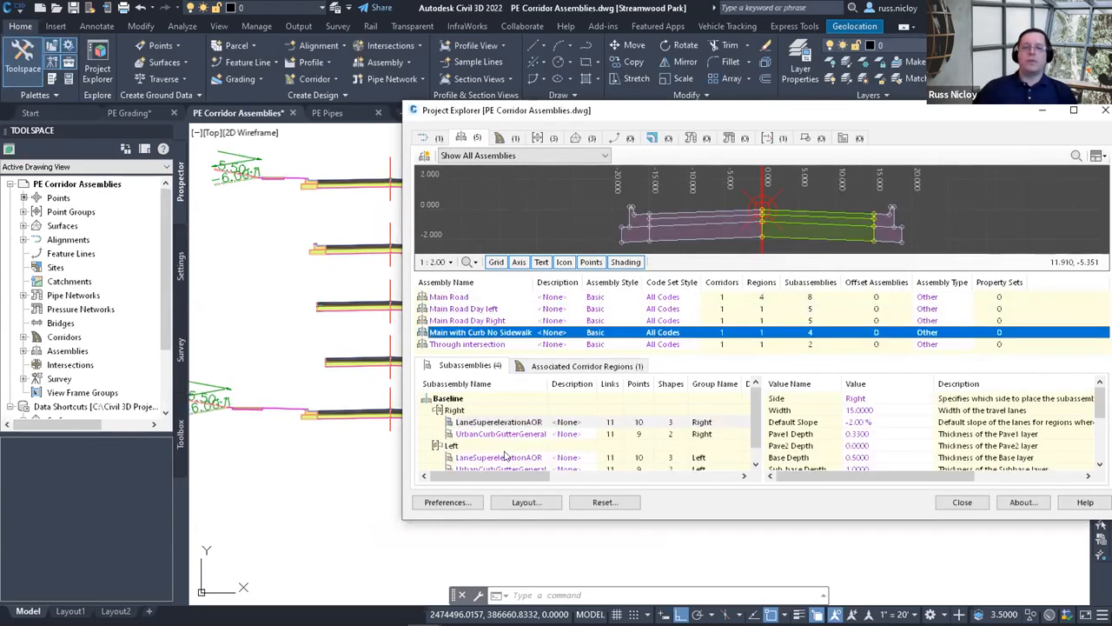
click(859, 410)
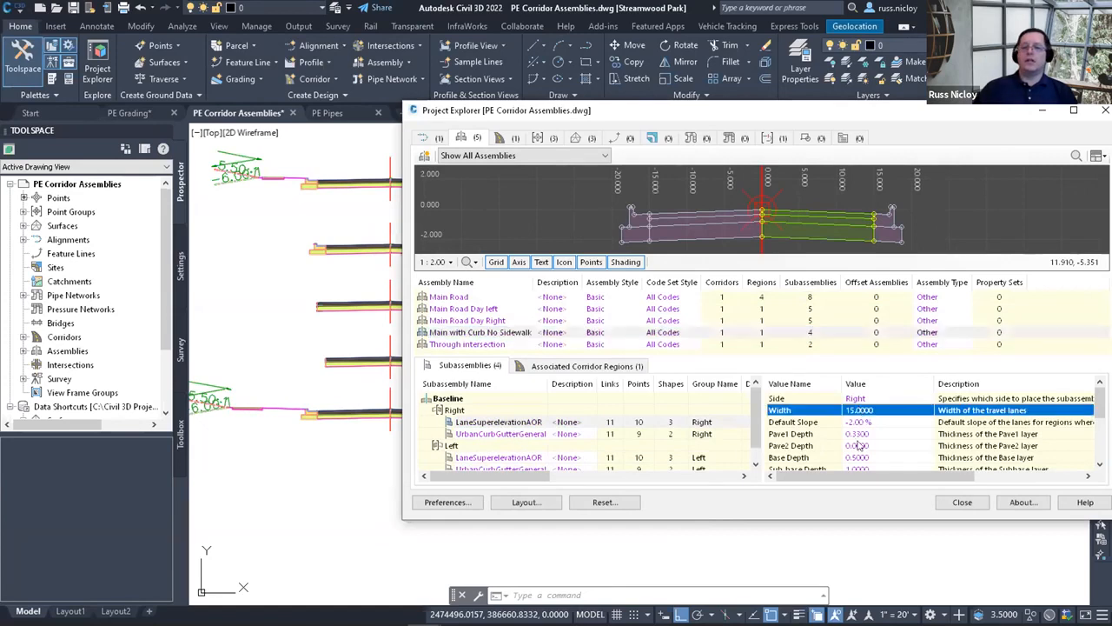
click(854, 436)
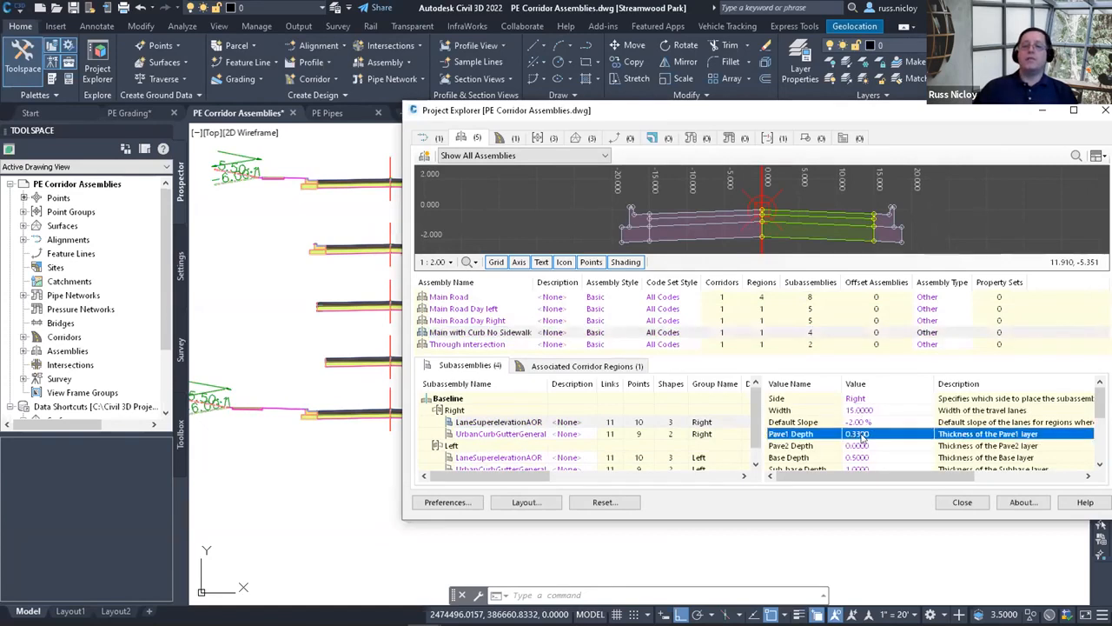
click(861, 437)
text(0.5)
key(Return)
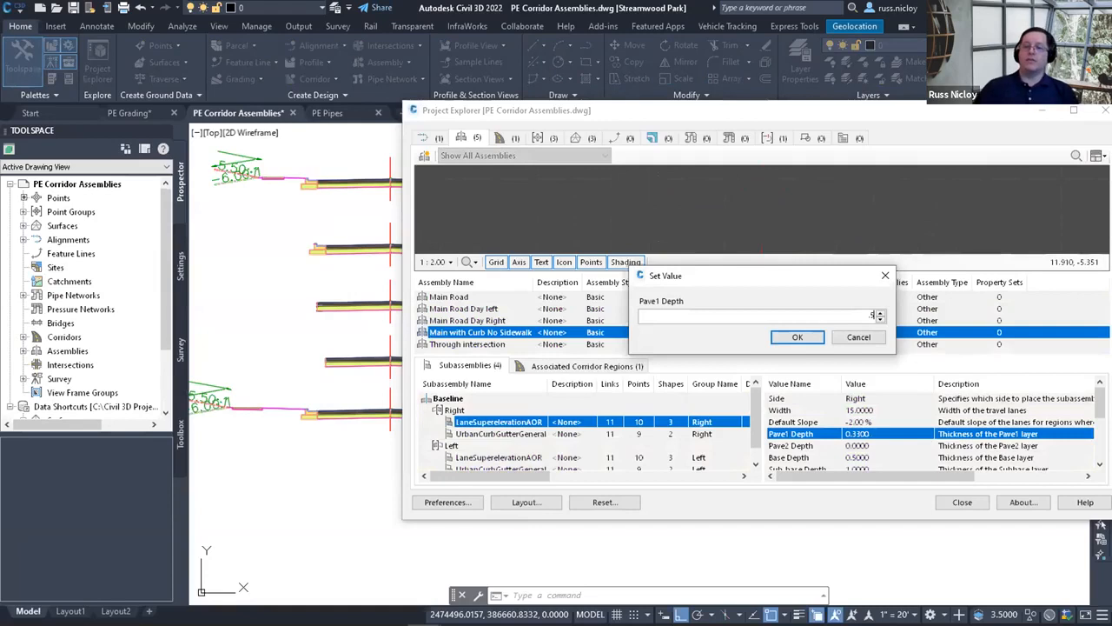
Set the Pave1 depth of the left LaneSuperelevationAOR in the Main with Curb No Sidewalk assembly to 0.5.
click(551, 459)
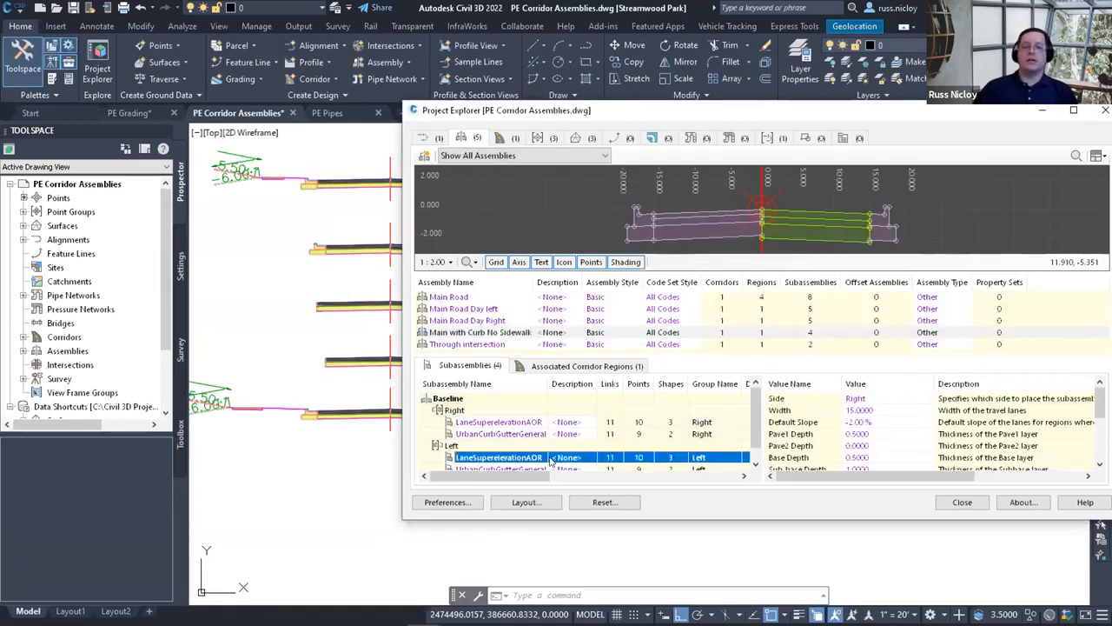
double_click(863, 411)
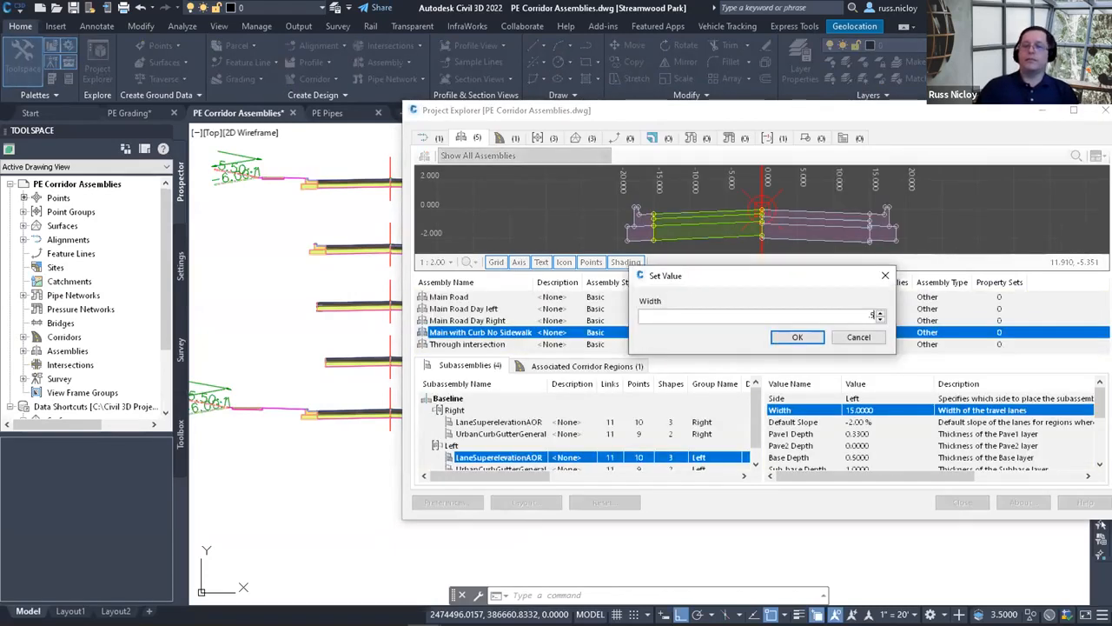
click(859, 337)
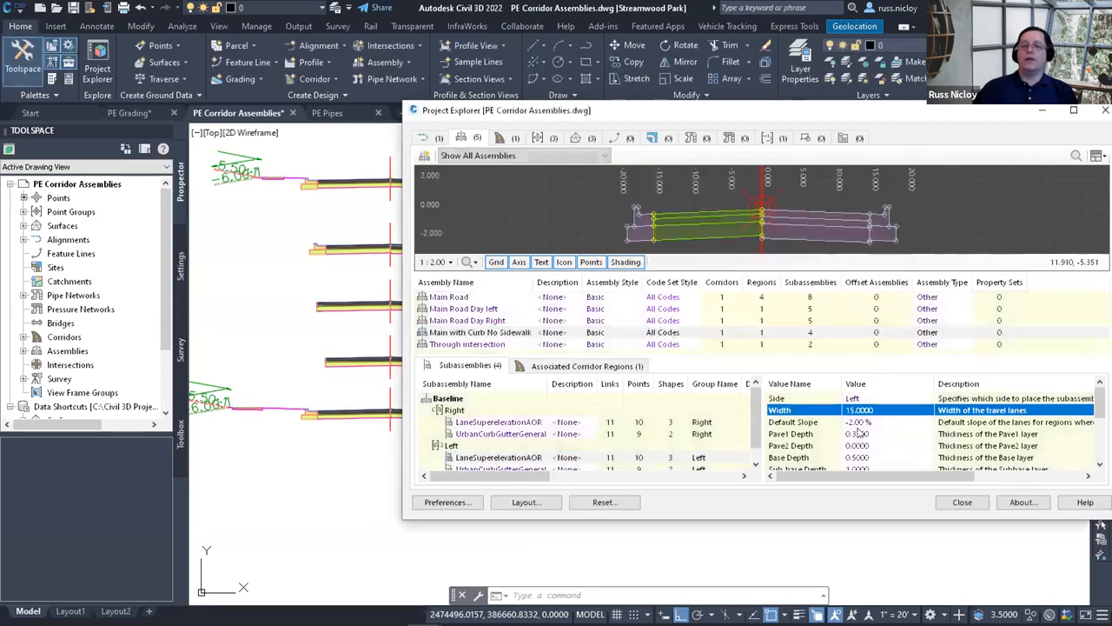
click(861, 434)
double_click(861, 434)
text(.5)
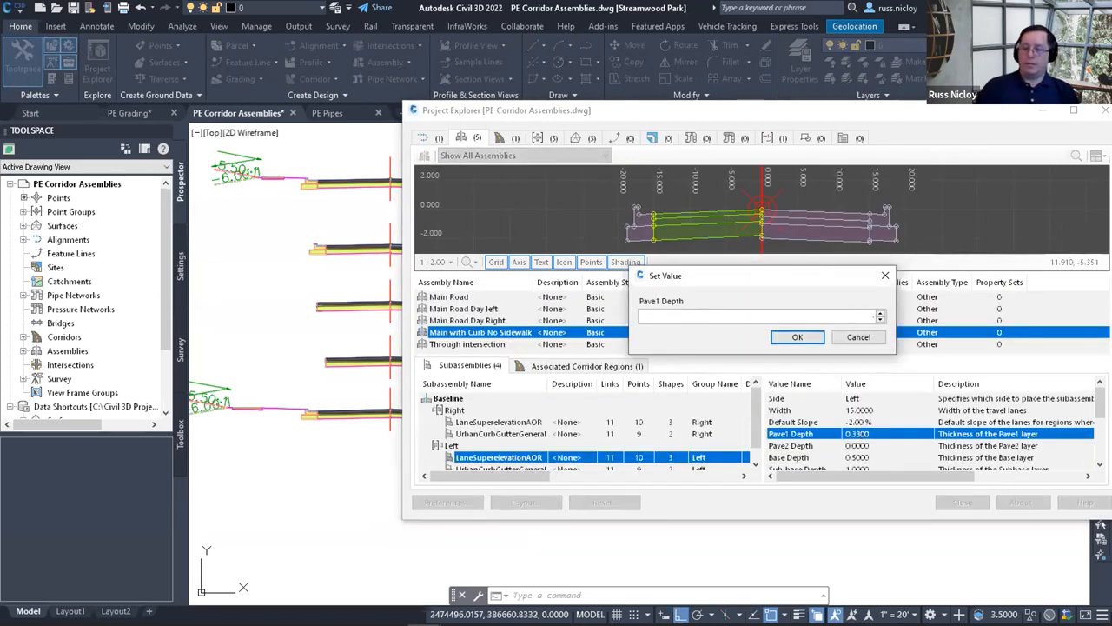
key(Return)
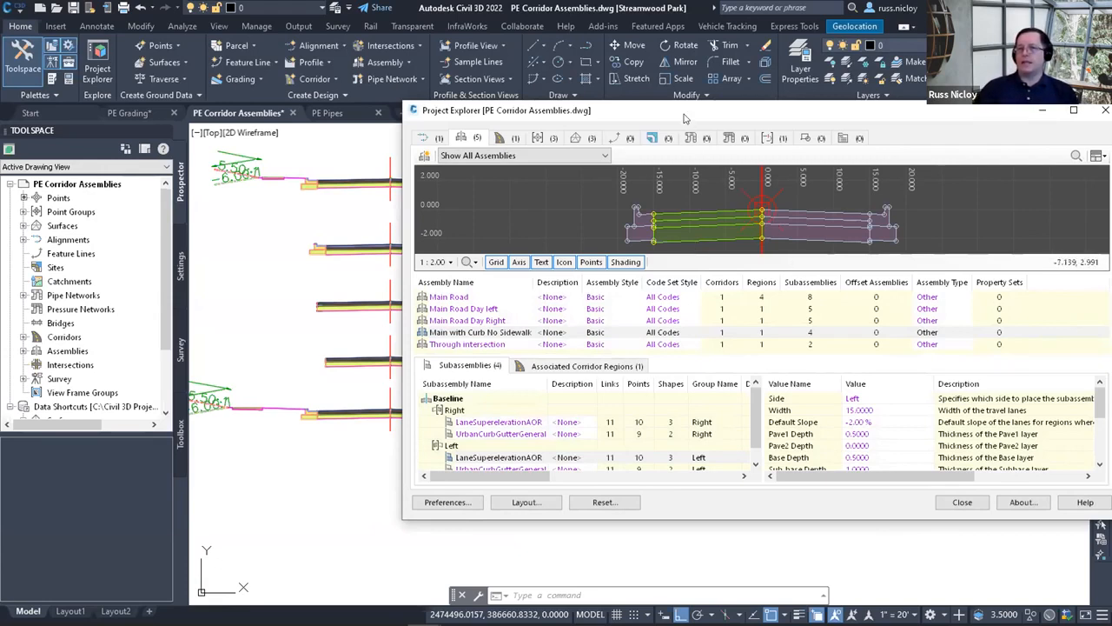
Uncover the assemblies in the drawing to review them, and close Project Explorer.
drag(688, 115, 839, 122)
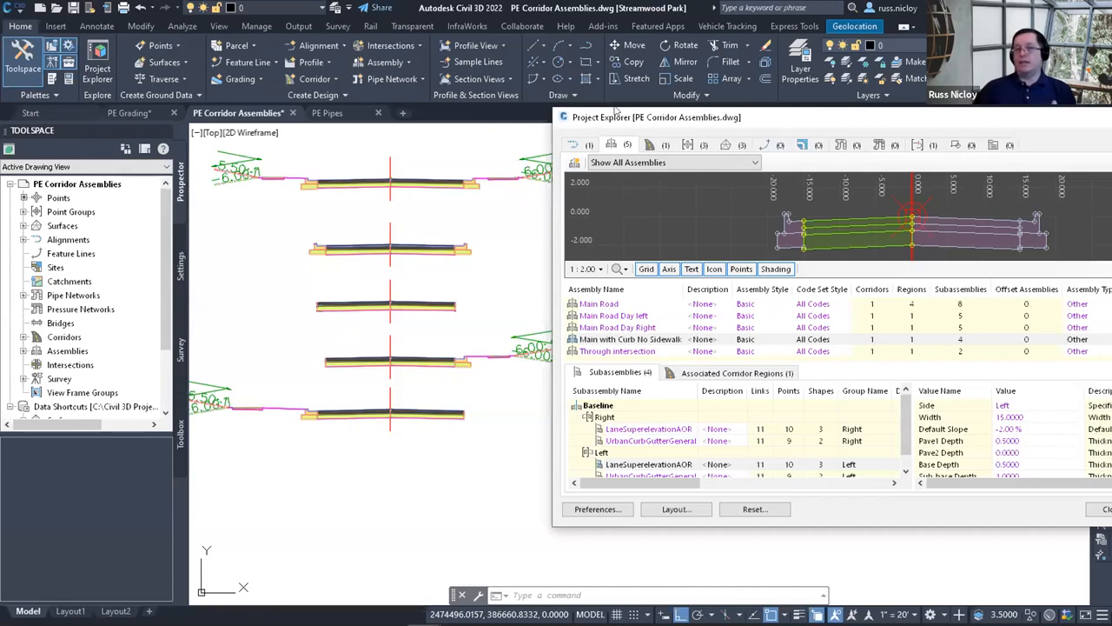
drag(615, 111, 440, 101)
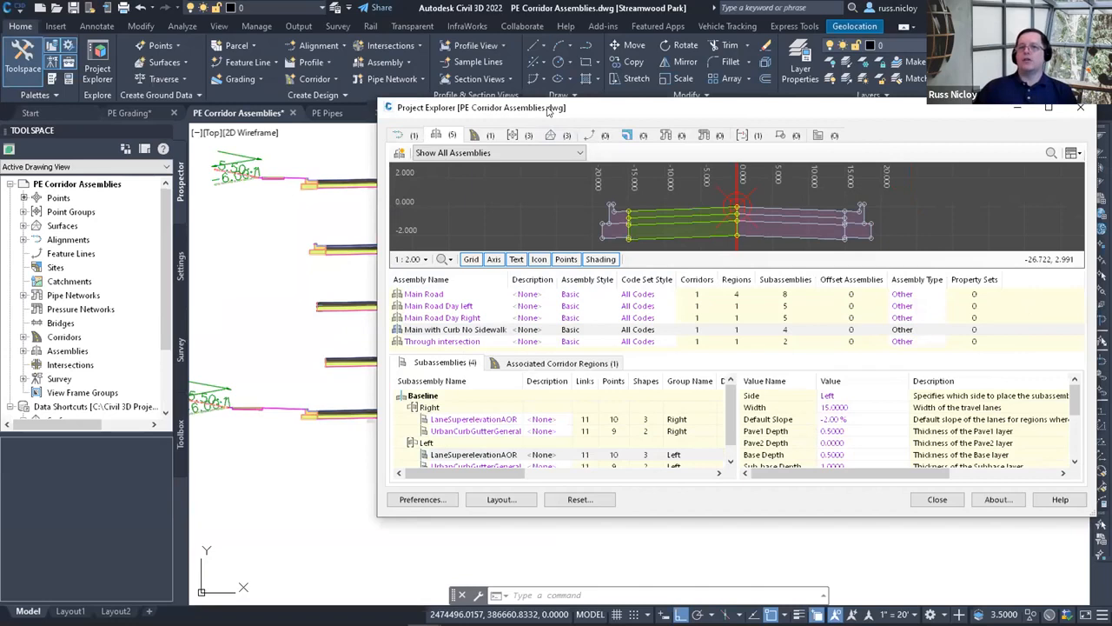
click(1081, 107)
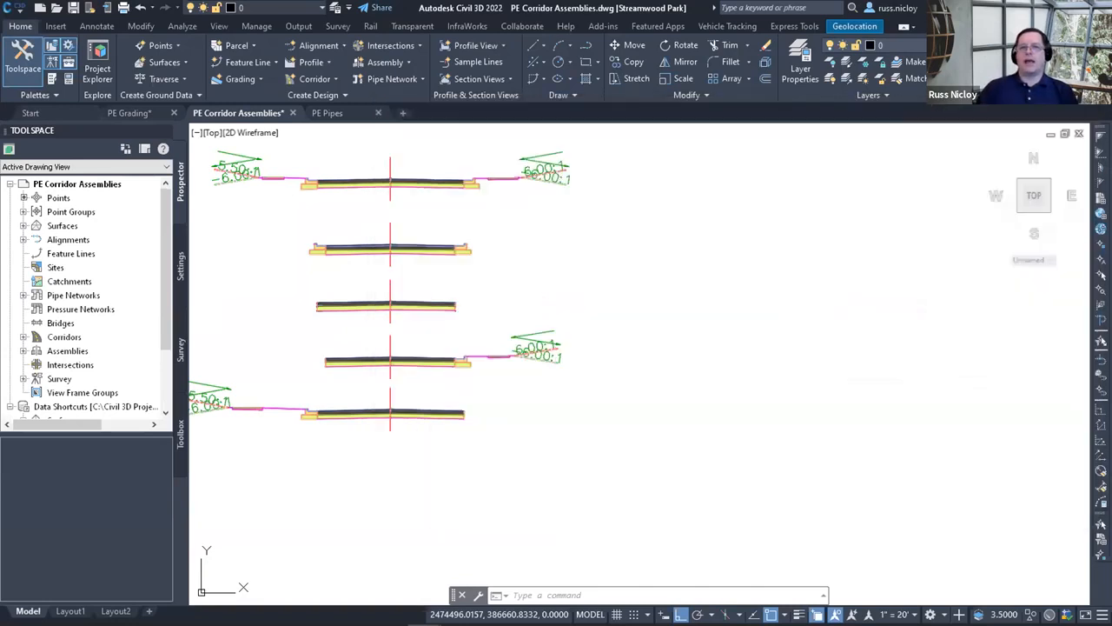
scroll(641, 345, down, 2)
middle_drag(643, 307, 720, 357)
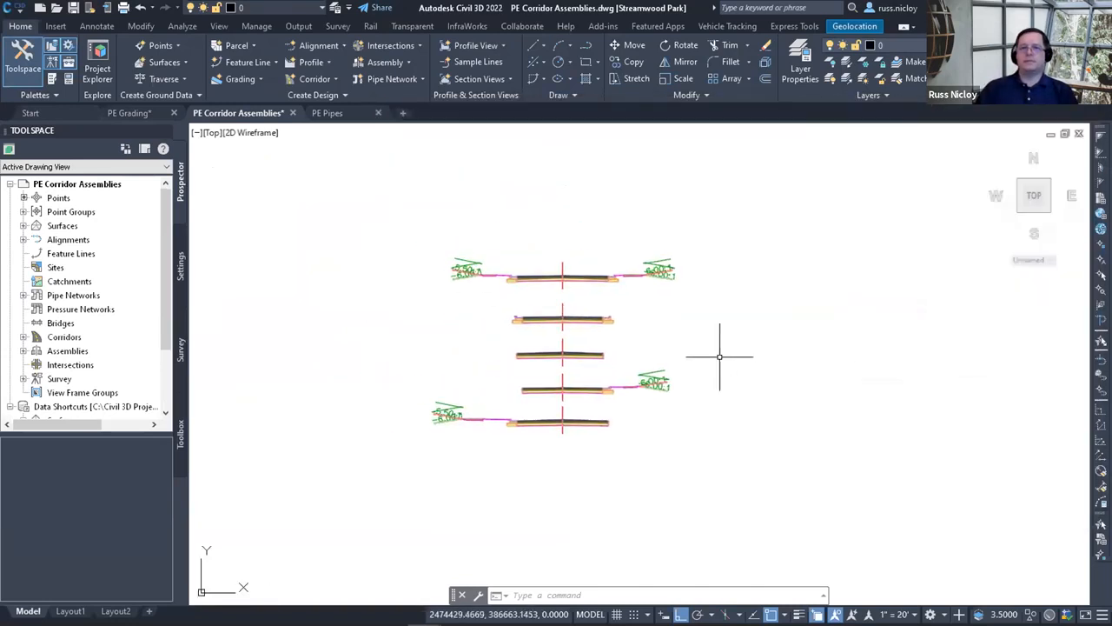
key(Escape)
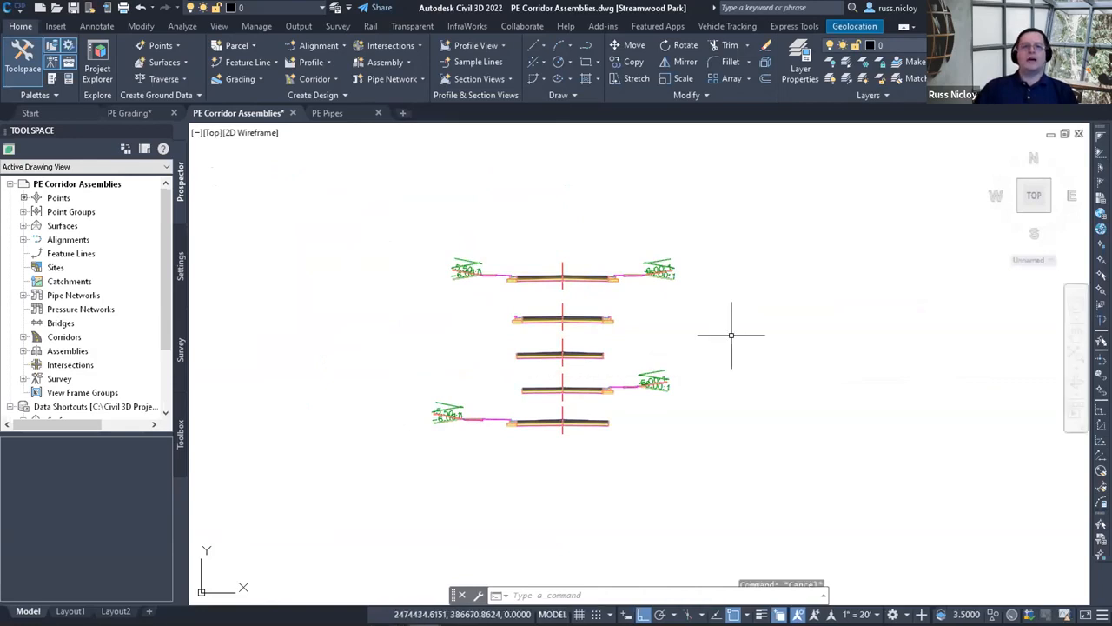
Switch to the PE Pipes drawing and examine the storm pipes and surface profile in the profile view.
click(337, 114)
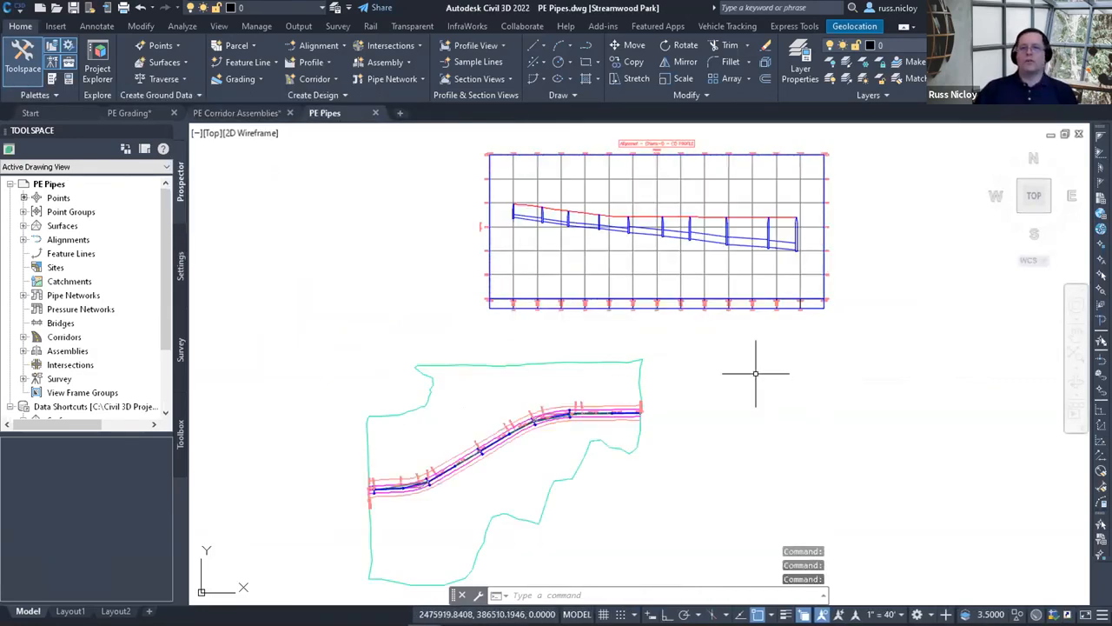
scroll(639, 265, up, 4)
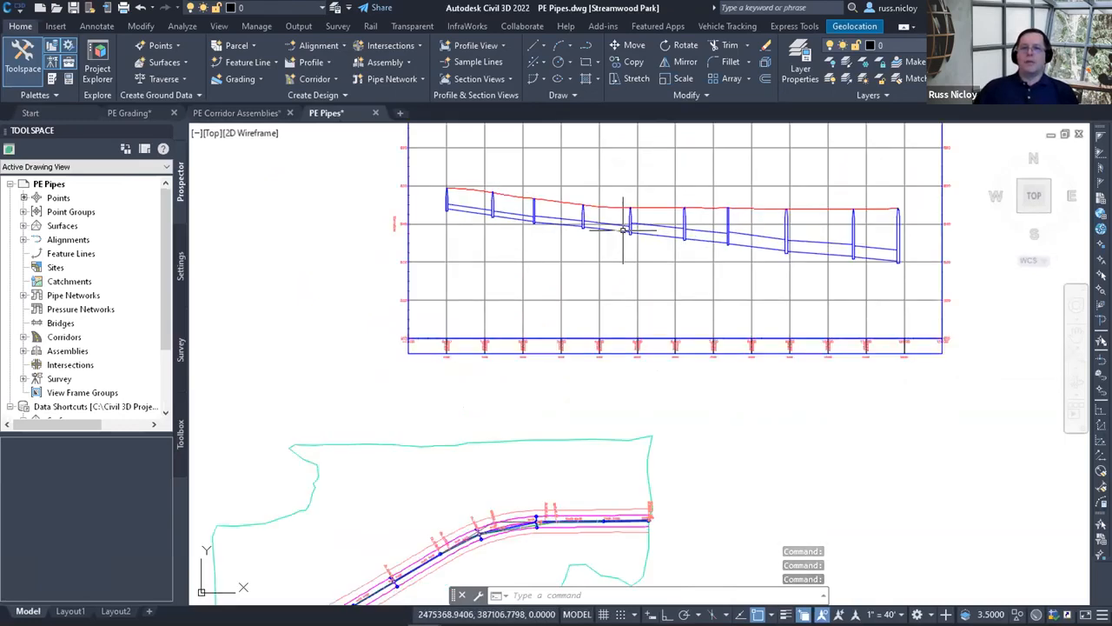
middle_drag(671, 331, 593, 324)
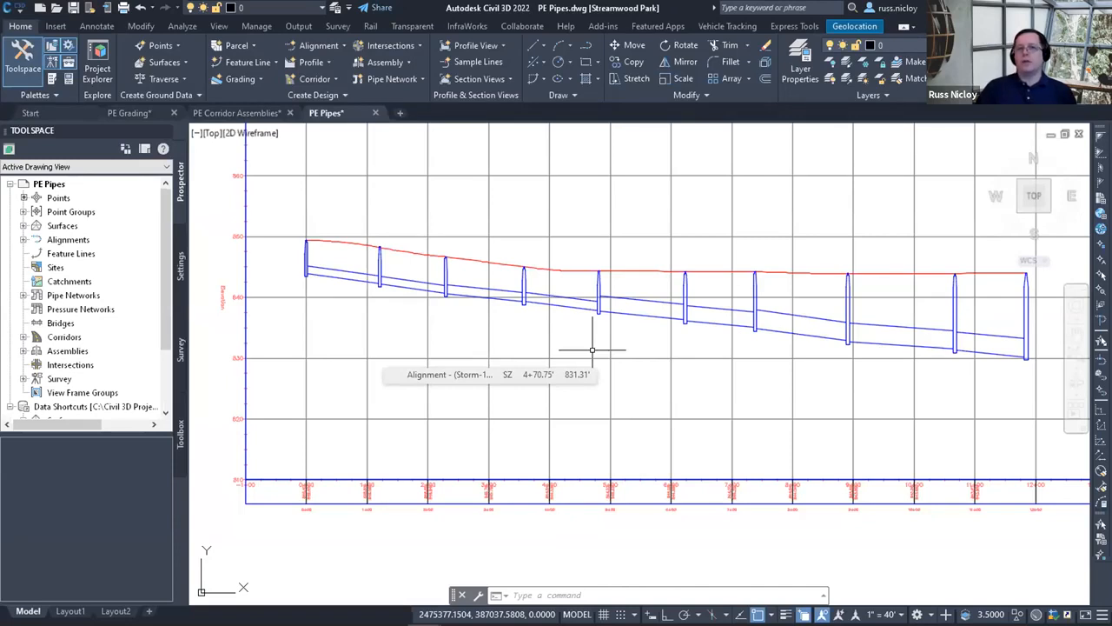
scroll(556, 348, up, 2)
middle_drag(556, 348, 671, 403)
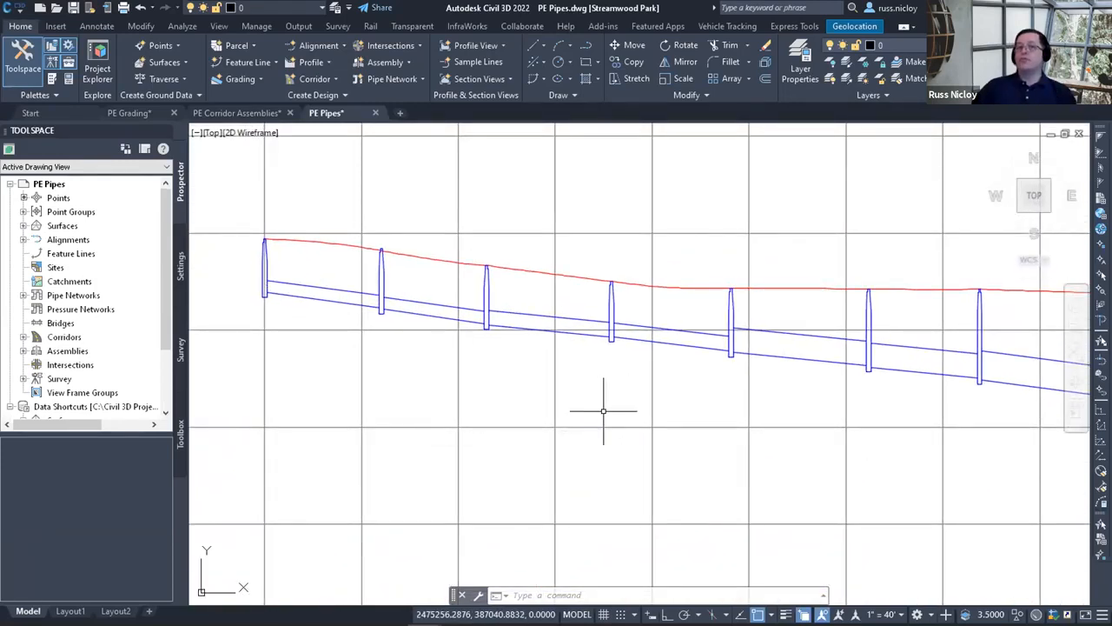
click(594, 284)
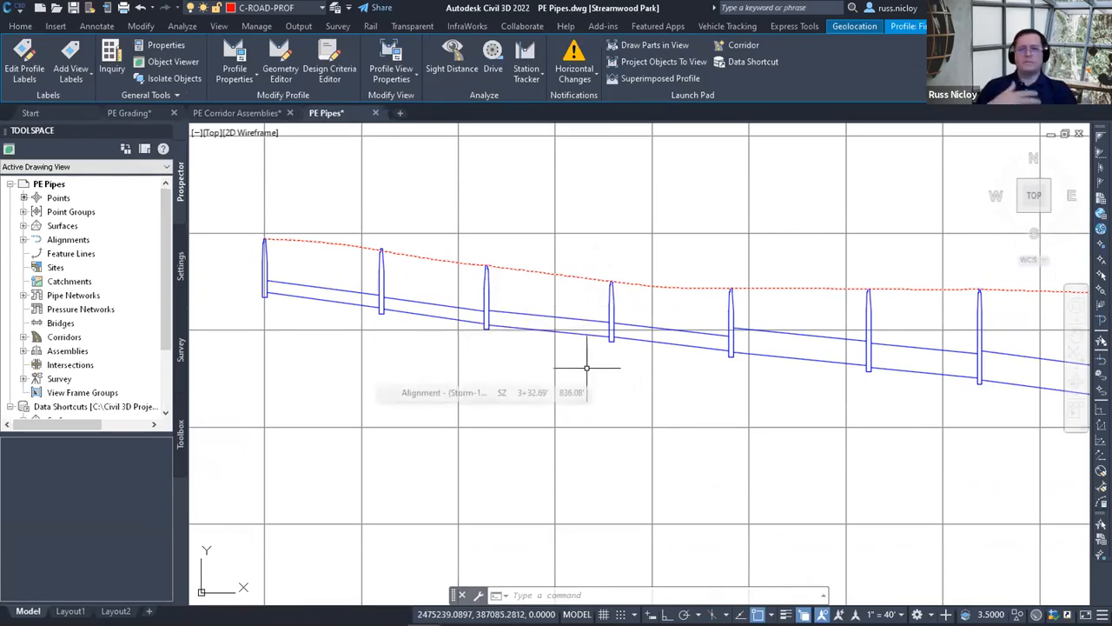
key(Escape)
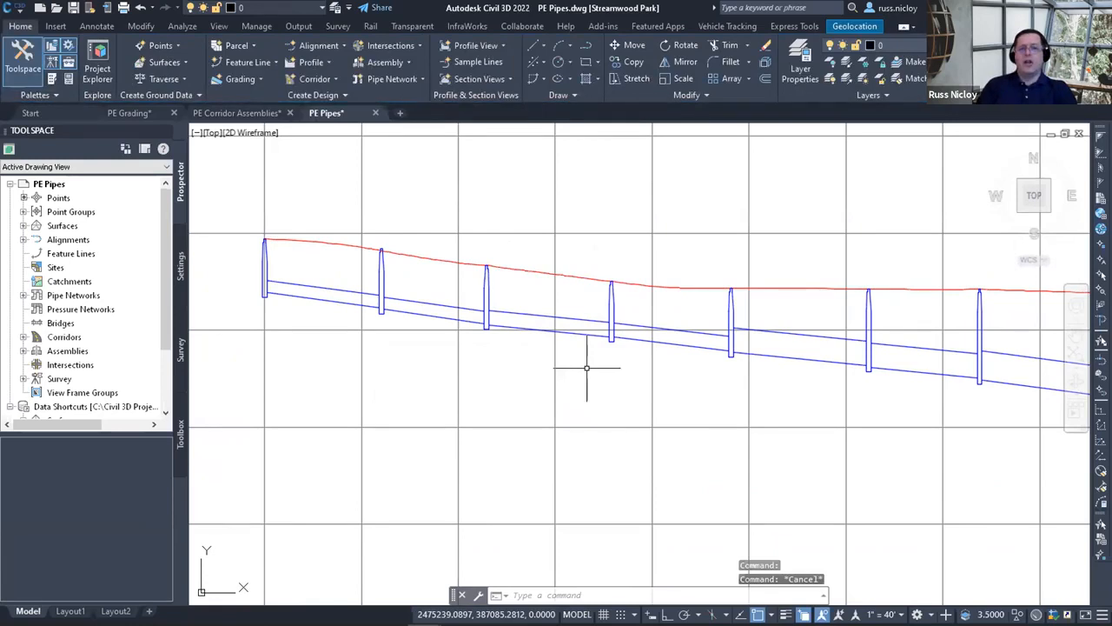
Examine the rule status of the storm network's pipes in the pipe vista table, and close the network layout tools.
click(348, 289)
click(340, 63)
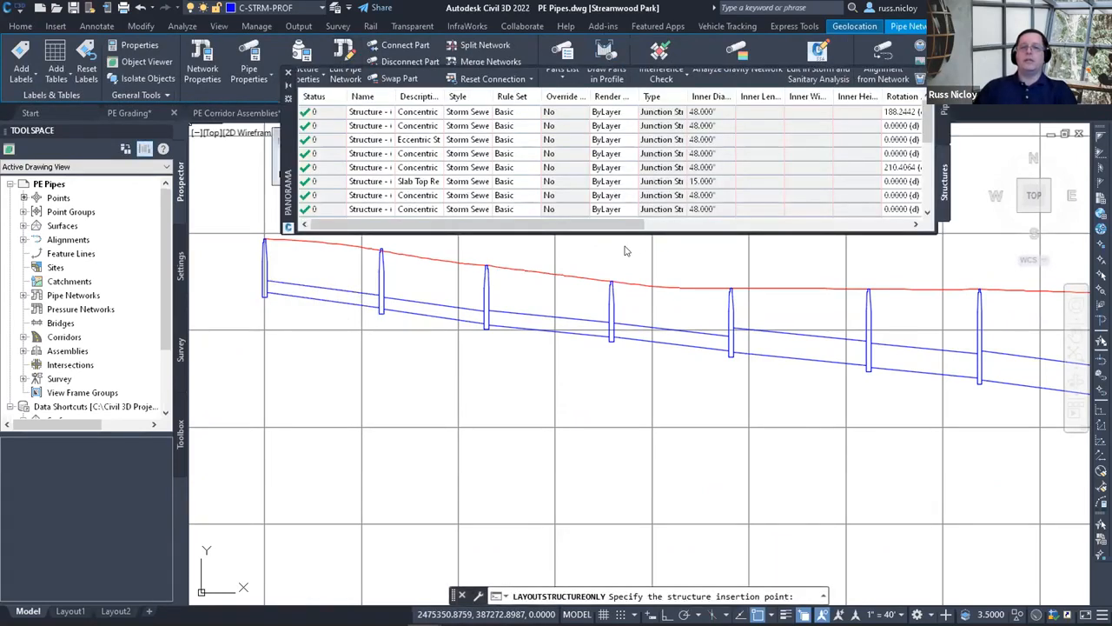
key(Escape)
click(945, 117)
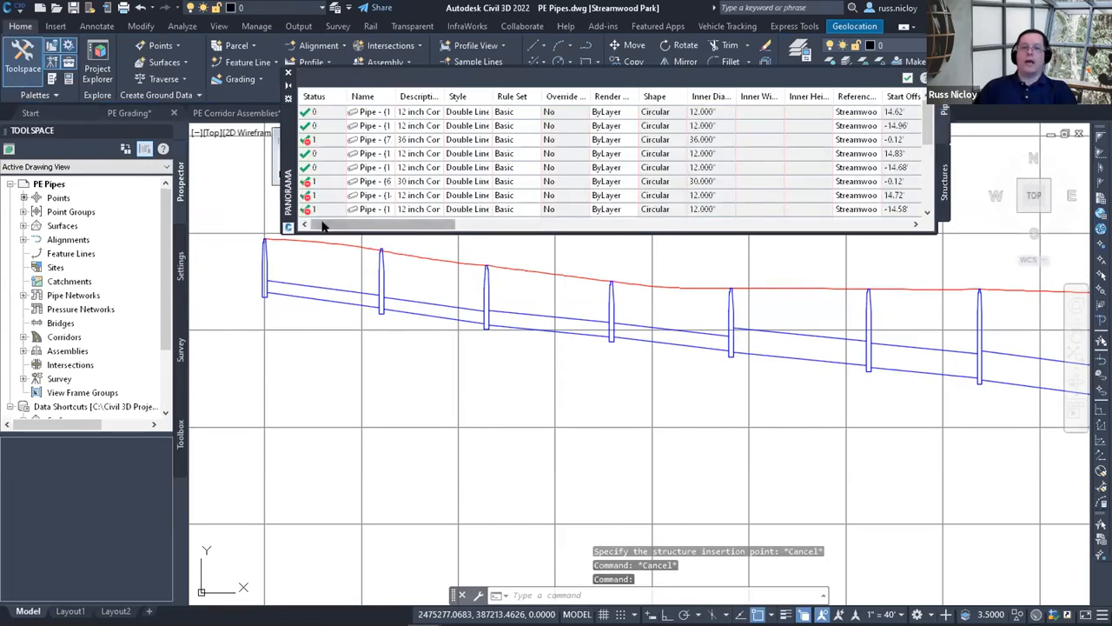
drag(292, 193, 301, 253)
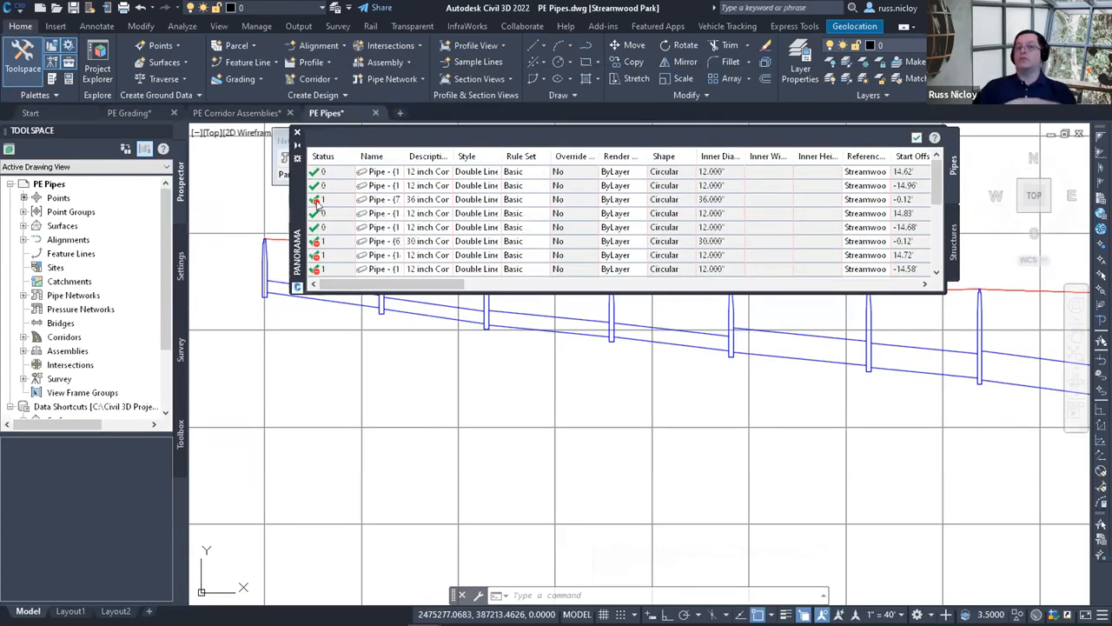
mouse_move(318, 202)
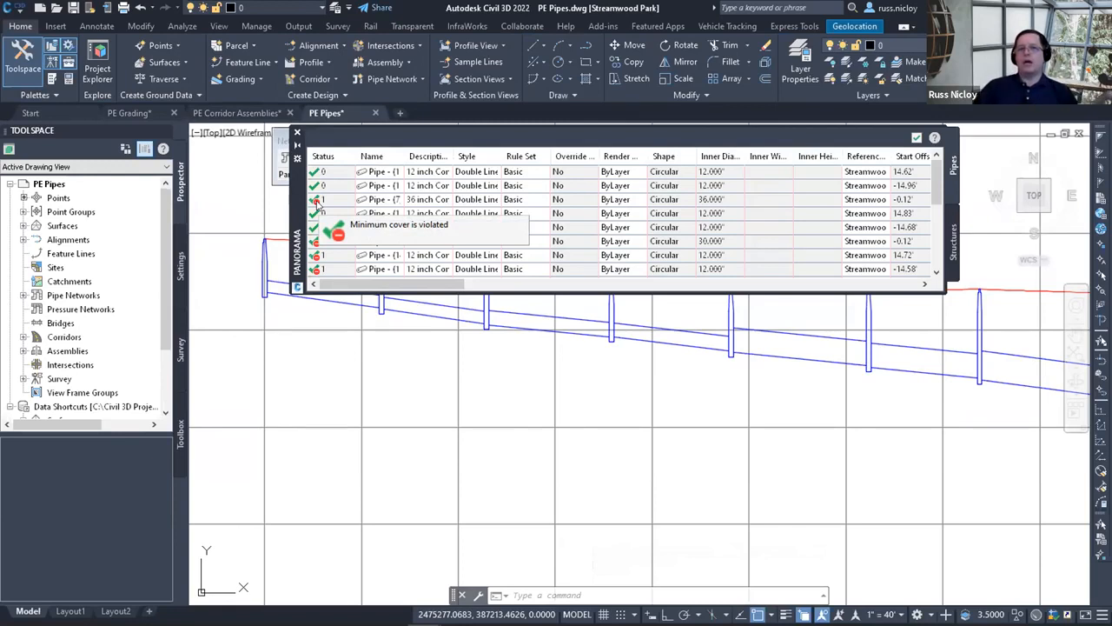
click(917, 138)
click(917, 138)
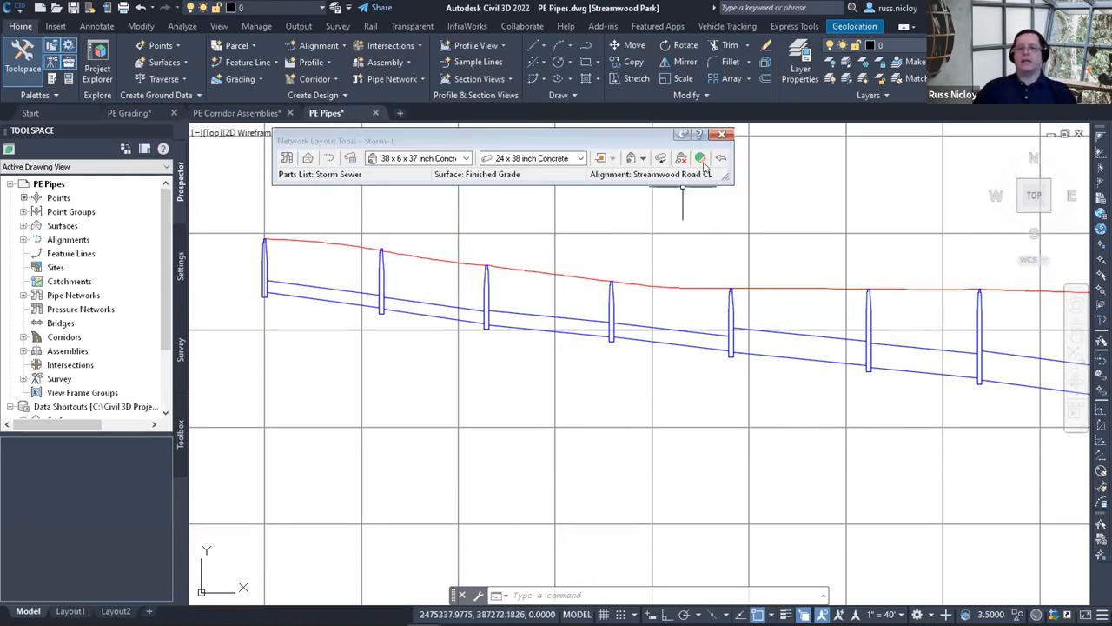
key(Escape)
Change the update mode of the finished grade surface profile in the storm profile view to Static.
scroll(577, 275, up, 3)
middle_drag(577, 274, 671, 276)
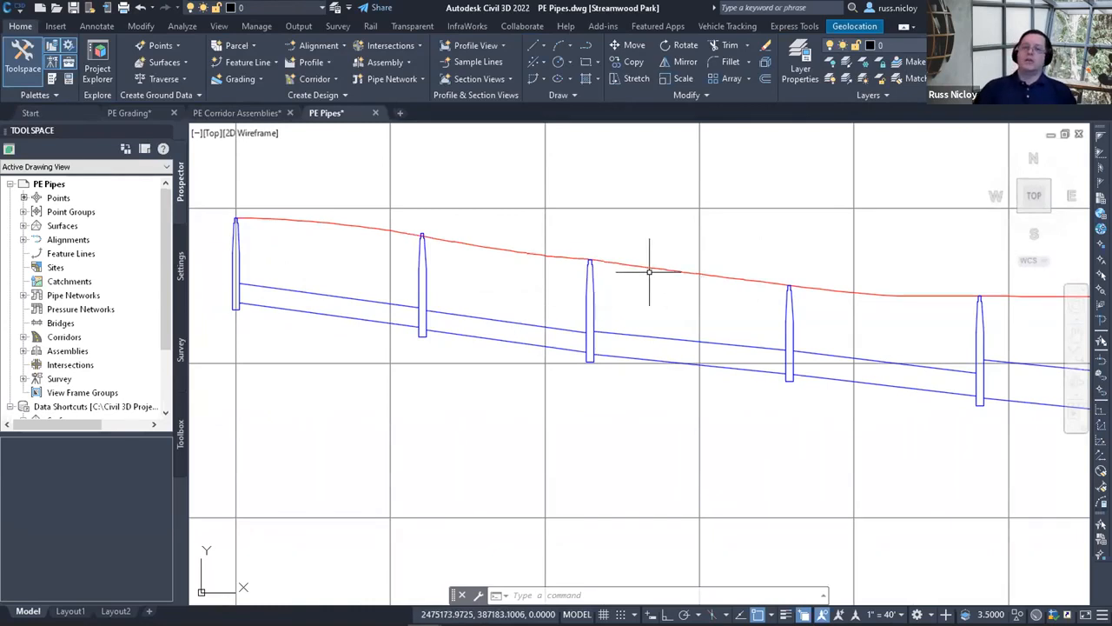
click(654, 268)
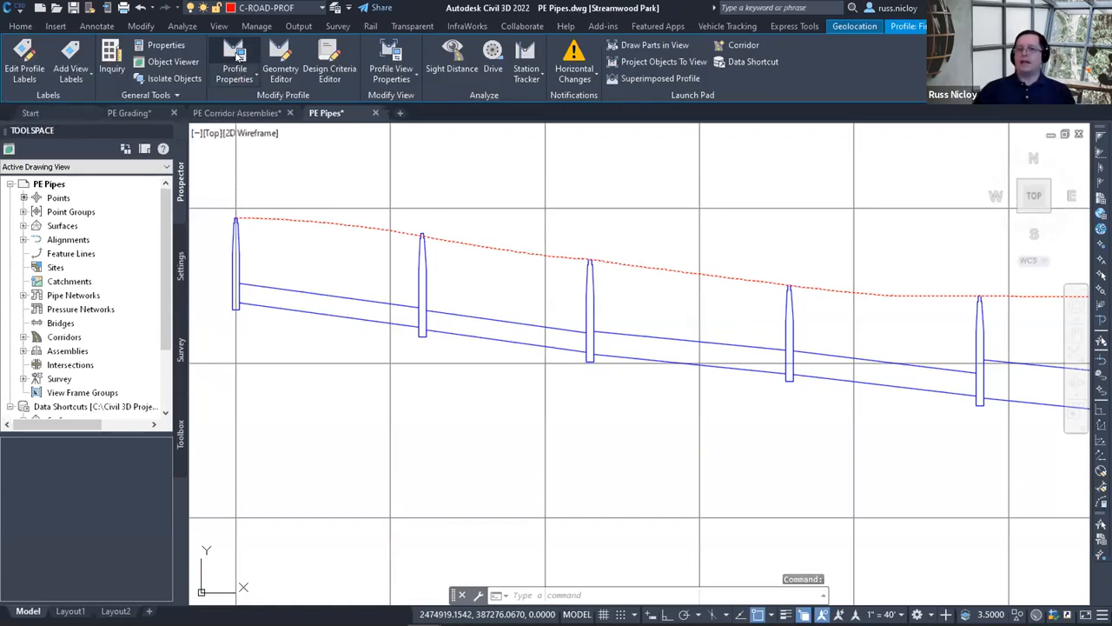
click(235, 58)
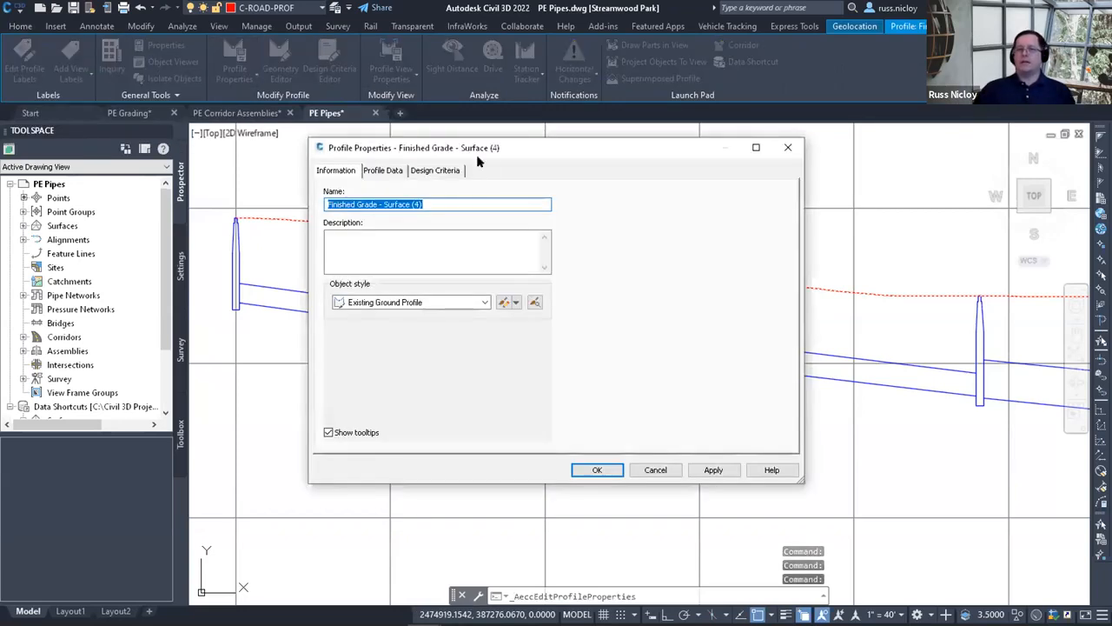
click(389, 171)
click(548, 227)
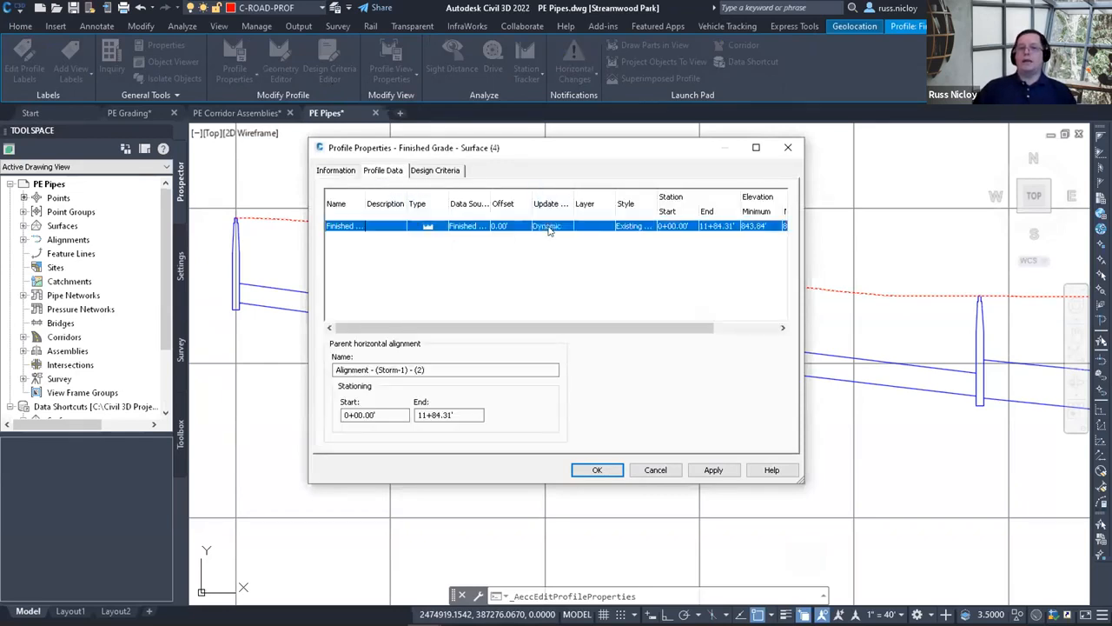
click(548, 228)
click(544, 241)
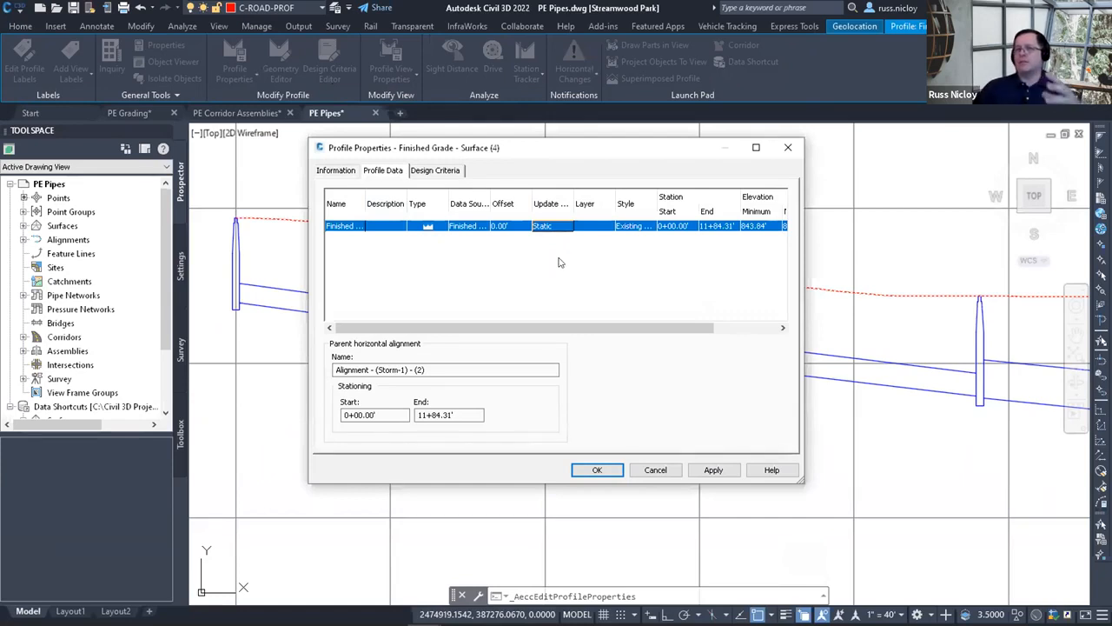
click(599, 469)
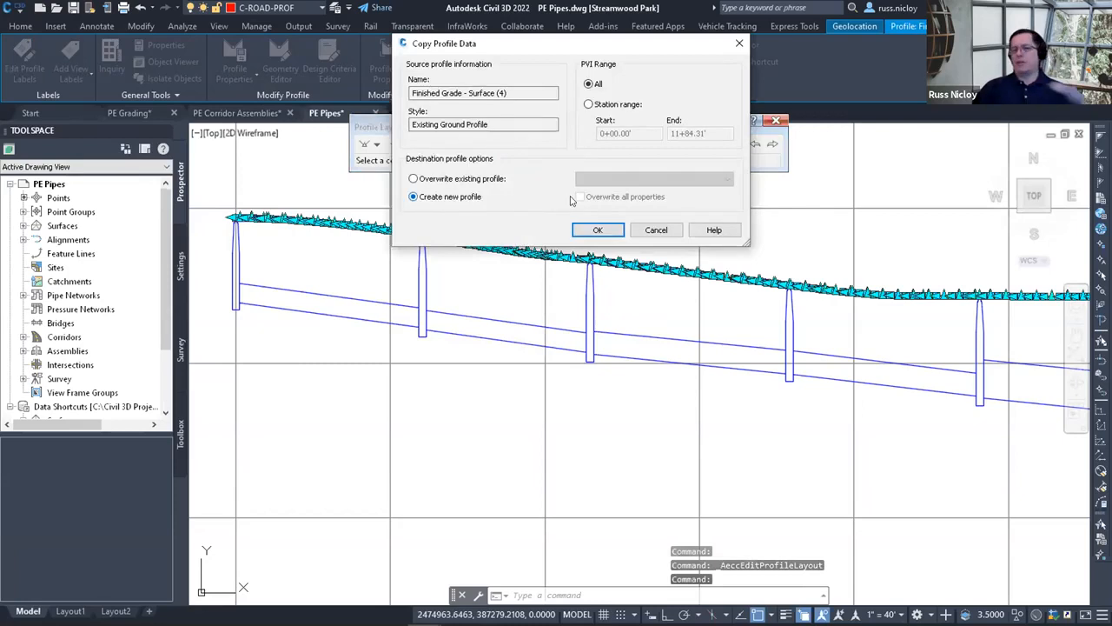
Copy all PVIs of the static finished grade profile into a new profile and close the profile layout tools.
click(597, 230)
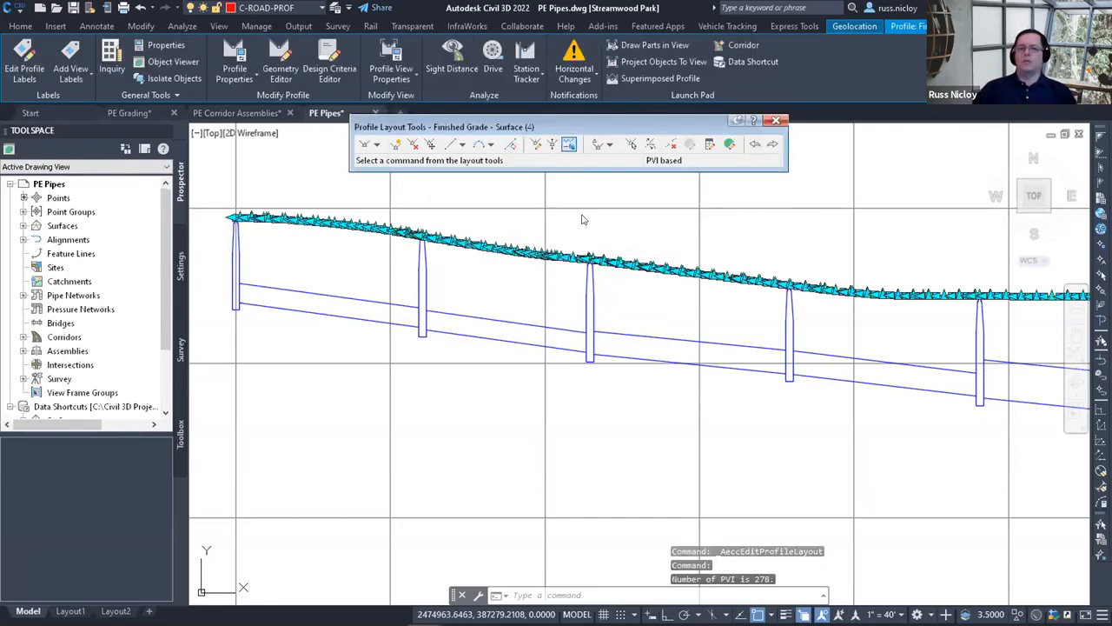
click(778, 120)
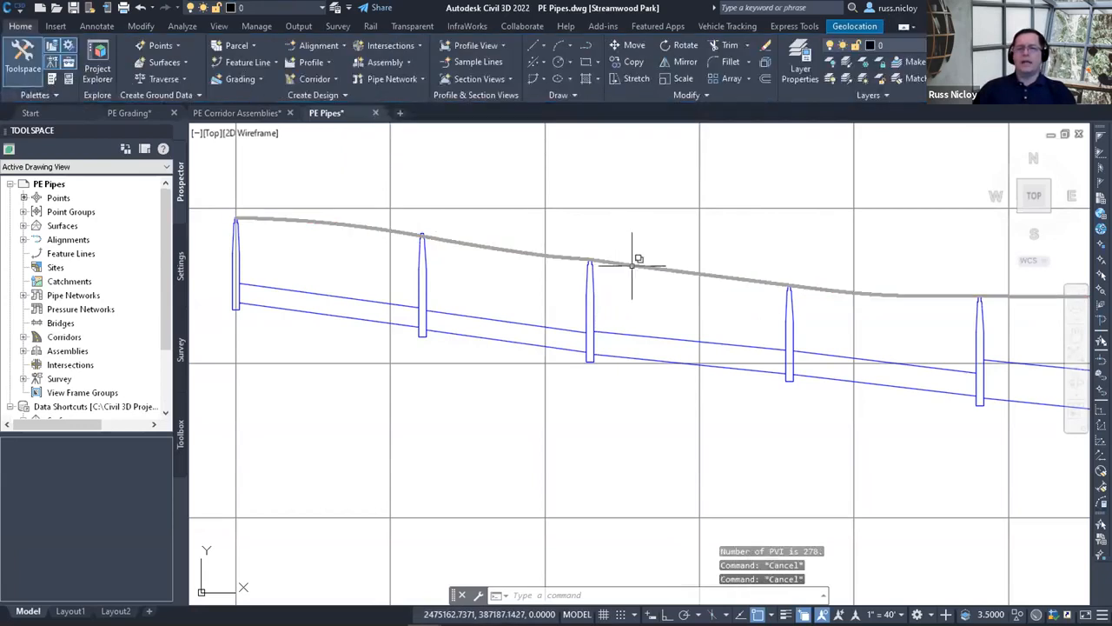
Change the update mode of the original finished grade surface profile in the storm profile view to Dynamic.
click(635, 261)
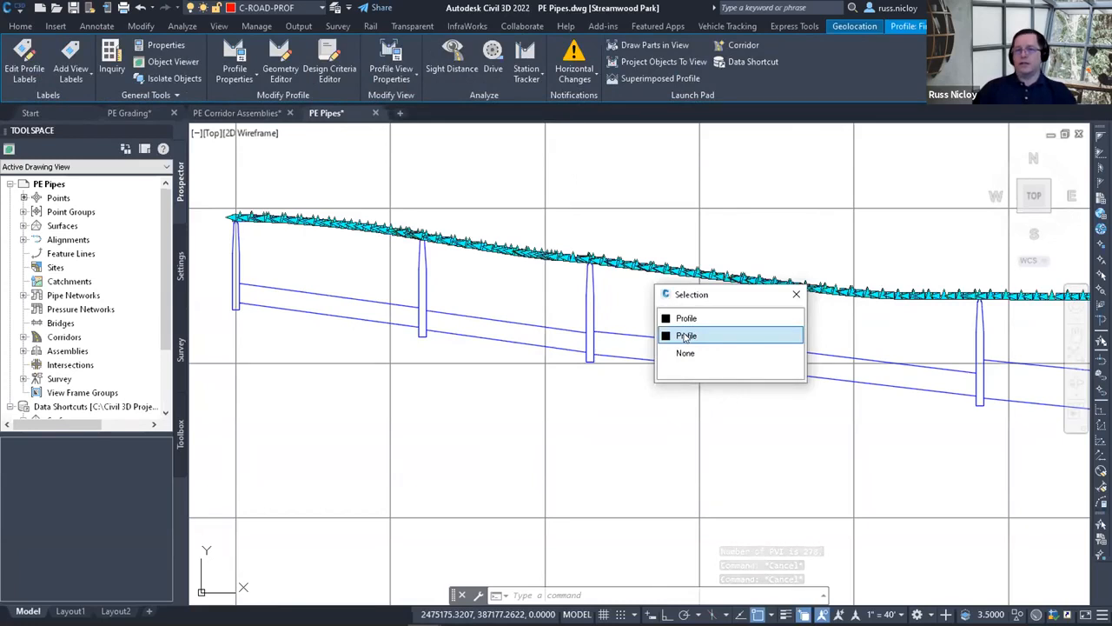
click(695, 335)
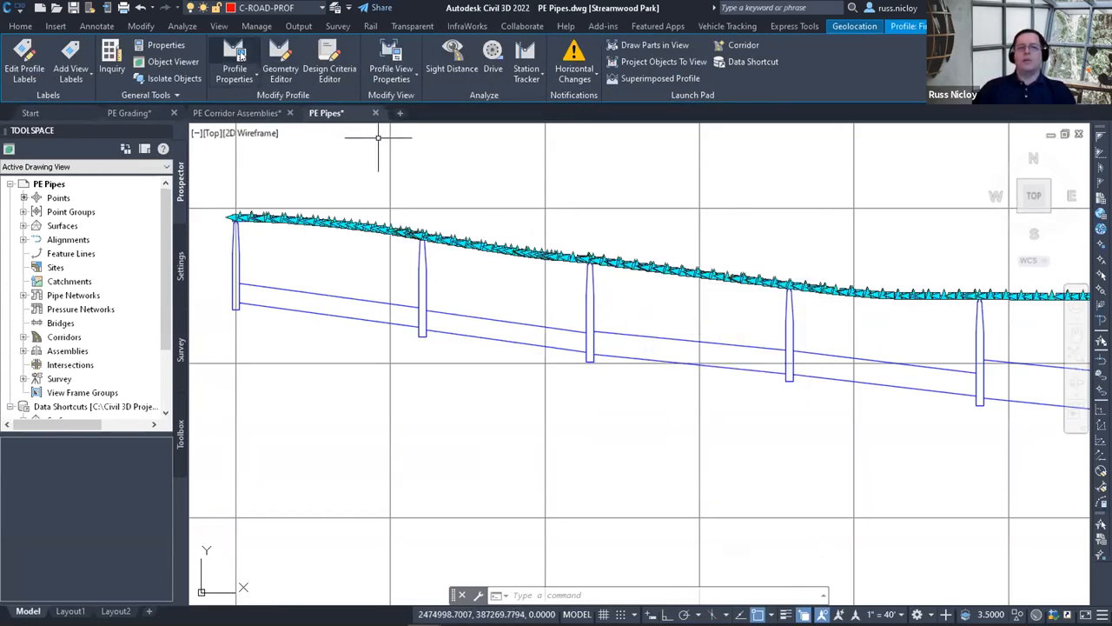
click(391, 173)
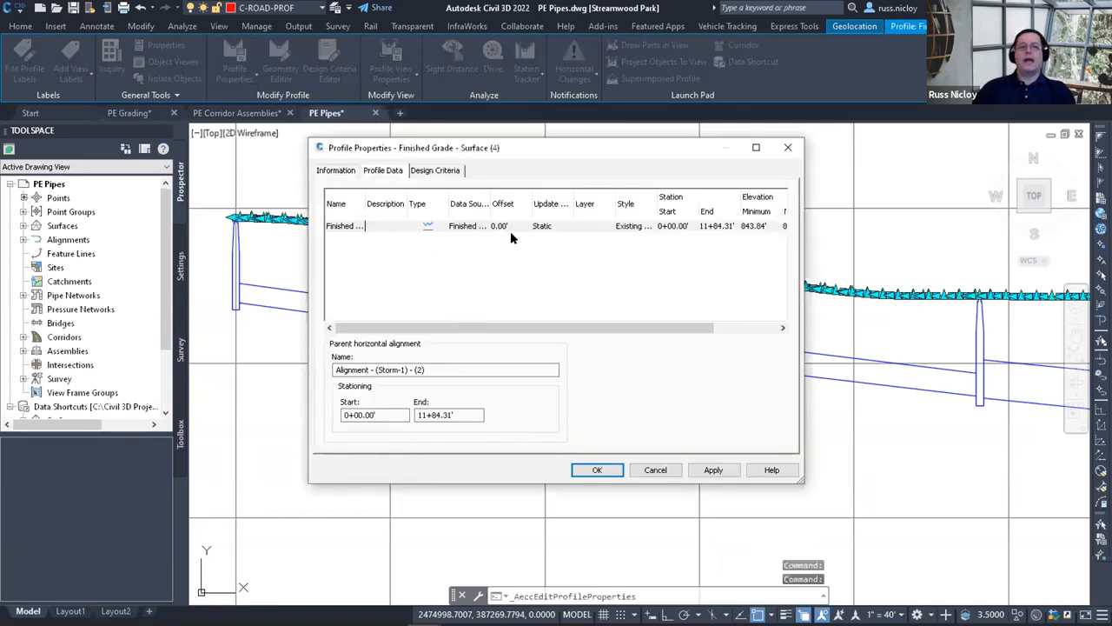
click(546, 229)
click(547, 229)
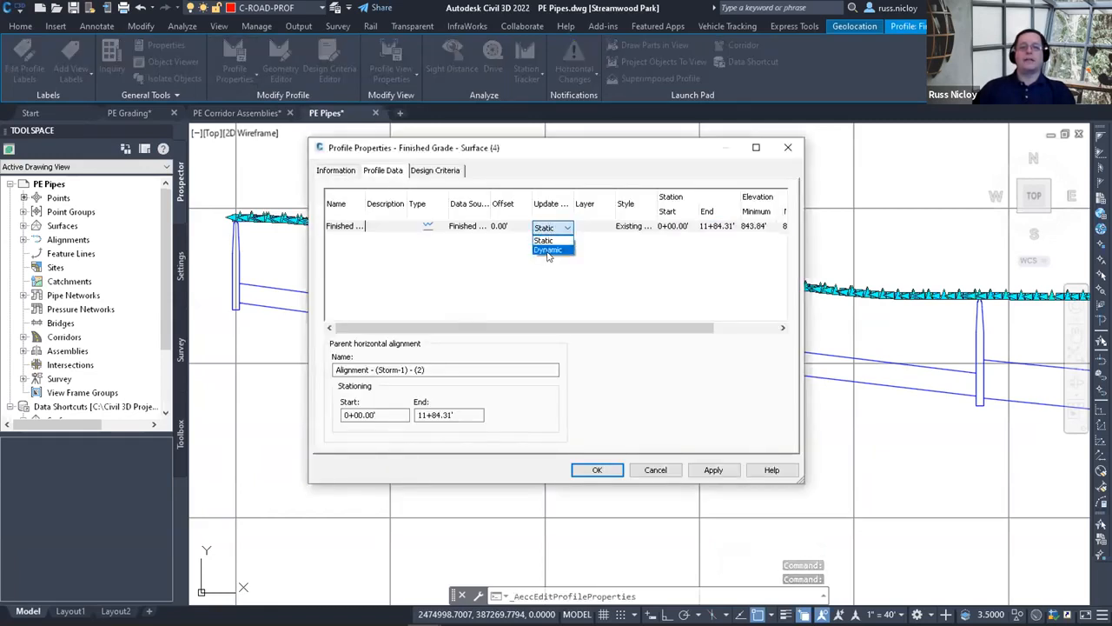
click(550, 252)
click(599, 469)
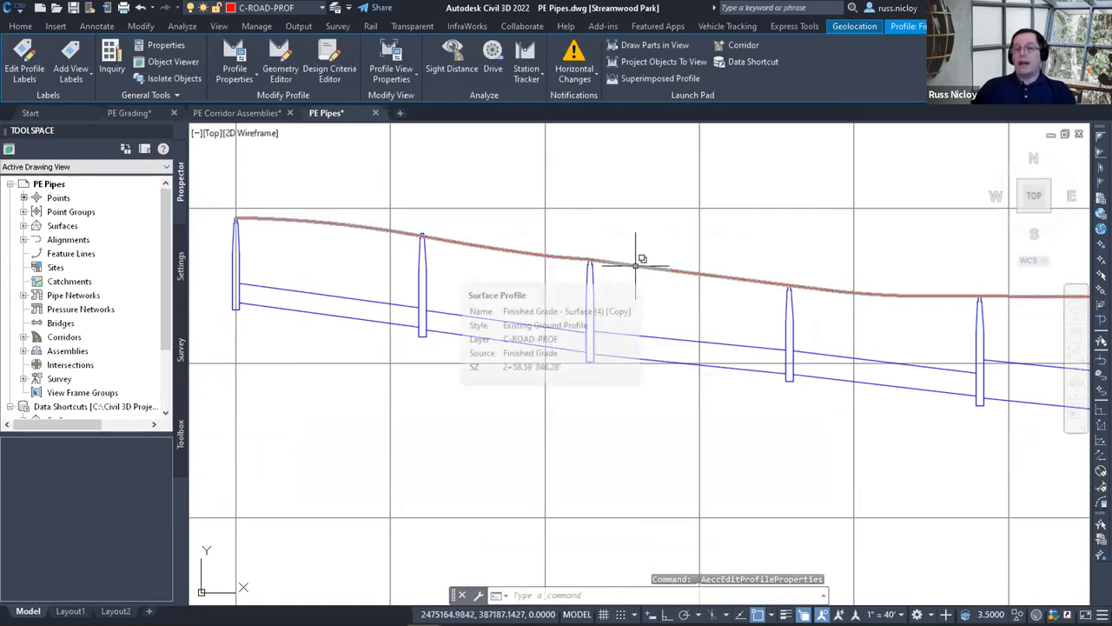
Lower all PVIs of the copied finished grade profile with an elevation change of -6 and close the profile layout tools.
click(635, 263)
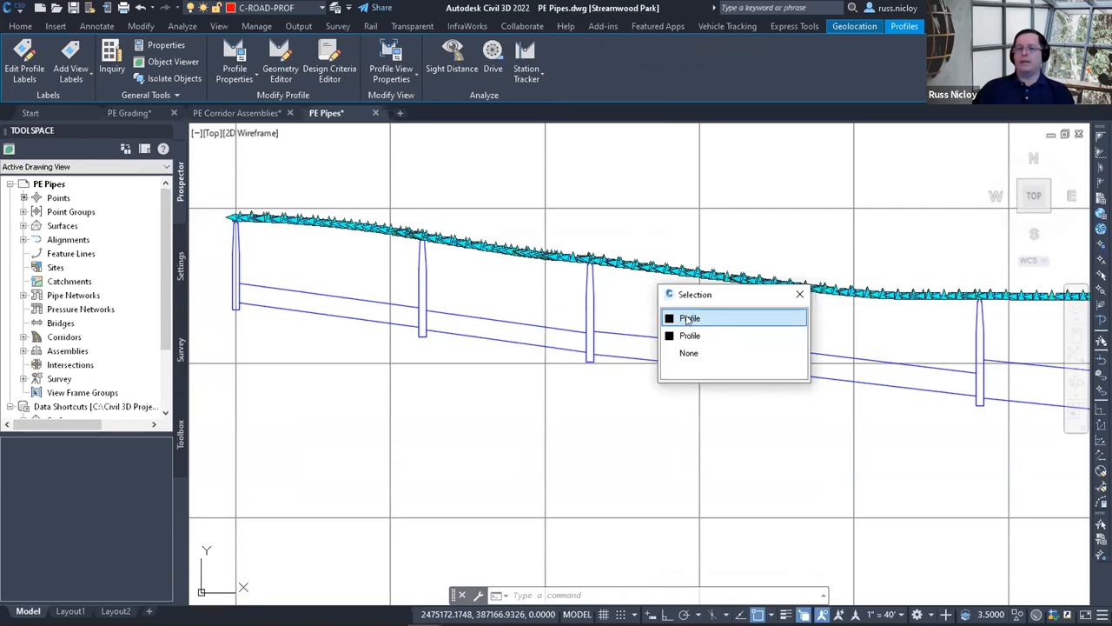
click(713, 318)
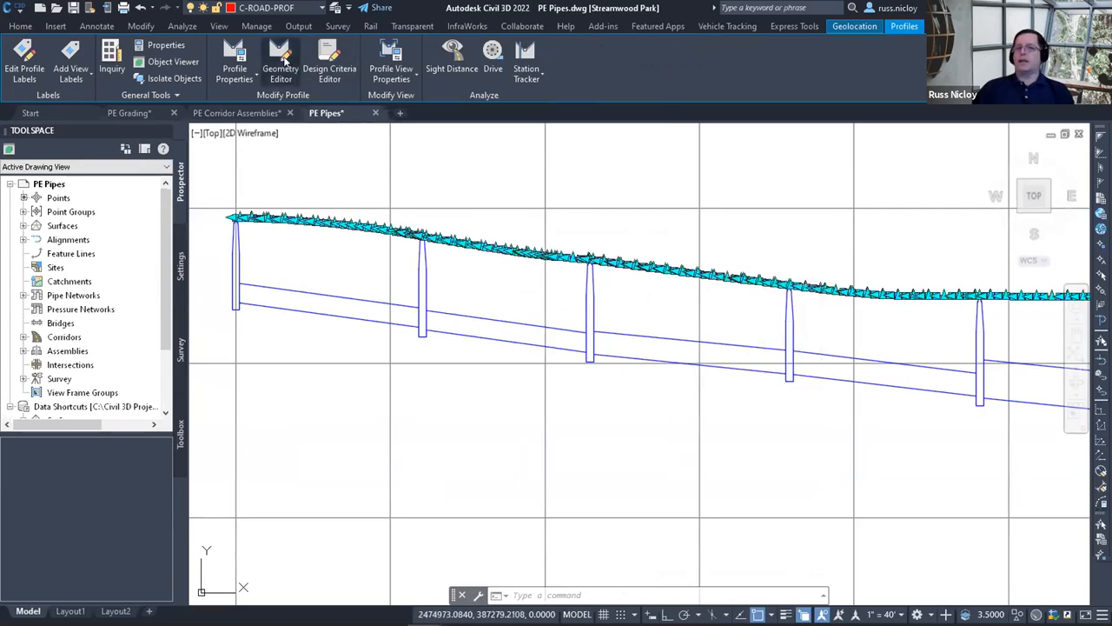
click(281, 70)
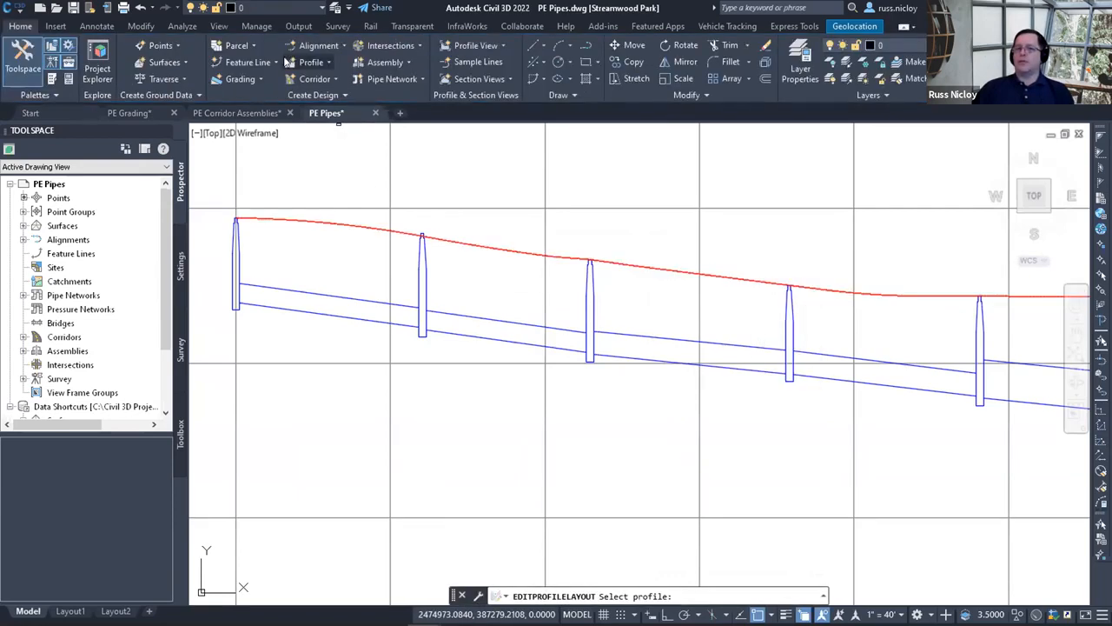
click(528, 252)
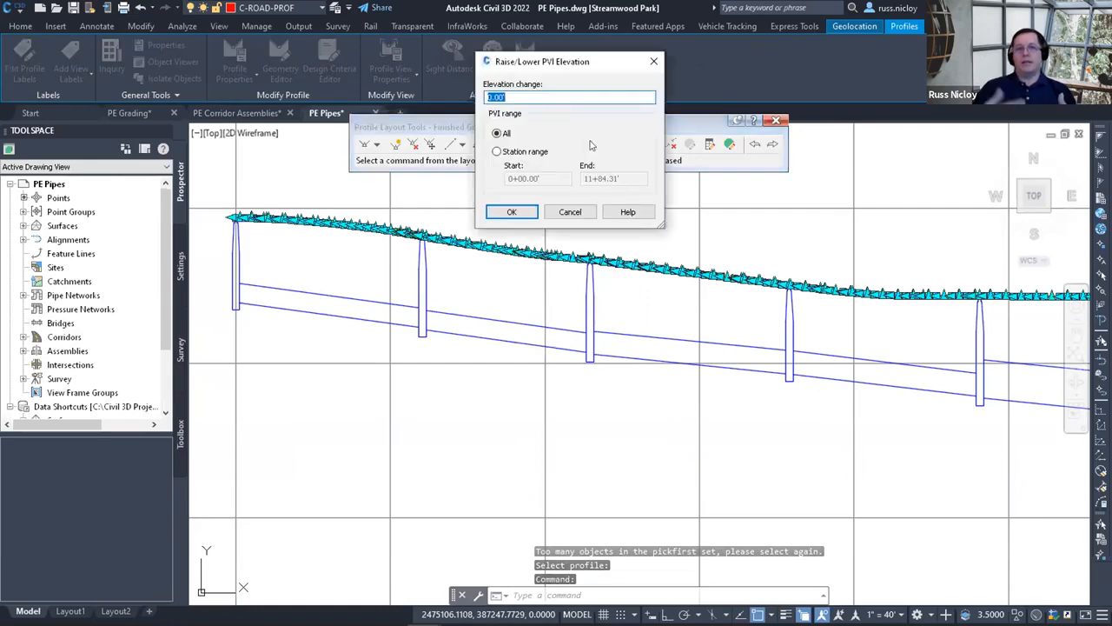
text(-6)
click(518, 214)
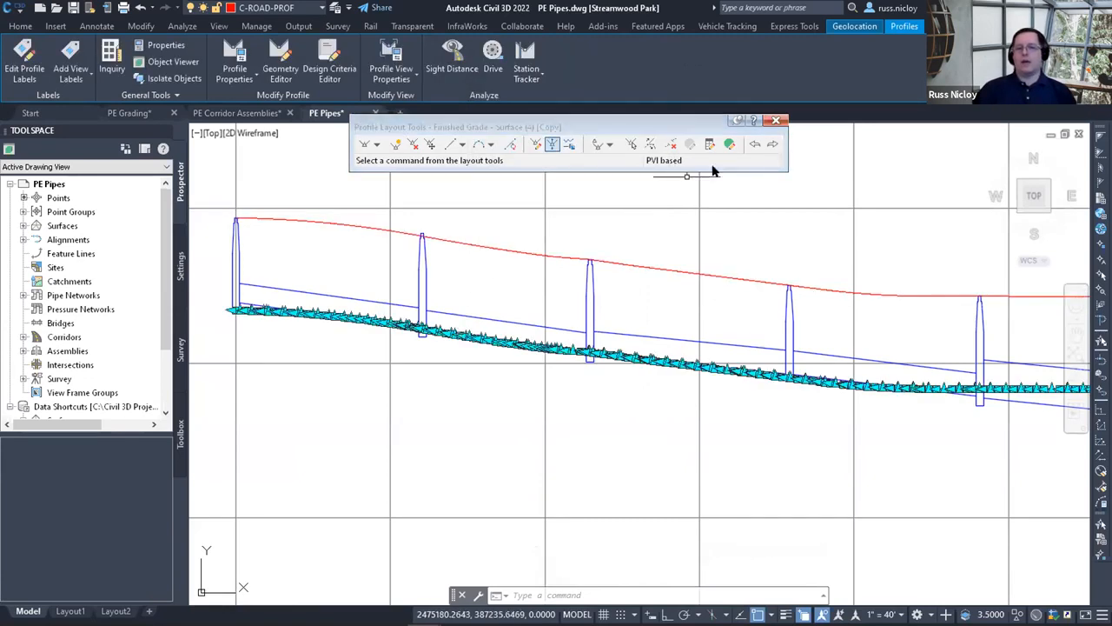
key(Escape)
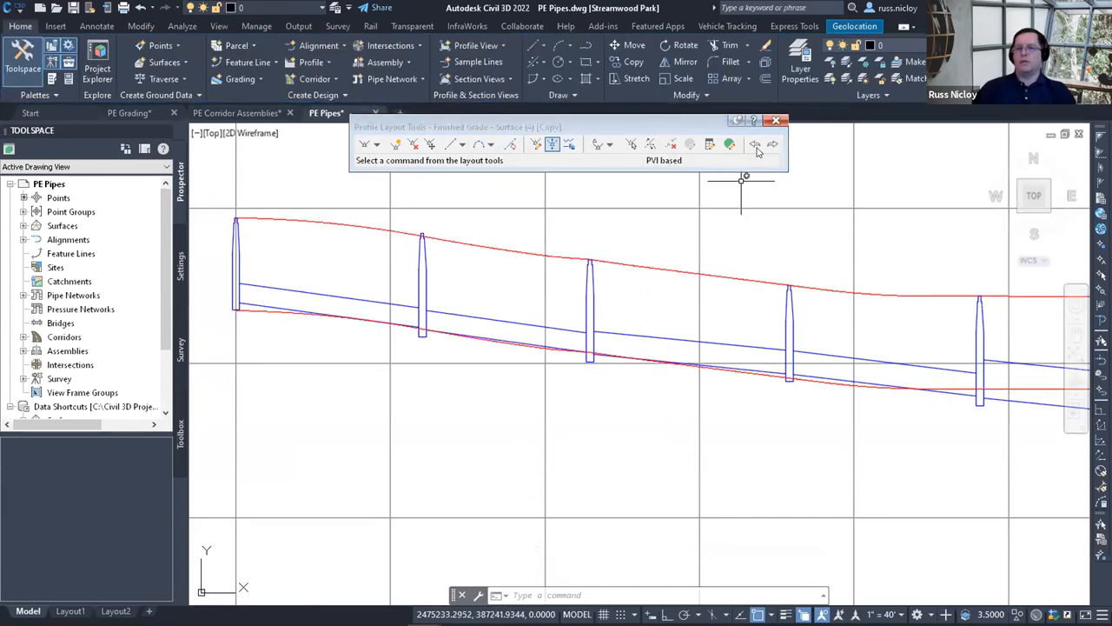
click(776, 121)
Move the first storm pipe down as a whole so that its crown lies below the lowered profile copy.
scroll(529, 347, up, 3)
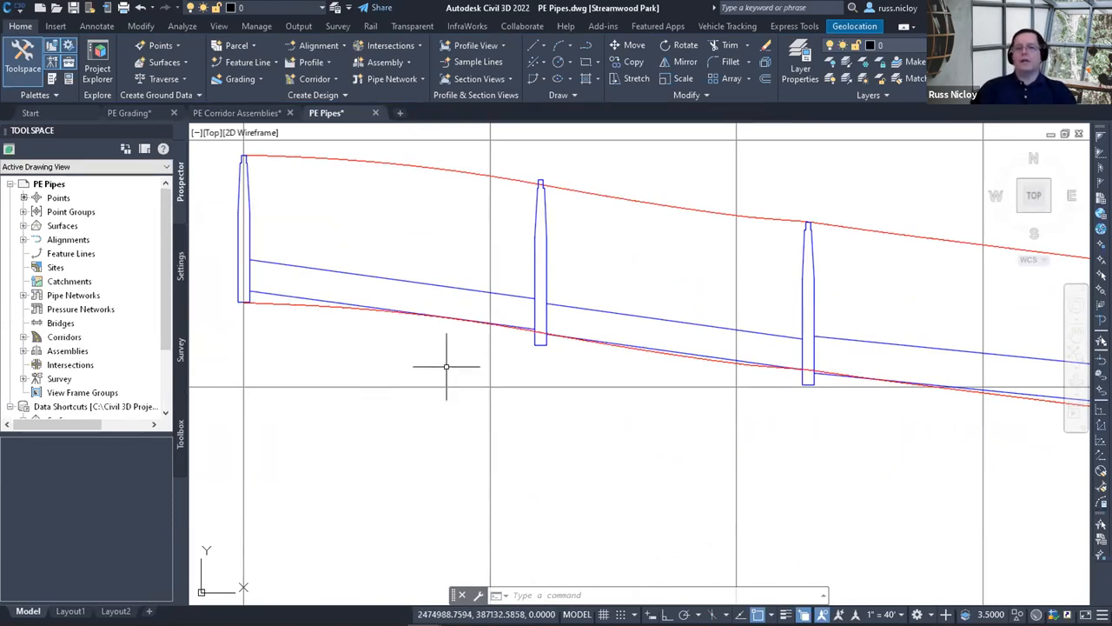
middle_drag(426, 300, 497, 292)
click(454, 278)
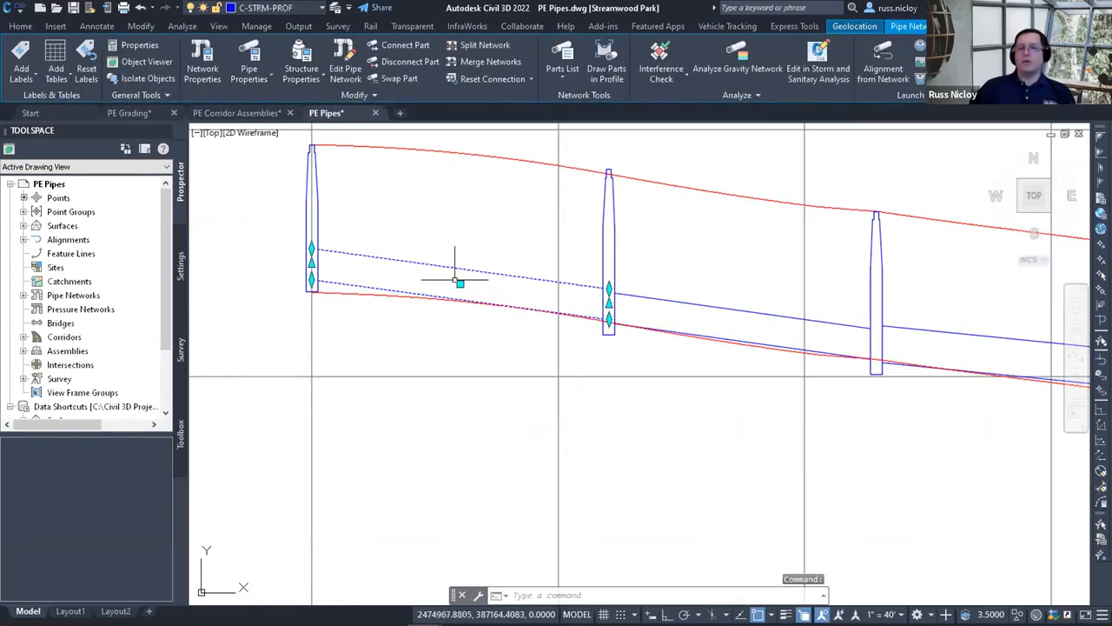
click(460, 283)
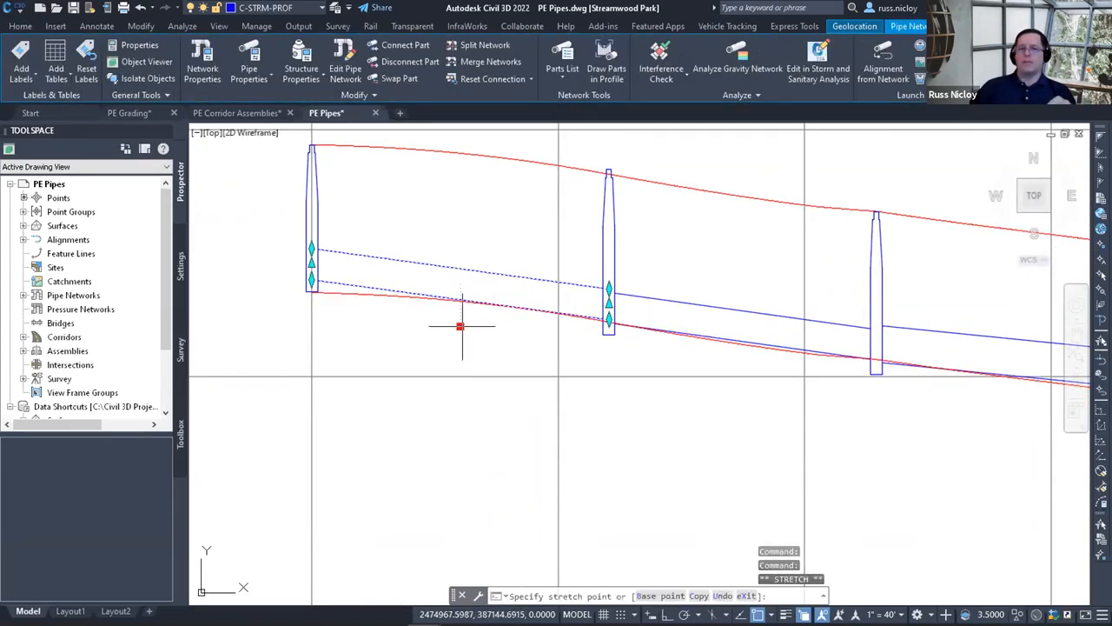
click(460, 326)
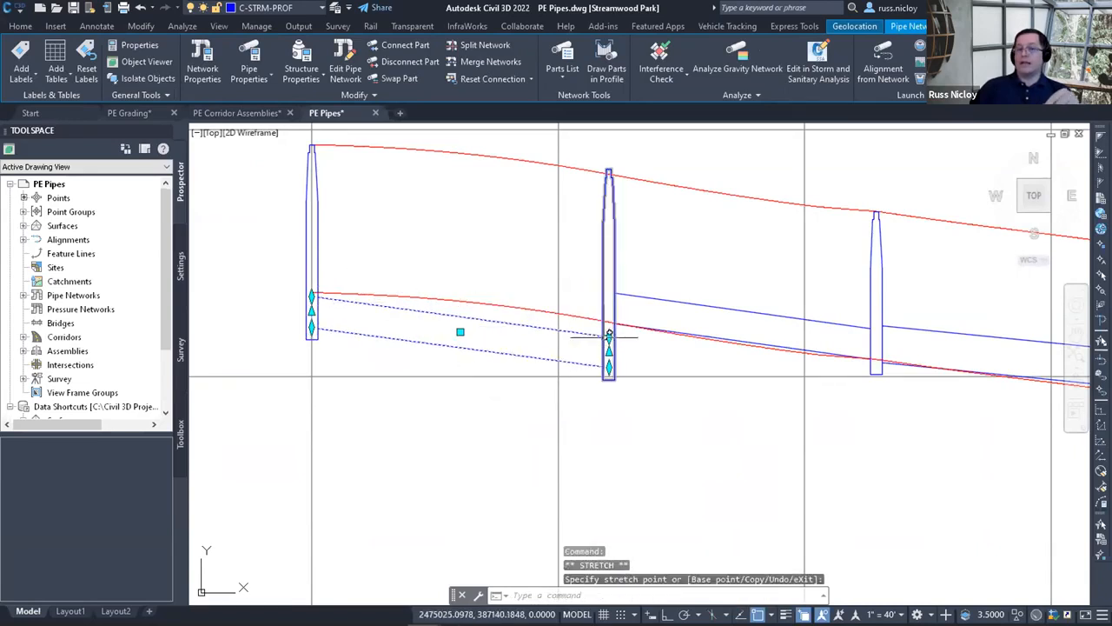
Adjust the elevation of the first storm pipe's downstream end, keeping its crown below the lowered profile copy.
click(609, 302)
scroll(619, 333, up, 5)
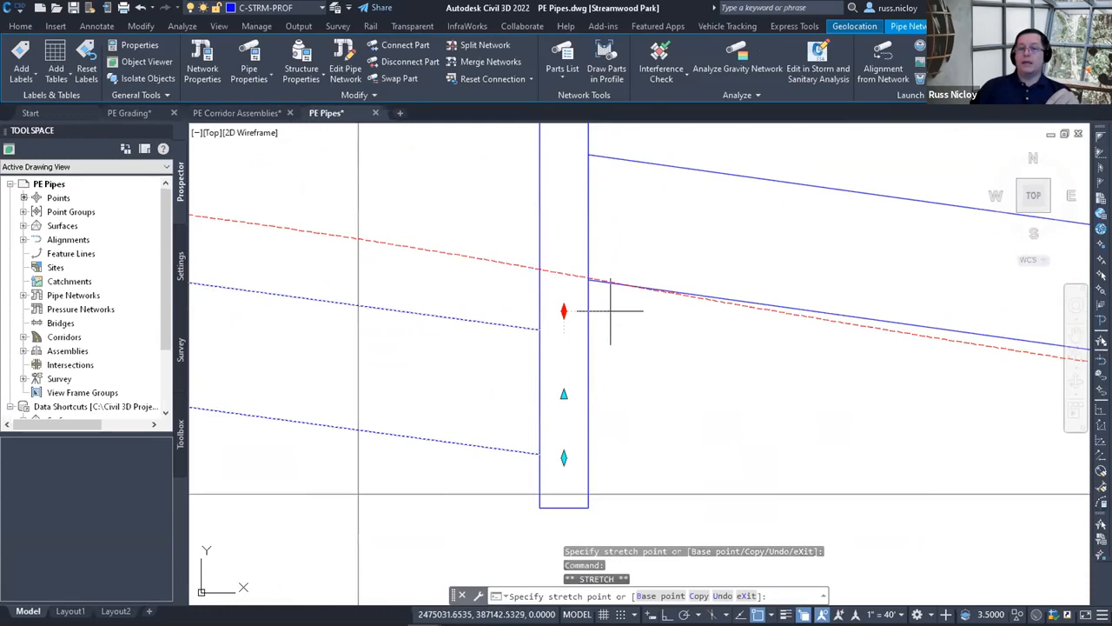
click(619, 331)
scroll(620, 330, down, 6)
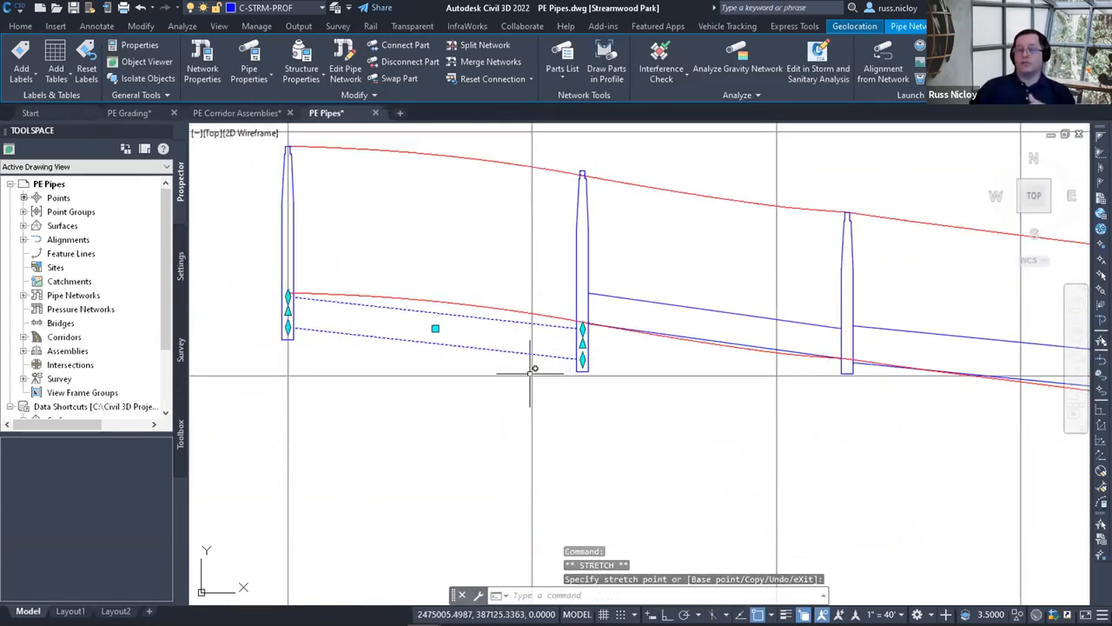
mouse_move(648, 372)
middle_down()
mouse_move(547, 345)
mouse_move(545, 358)
middle_up()
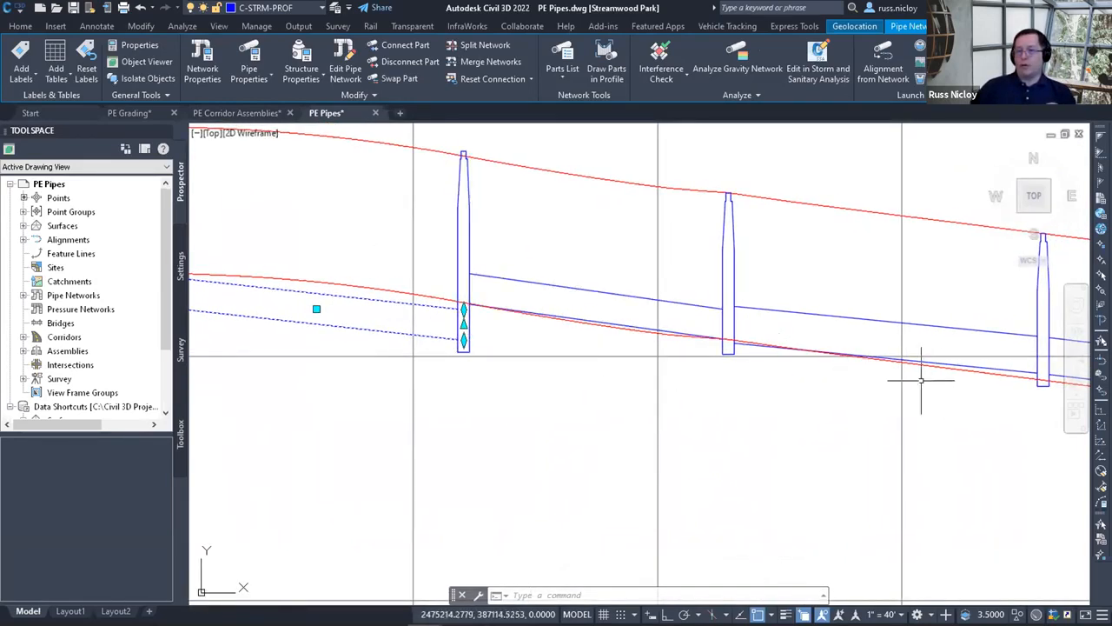
click(464, 339)
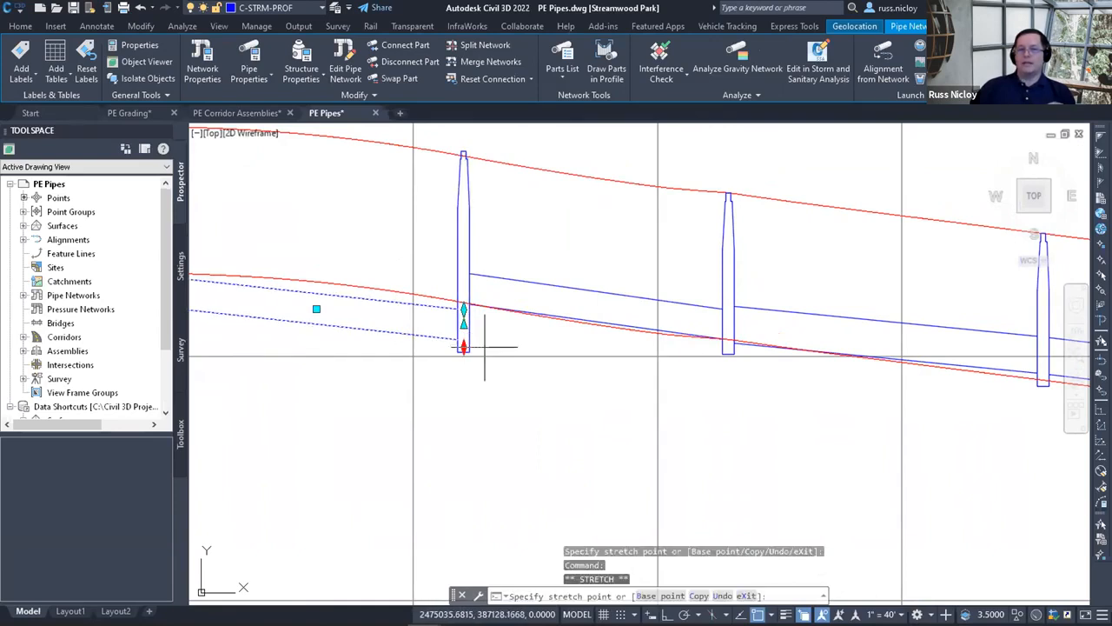
Move the second storm pipe down as a whole below the lowered profile copy and clear the selection.
click(509, 282)
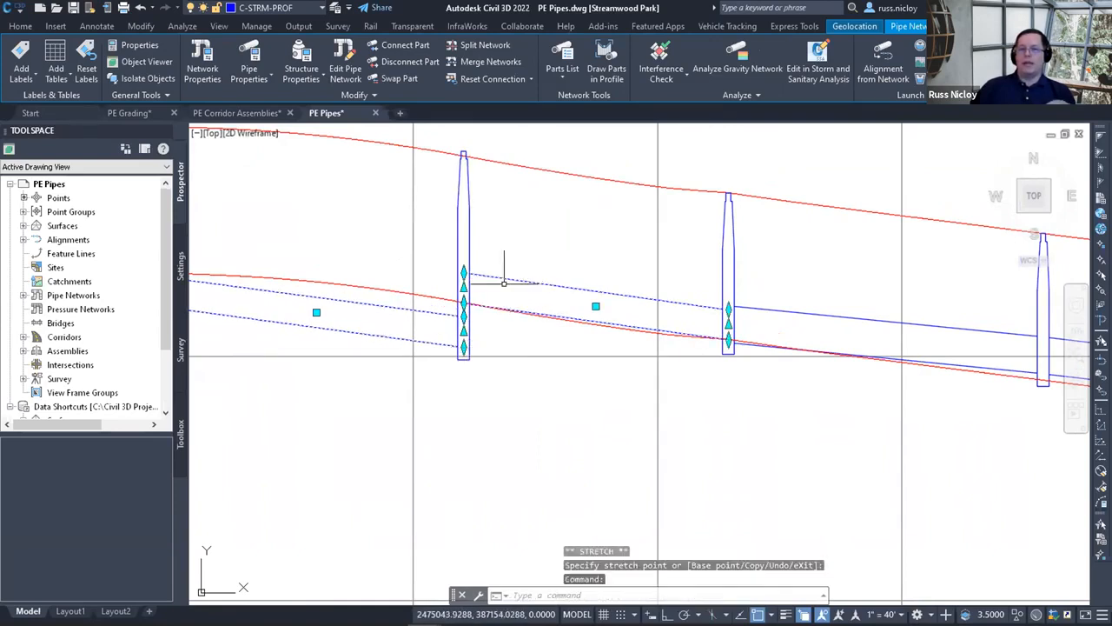
click(596, 306)
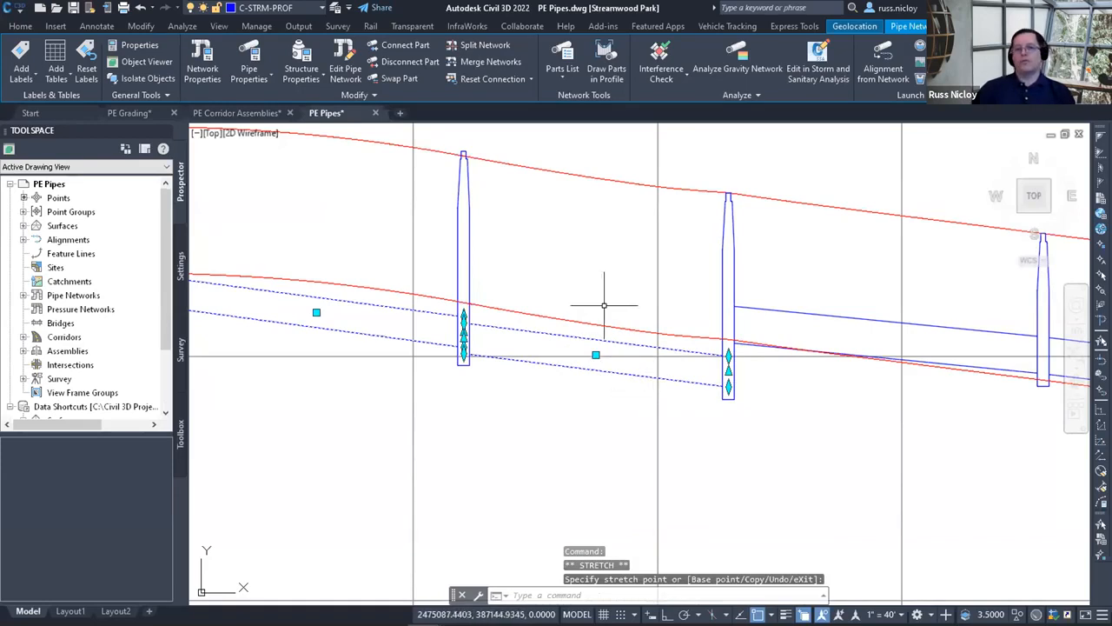
click(566, 319)
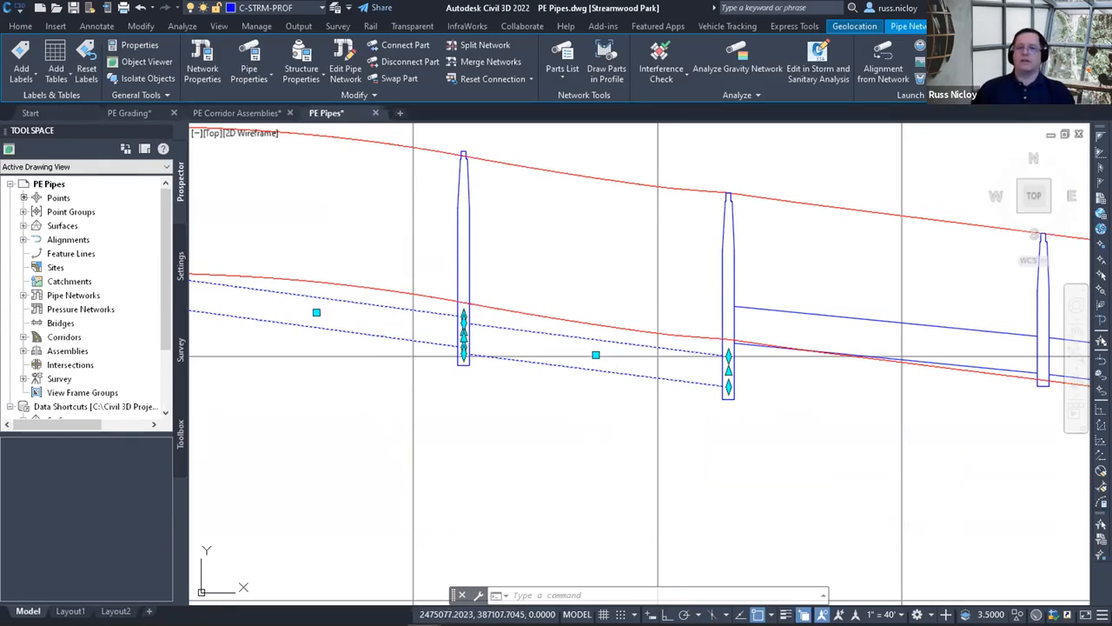
key(Escape)
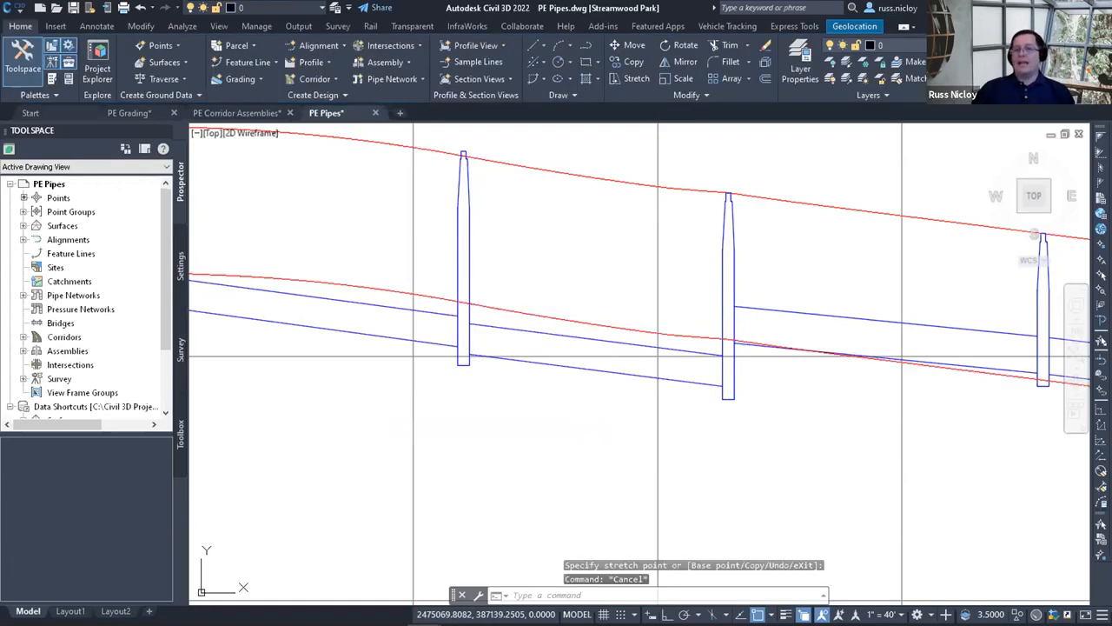
Delete the lowered finished grade profile copy from the storm profile view.
click(566, 320)
scroll(567, 320, down, 3)
middle_drag(609, 366, 547, 357)
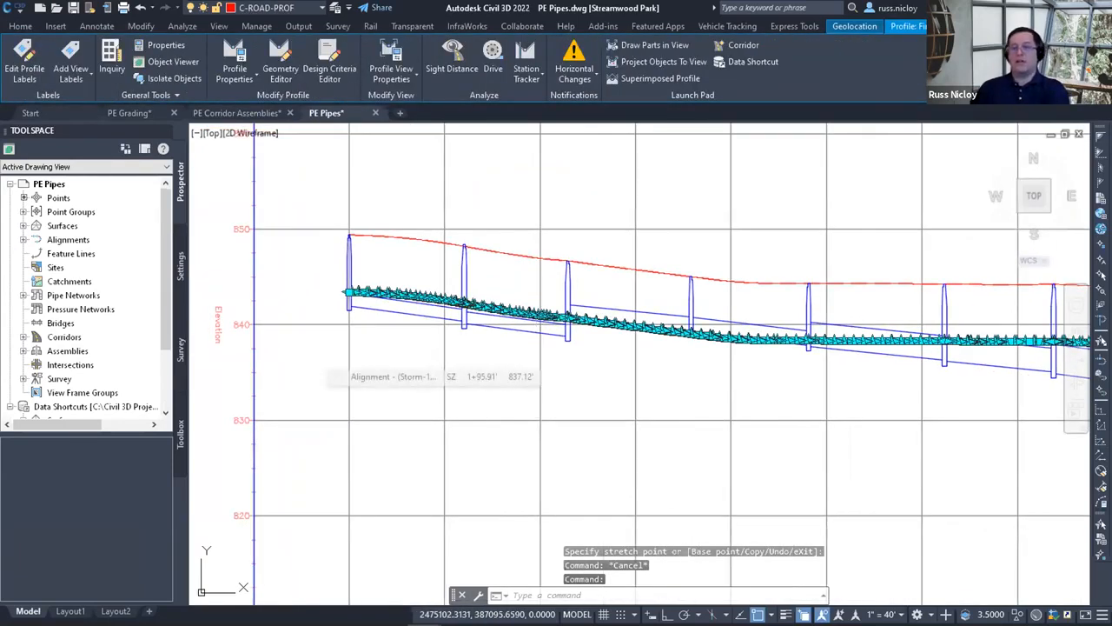
key(Delete)
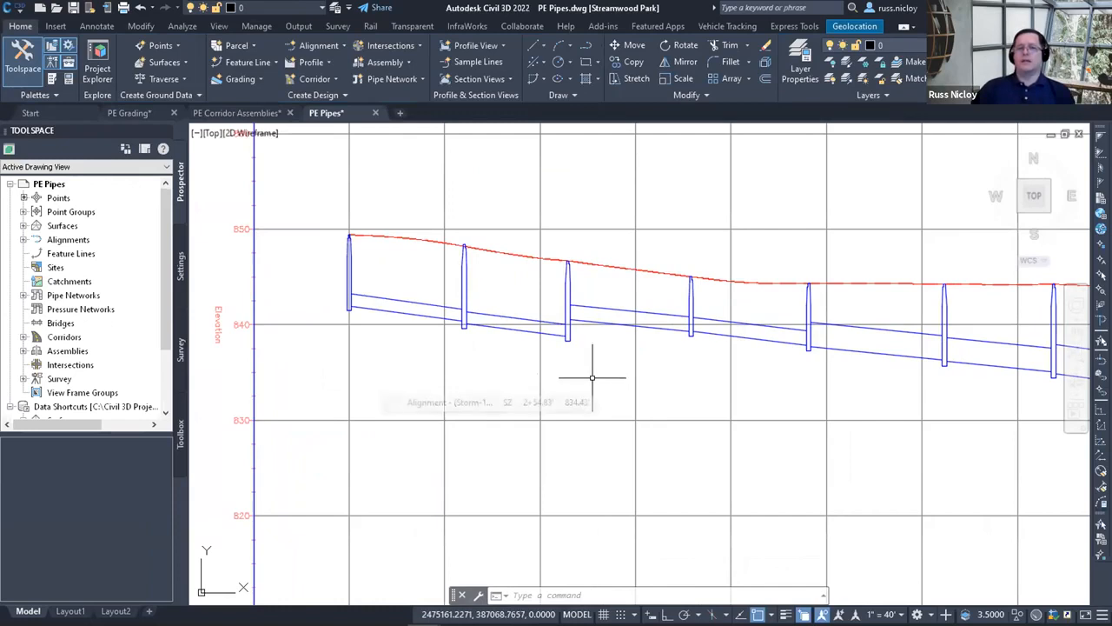
Open Project Explorer on the Storm-1 network's pipes and examine the minimum cover violations of the individual pipes.
middle_drag(601, 373, 454, 377)
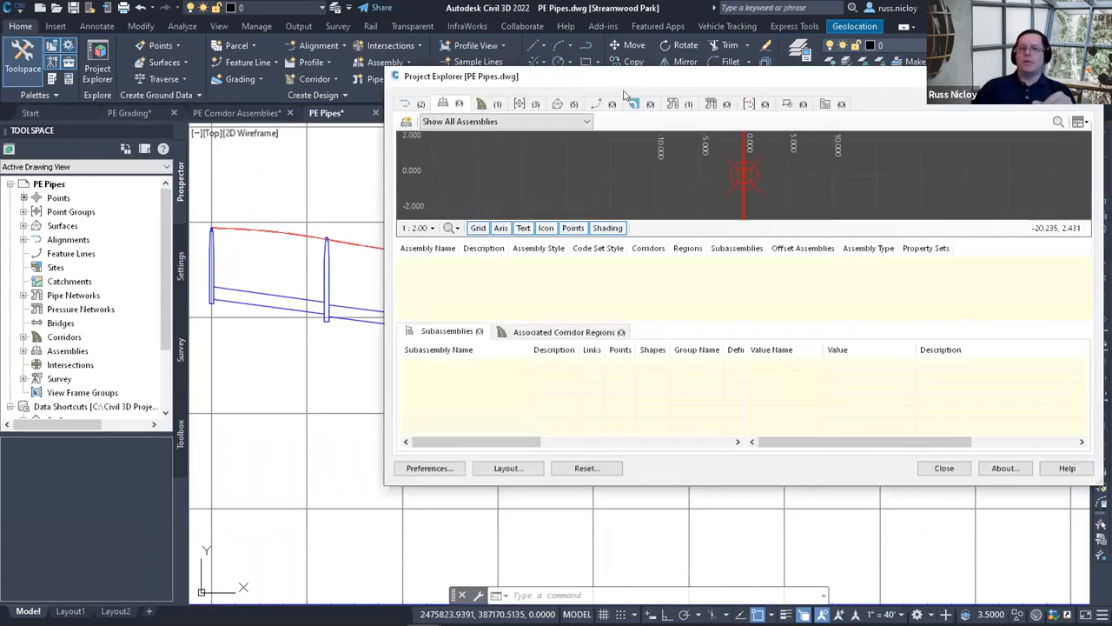
click(676, 106)
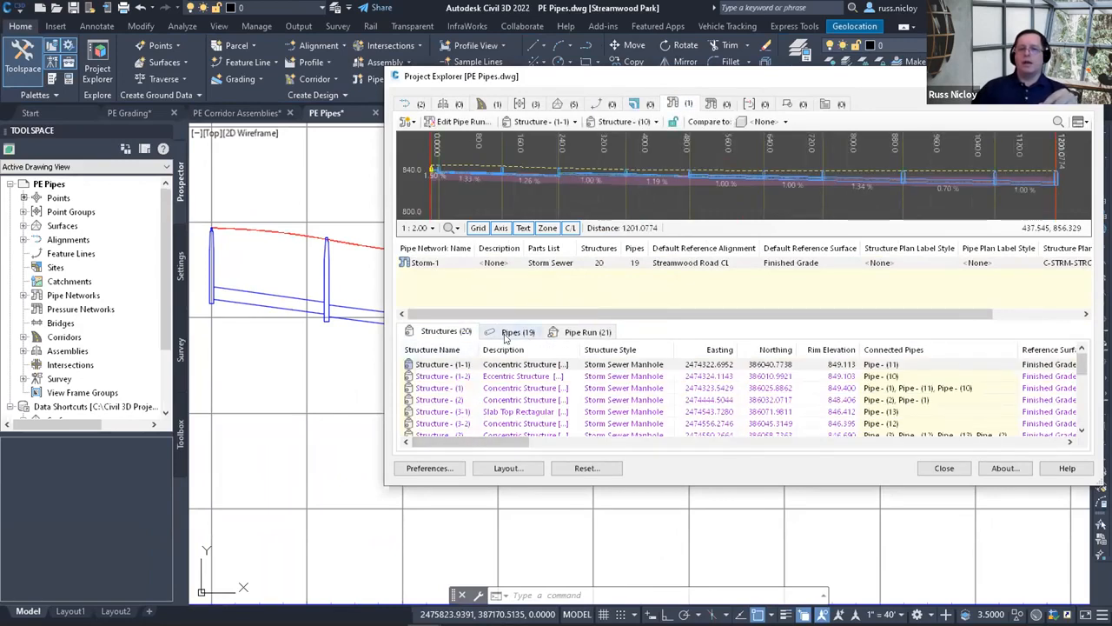
click(518, 333)
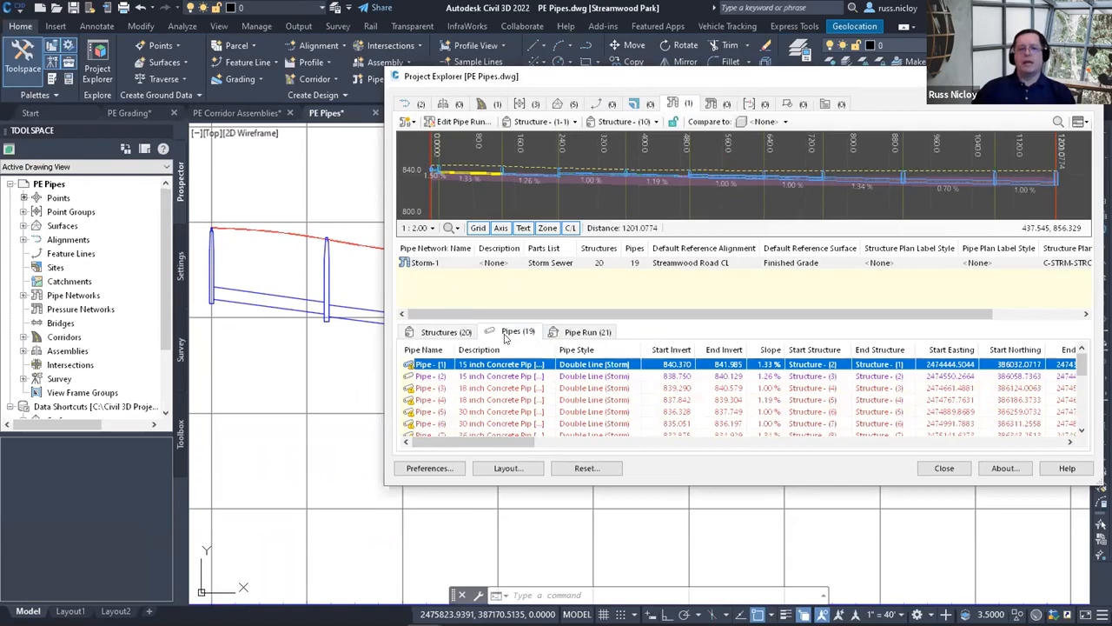
mouse_move(472, 363)
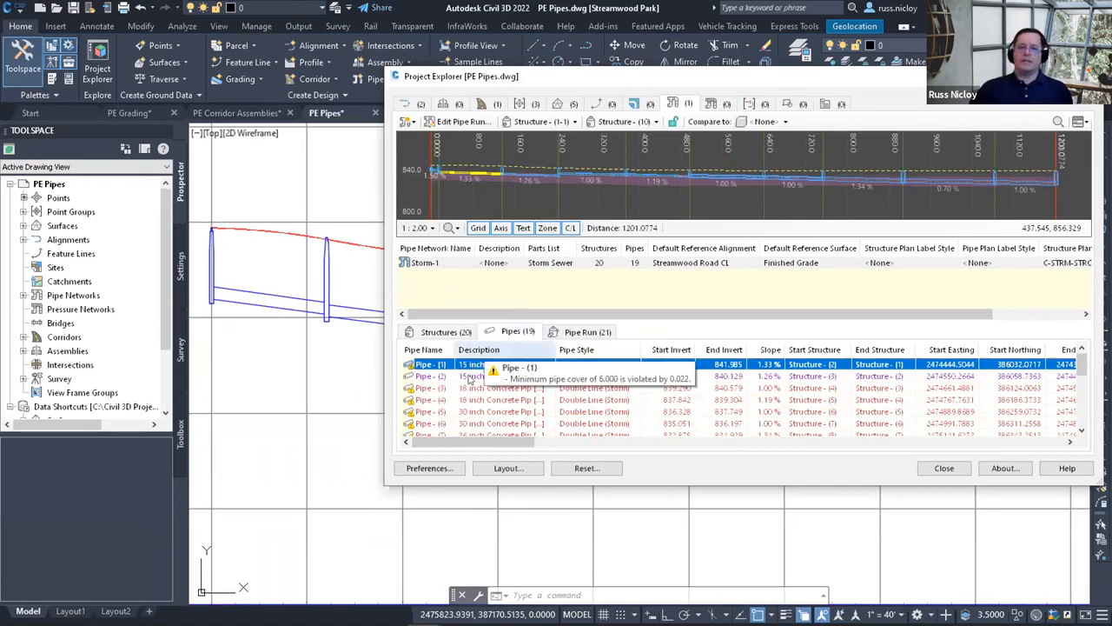
mouse_move(456, 386)
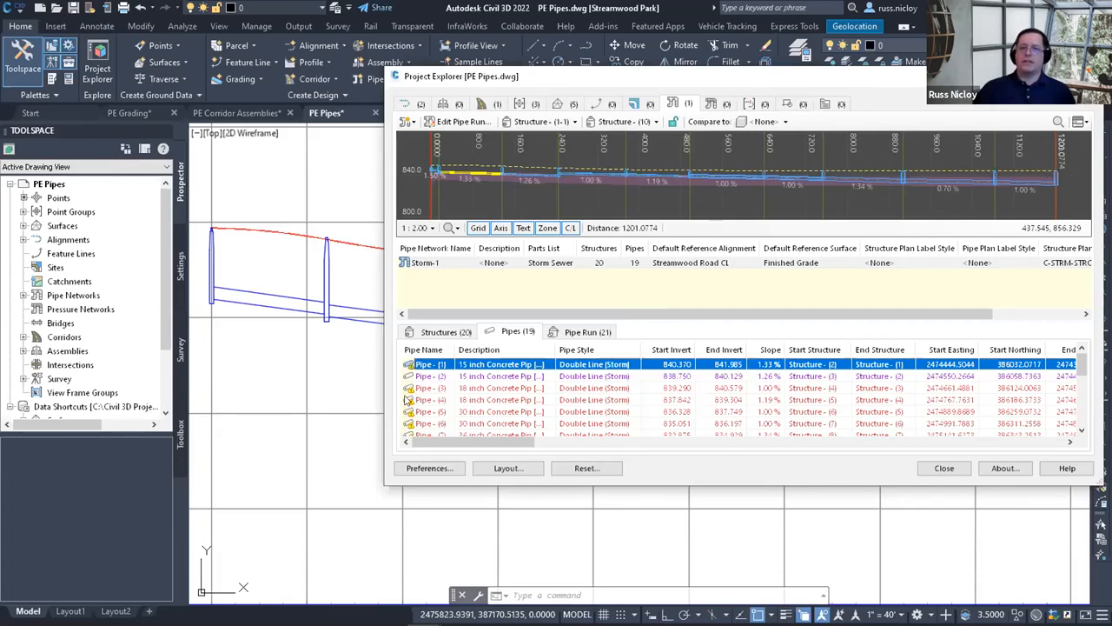
mouse_move(407, 420)
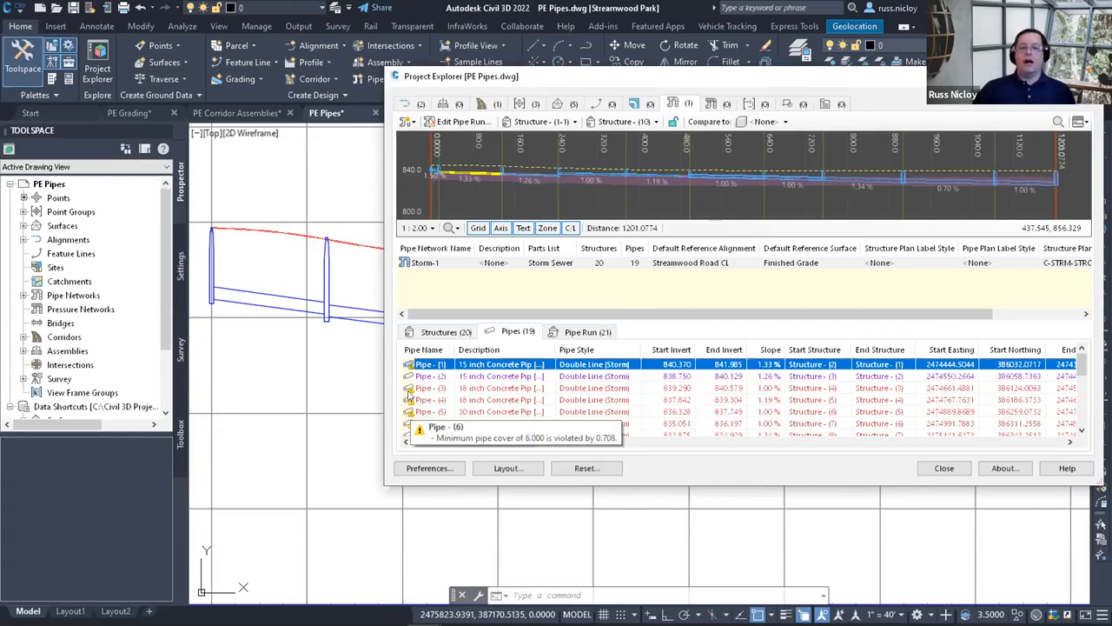
mouse_move(408, 391)
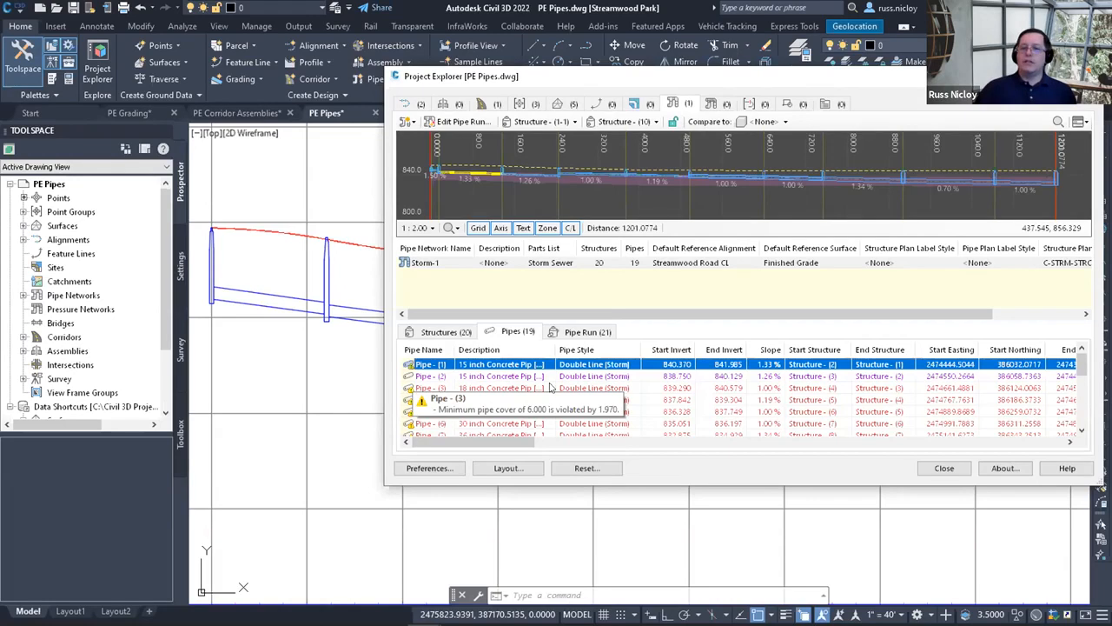
drag(541, 445, 644, 439)
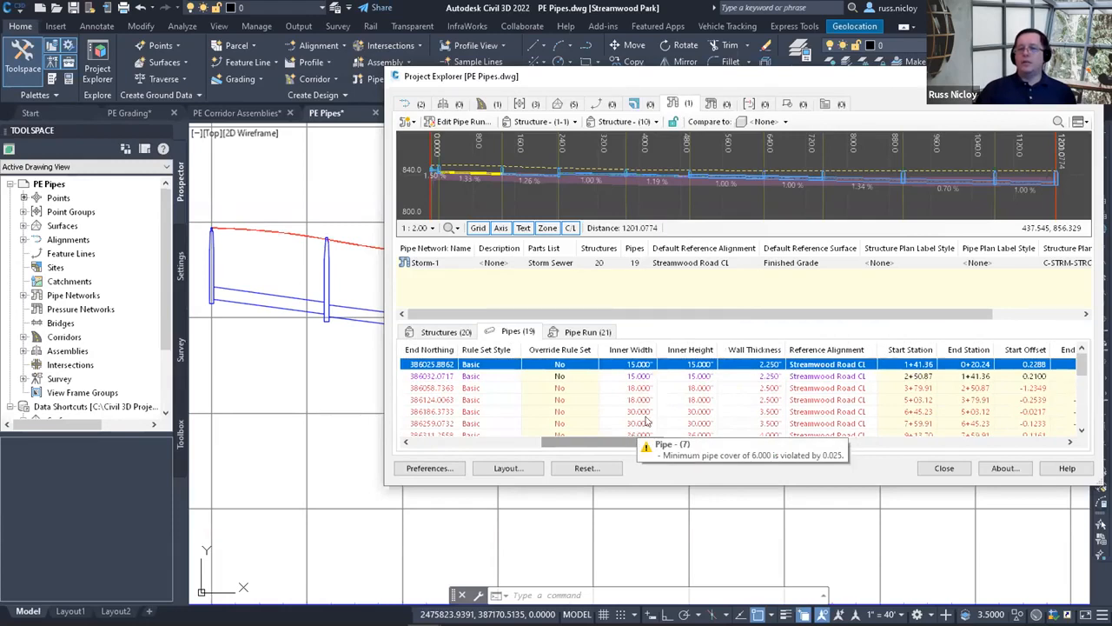
drag(621, 445, 439, 447)
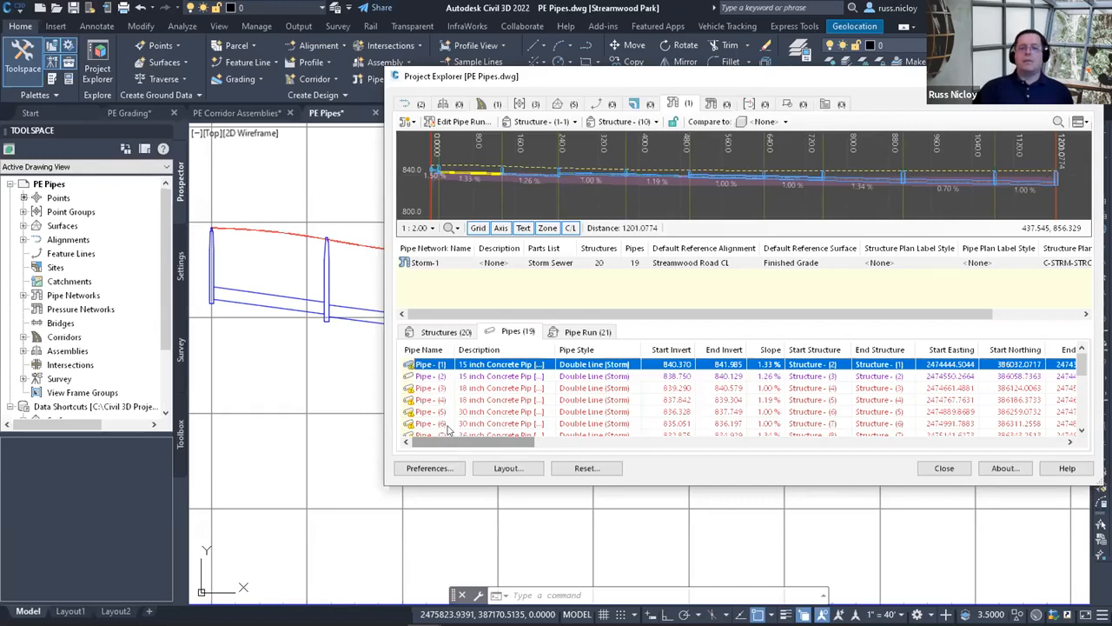
mouse_move(447, 425)
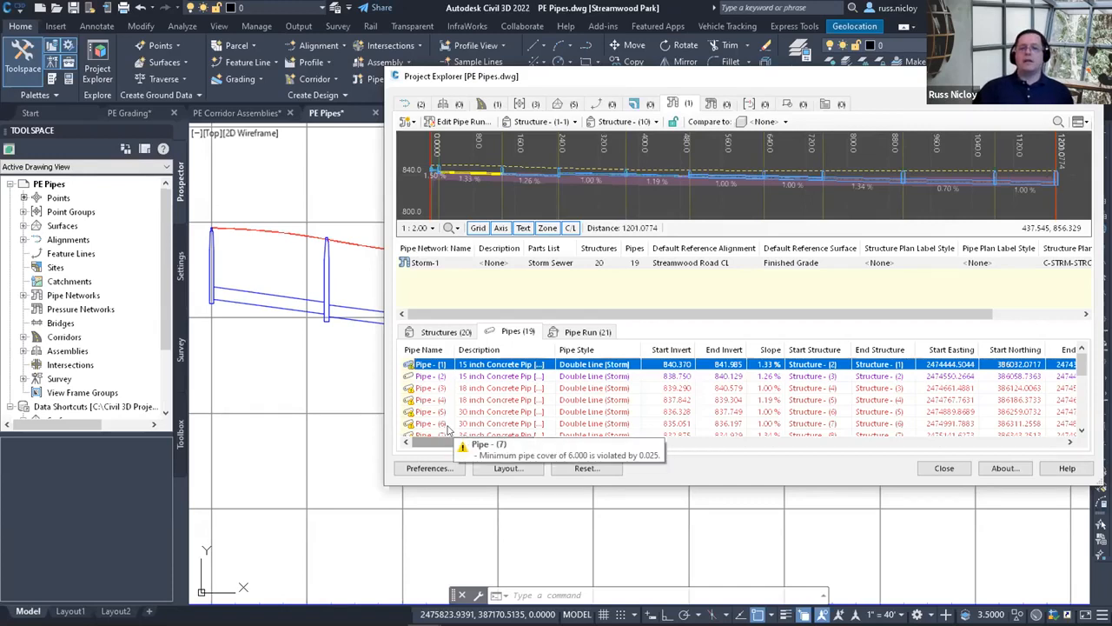
Limit the displayed Storm-1 pipe run to Structure - (1) through Structure - (5).
click(572, 122)
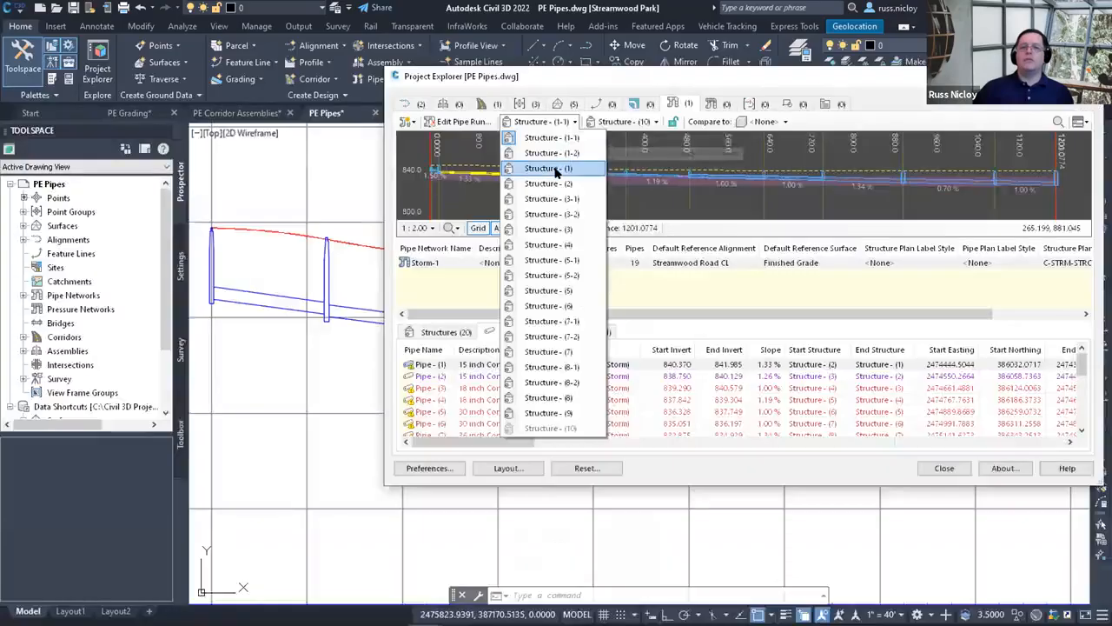
click(556, 168)
click(648, 121)
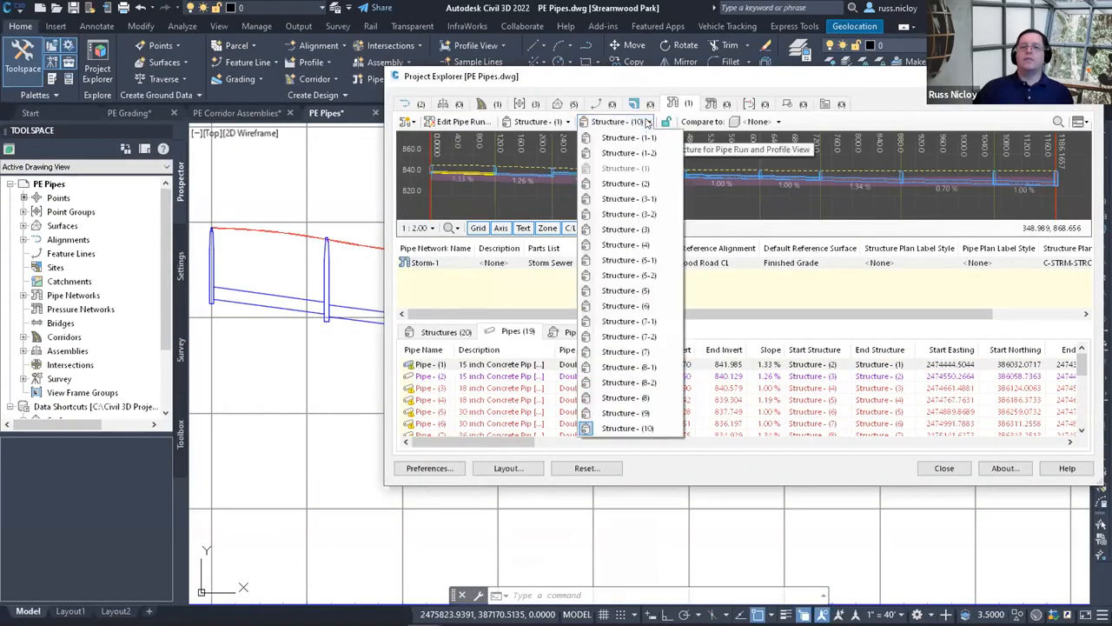
click(629, 289)
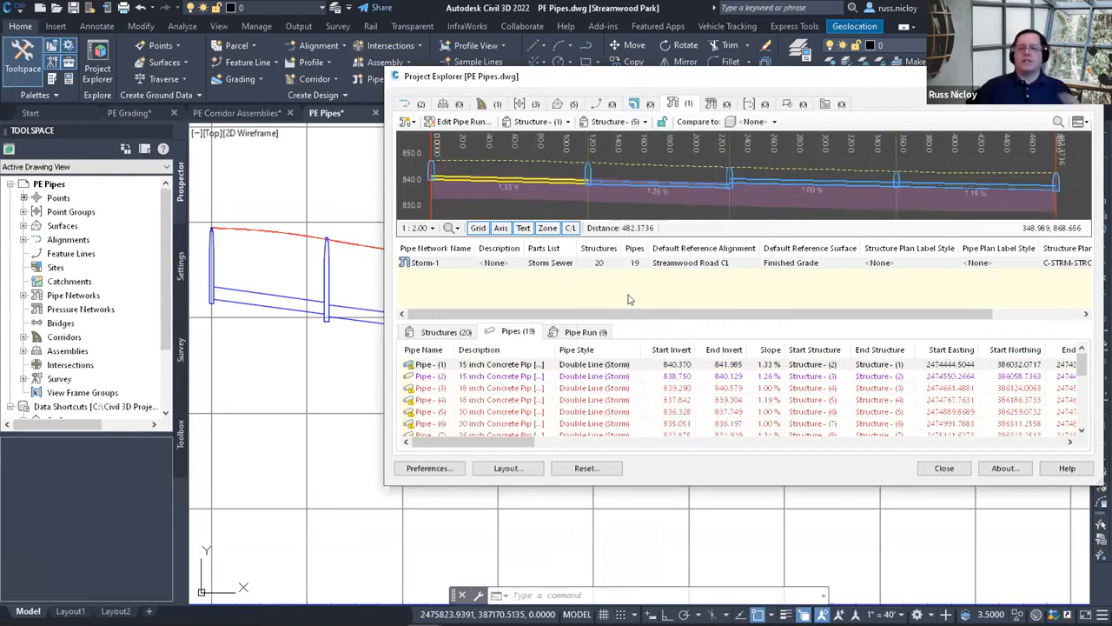
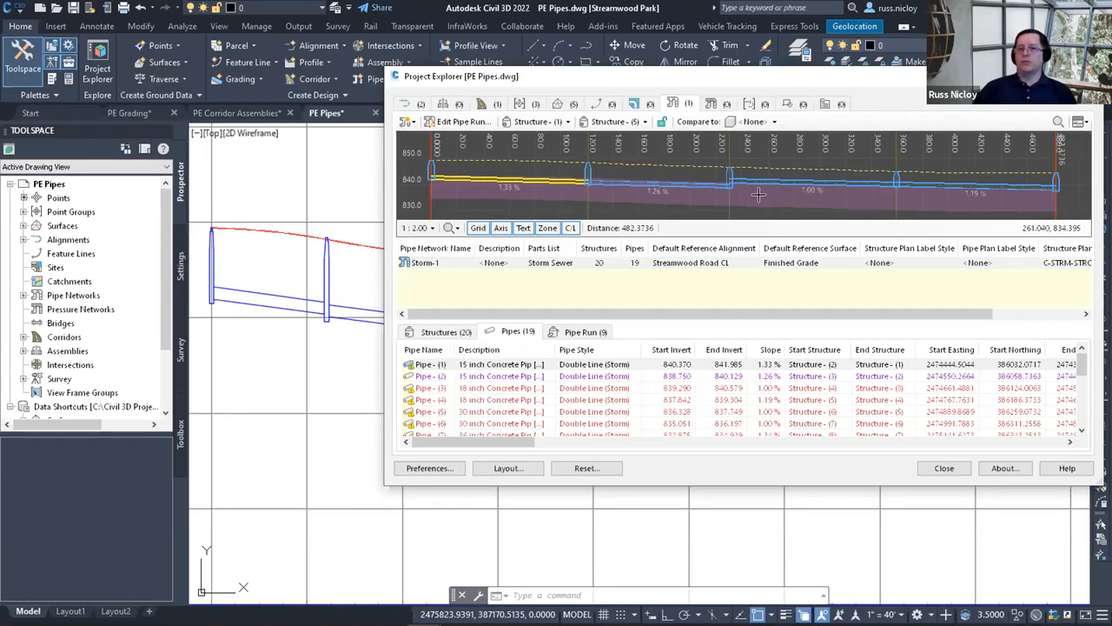
Open the Basic pipe rule set, examine the limits of its Cover And Slope rule, and close it.
click(182, 268)
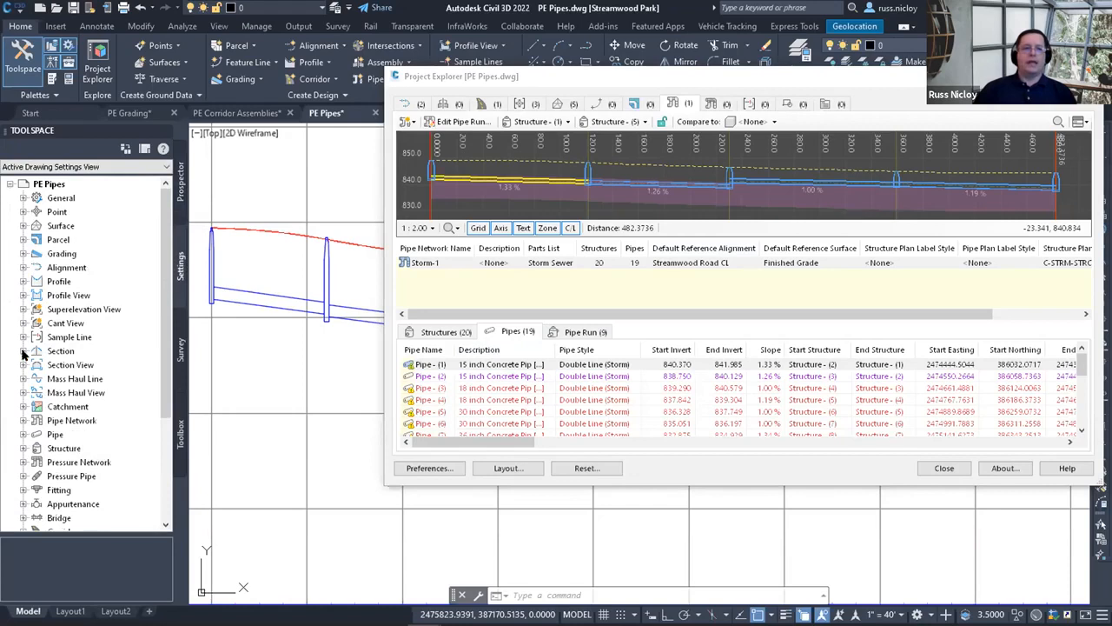
click(24, 434)
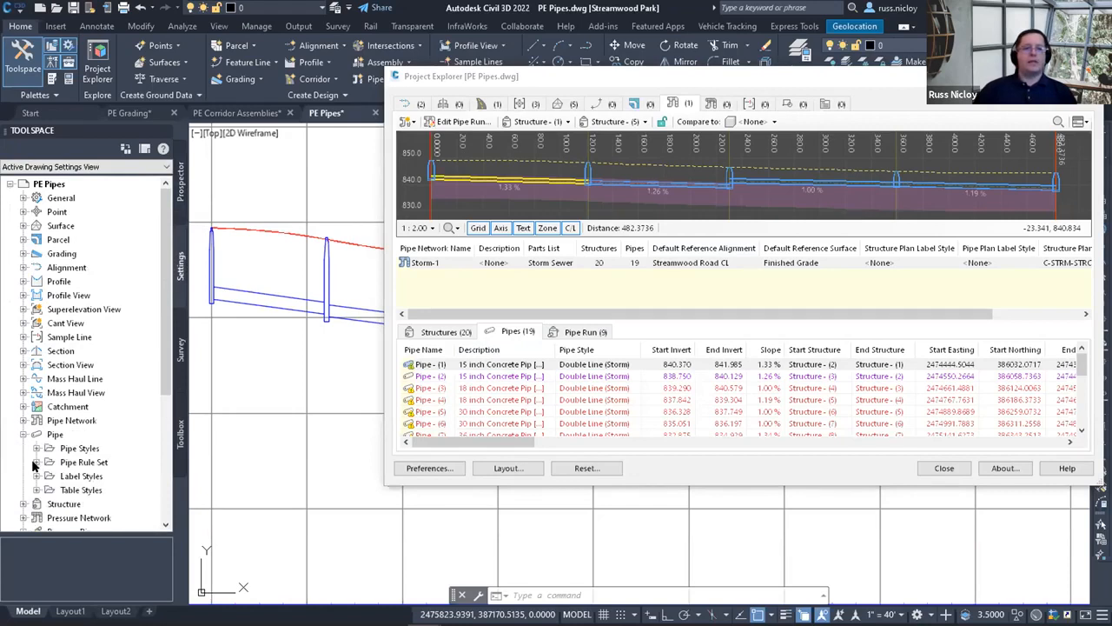
click(36, 463)
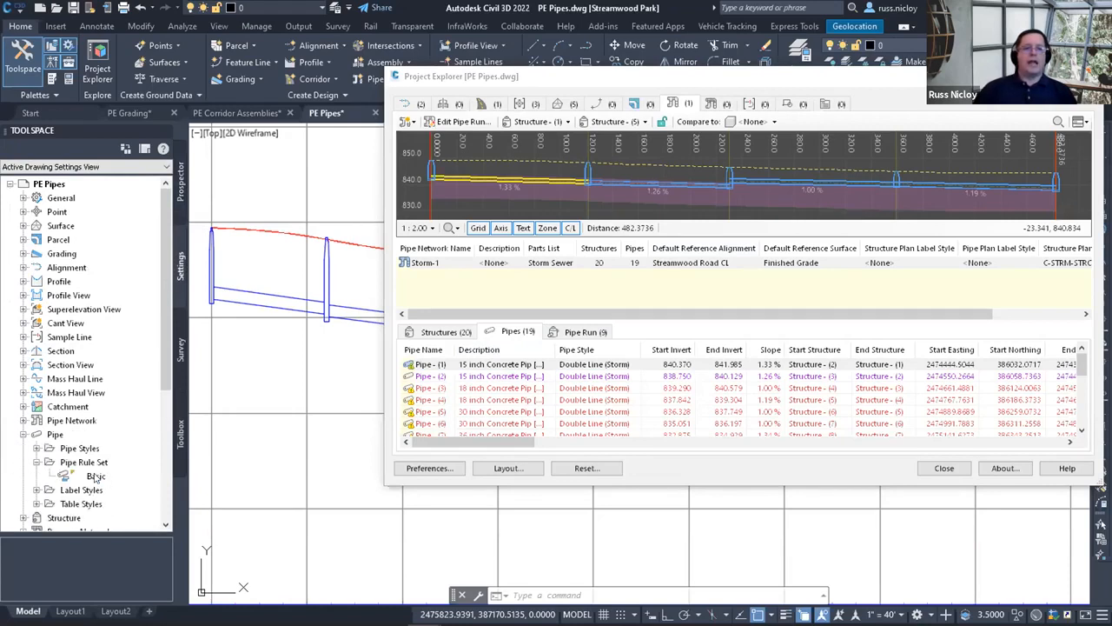
double_click(96, 477)
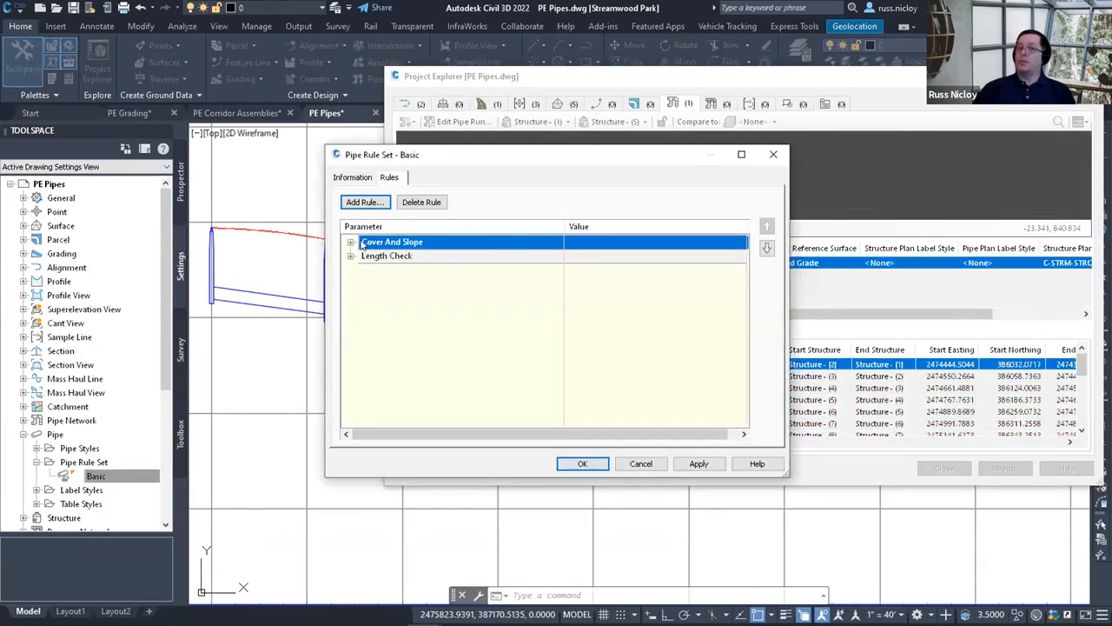
click(350, 244)
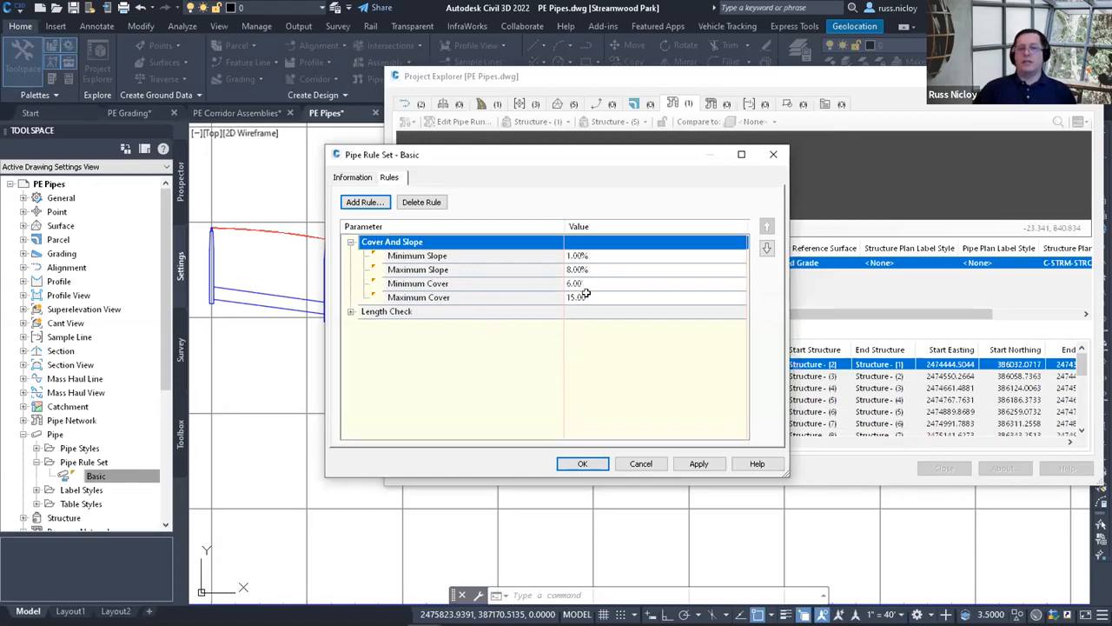
click(583, 464)
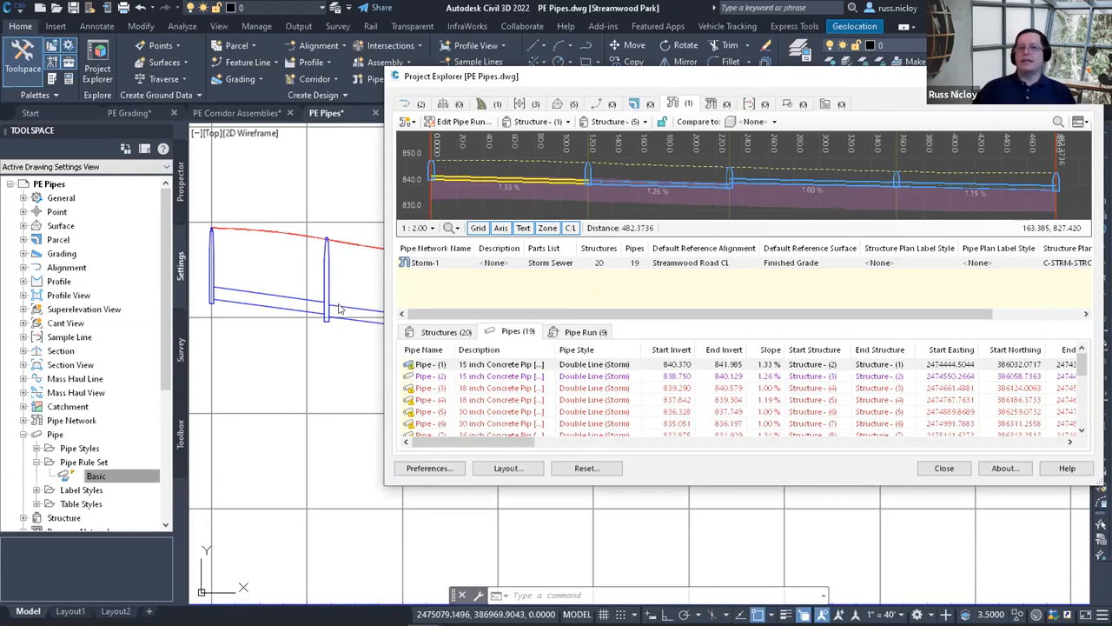
Move Project Explorer aside and lower the third storm pipe as a whole in the profile view to a start invert of about 836.98.
scroll(827, 188, up, 2)
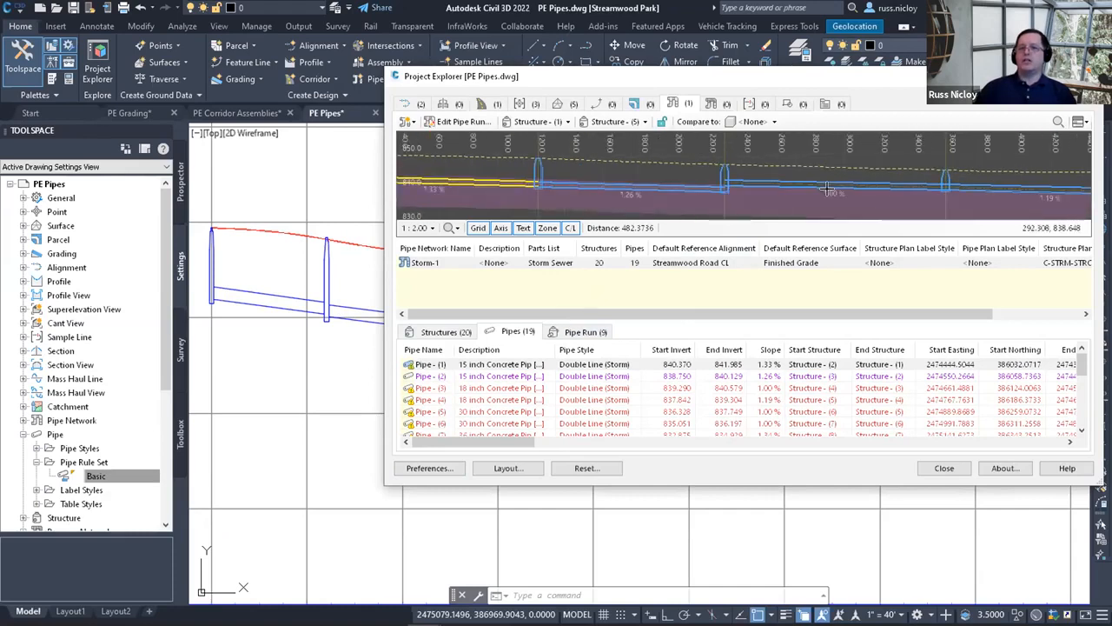
scroll(827, 189, up, 2)
middle_drag(827, 189, 676, 180)
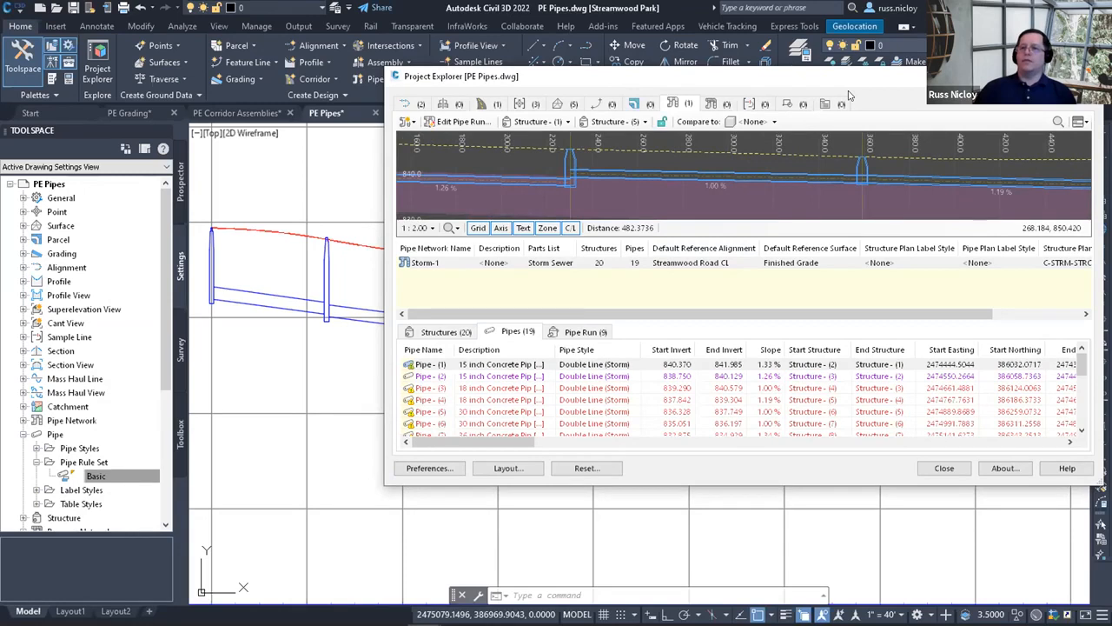
drag(850, 95, 1051, 101)
click(491, 308)
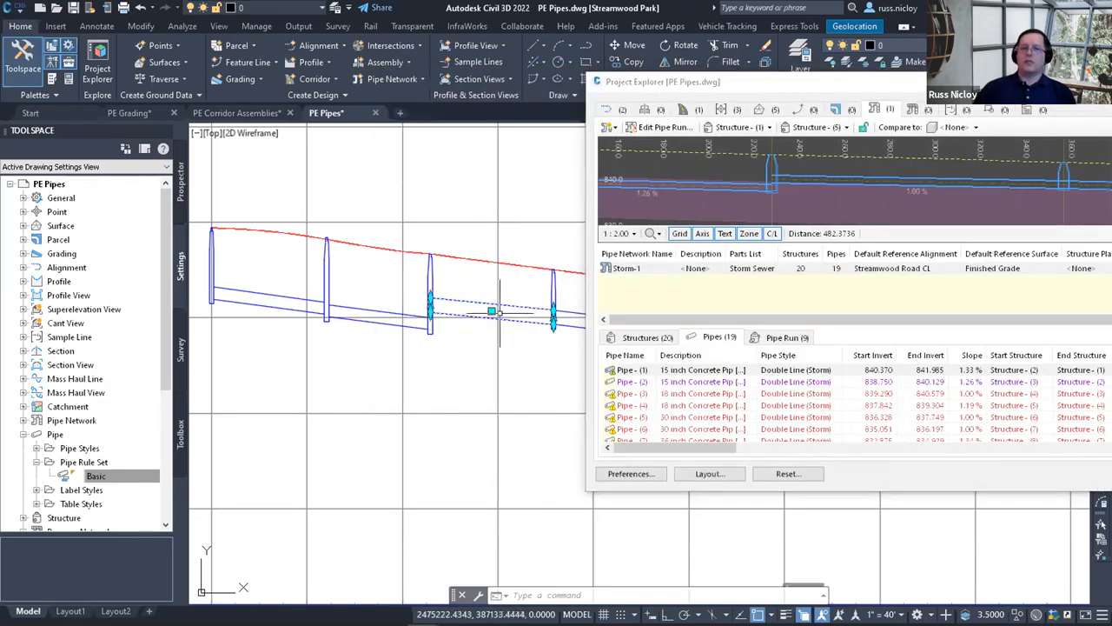
click(492, 309)
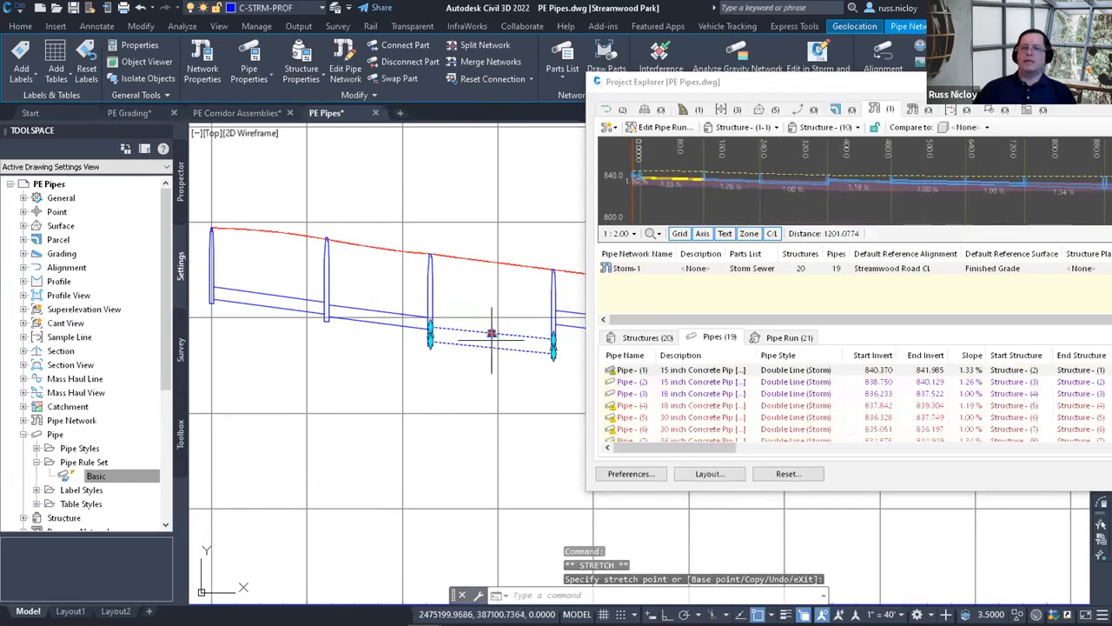
click(491, 333)
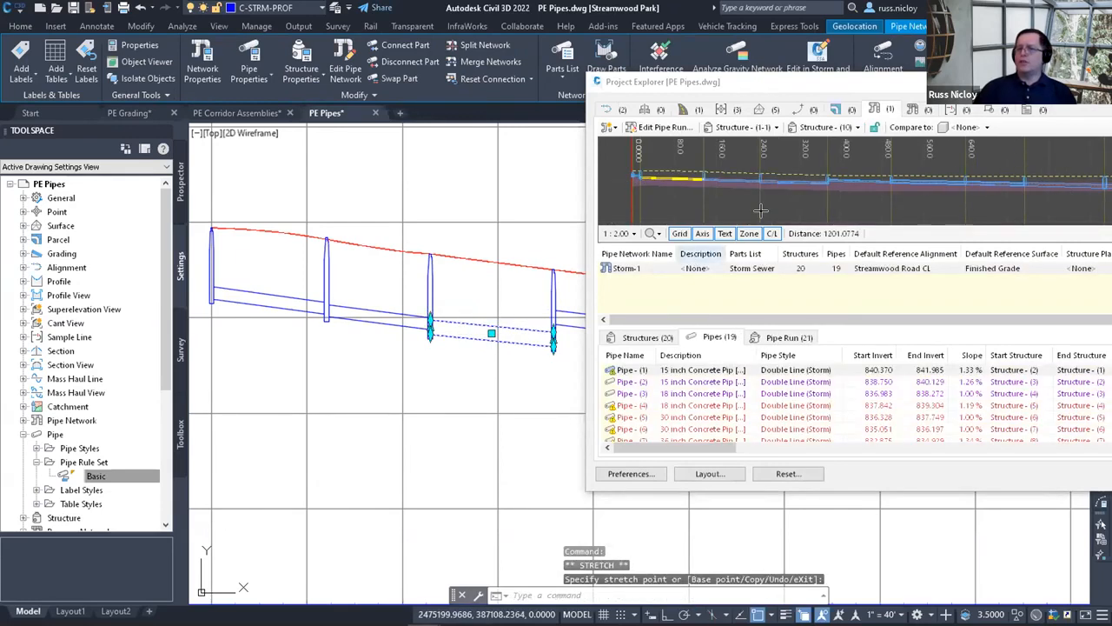
Check the lowered third pipe against the cover zone in Project Explorer, then close Project Explorer and clear the pipe selection.
scroll(783, 178, up, 3)
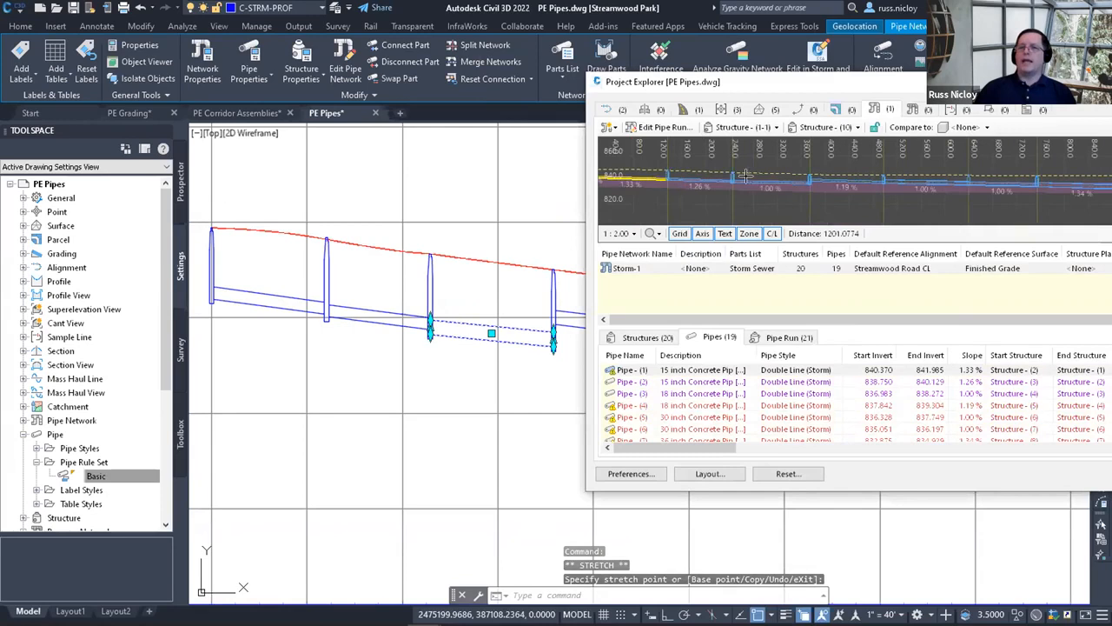
scroll(722, 182, down, 3)
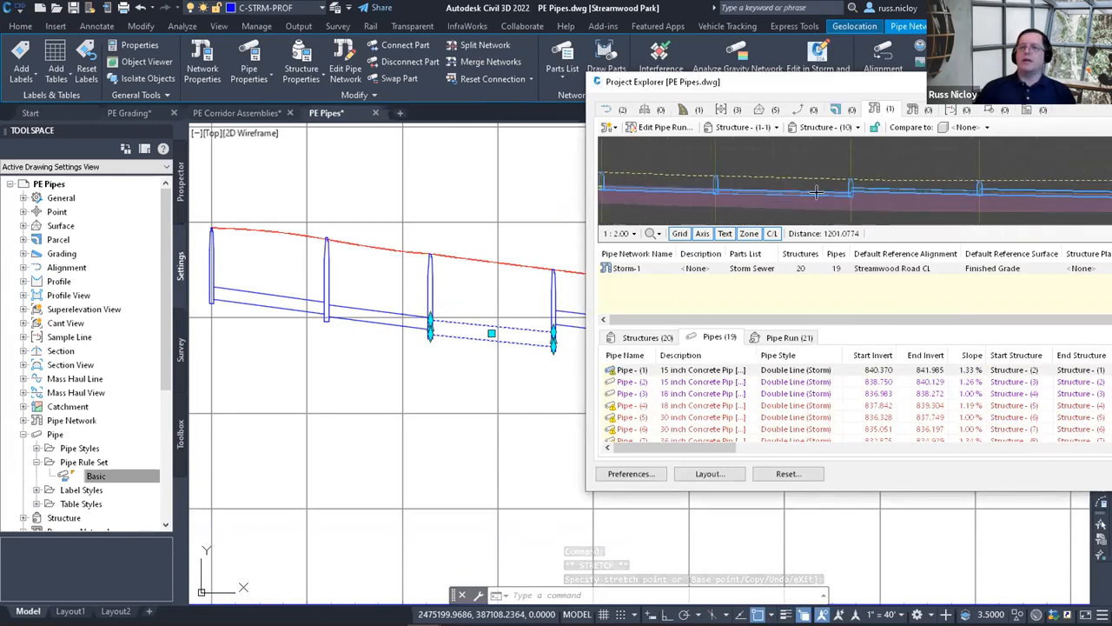
scroll(770, 192, up, 2)
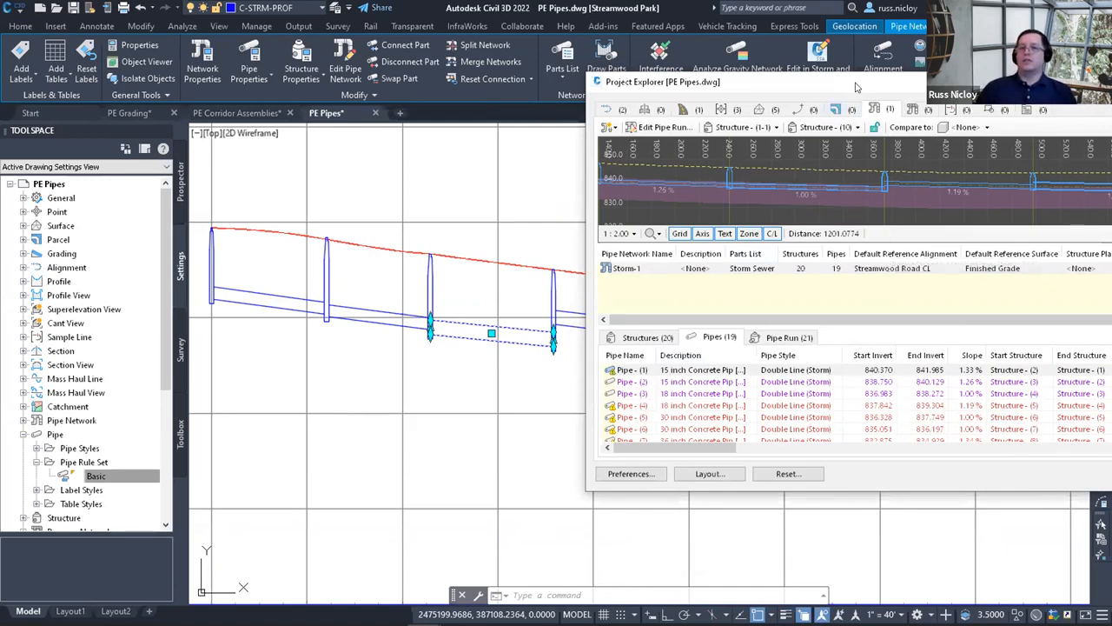
drag(884, 81, 665, 72)
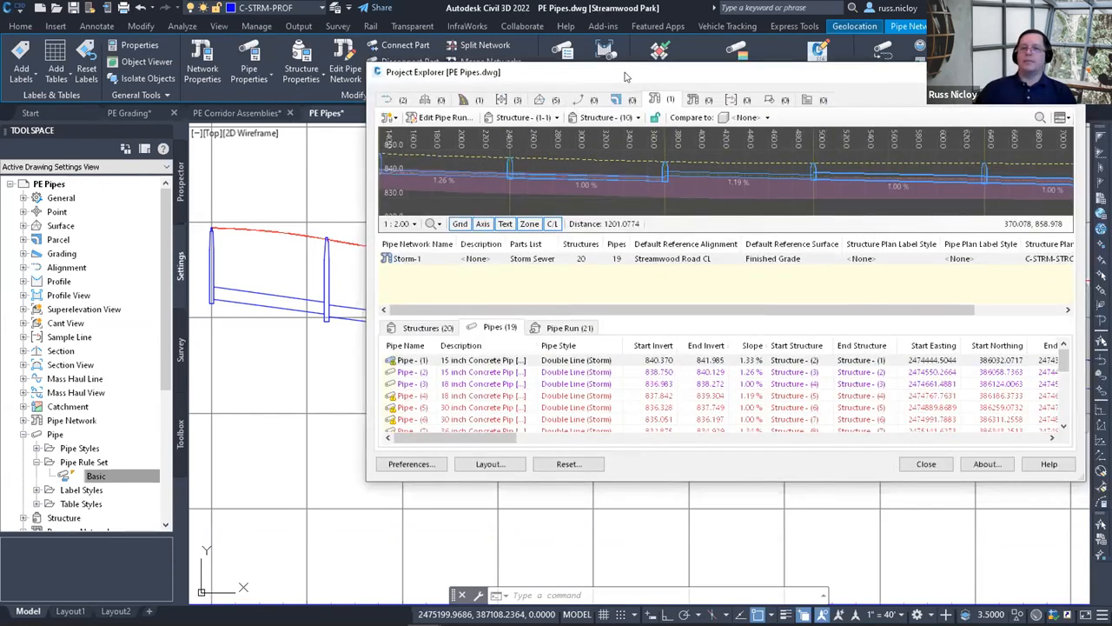
click(926, 464)
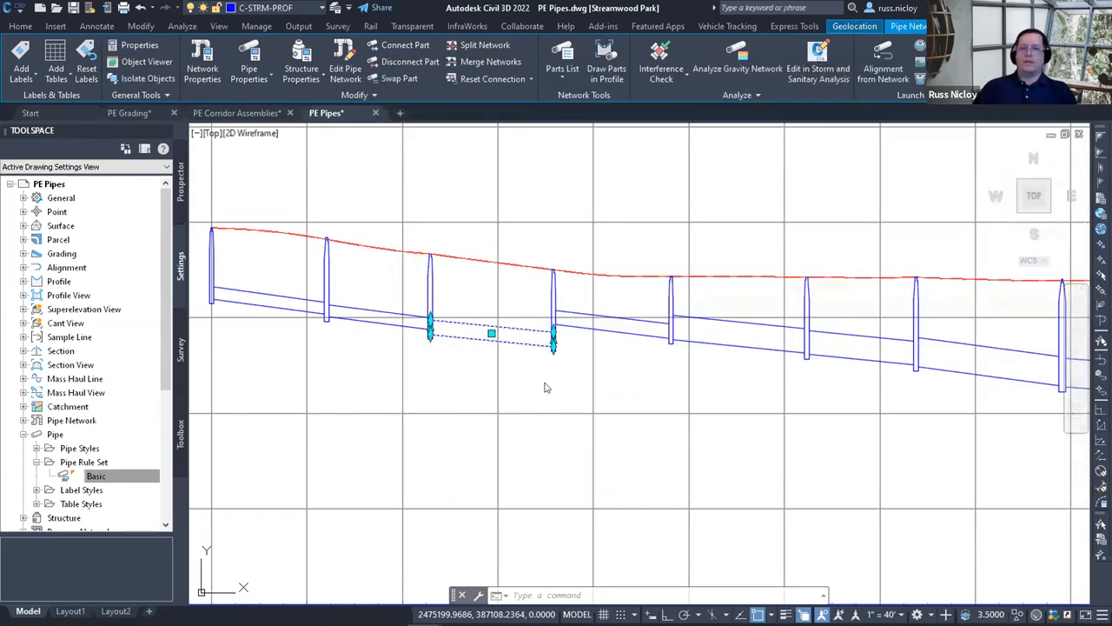
key(Escape)
key(Escape)
Open the pipe style of the second storm pipe in the profile view for editing.
scroll(554, 383, down, 2)
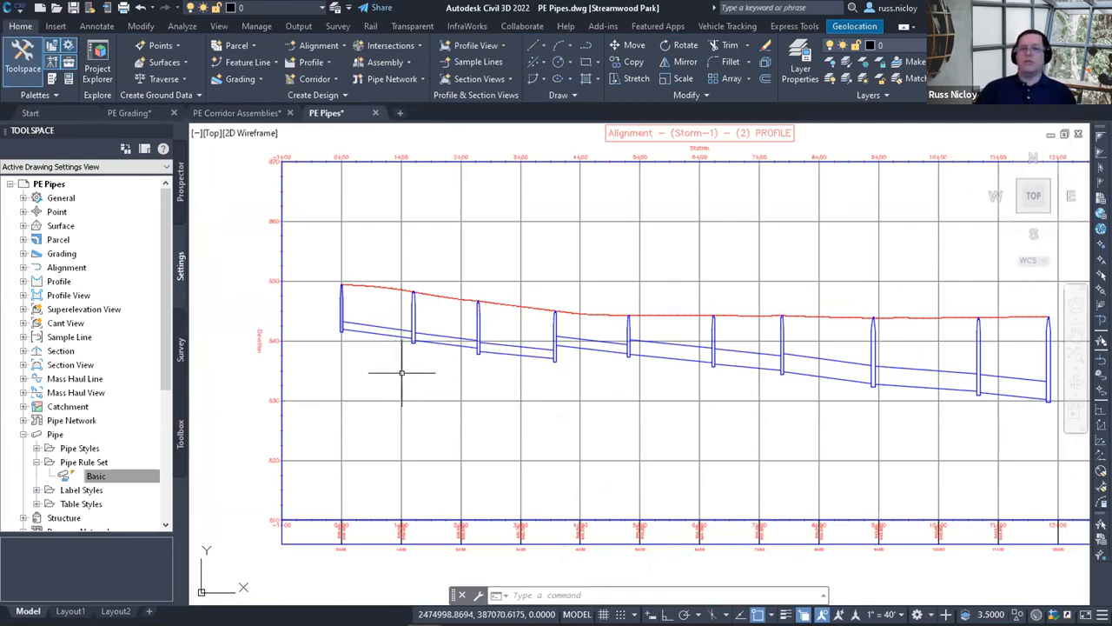
scroll(402, 373, up, 3)
scroll(422, 348, up, 2)
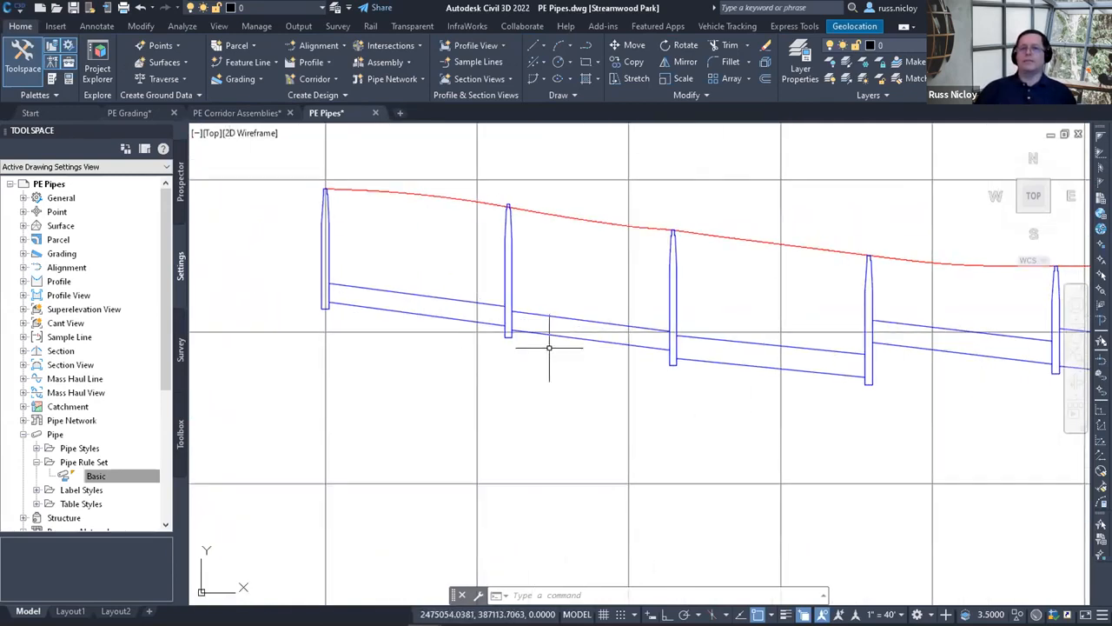
scroll(549, 347, up, 3)
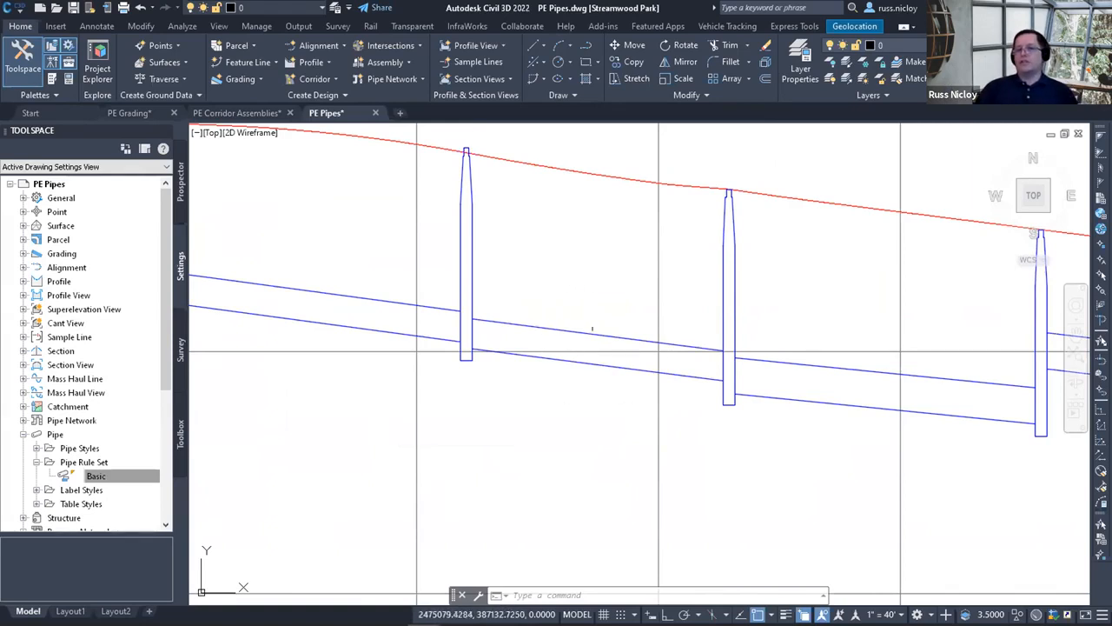
mouse_move(586, 332)
middle_down()
mouse_move(447, 343)
mouse_move(587, 371)
middle_up()
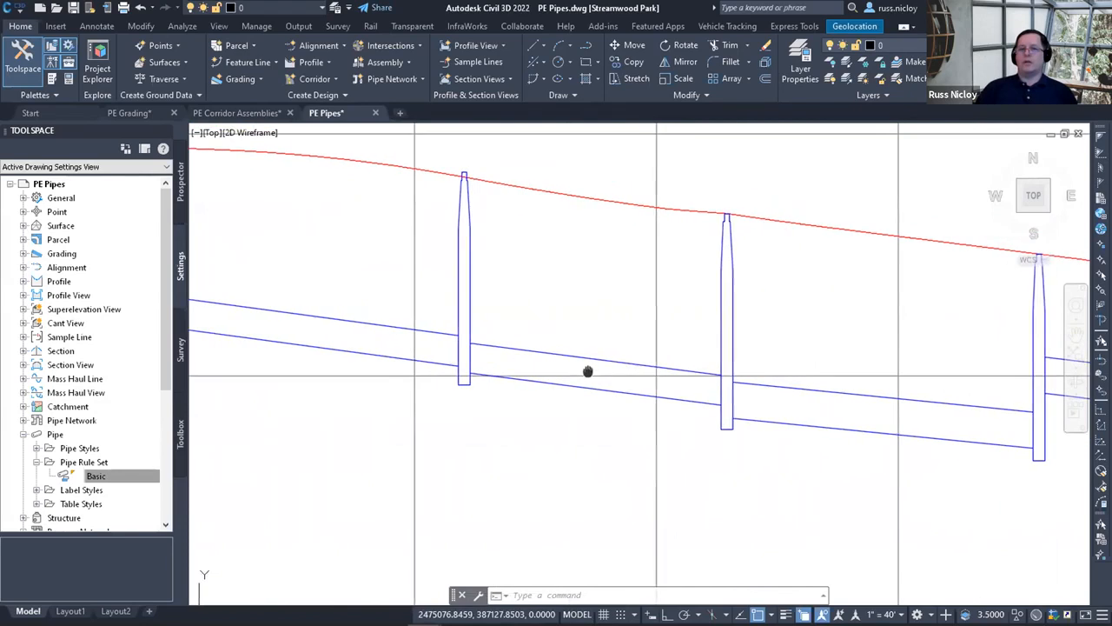
click(581, 358)
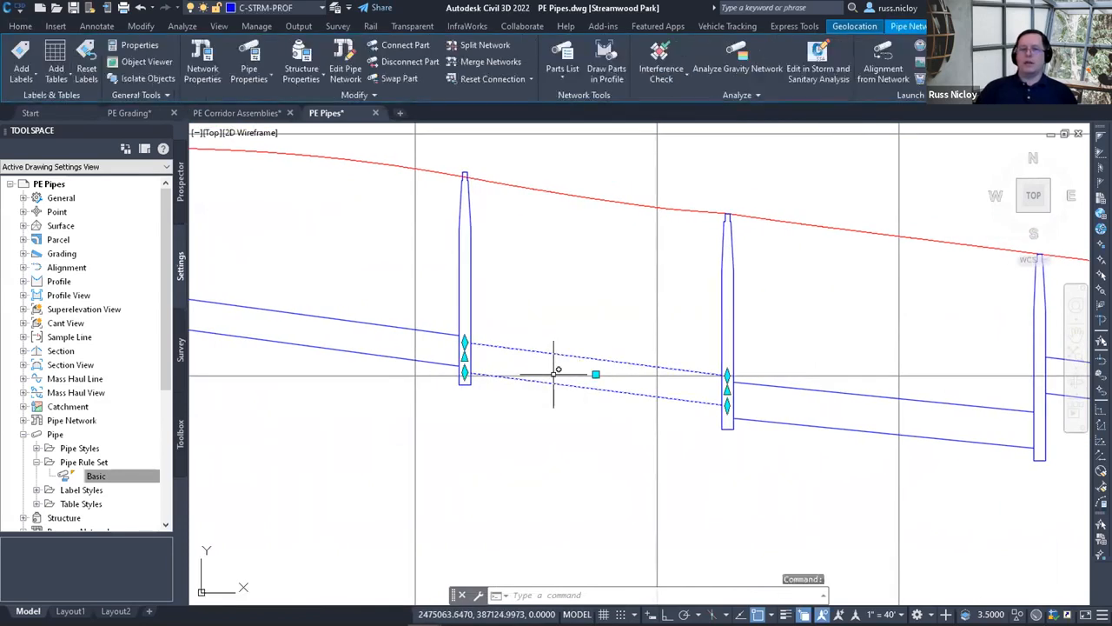
scroll(557, 376, up, 2)
middle_drag(566, 385, 527, 368)
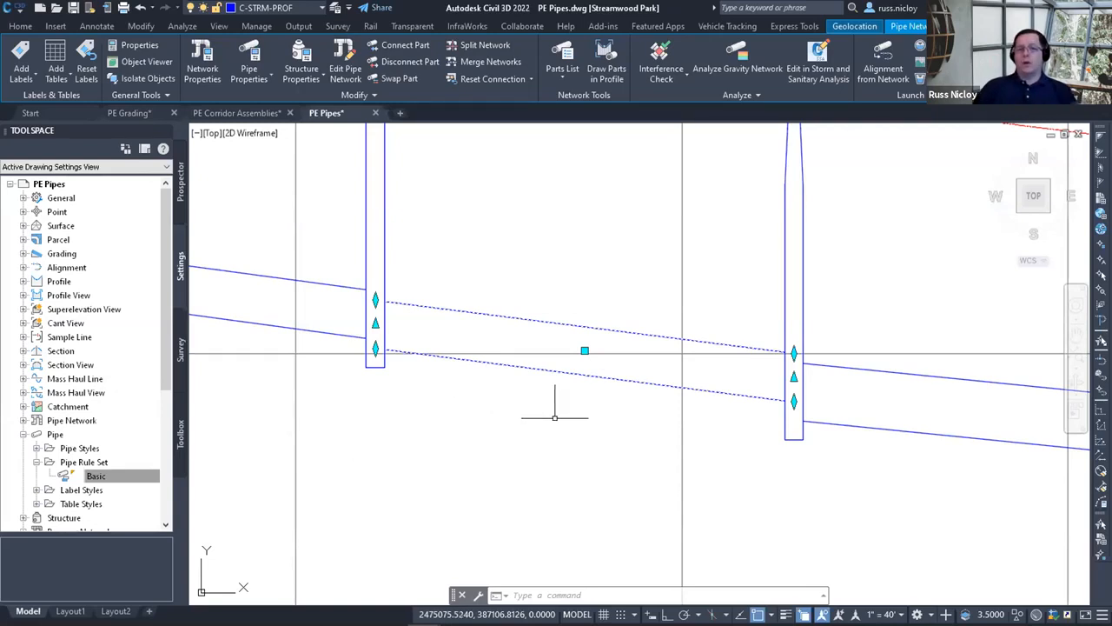
right_click(546, 399)
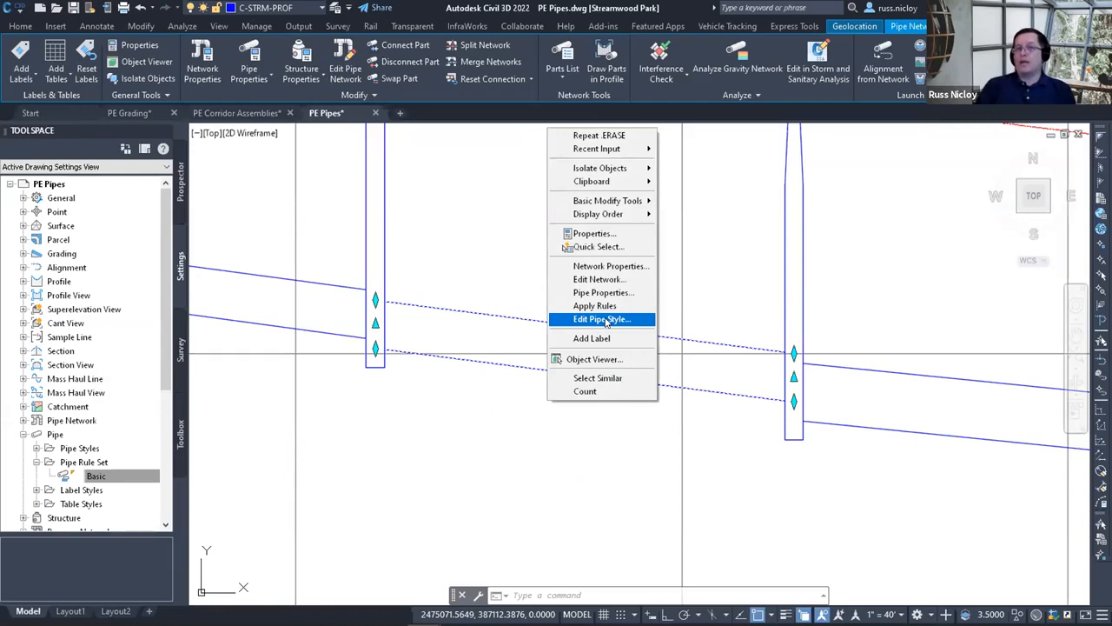
click(606, 319)
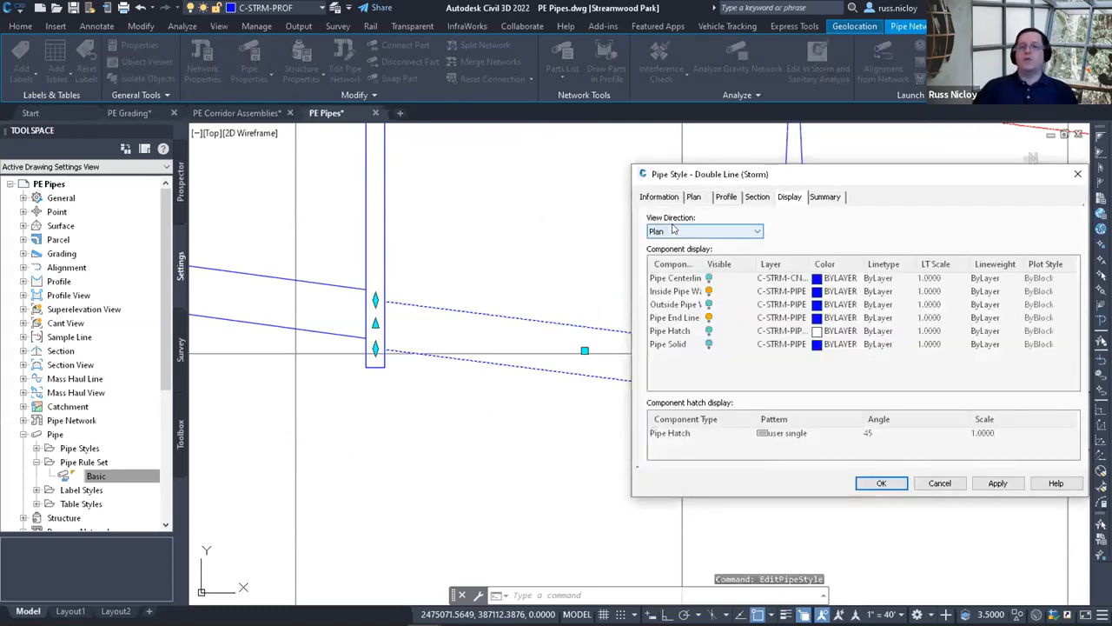
Turn on the outside pipe walls for the Profile view direction in the Double Line (Storm) style, accept it and clear the selection.
click(704, 231)
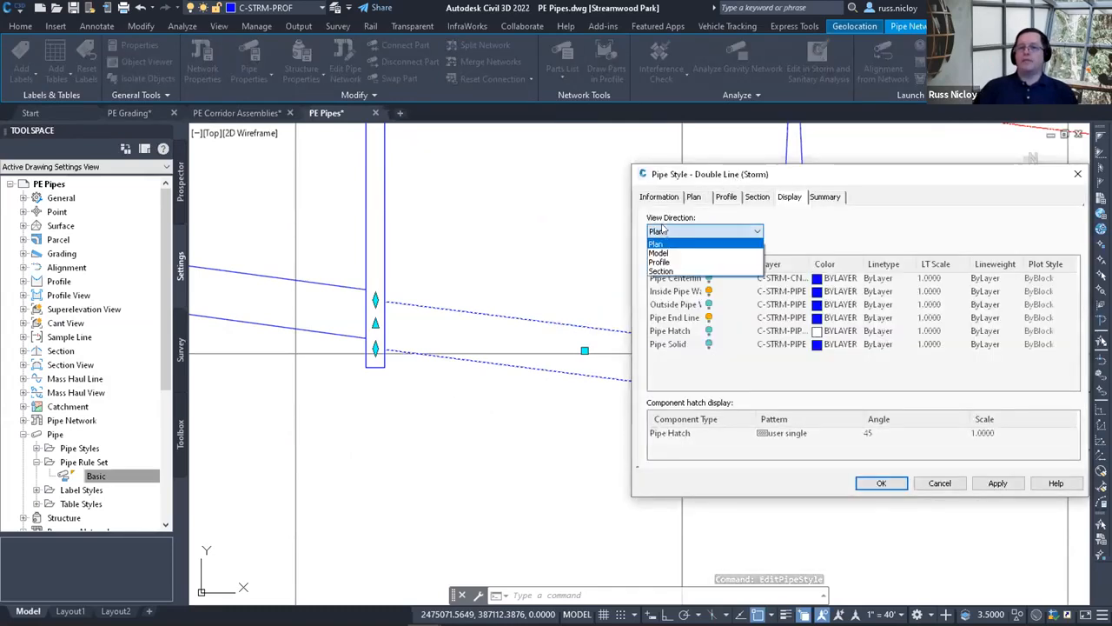
click(661, 263)
click(682, 306)
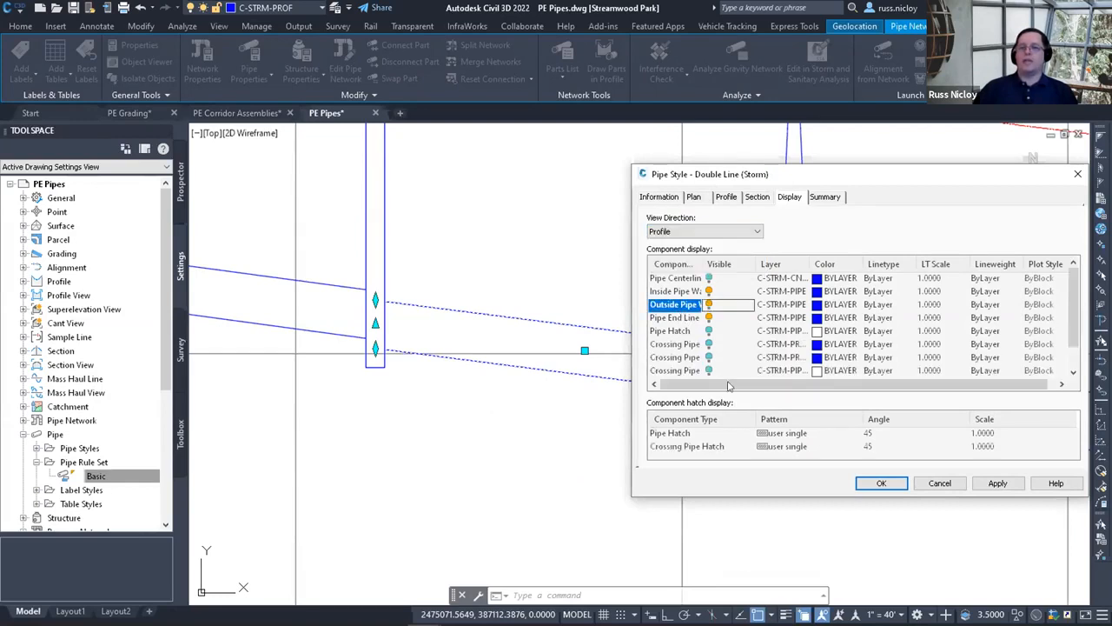
click(880, 484)
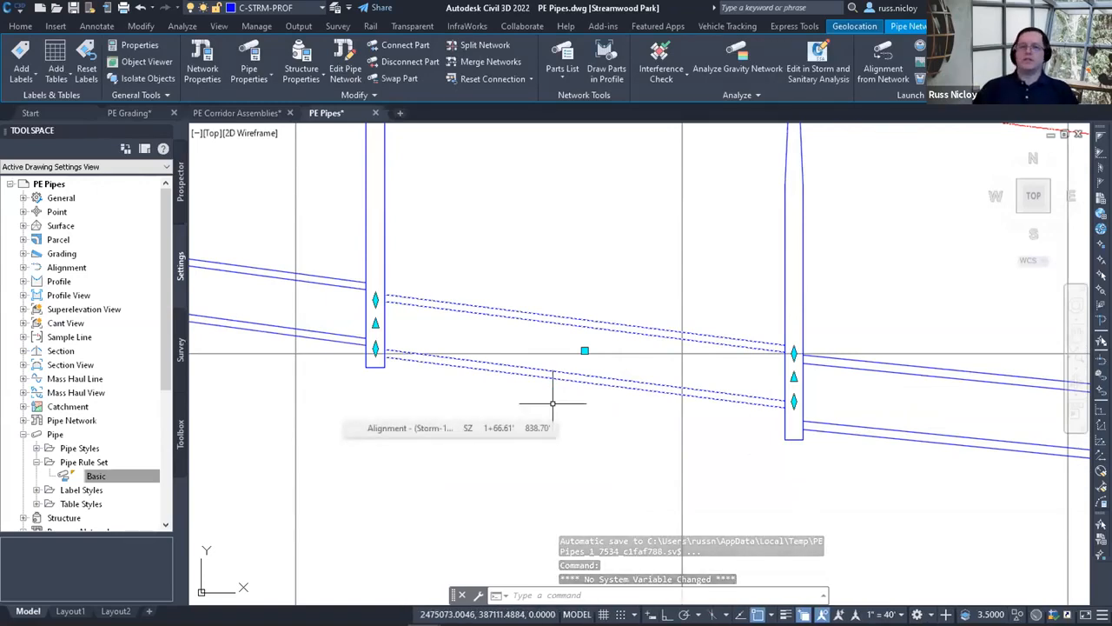
key(Escape)
key(Escape)
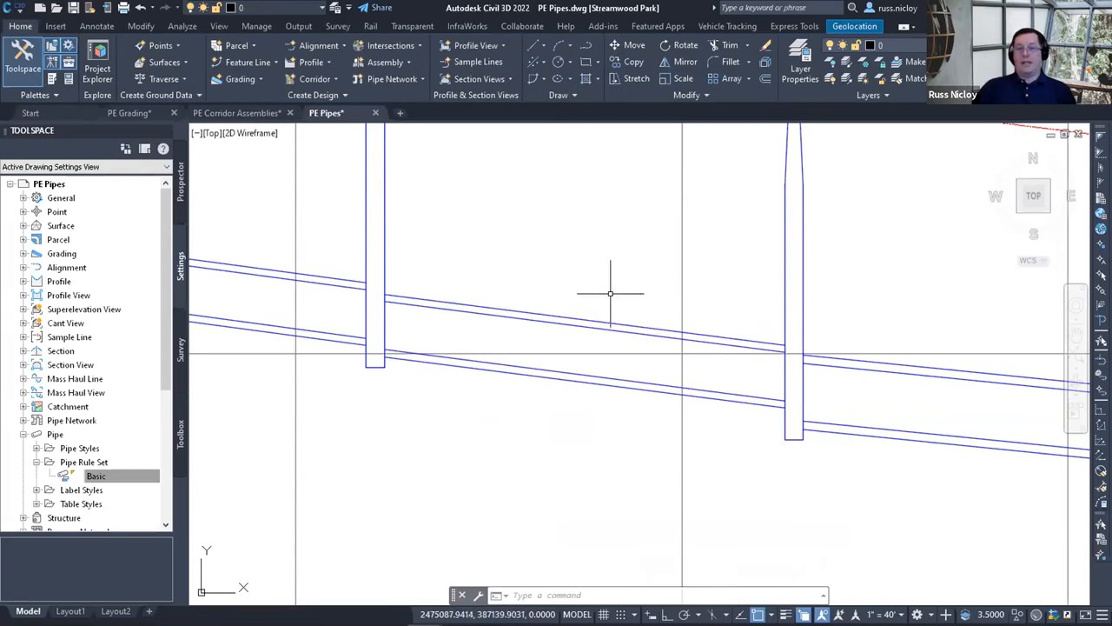
Add a station elevation label on the outside top of the second storm pipe at about station 1+68.29, using Nearest snaps for both picks.
mouse_move(610, 294)
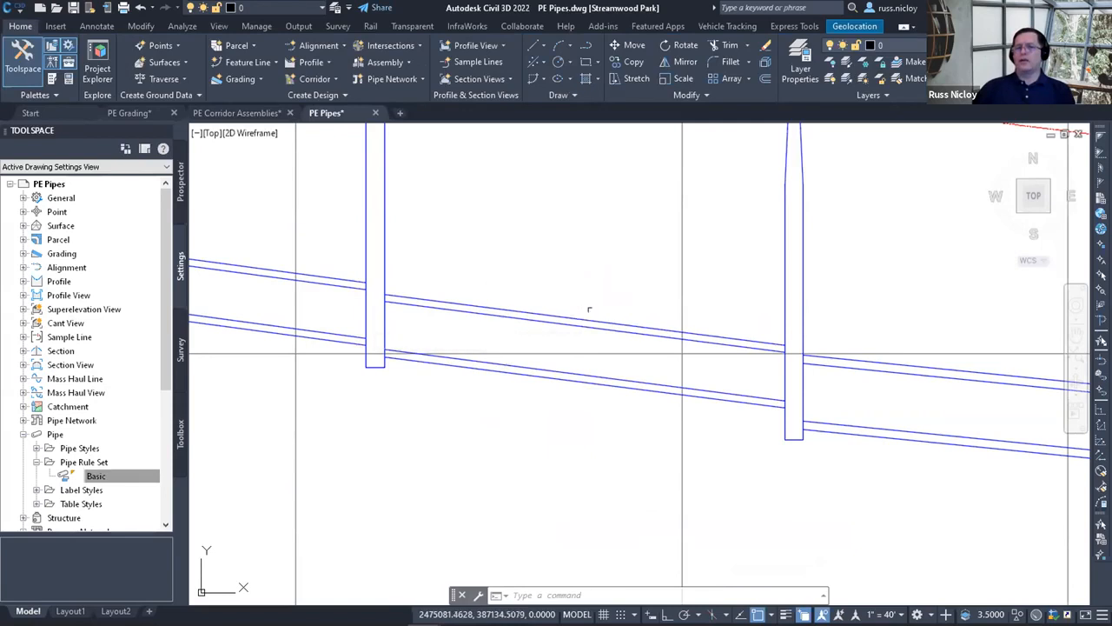
click(682, 247)
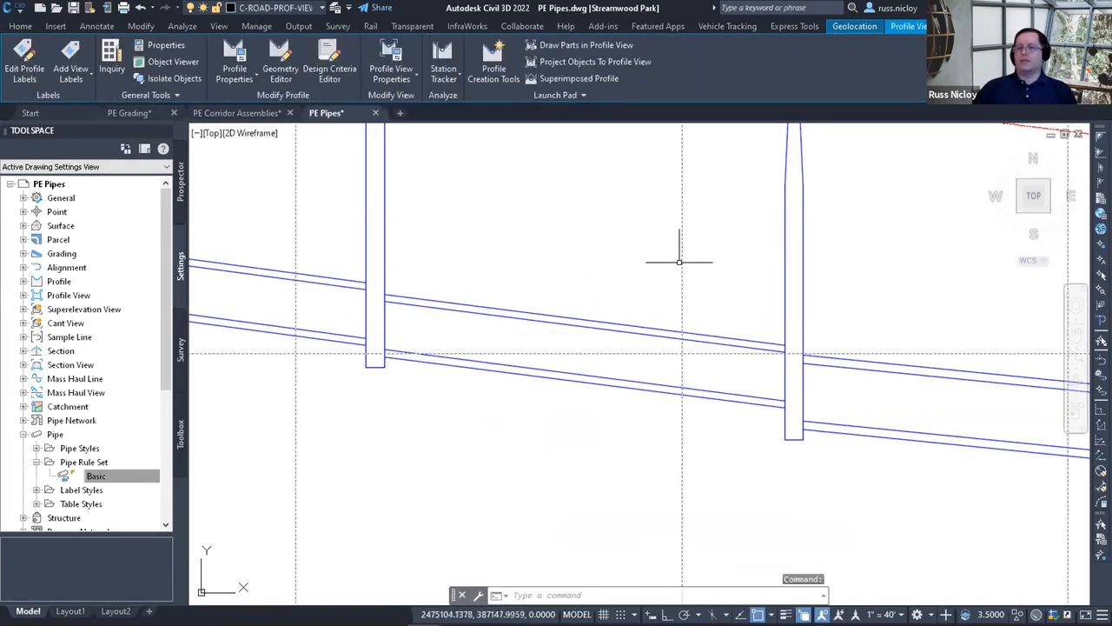
click(73, 81)
click(56, 102)
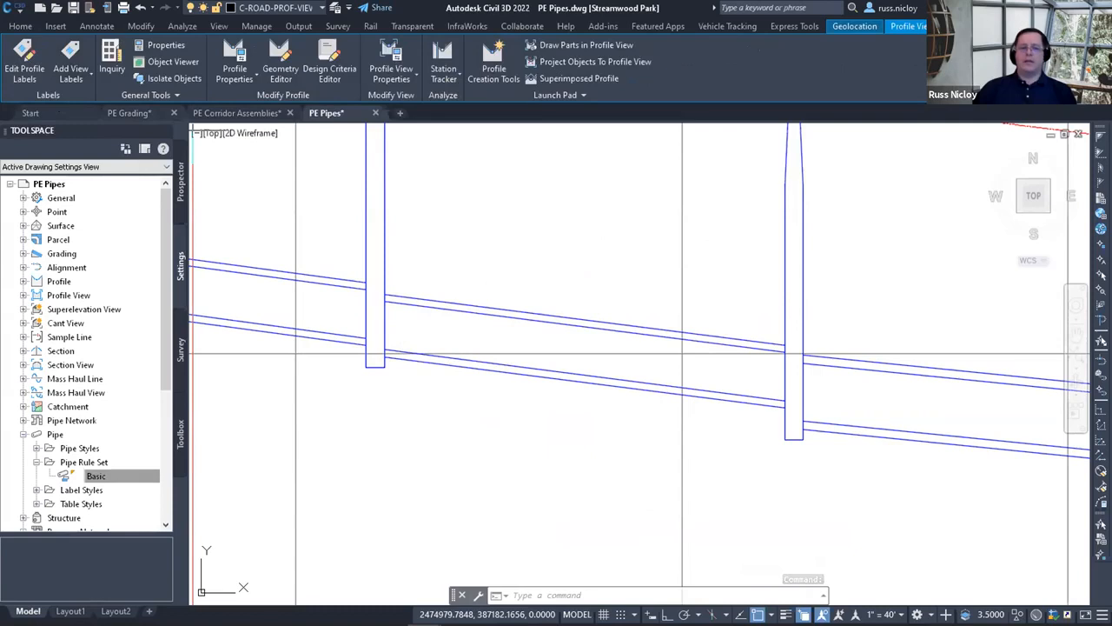
shift+right_click(559, 297)
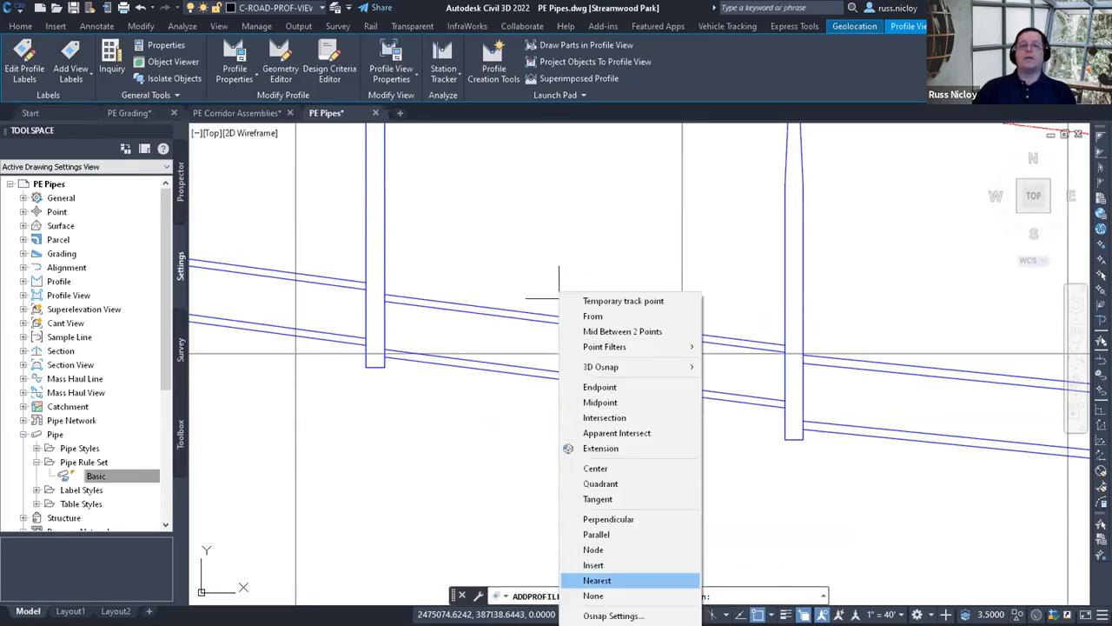
click(598, 580)
scroll(559, 298, up, 2)
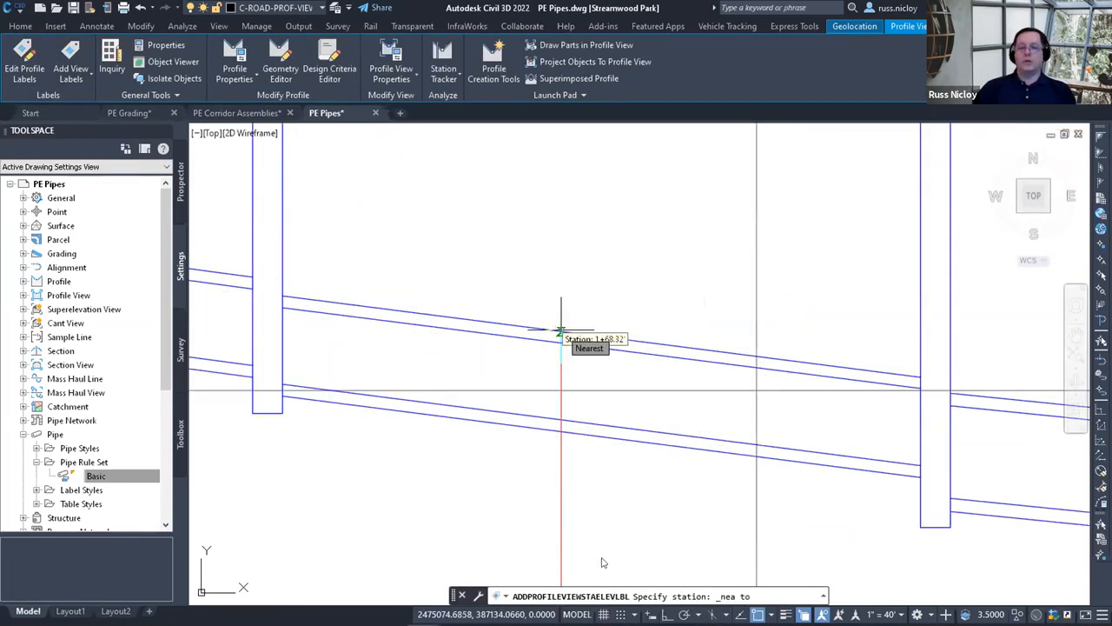
shift+right_click(563, 298)
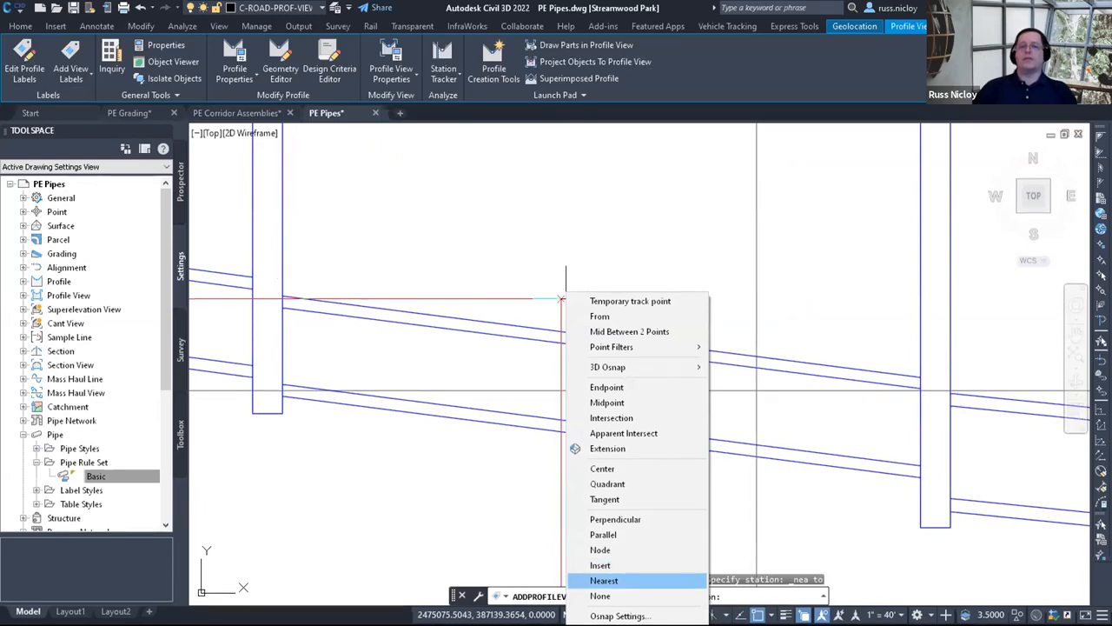
click(604, 580)
click(562, 332)
key(Escape)
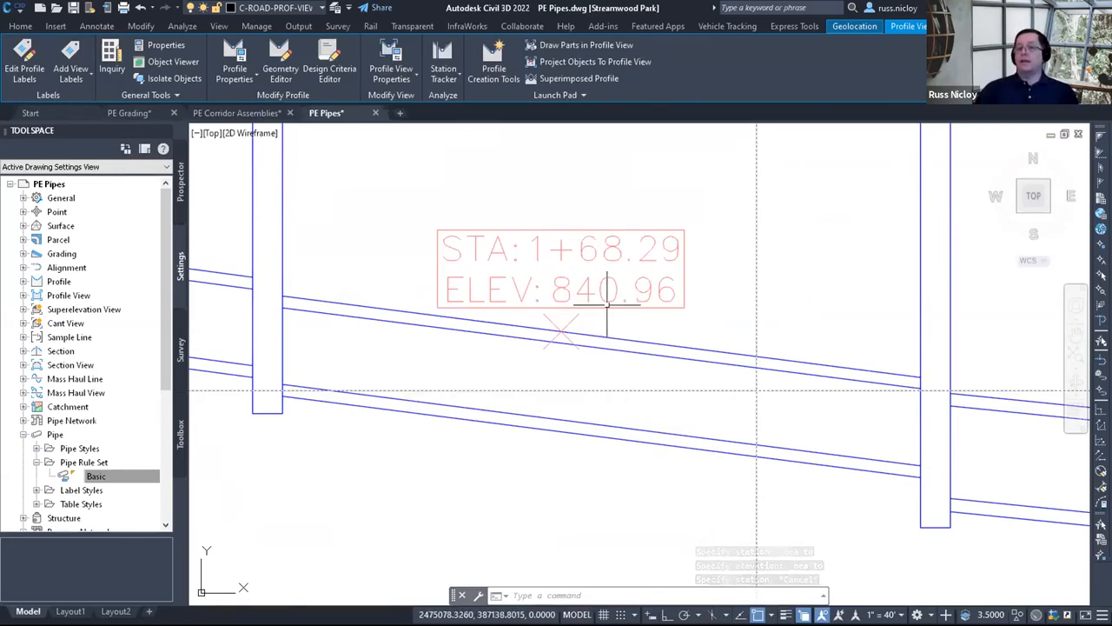
Bring back Project Explorer, show the Storm-1 pipe run listing and set its Pipe Run Interval to 10.
mouse_move(694, 359)
middle_down()
mouse_move(492, 340)
mouse_move(502, 370)
mouse_move(534, 350)
middle_up()
scroll(492, 340, down, 1)
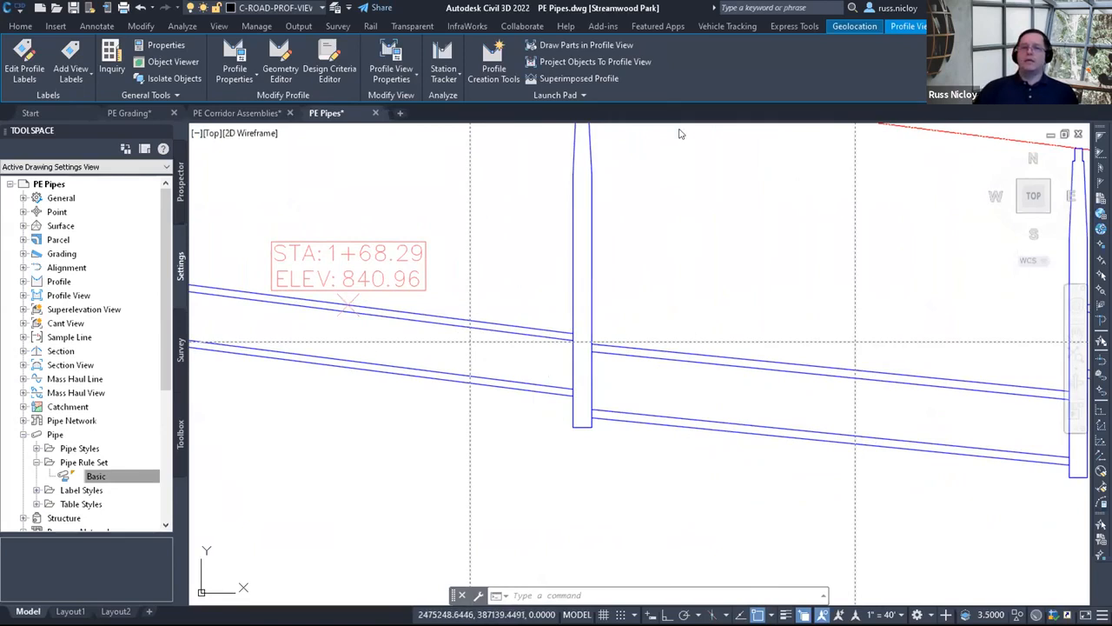
key(alt+Tab)
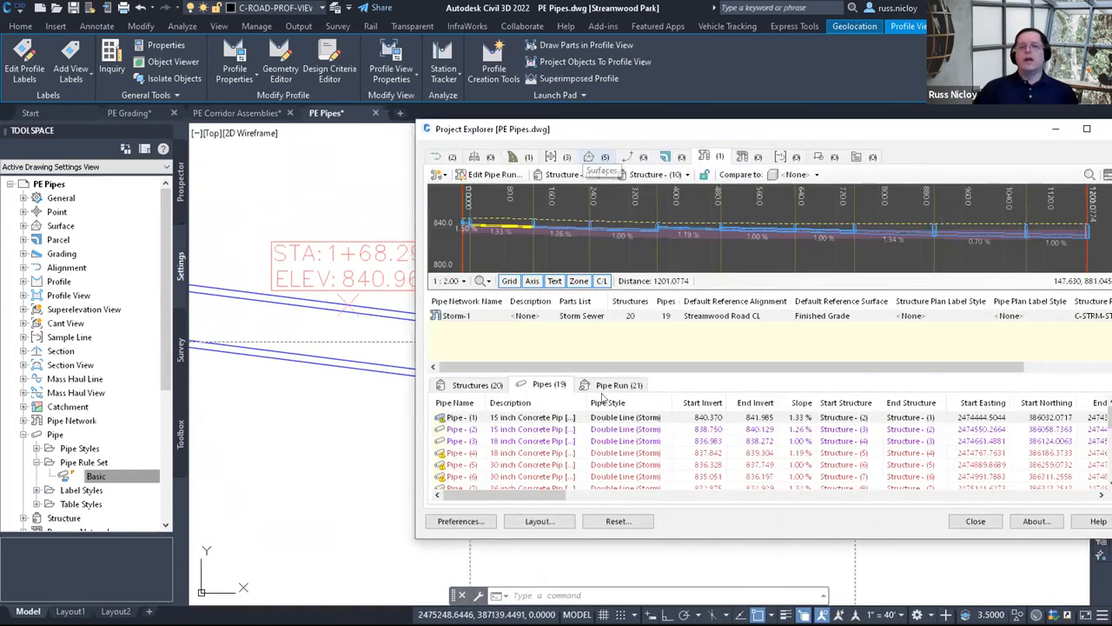
click(617, 385)
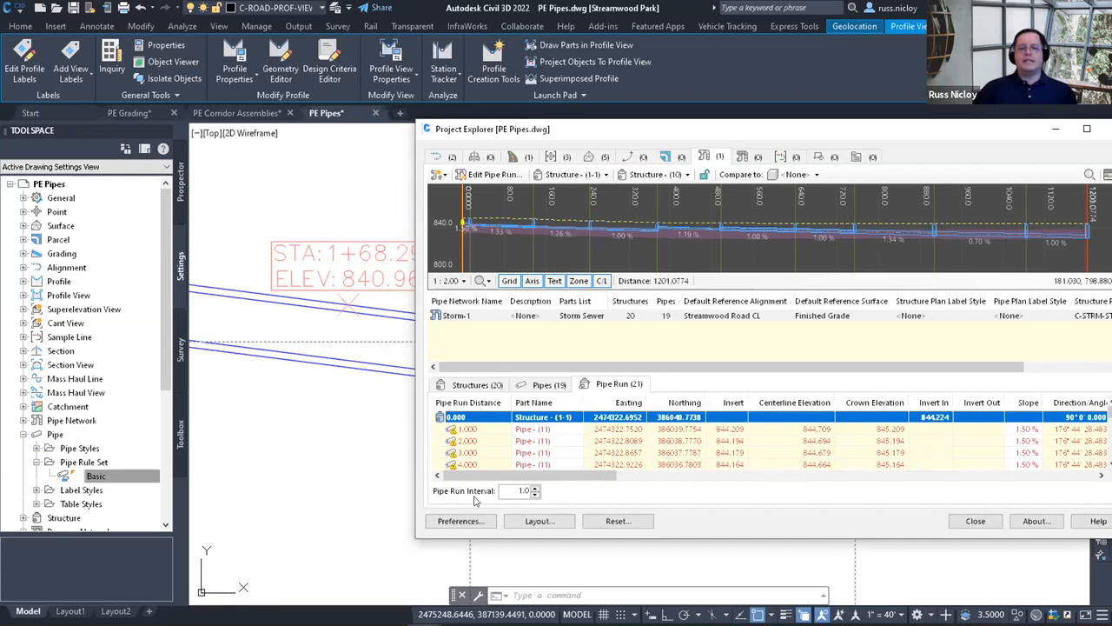
mouse_move(487, 465)
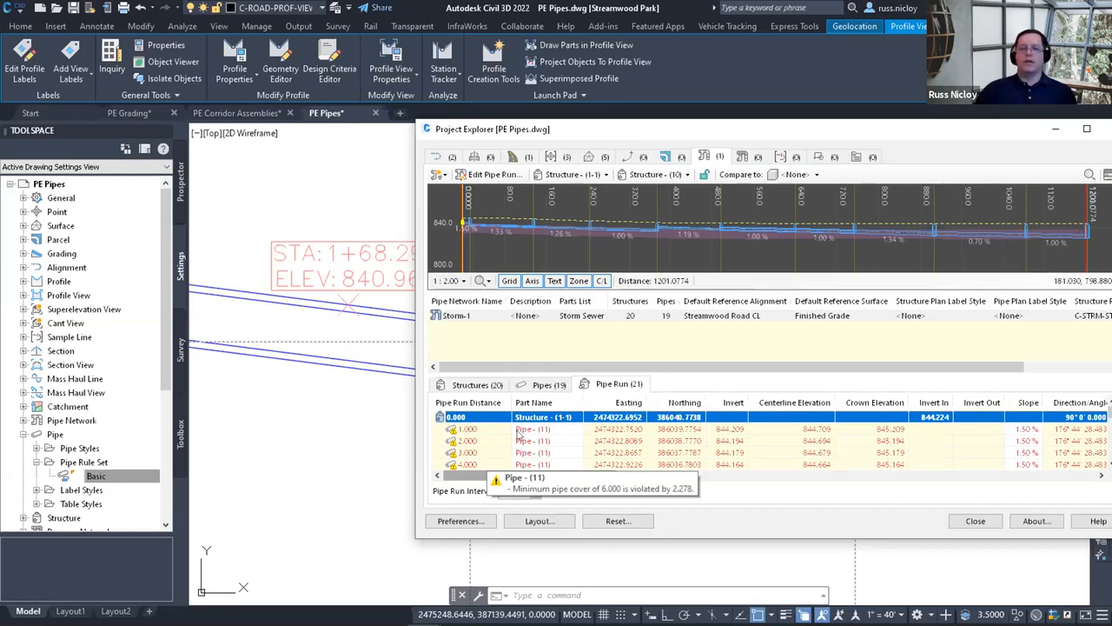
drag(528, 492, 458, 501)
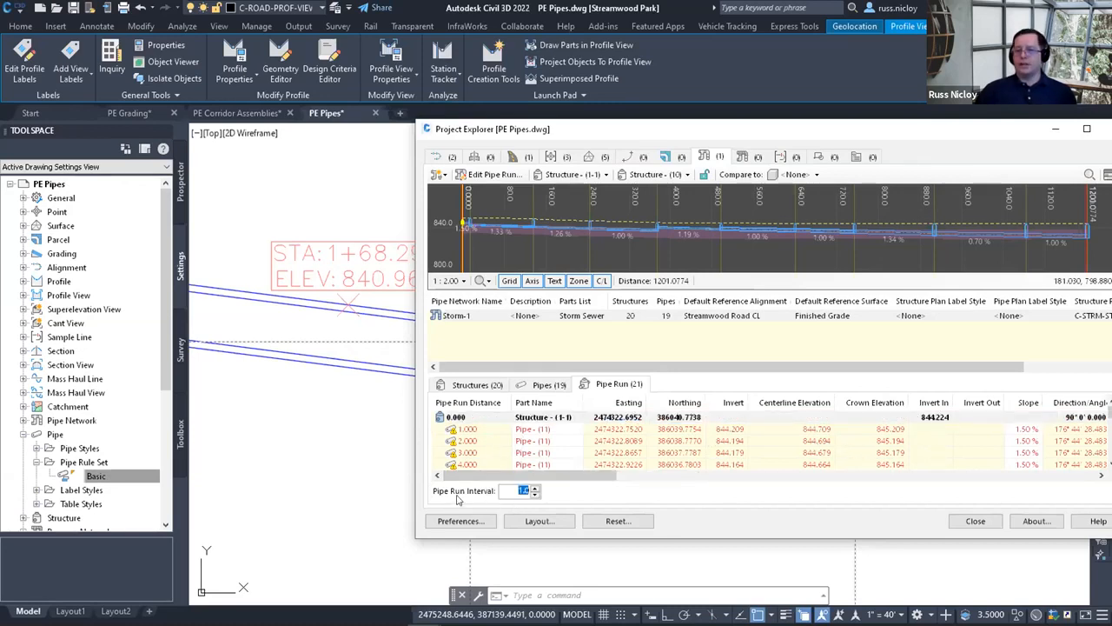
text(10)
key(Return)
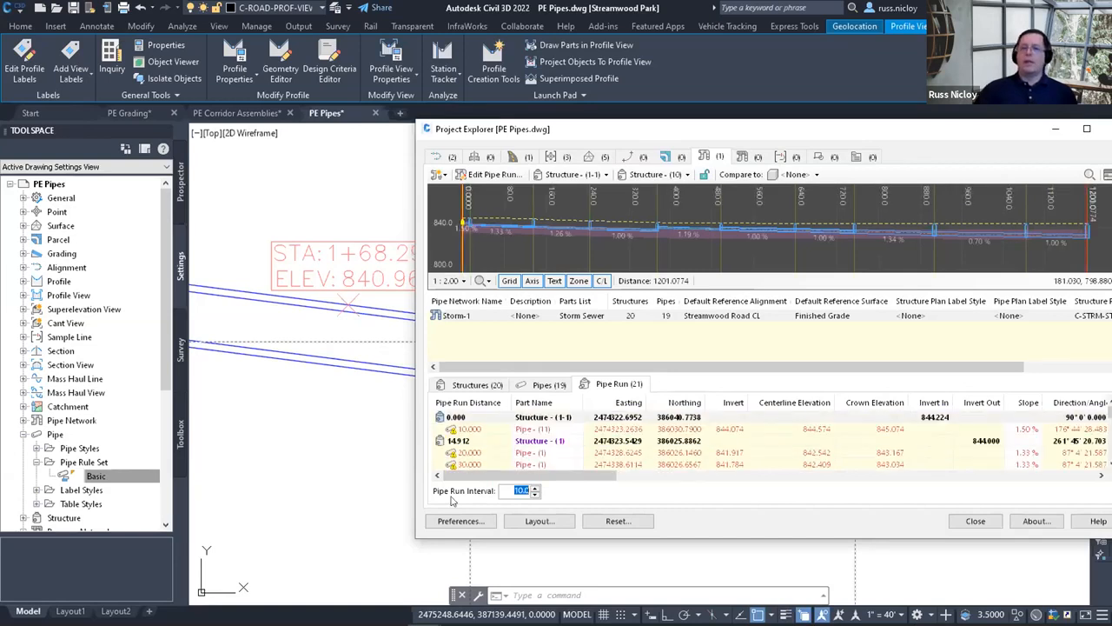
Examine the pipe run rows from Pipe - (1) into Pipe - (2), checking the crown elevation at run distances 160 and 170.
click(489, 445)
scroll(491, 444, down, 2)
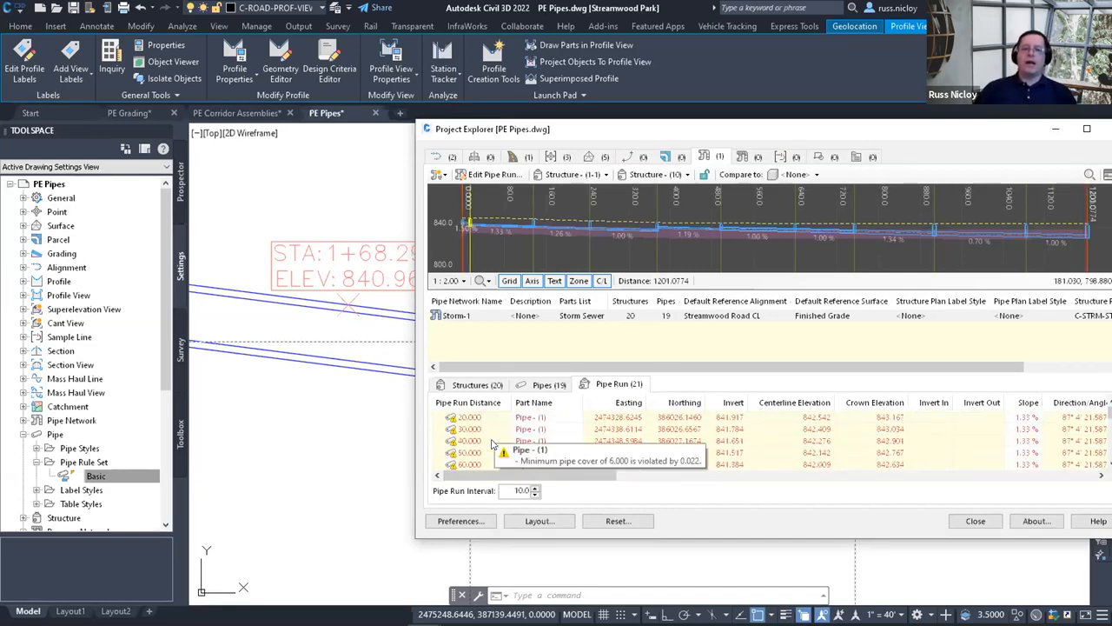
scroll(492, 444, down, 2)
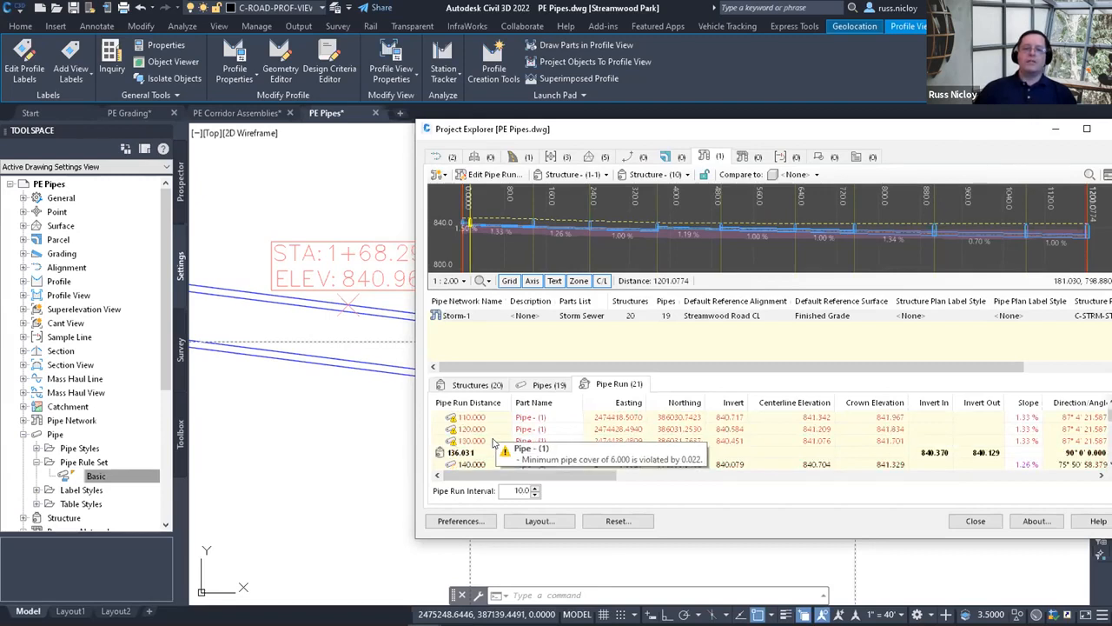
click(493, 451)
scroll(495, 447, down, 1)
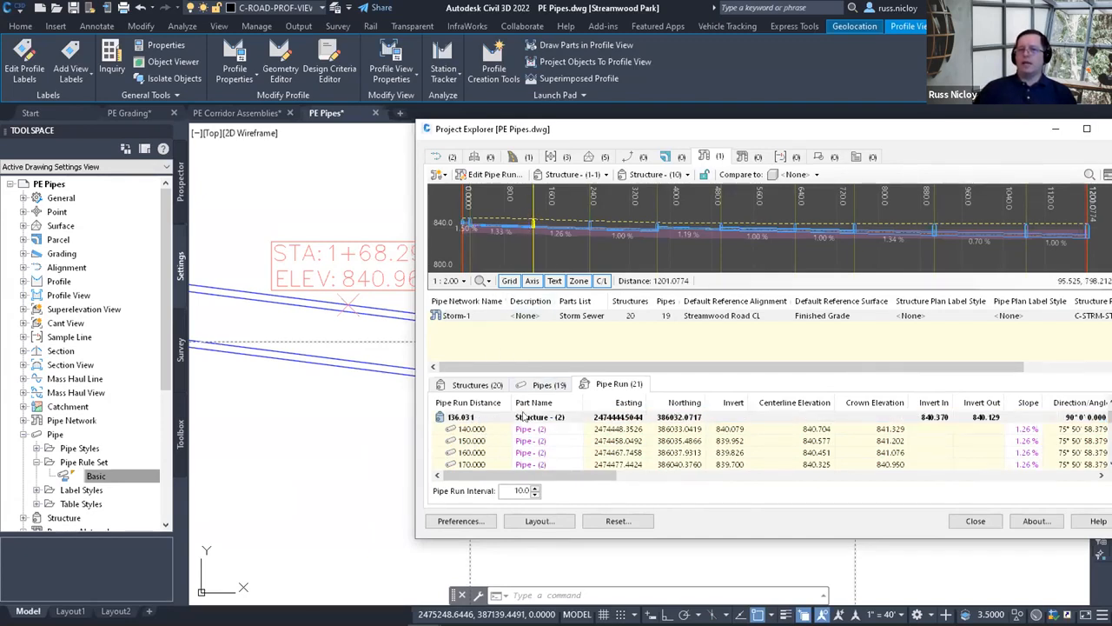
click(481, 453)
scroll(482, 439, down, 1)
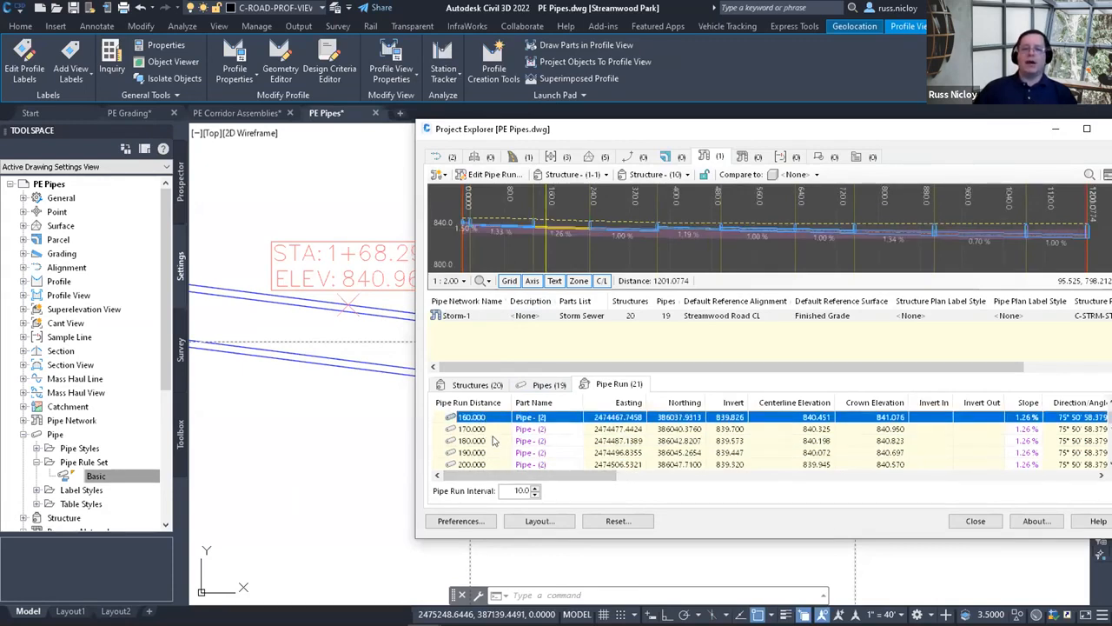
click(483, 430)
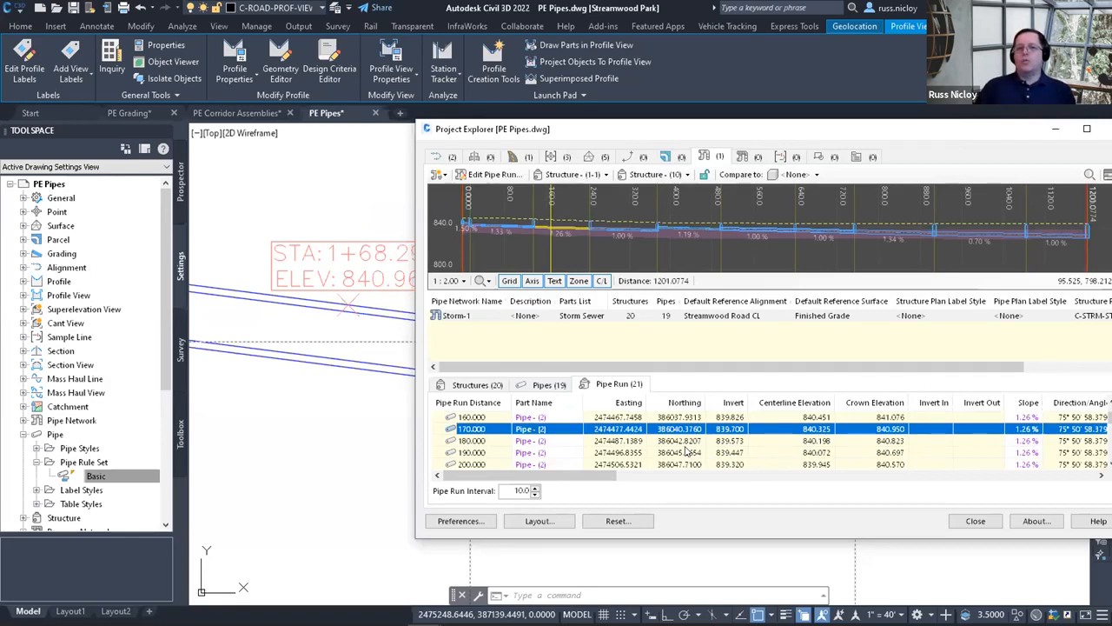
Set the Pipe Run Interval to 1 and check the crown elevation of Pipe - (2) at run distance 168.
click(507, 490)
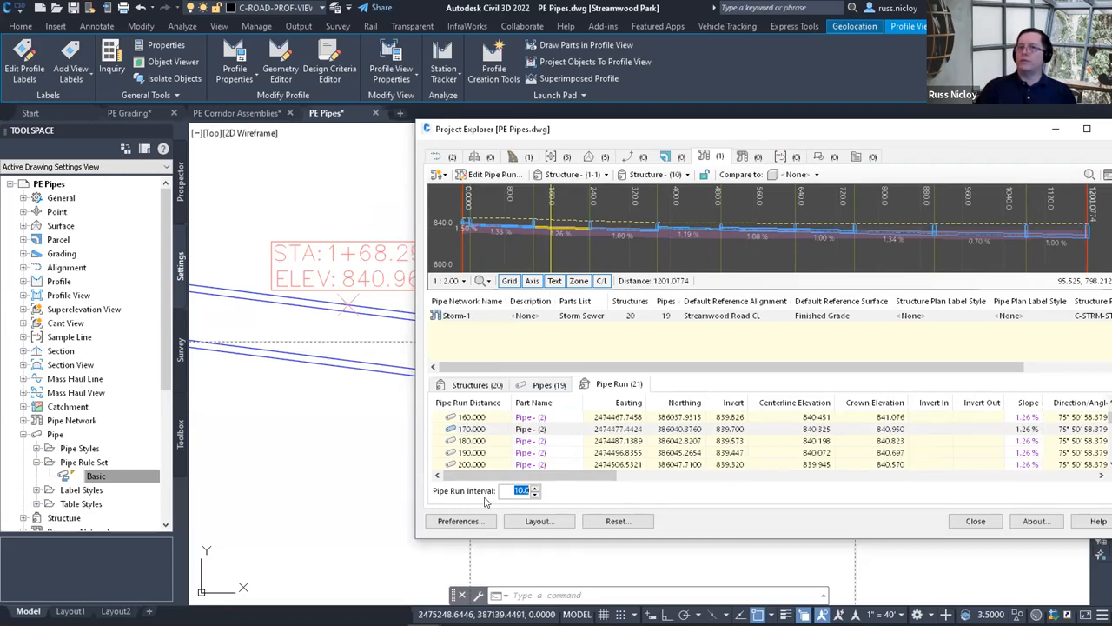
text(1)
key(Return)
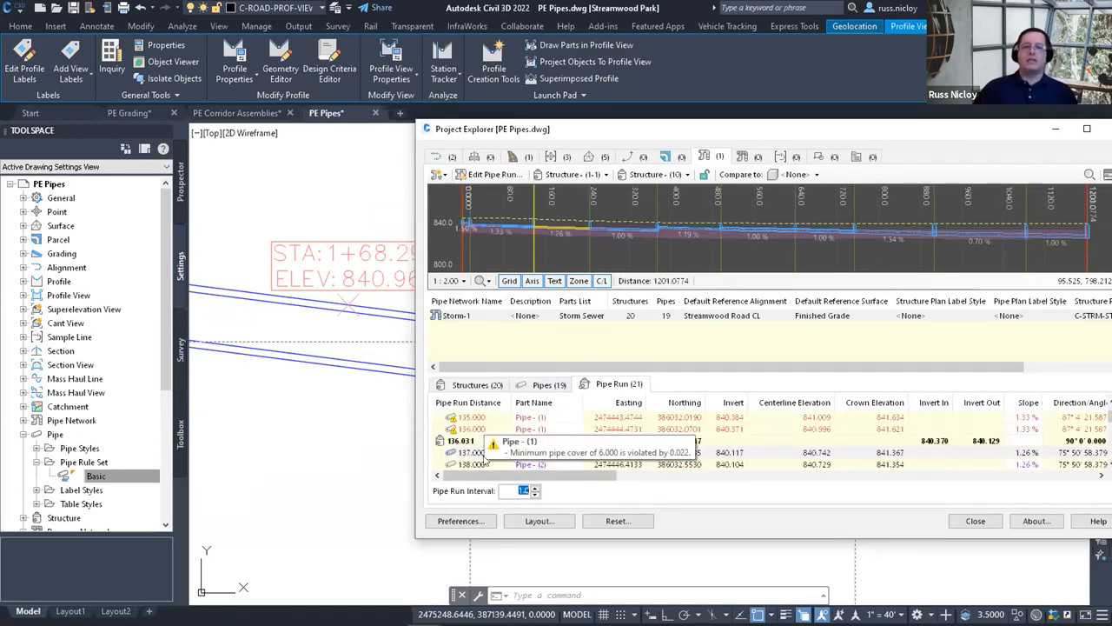
scroll(483, 445, down, 1)
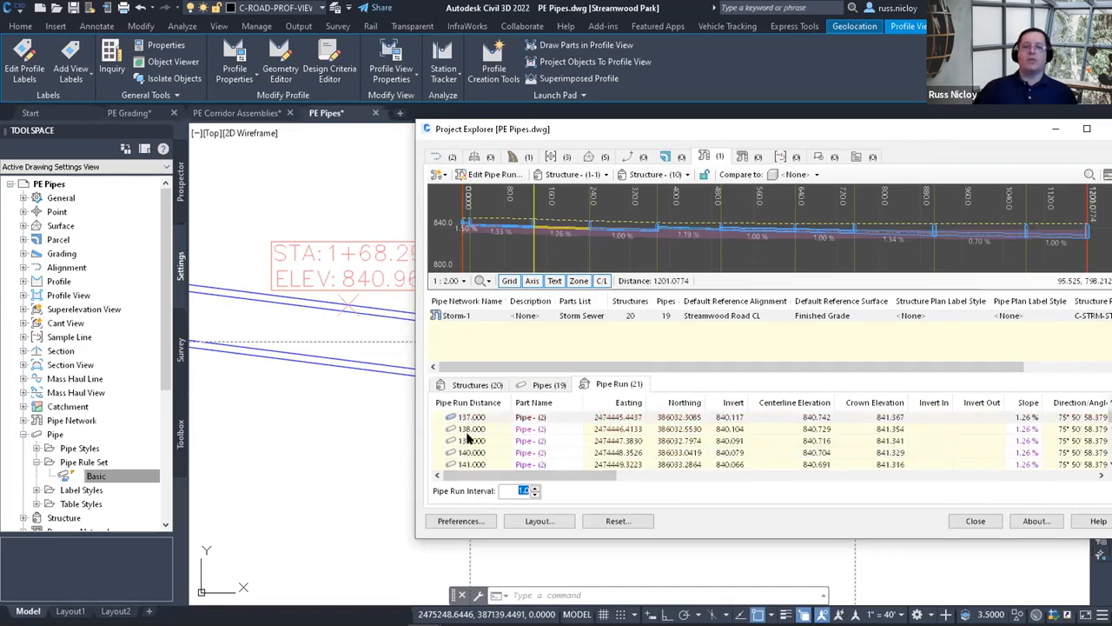
scroll(482, 443, down, 2)
scroll(489, 442, down, 7)
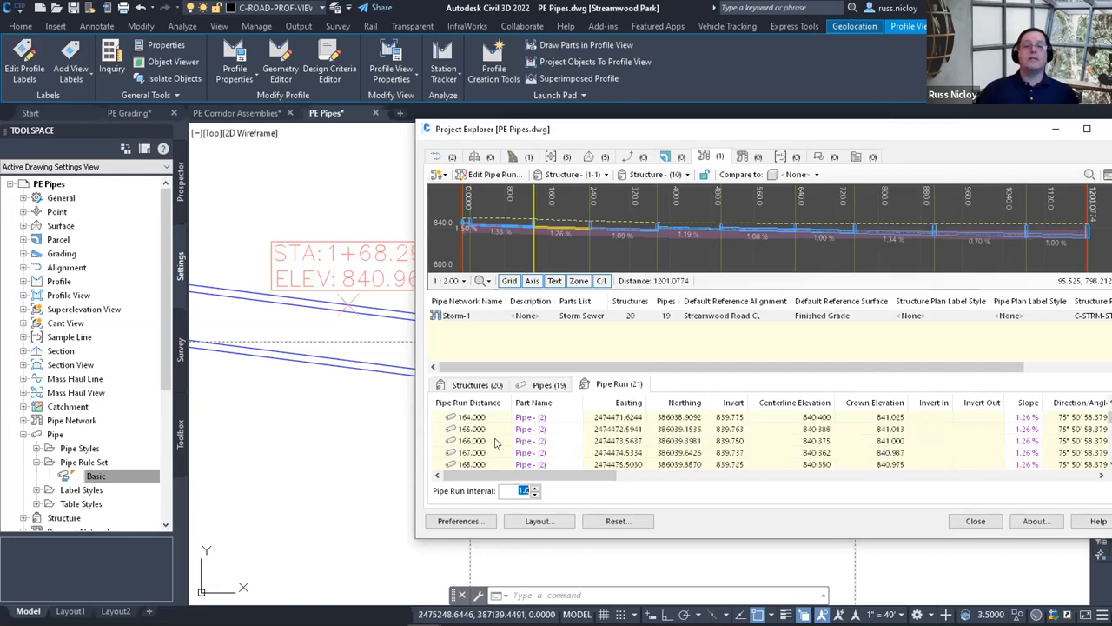
click(485, 464)
scroll(484, 446, down, 1)
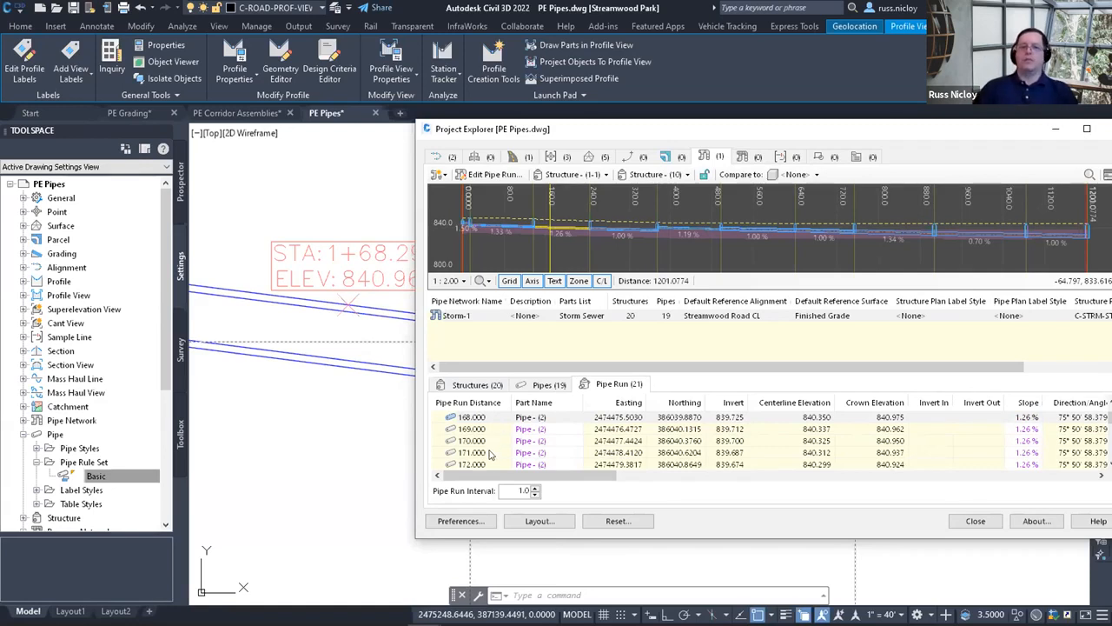
Return the Pipe Run Interval to 10, then close Project Explorer and clear the profile view selection.
click(501, 491)
text(10)
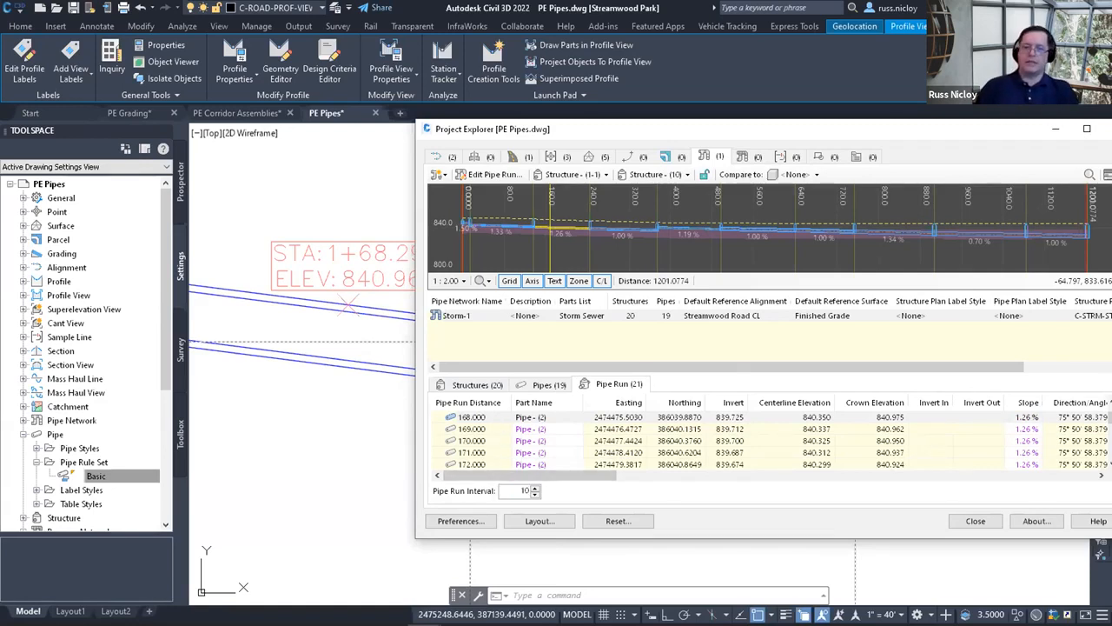
key(Return)
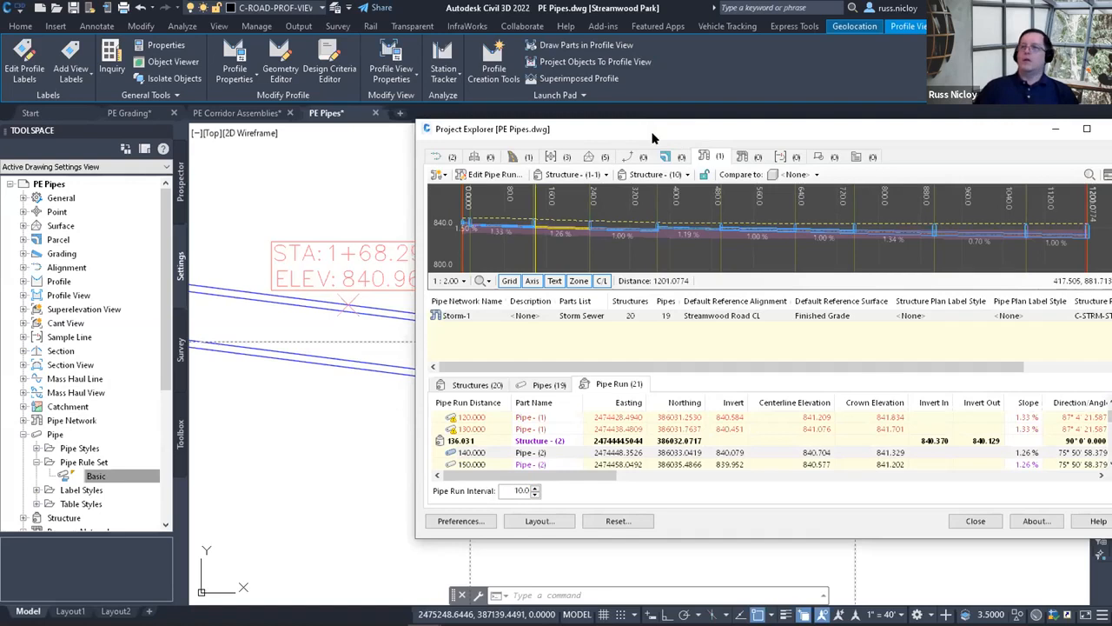
click(1110, 129)
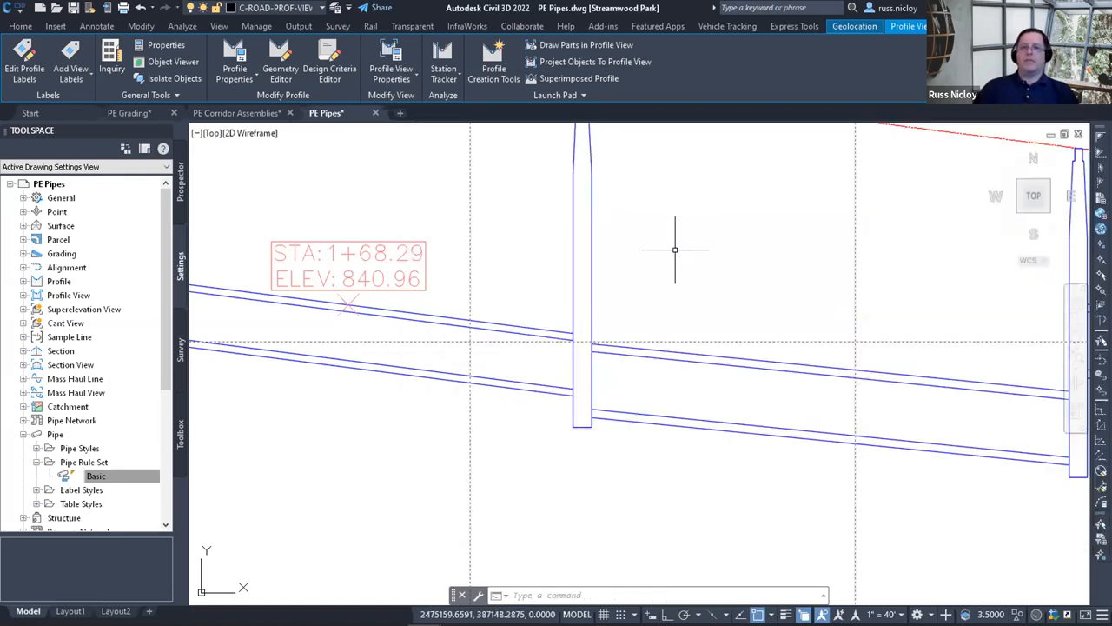
double_click(675, 250)
key(Escape)
scroll(675, 249, down, 2)
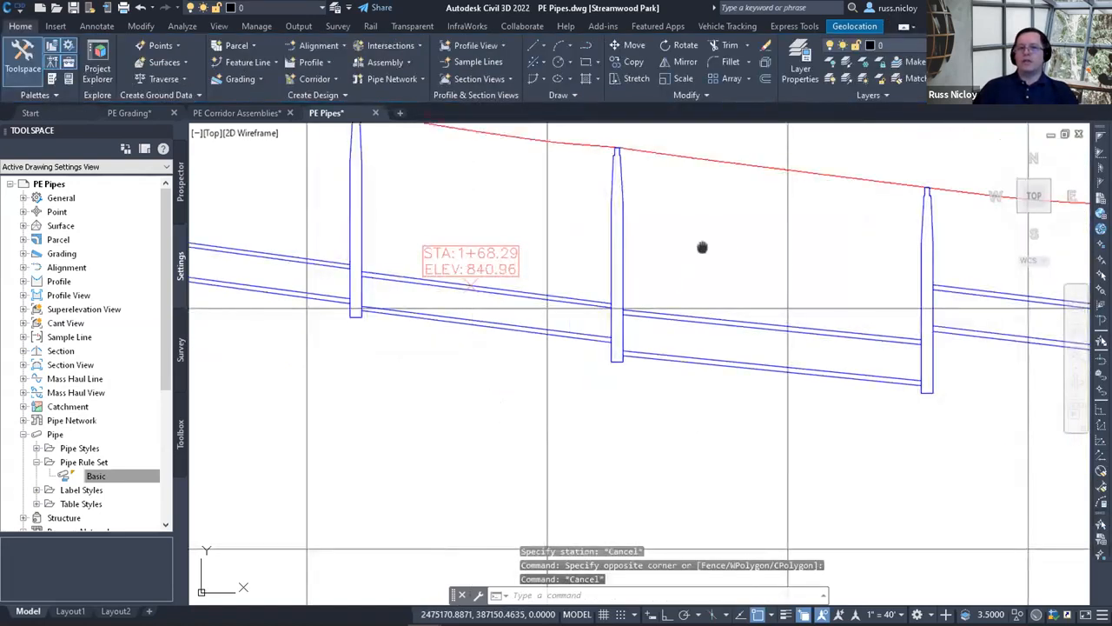
scroll(700, 261, down, 1)
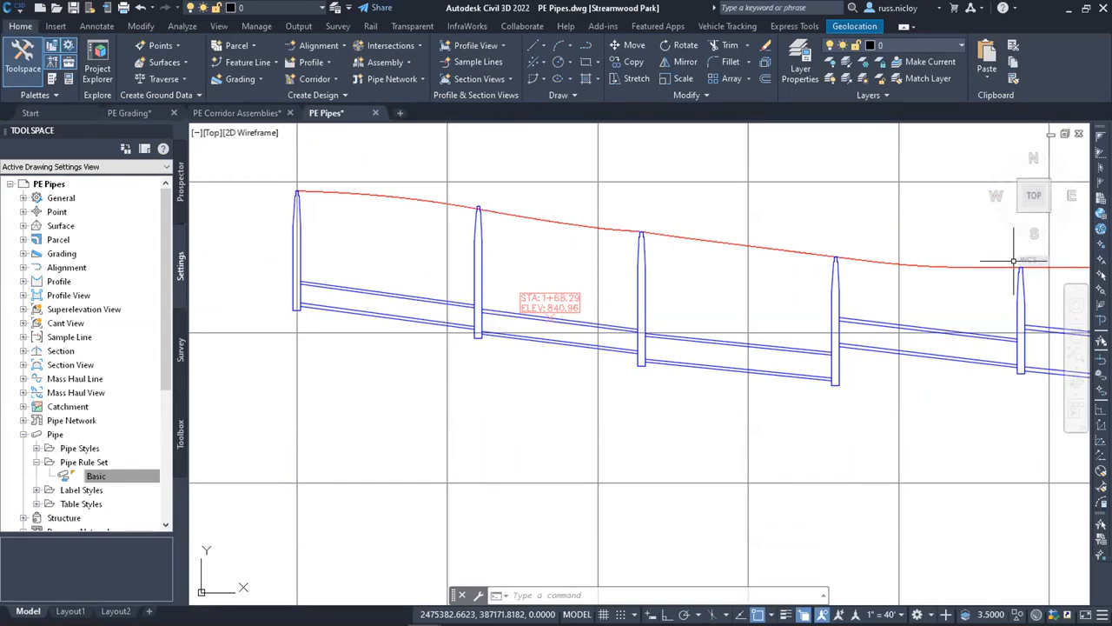
Switch to the Autodesk Account site and expand Civil 3D - Project Explorer among the Architecture Engineering & Construction Collection's included items.
key(alt+Tab)
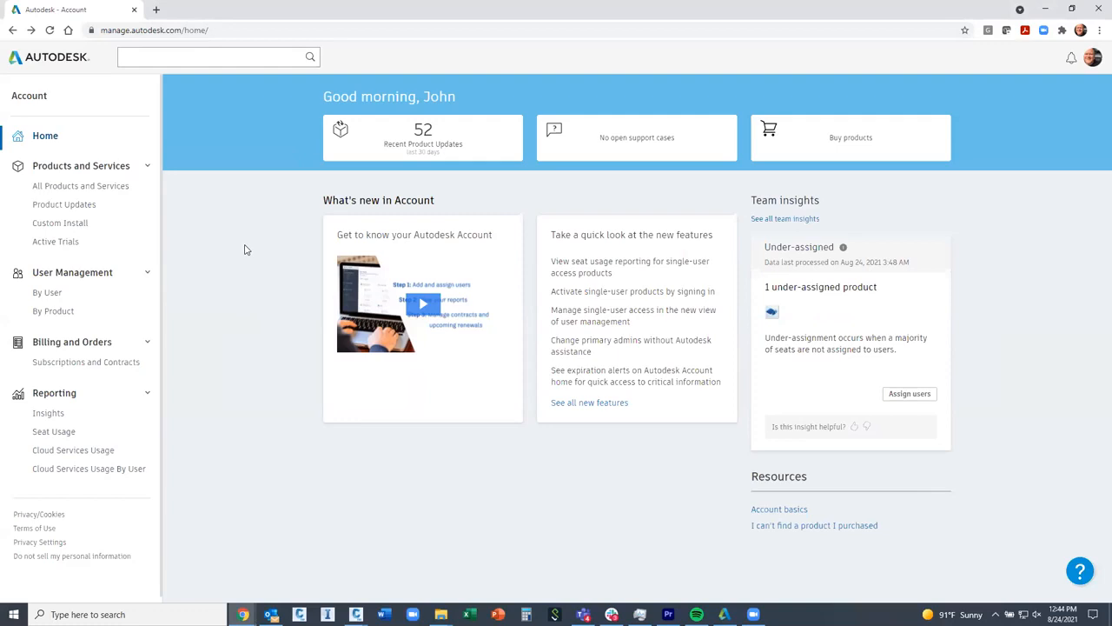
click(90, 188)
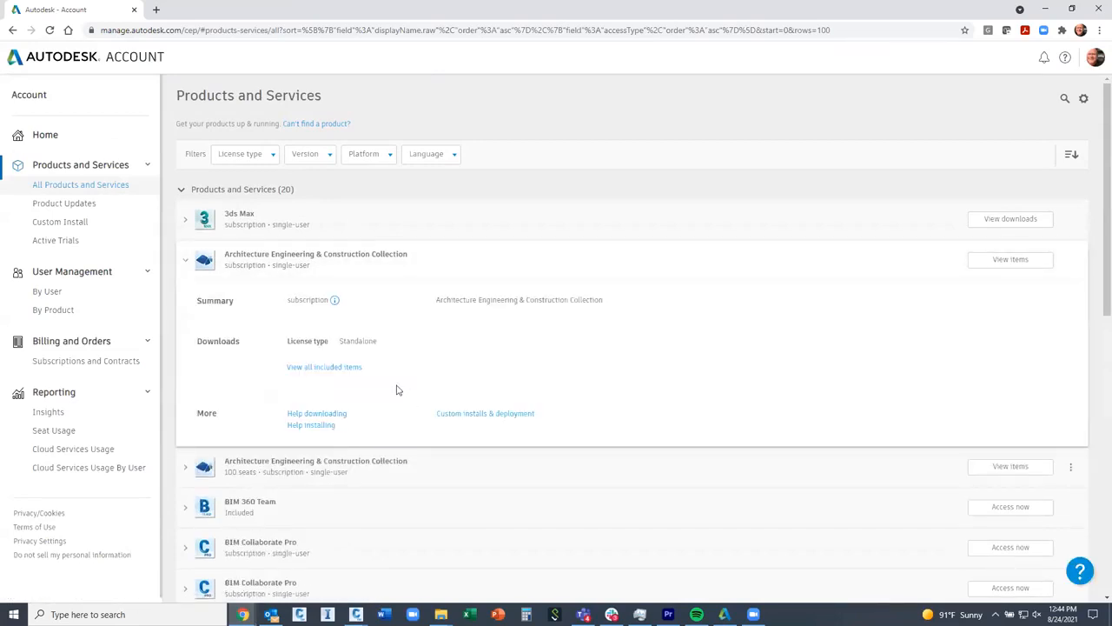
click(323, 368)
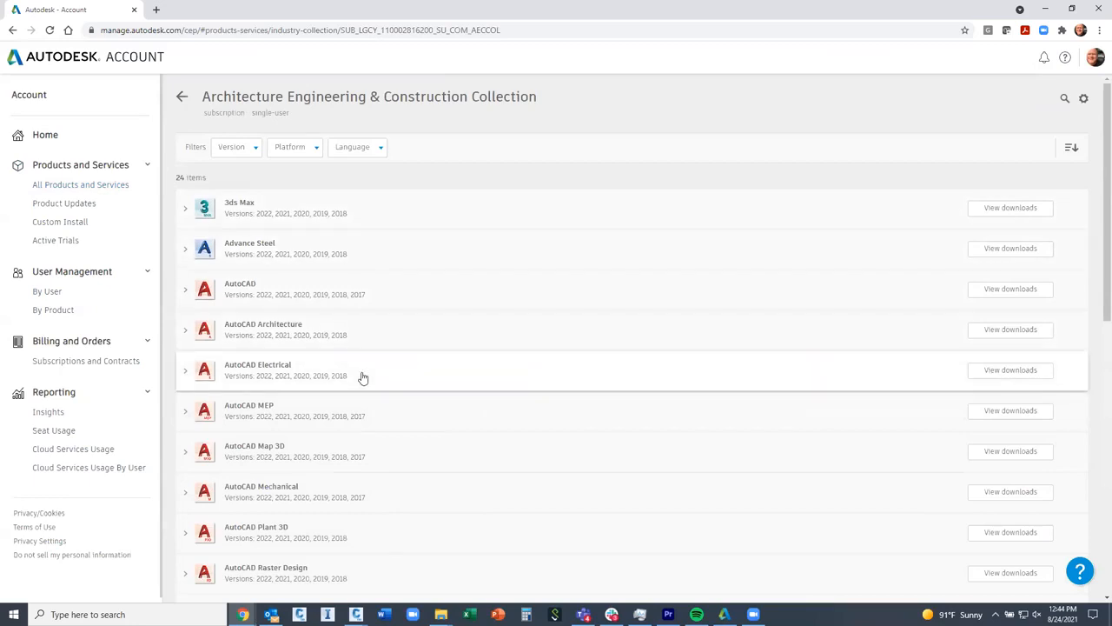
scroll(365, 373, down, 3)
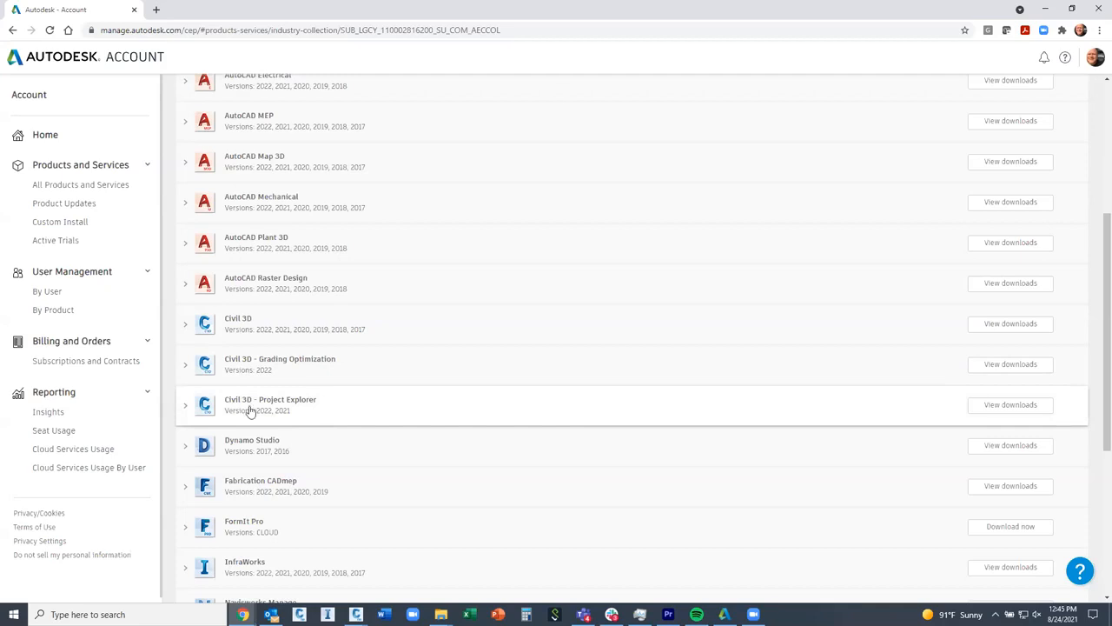
click(283, 421)
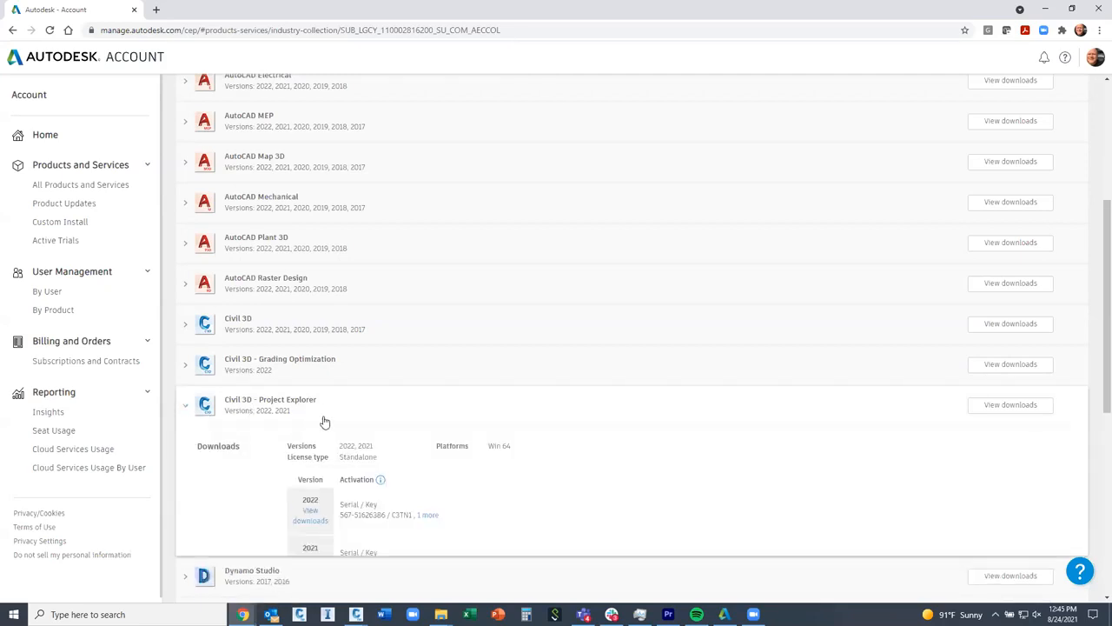